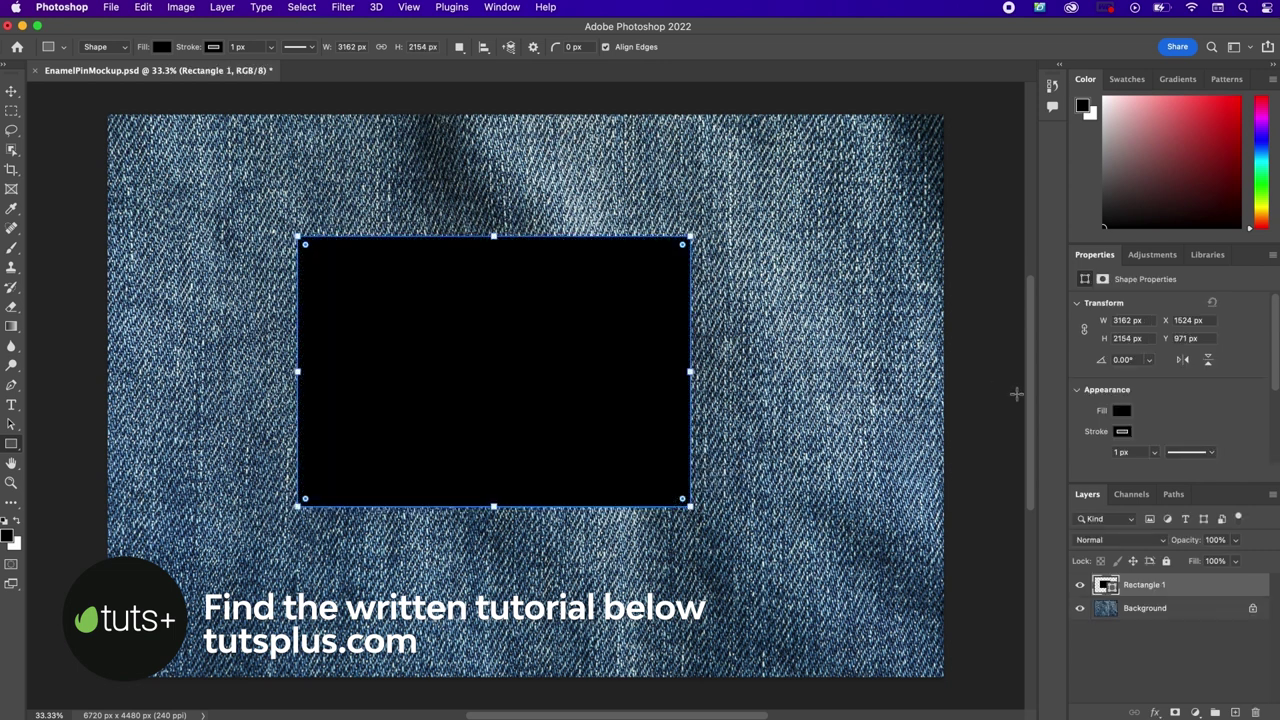
# Step: Resize the black rectangle to 2710 px wide and 2535 px high
pyautogui.click(1131, 320)
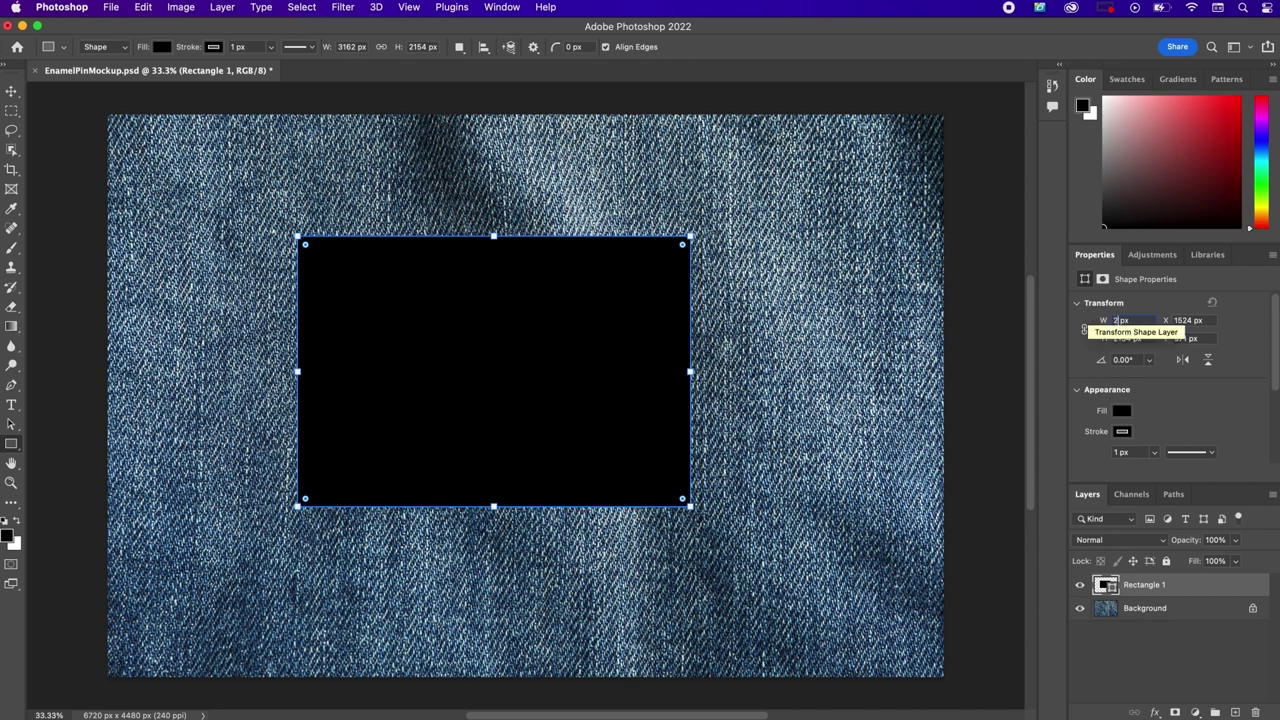
pyautogui.write('2,7')
pyautogui.write('10')
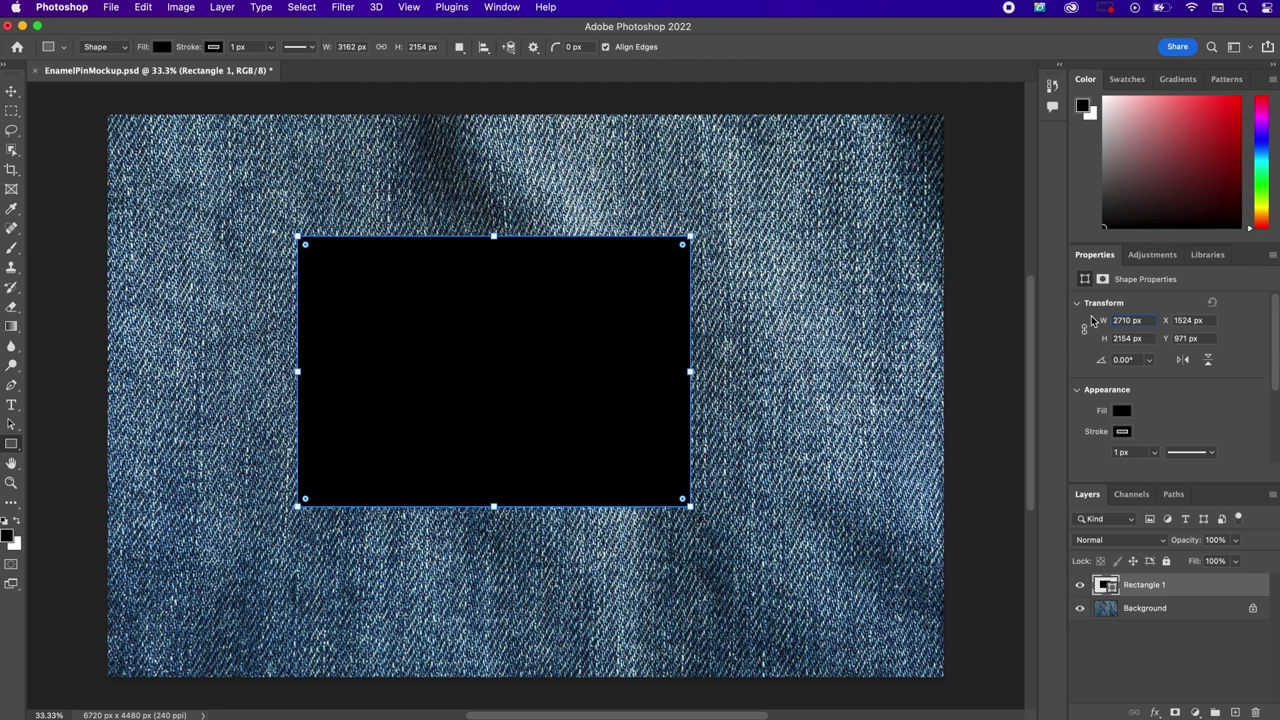
pyautogui.click(1128, 338)
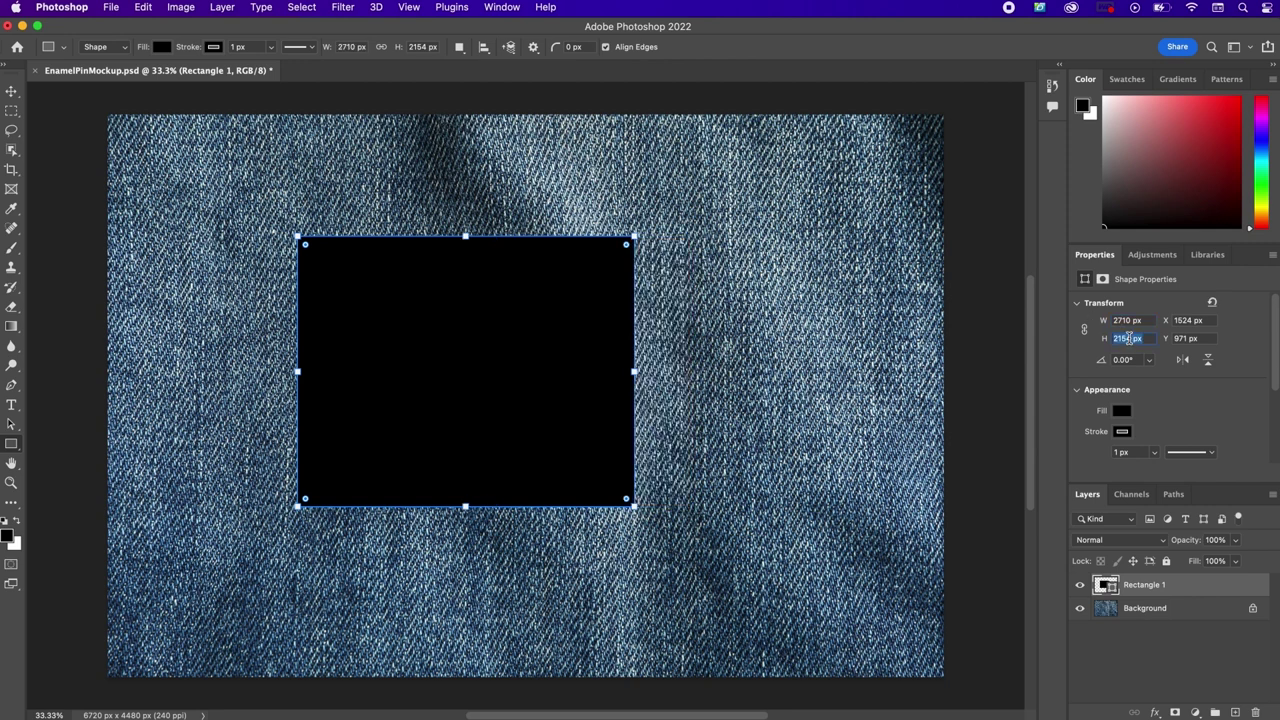
pyautogui.write('2535')
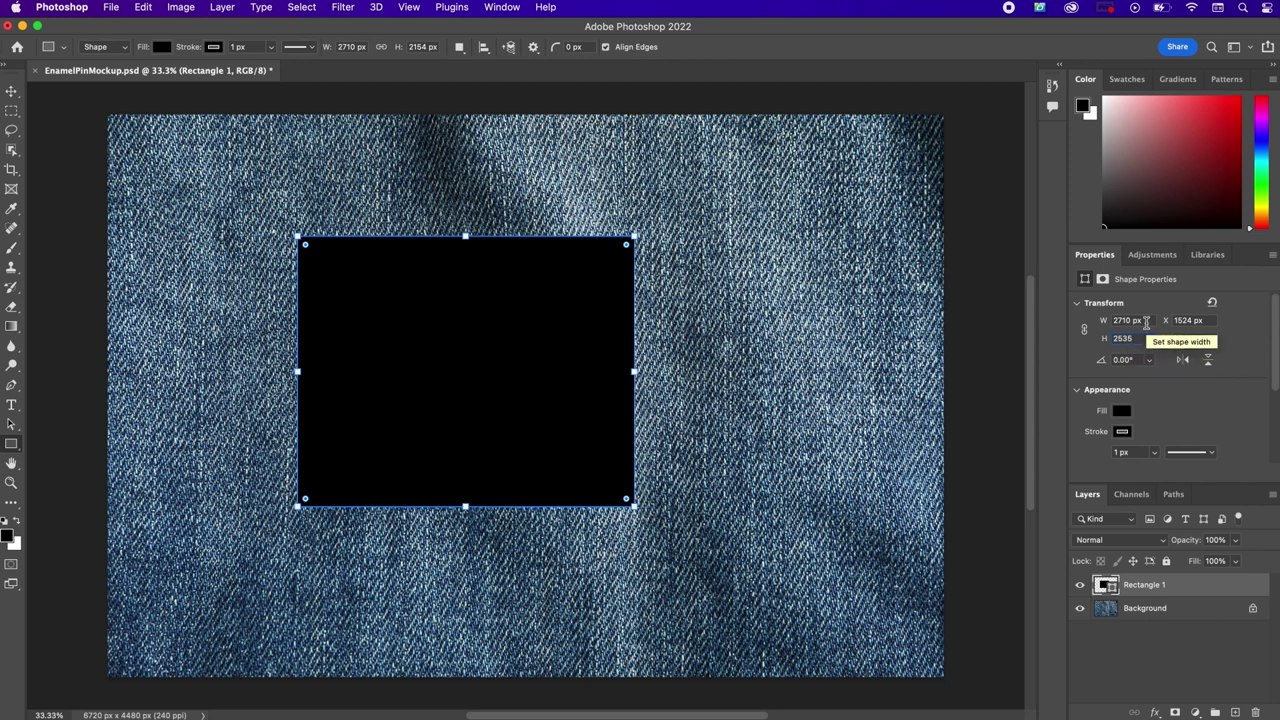
pyautogui.press('Return')
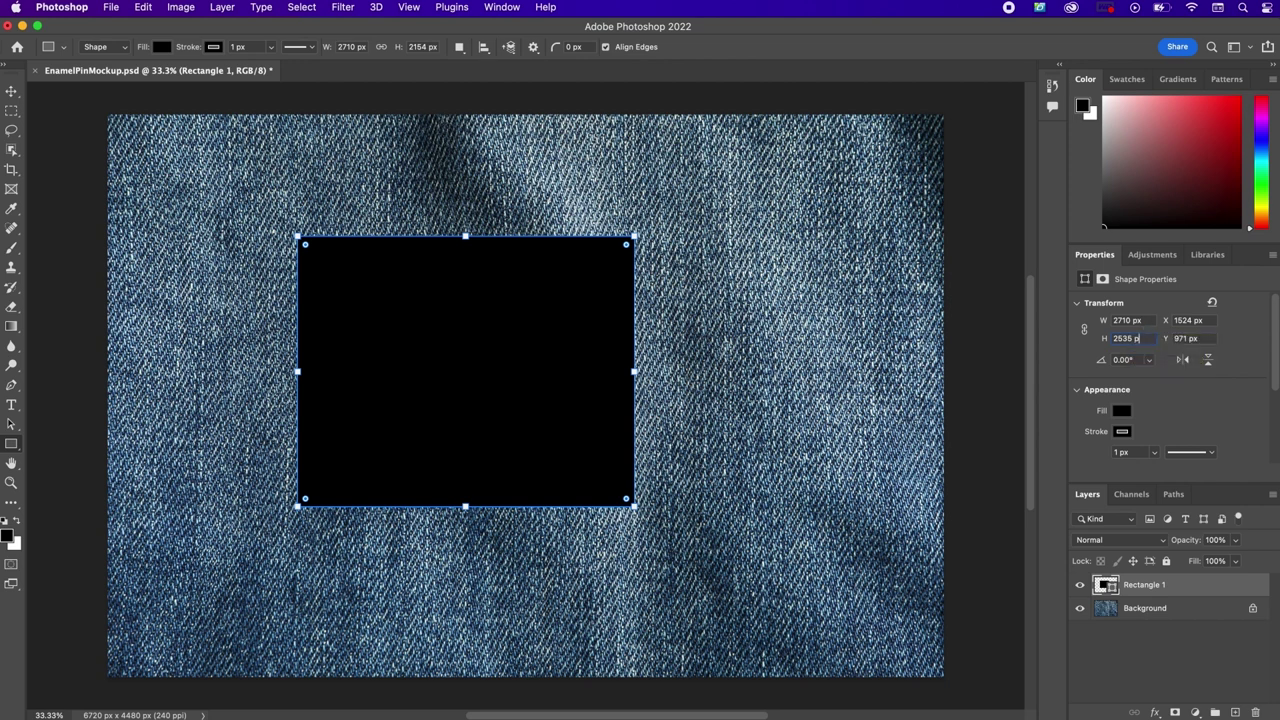
# Step: Remove the black rectangle's stroke and rename its layer Icon
pyautogui.click(1122, 432)
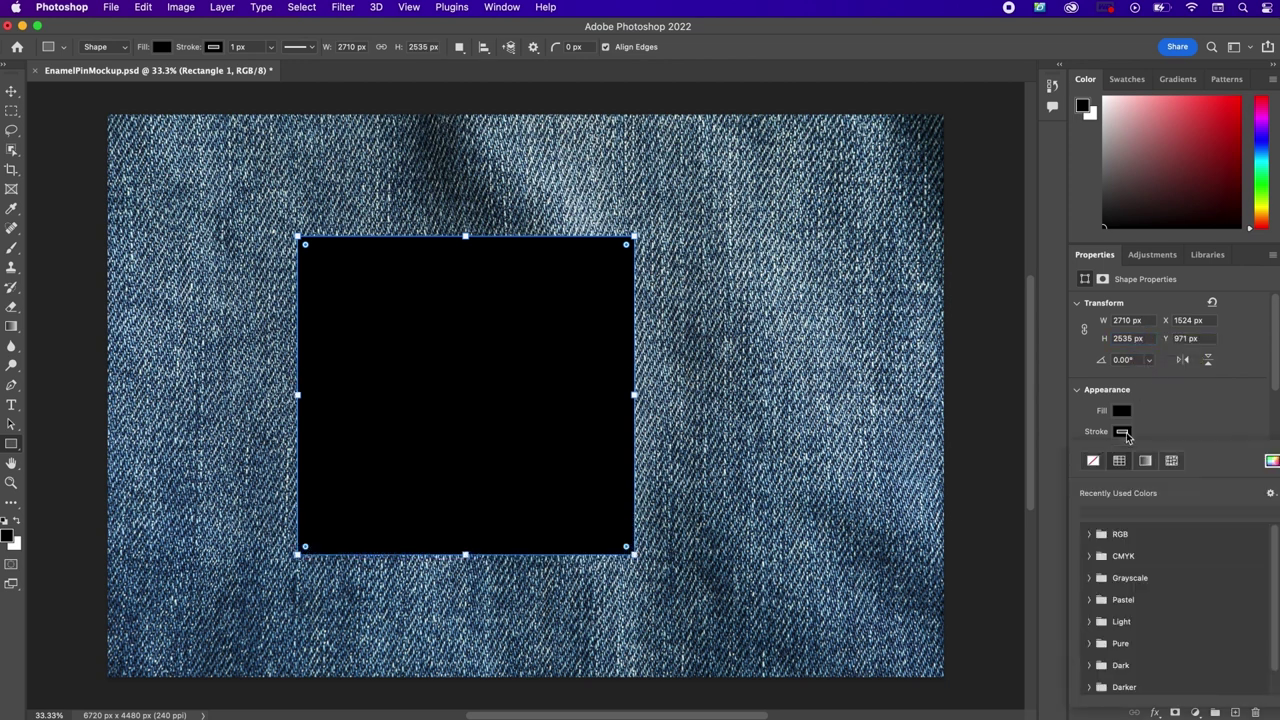
pyautogui.click(1092, 460)
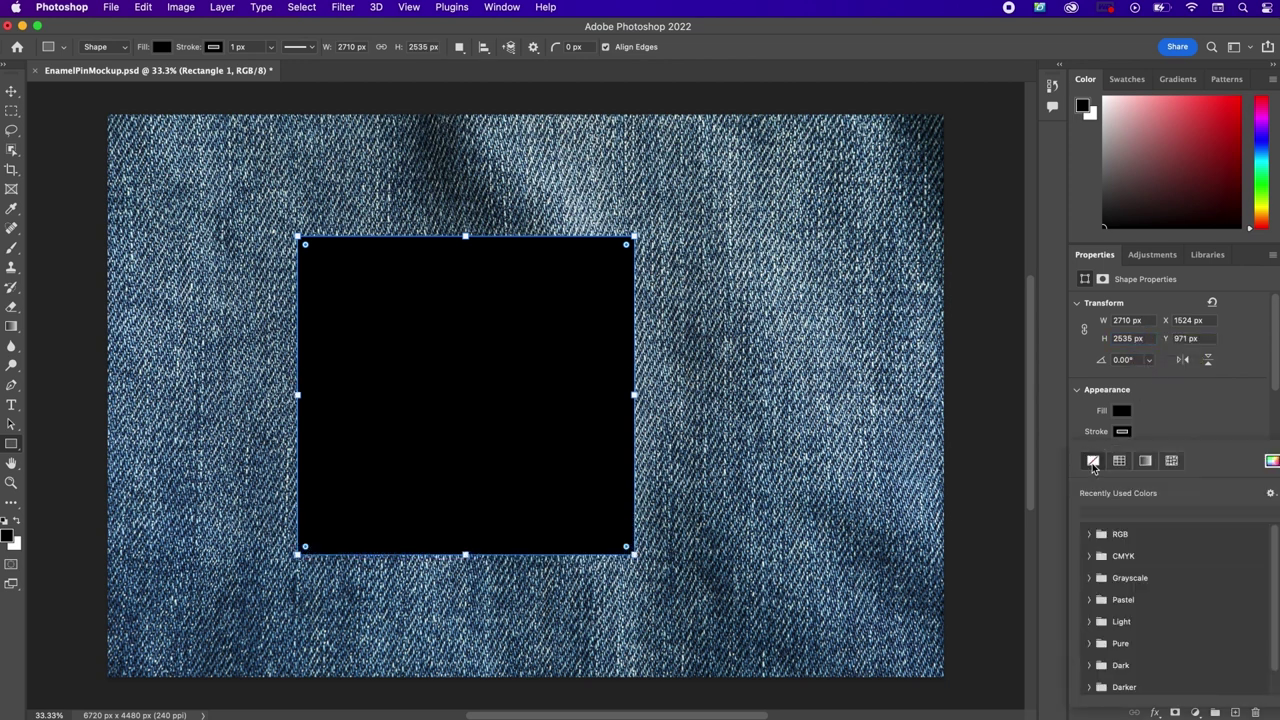
pyautogui.click(1183, 420)
pyautogui.doubleClick(1148, 588)
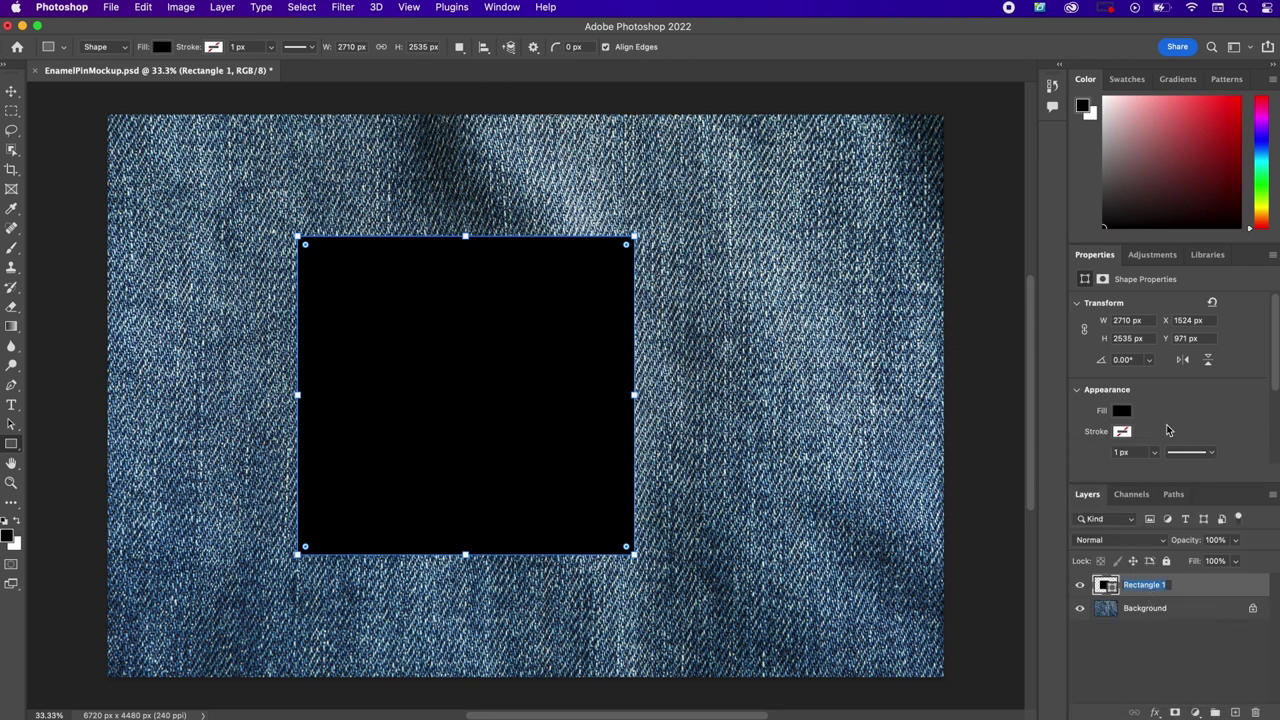
pyautogui.write('Icon')
pyautogui.press('Return')
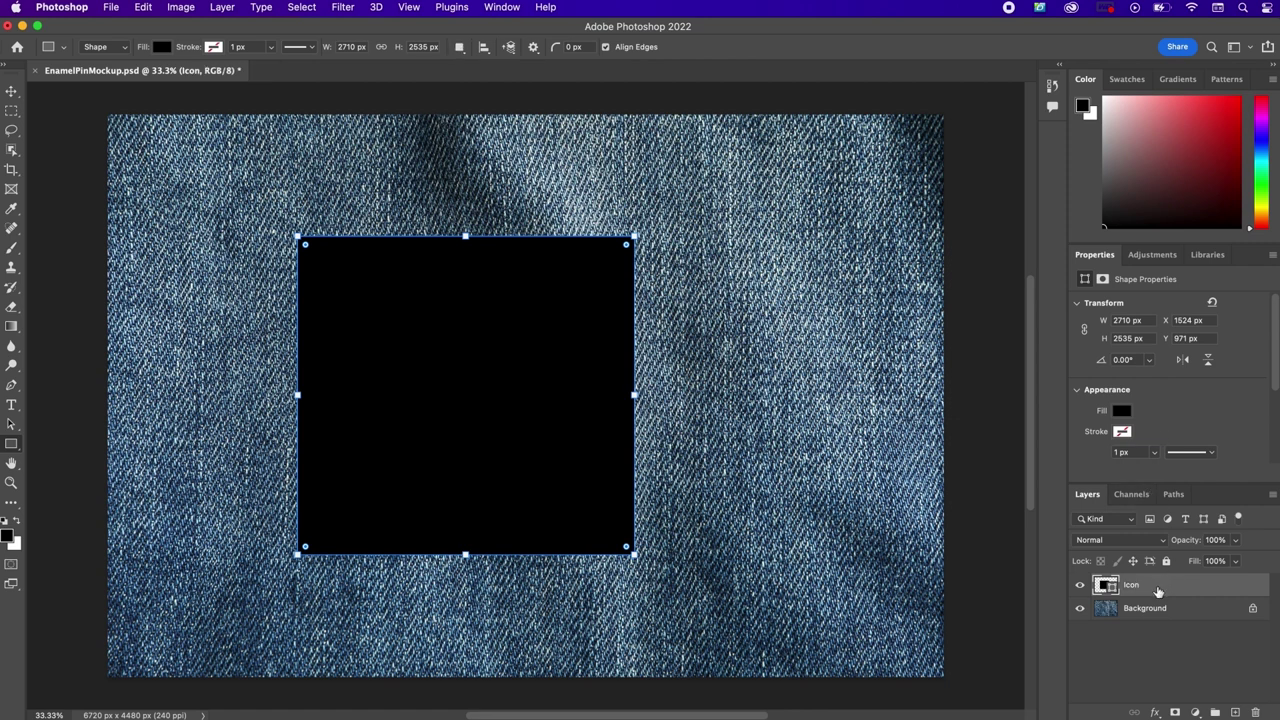
# Step: Duplicate the Icon layer twice
pyautogui.press('super+j')
pyautogui.press('super+j')
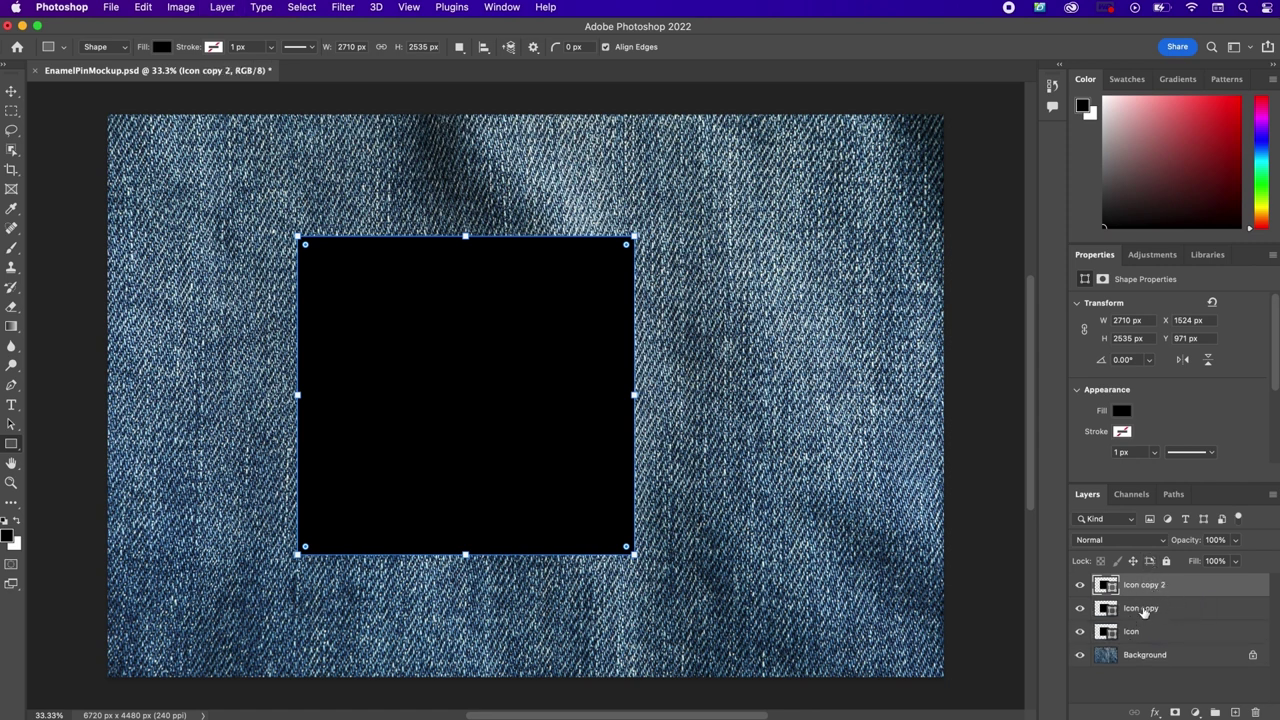
pyautogui.click(1143, 610)
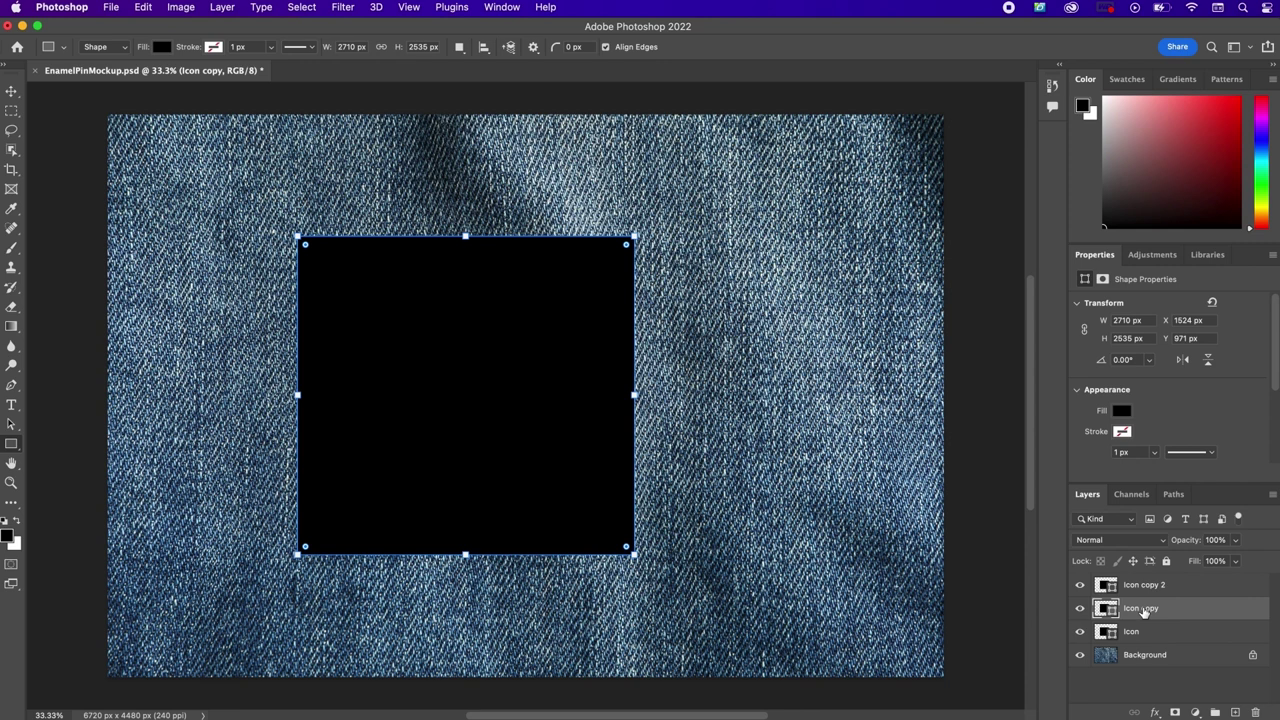
pyautogui.rightClick(1144, 611)
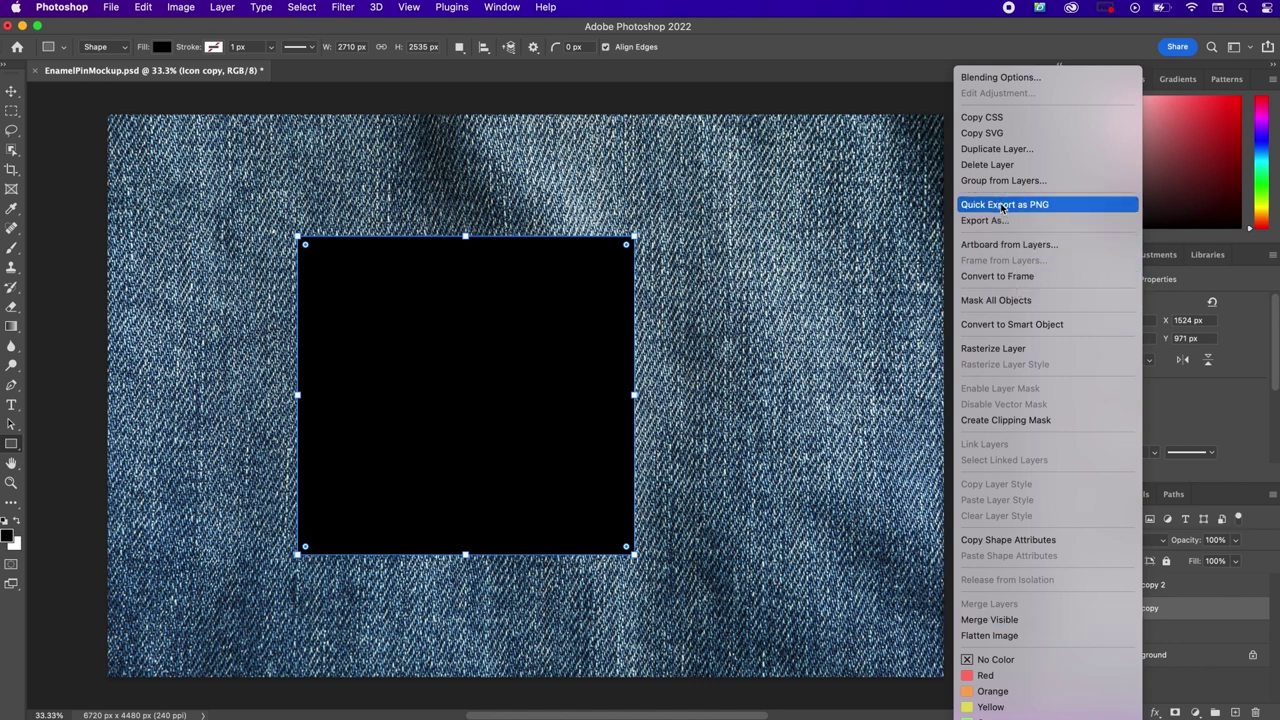
pyautogui.click(981, 150)
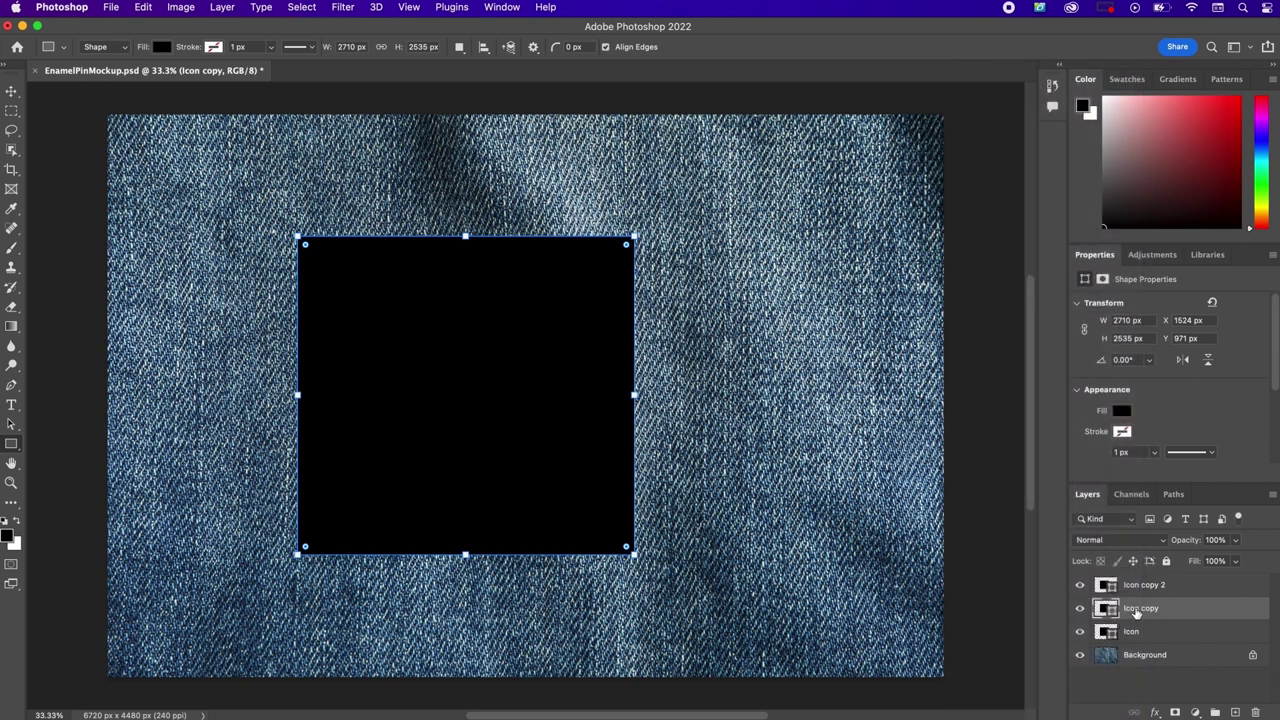
# Step: Rename the first Icon copy as Symbol and the second copy as Words
pyautogui.doubleClick(1136, 609)
pyautogui.write('Symbol')
pyautogui.press('Return')
pyautogui.doubleClick(1138, 585)
pyautogui.write('Words')
pyautogui.press('Return')
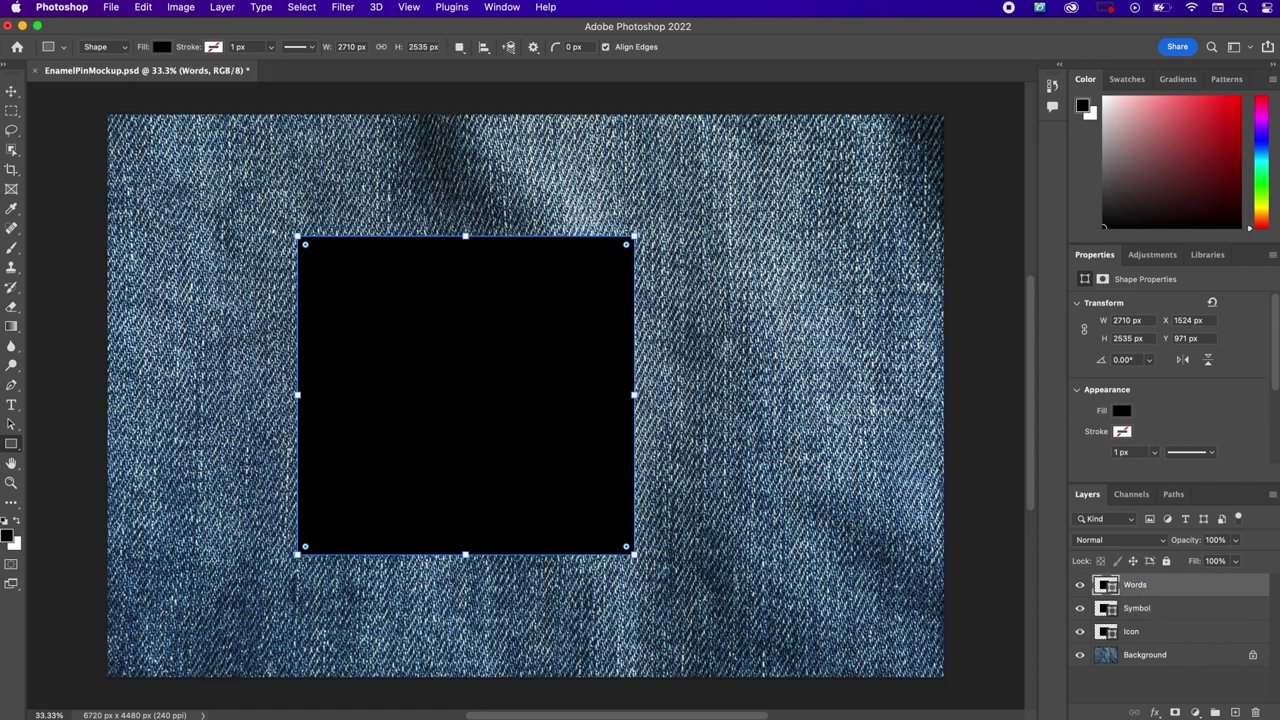
# Step: Convert the Icon, Symbol and Words layers each into a separate smart object
pyautogui.click(1187, 634)
pyautogui.rightClick(1187, 634)
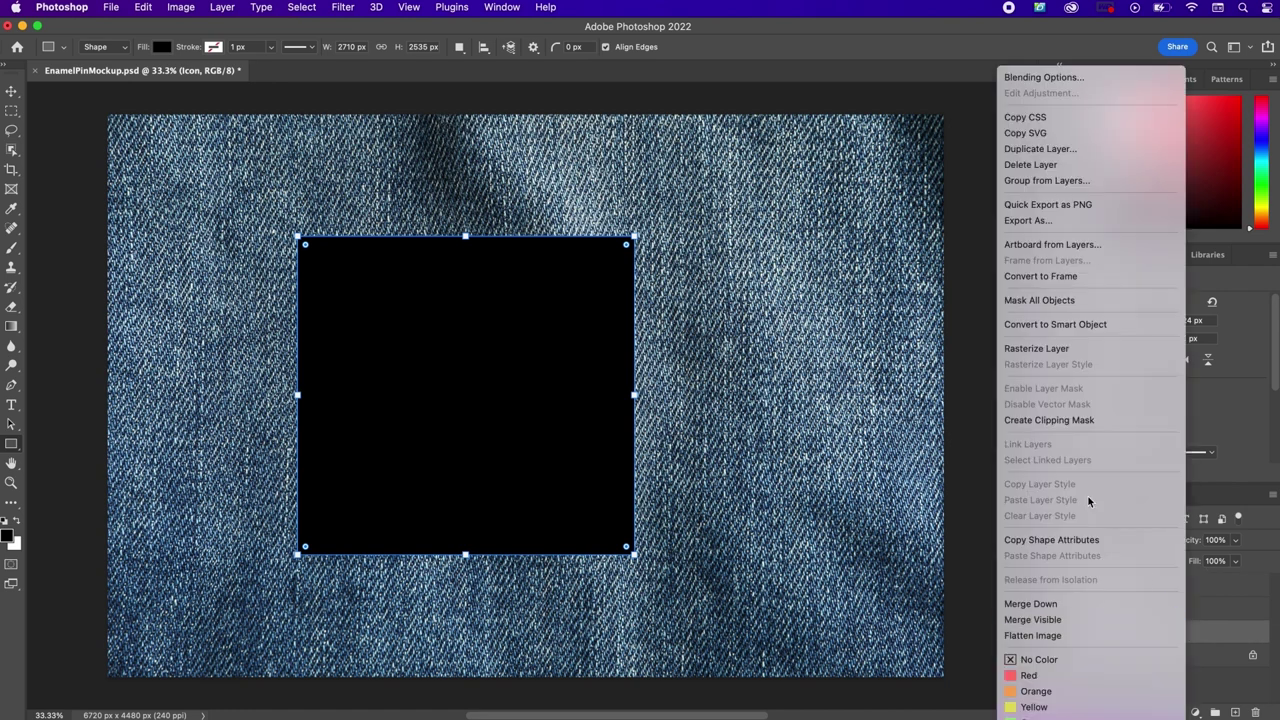
pyautogui.click(1039, 327)
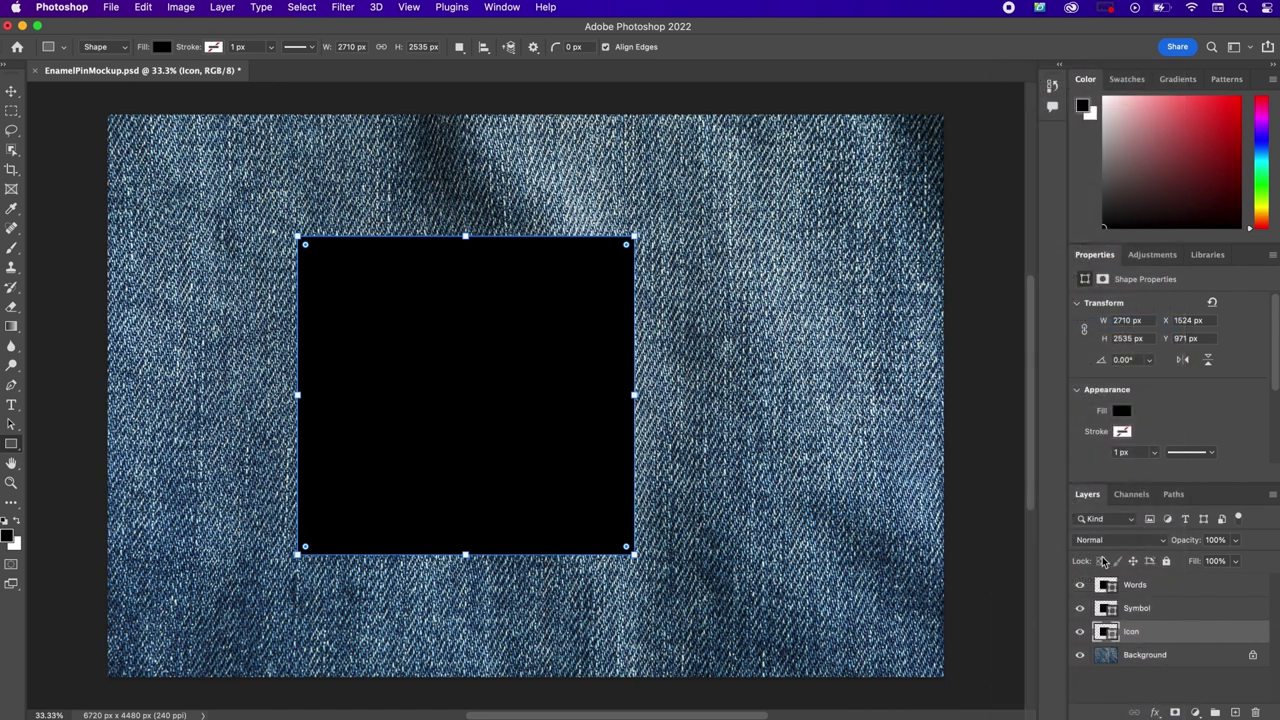
pyautogui.click(1165, 614)
pyautogui.rightClick(1165, 614)
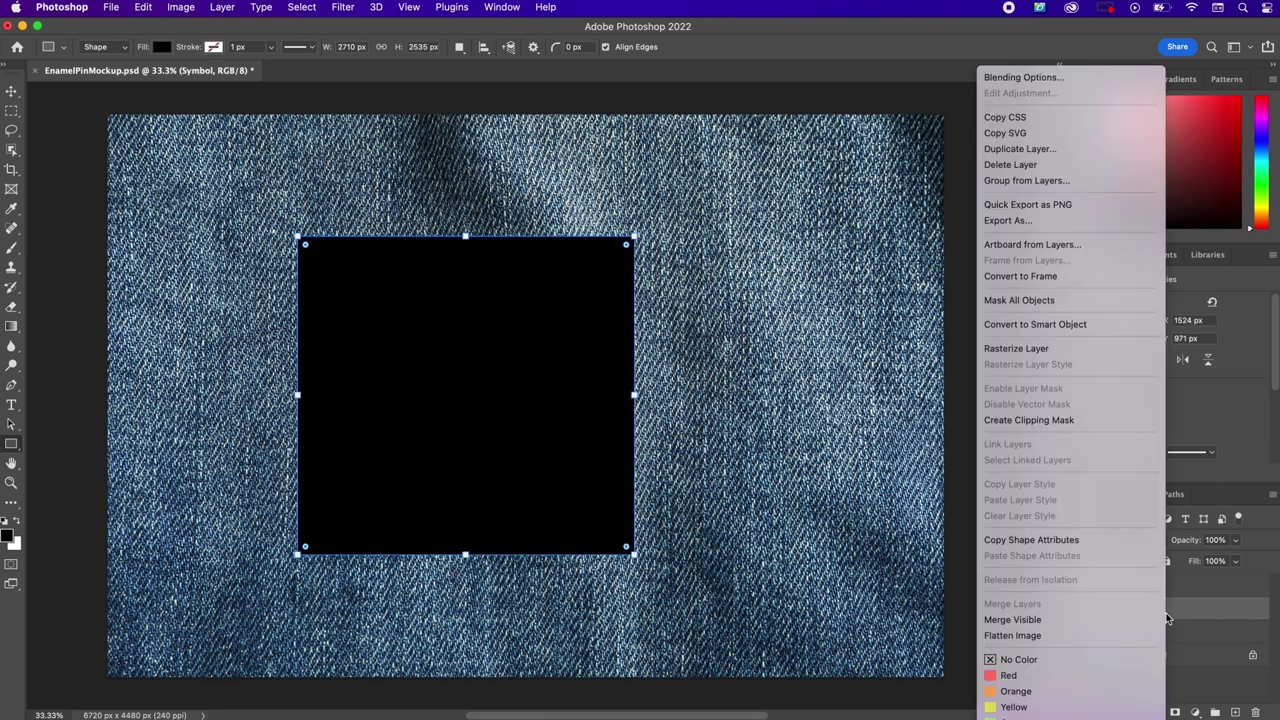
pyautogui.click(1026, 327)
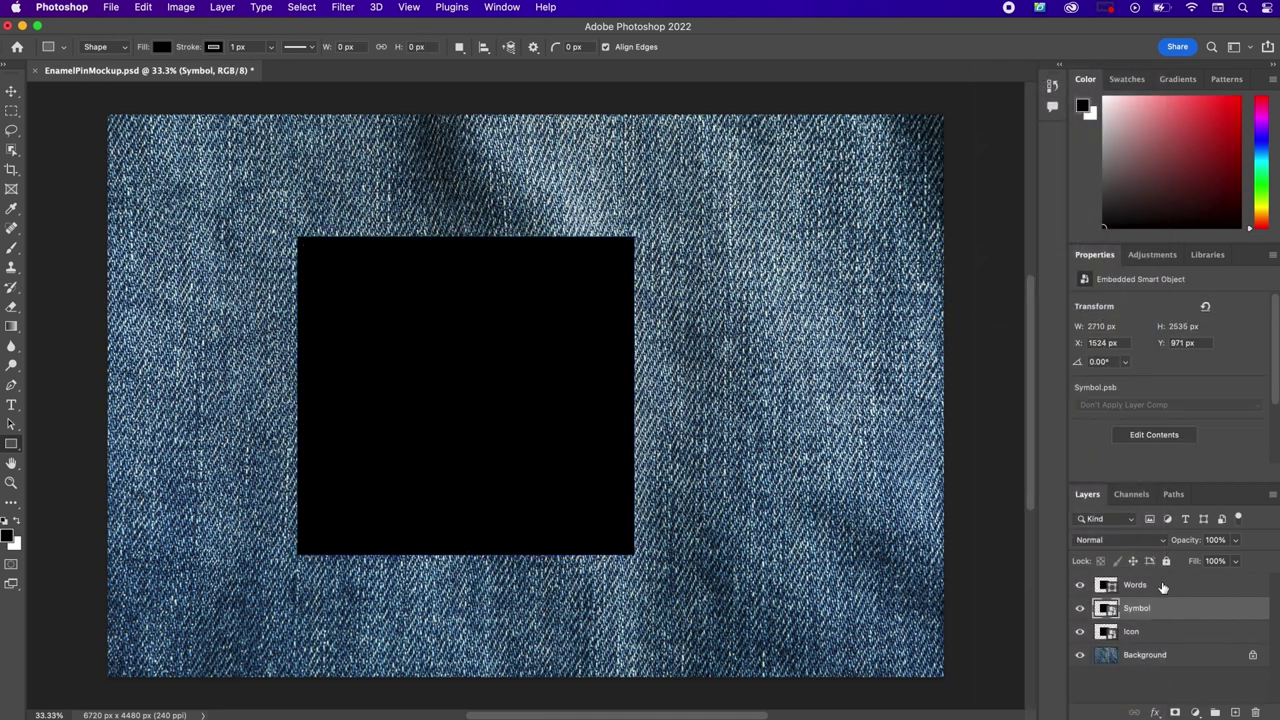
pyautogui.click(1162, 587)
pyautogui.rightClick(1162, 587)
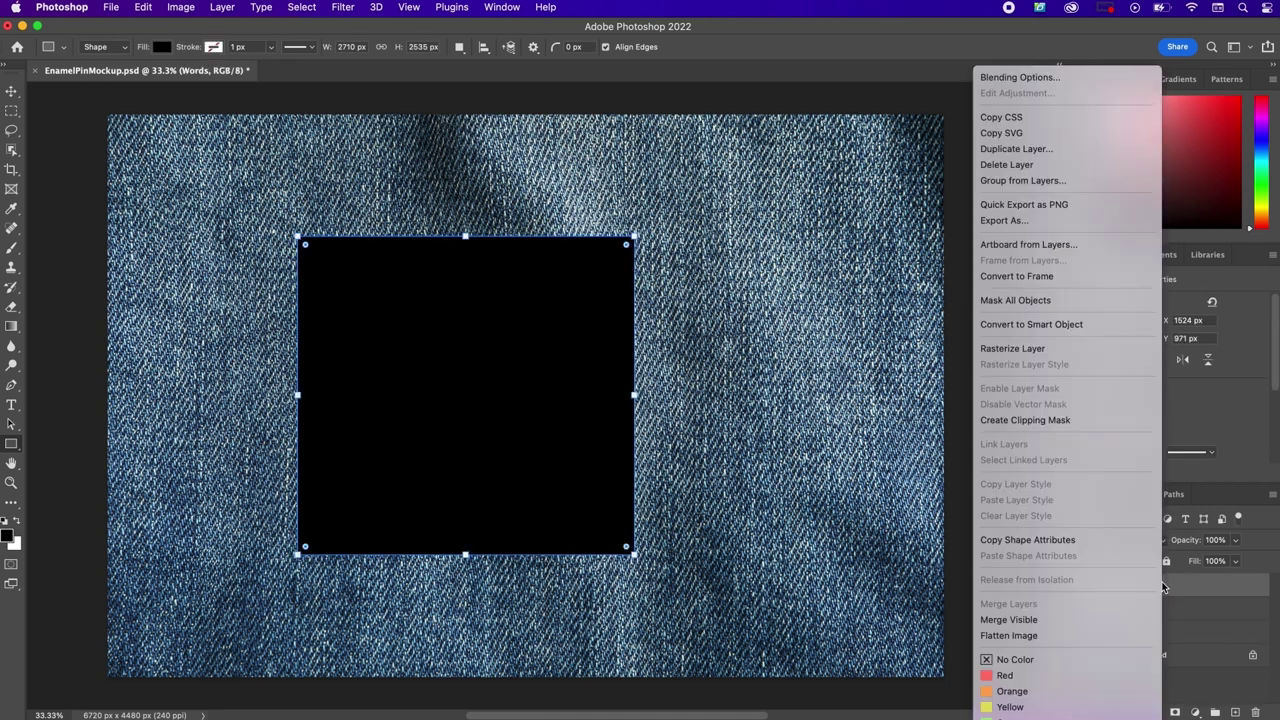
pyautogui.click(1036, 326)
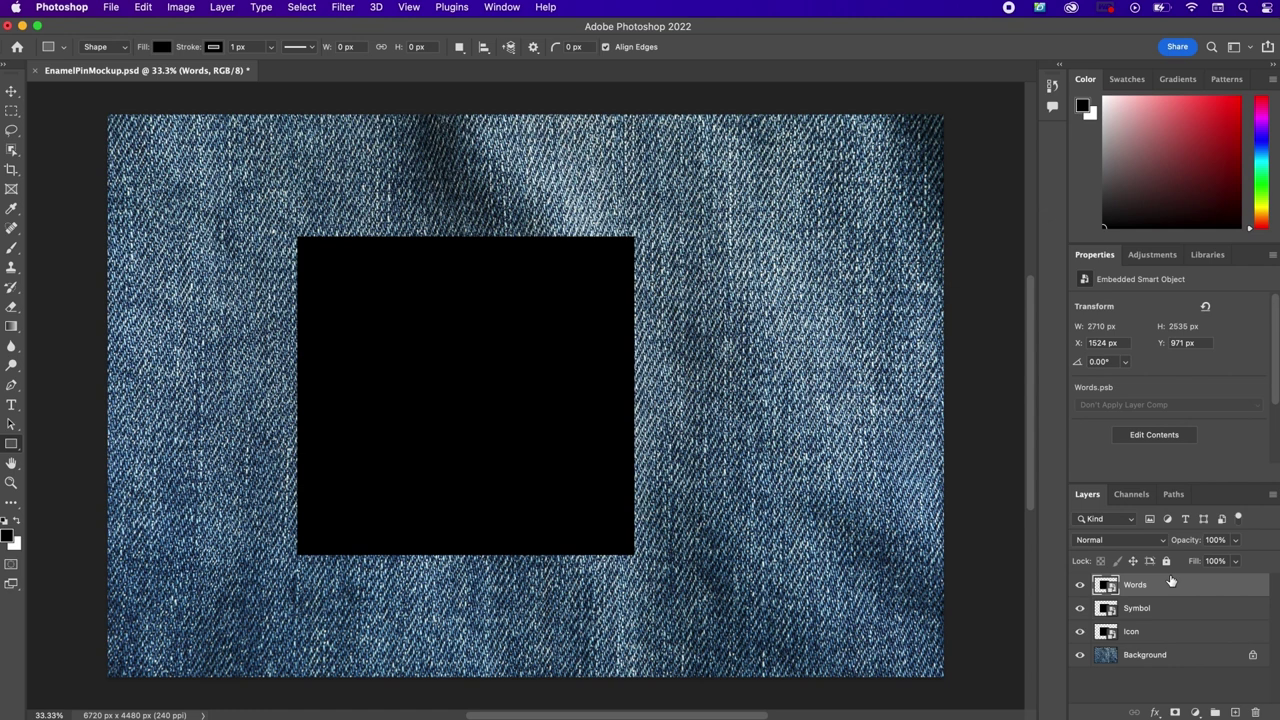
# Step: Colour-code the smart object layers: blue for Icon, green for Symbol and yellow for Words
pyautogui.click(1146, 632)
pyautogui.rightClick(1149, 632)
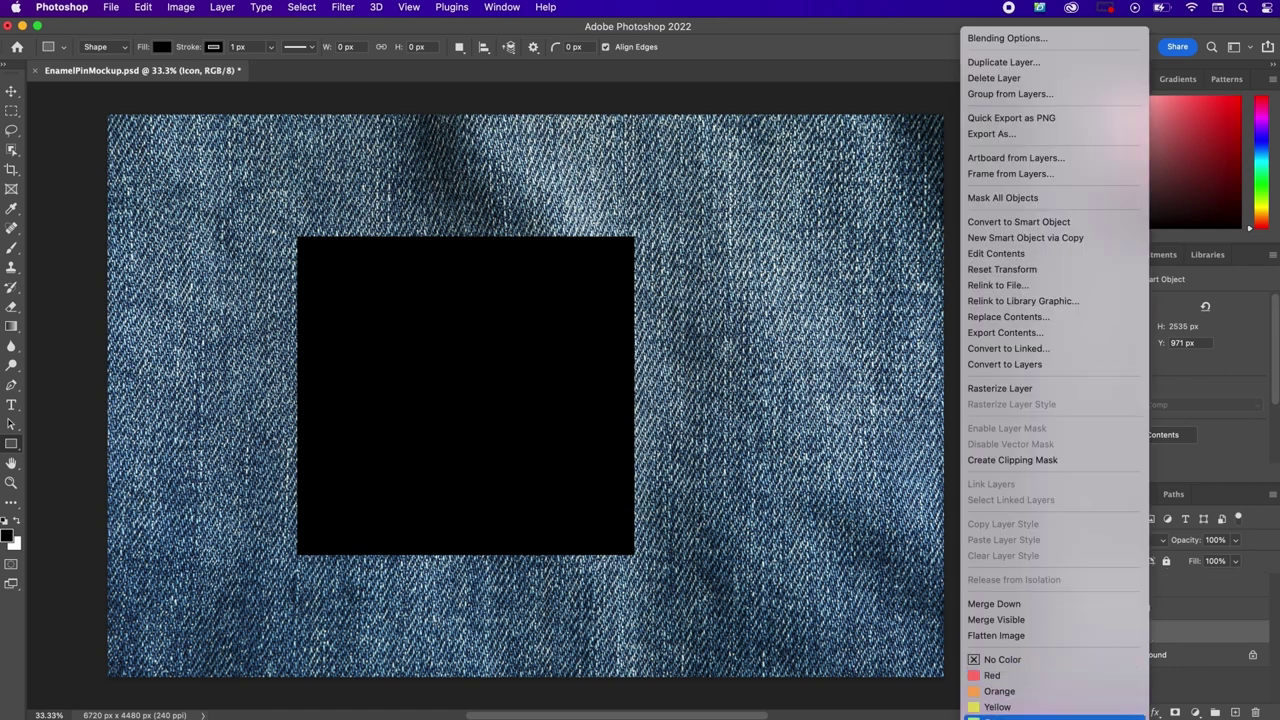
pyautogui.click(1178, 623)
pyautogui.click(1168, 610)
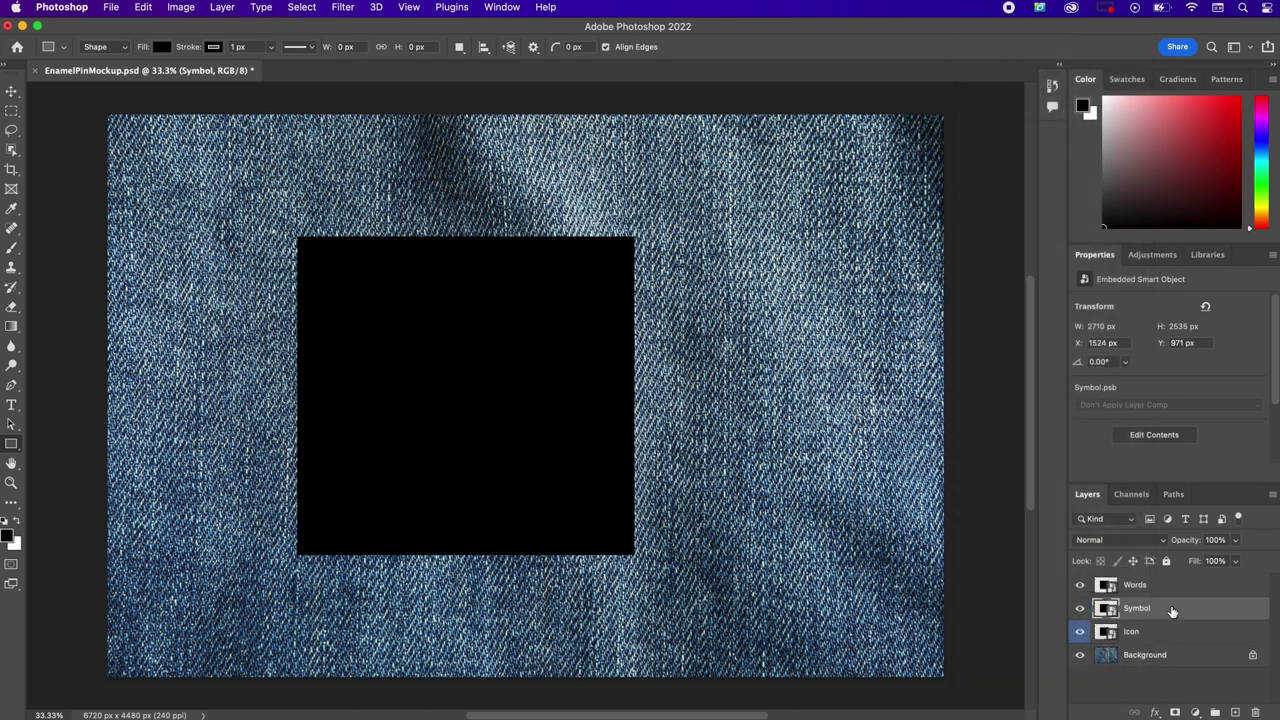
pyautogui.rightClick(1171, 606)
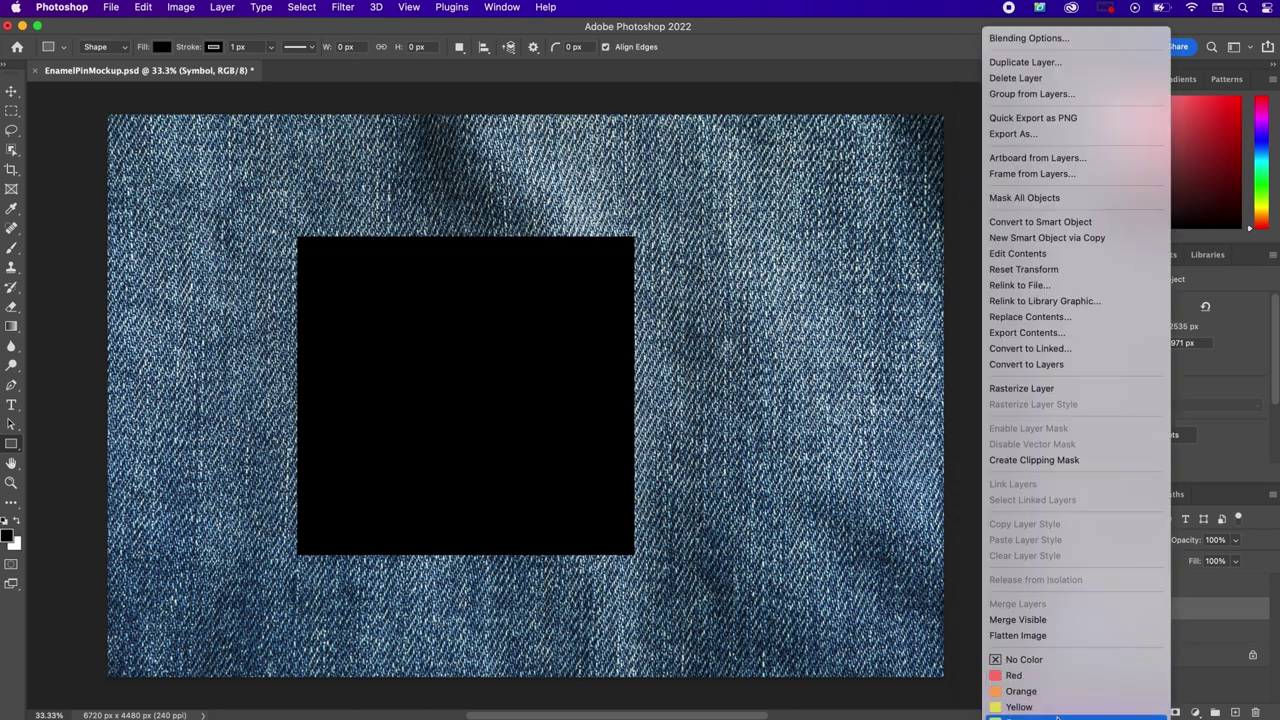
pyautogui.click(1000, 718)
pyautogui.click(1168, 588)
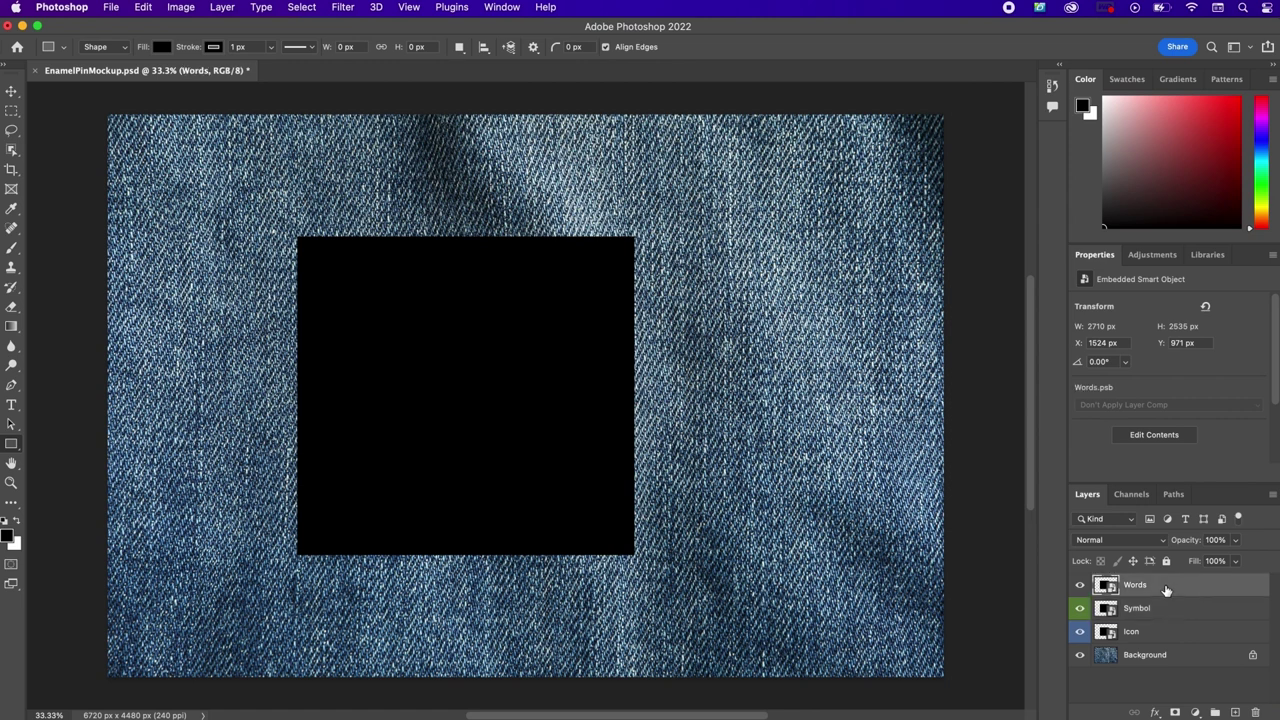
pyautogui.rightClick(1168, 590)
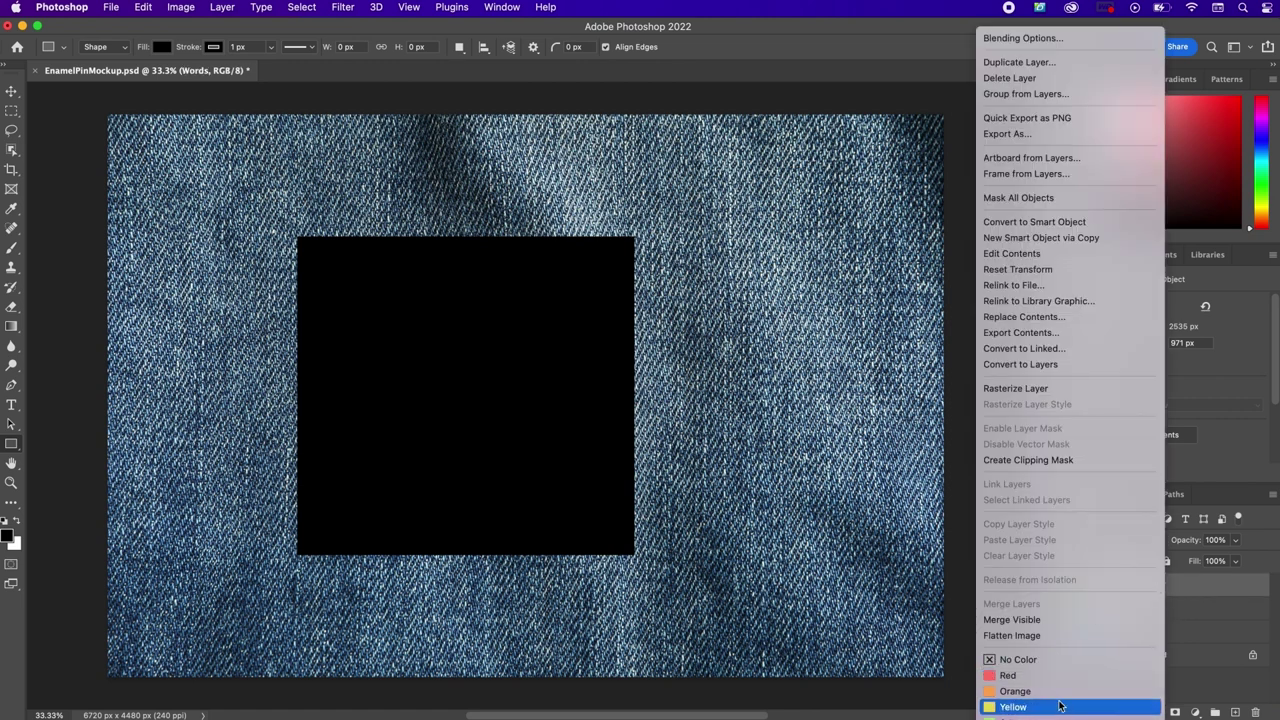
pyautogui.click(1077, 660)
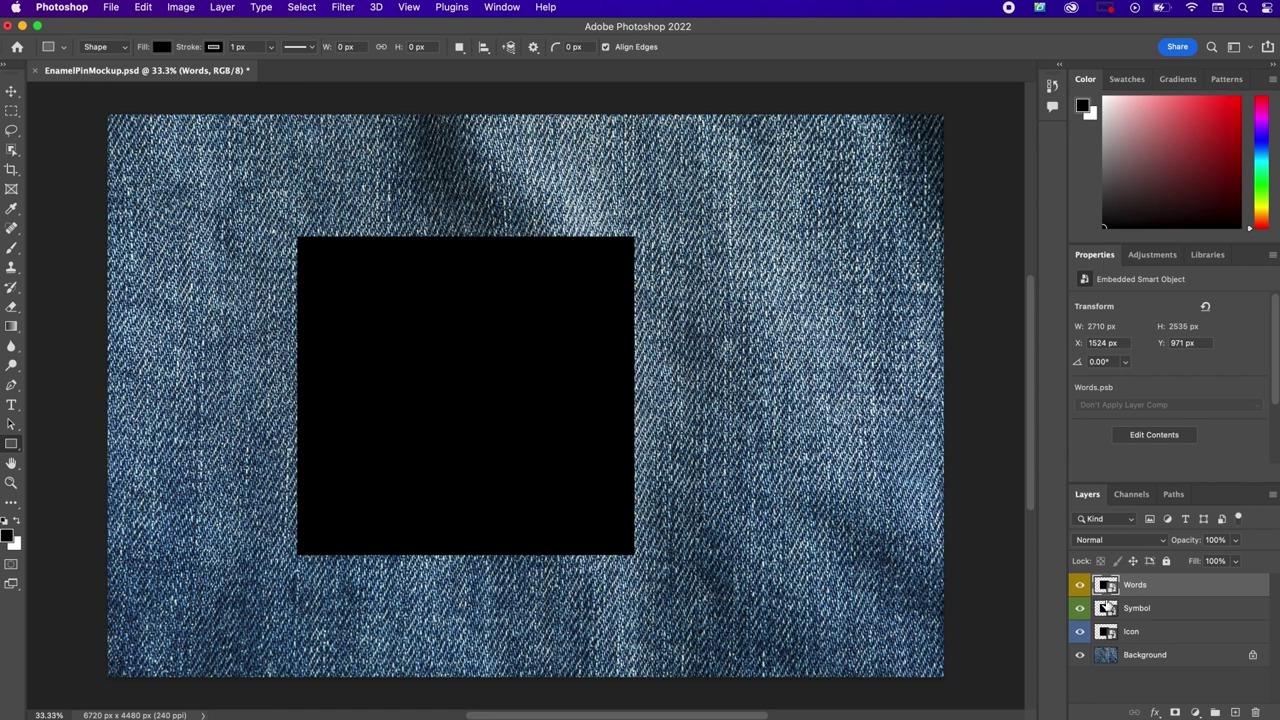
# Step: Open the Symbol smart object's contents for editing and activate the Move tool
pyautogui.click(1107, 610)
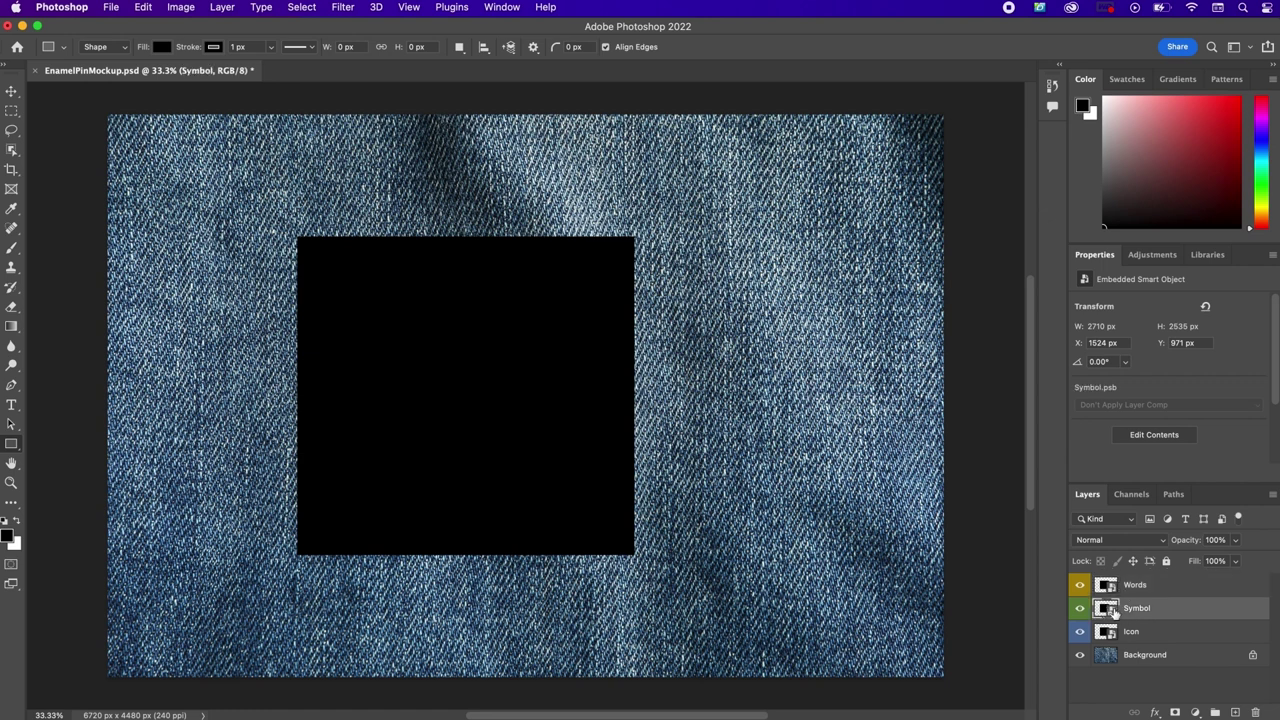
pyautogui.doubleClick(1105, 610)
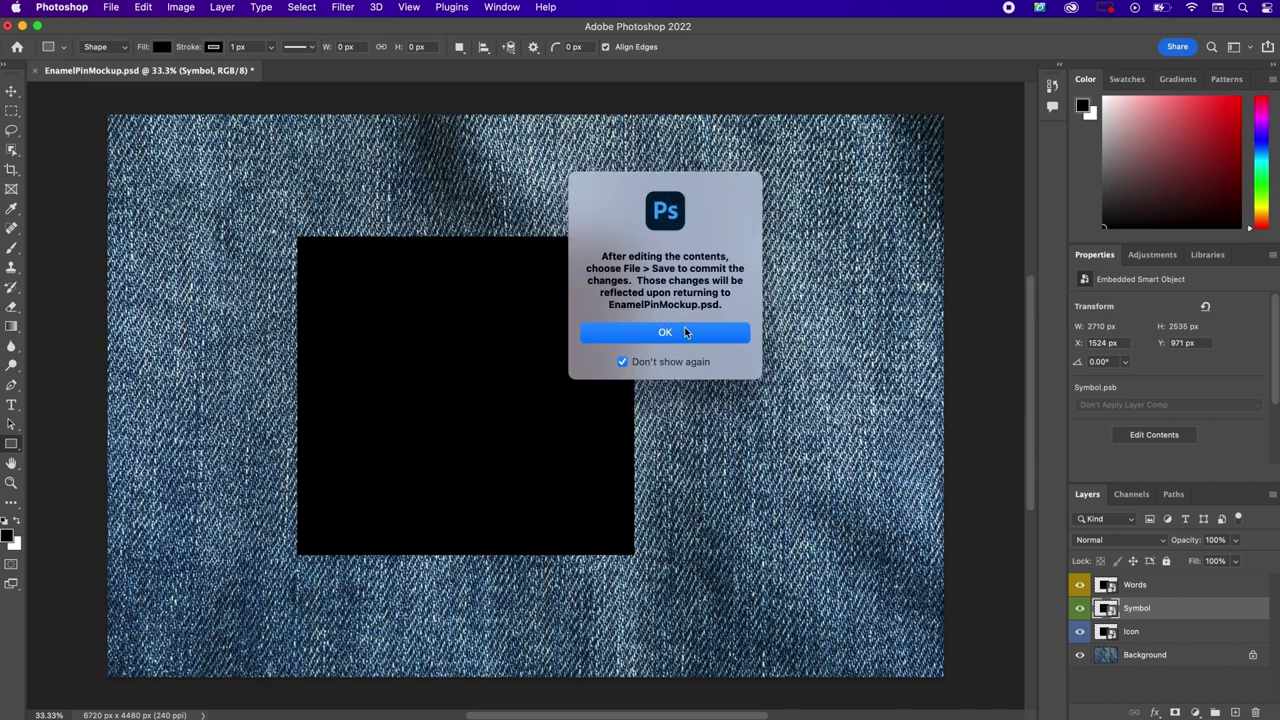
pyautogui.click(665, 332)
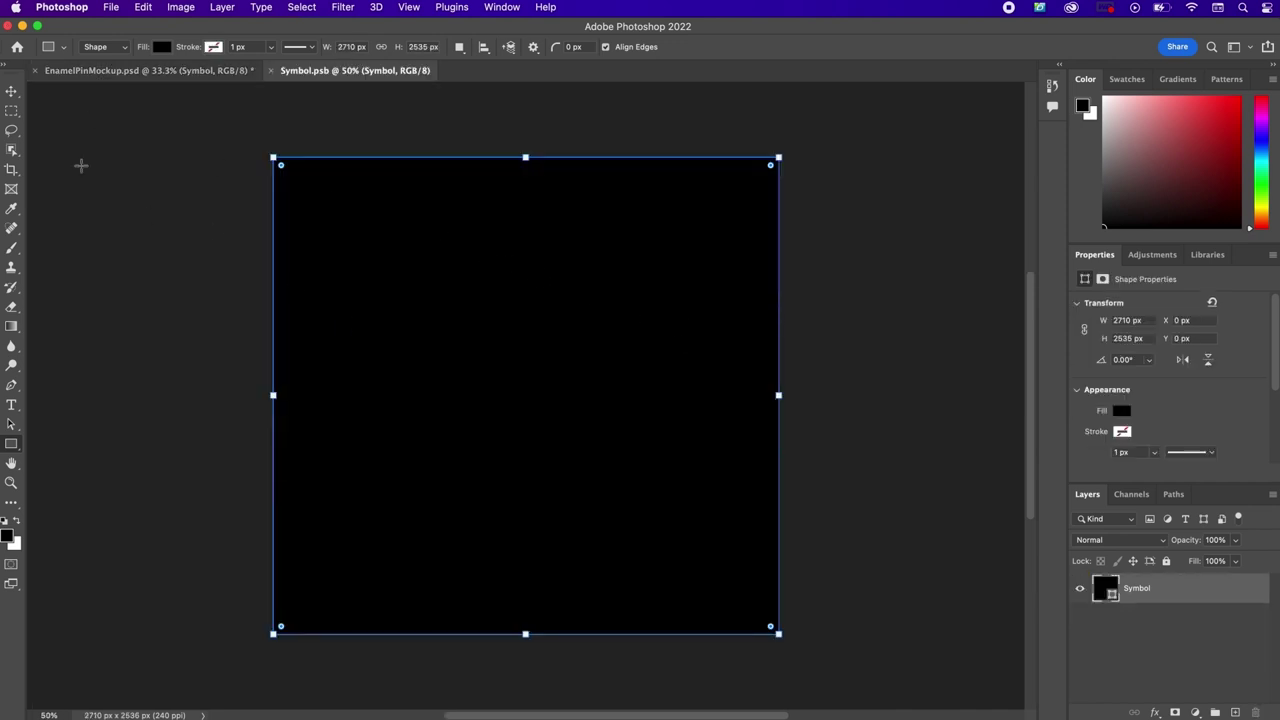
pyautogui.click(11, 91)
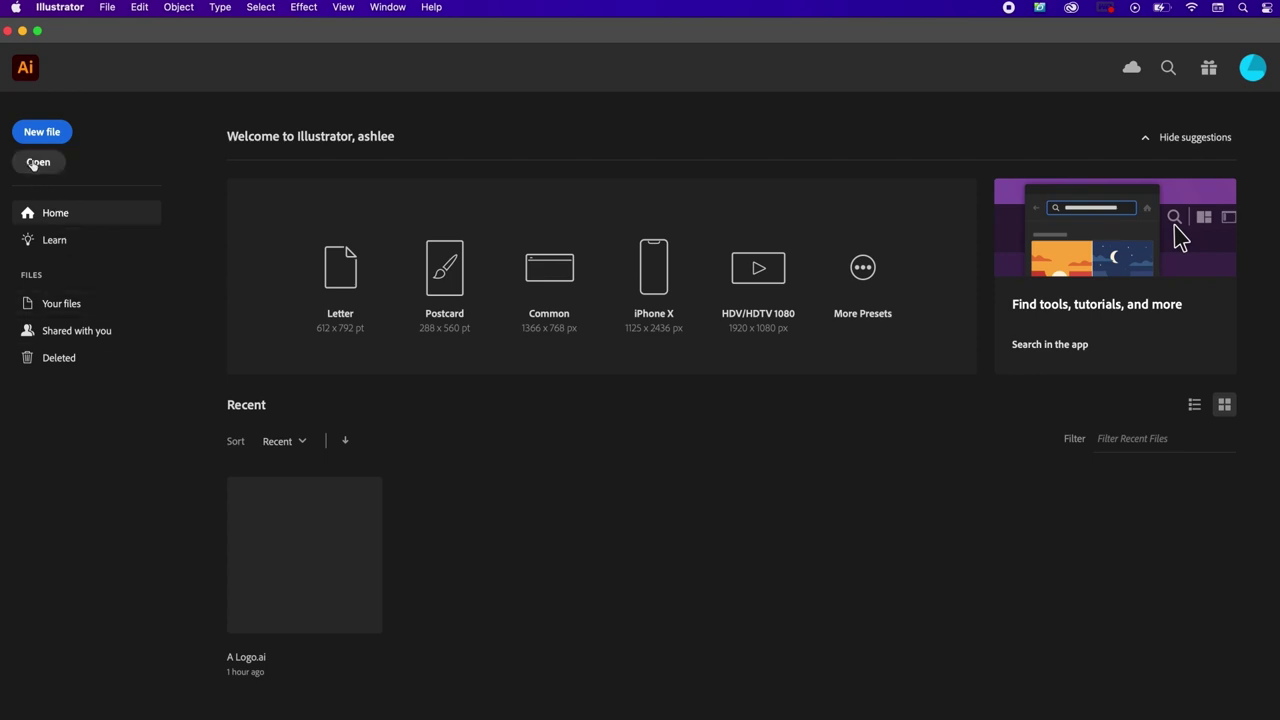
# Step: Switch to Illustrator and open A Logo.ai from the Enamel Pin Mockup folder in Documents
pyautogui.click(35, 163)
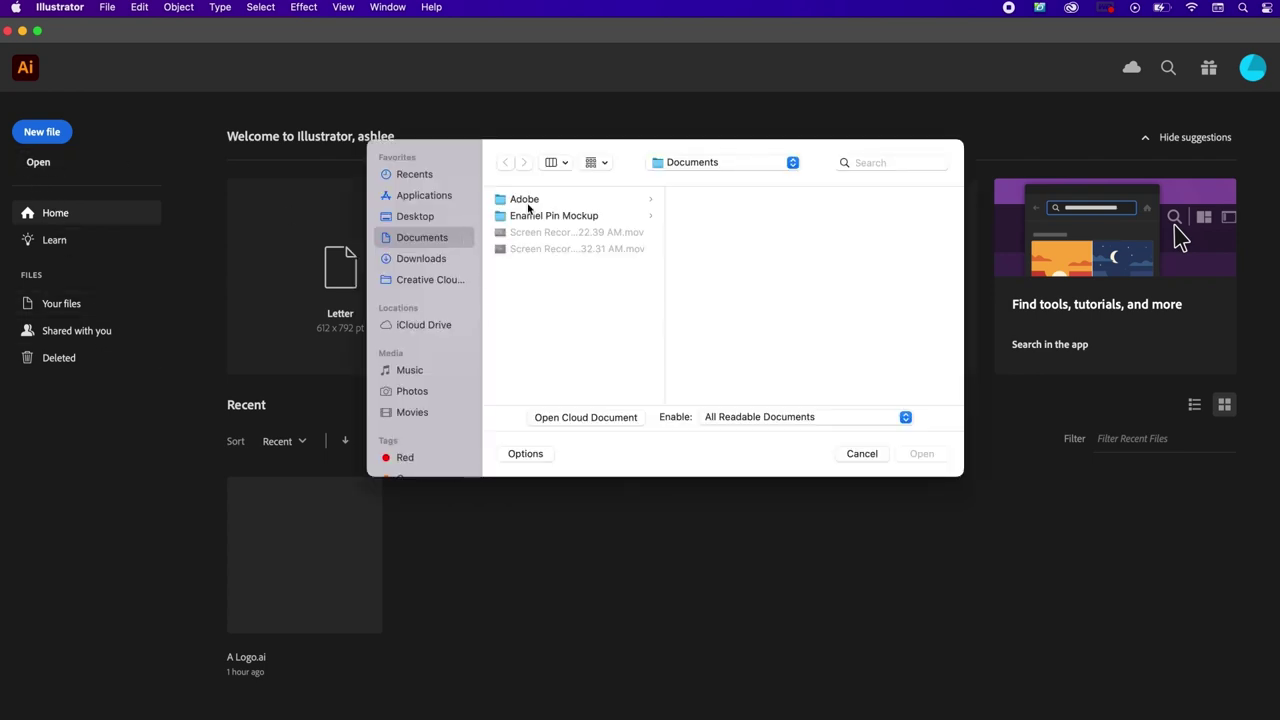
pyautogui.click(525, 218)
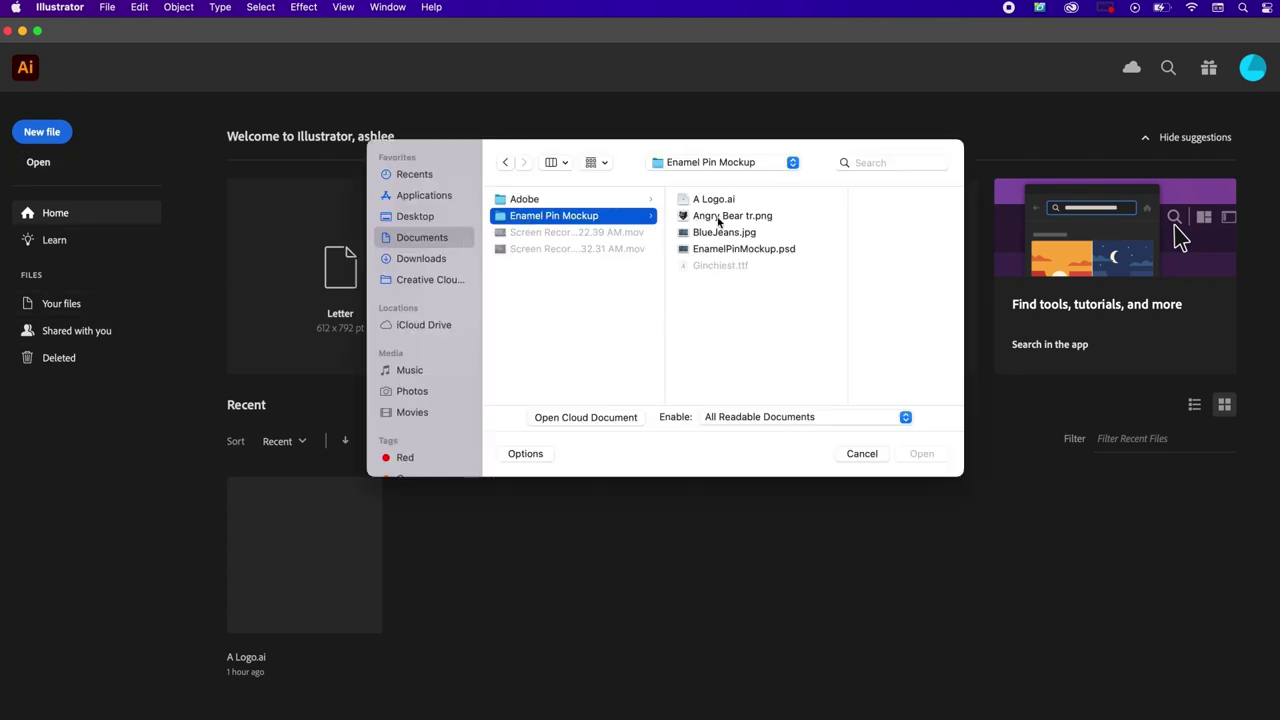
pyautogui.click(710, 200)
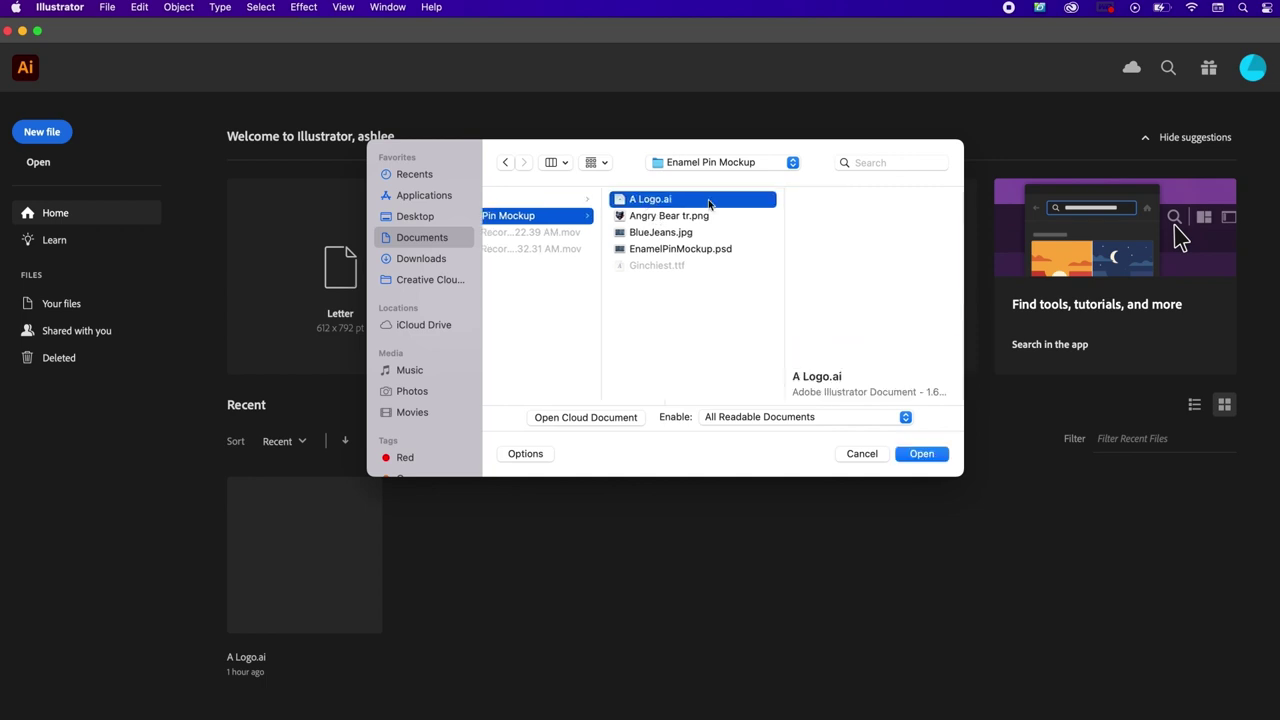
pyautogui.click(913, 456)
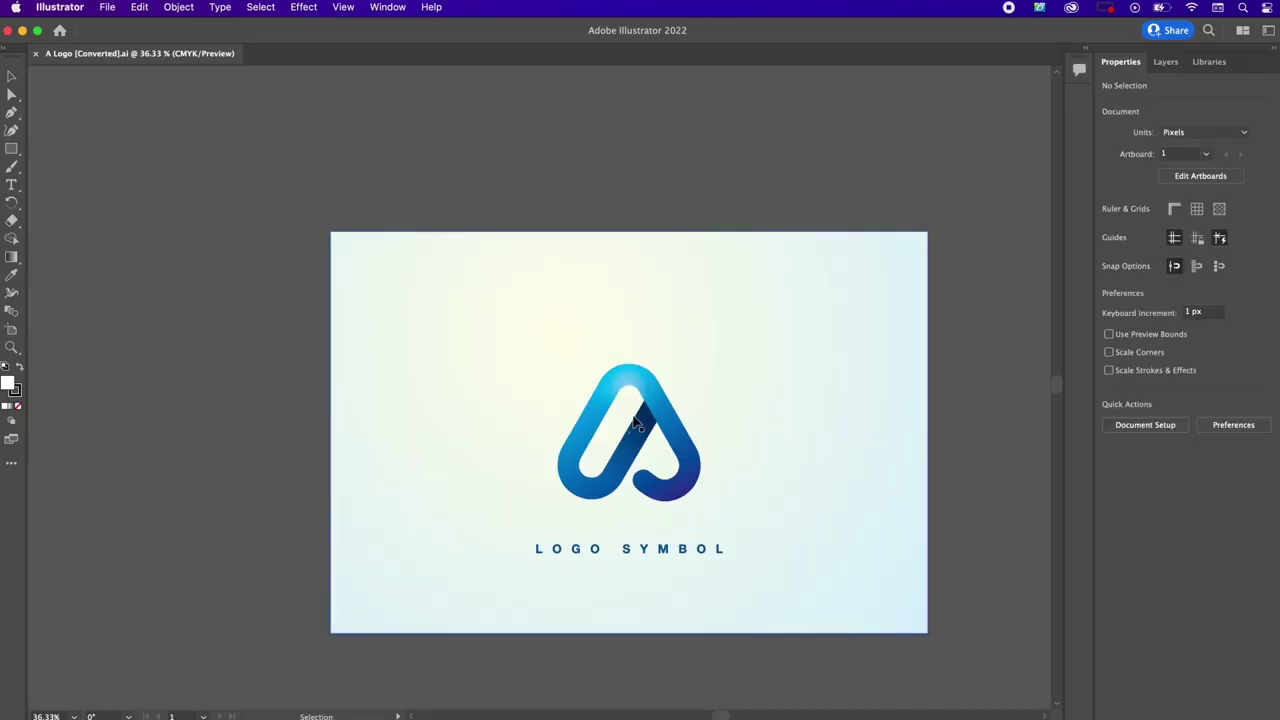
# Step: Copy the blue A logo from Illustrator and paste it as a smart object into Symbol.psb in Photoshop
pyautogui.click(662, 430)
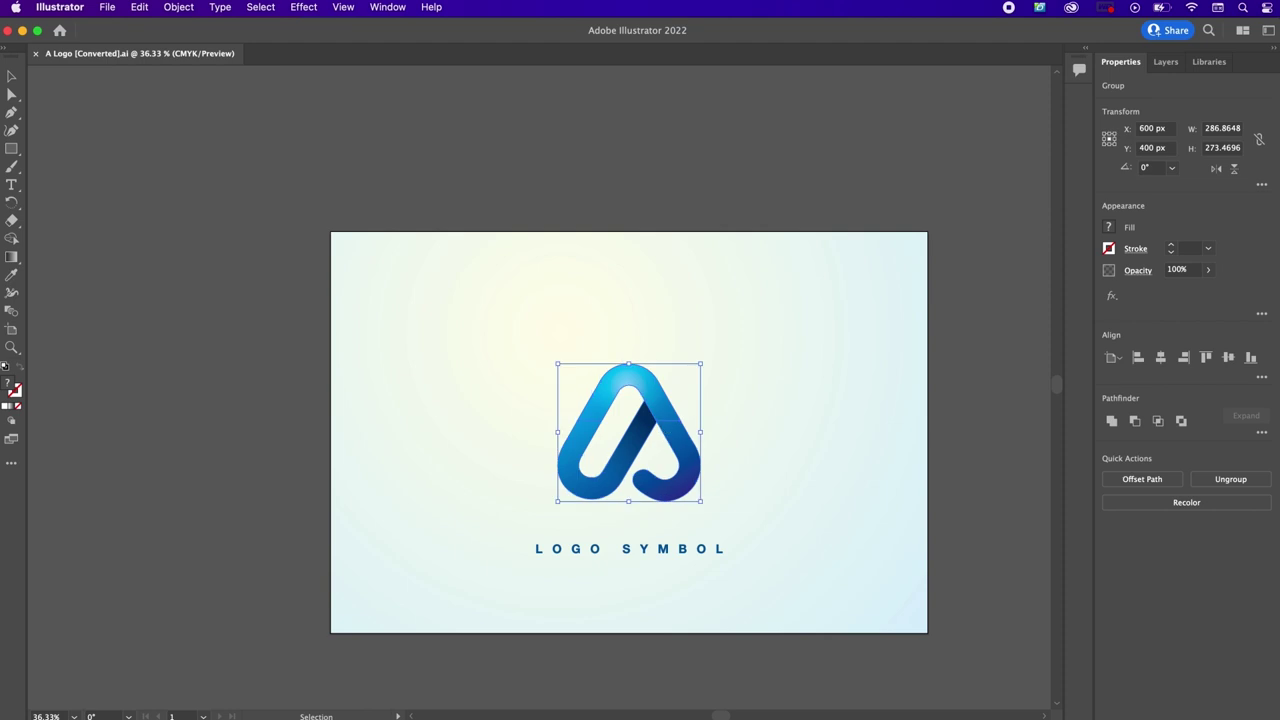
pyautogui.press('super+Tab')
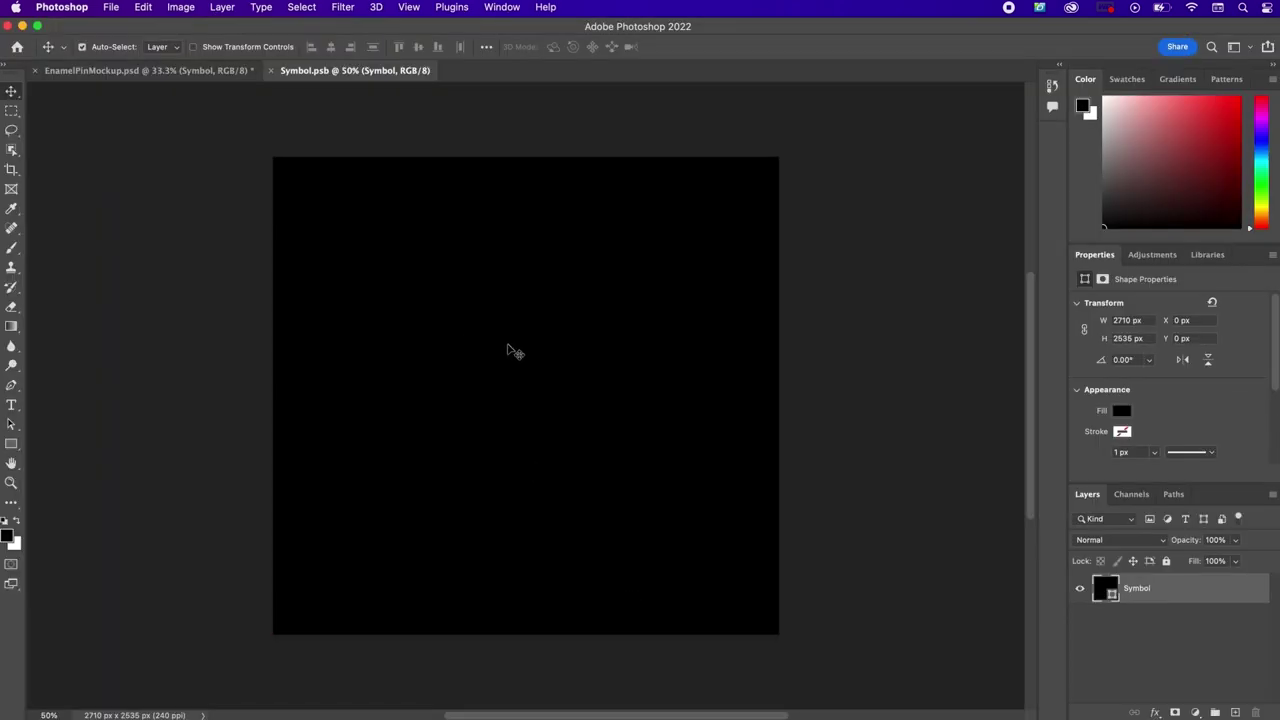
pyautogui.press('super+v')
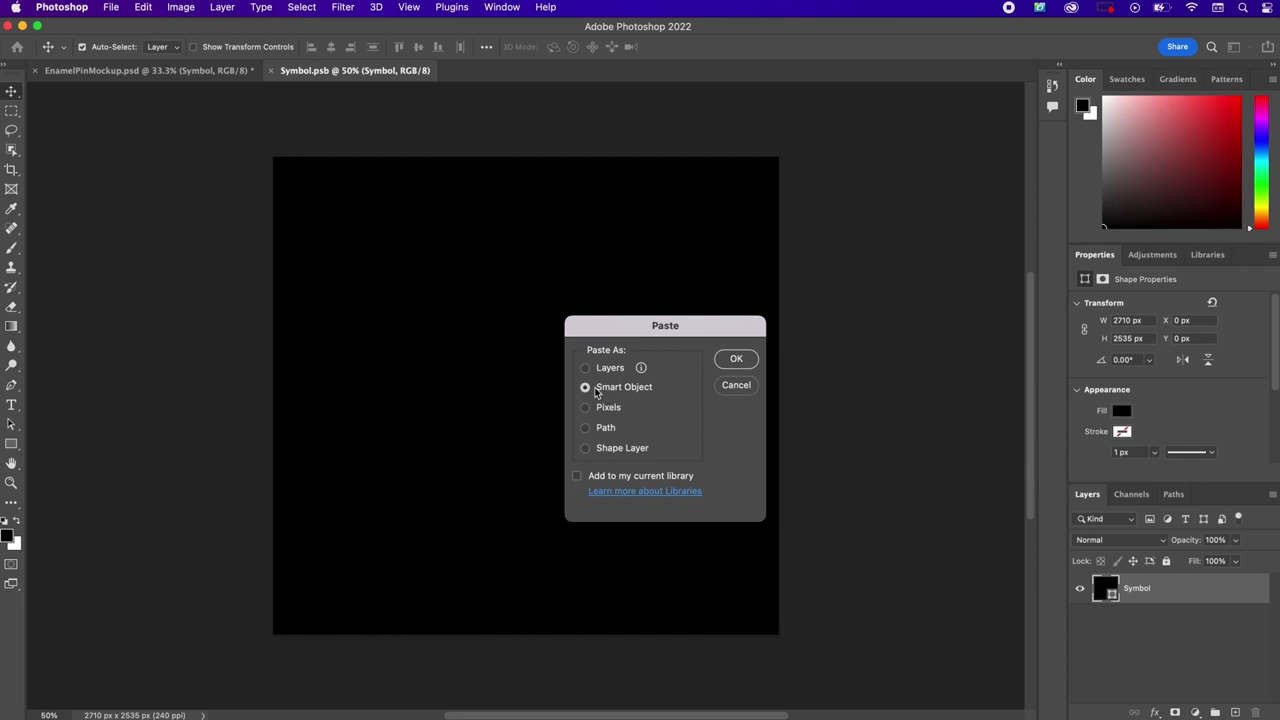
pyautogui.click(730, 360)
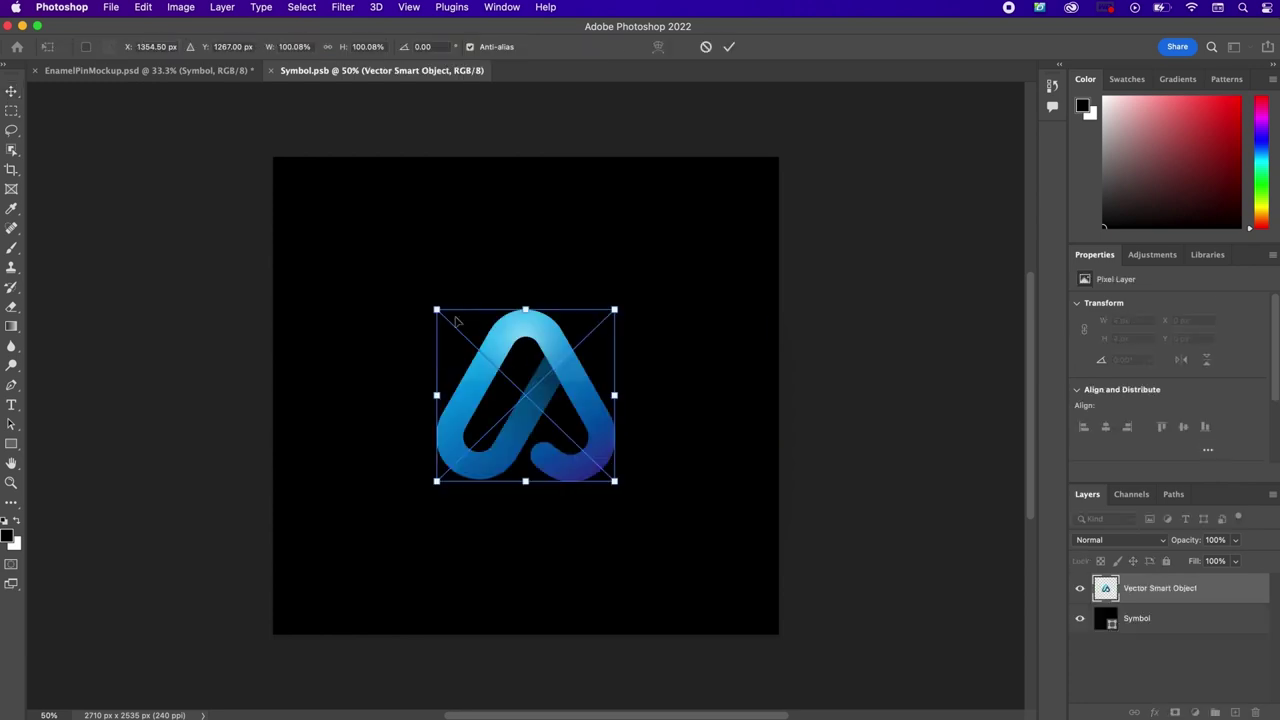
# Step: Enlarge the pasted logo to about 215% with linked width and height, centred on the canvas, and apply the transform
pyautogui.moveTo(436, 309); pyautogui.dragTo(320, 197)
pyautogui.moveTo(463, 312); pyautogui.dragTo(514, 370)
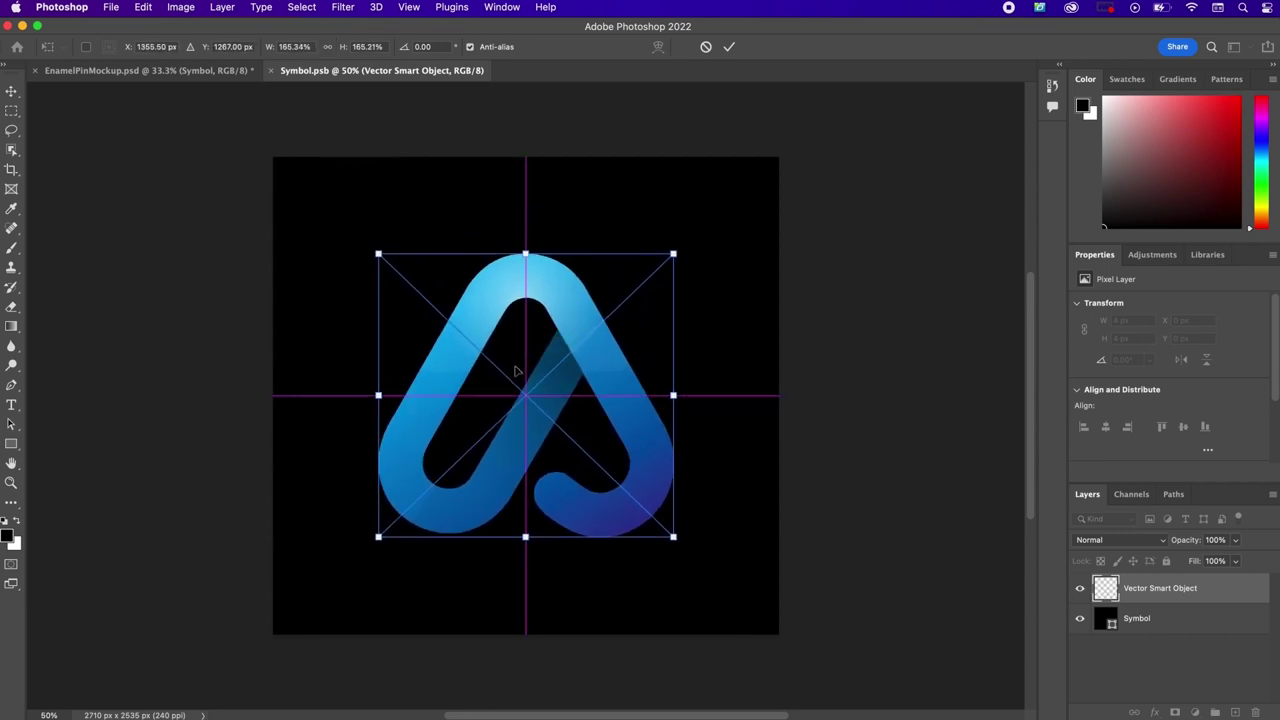
pyautogui.click(327, 46)
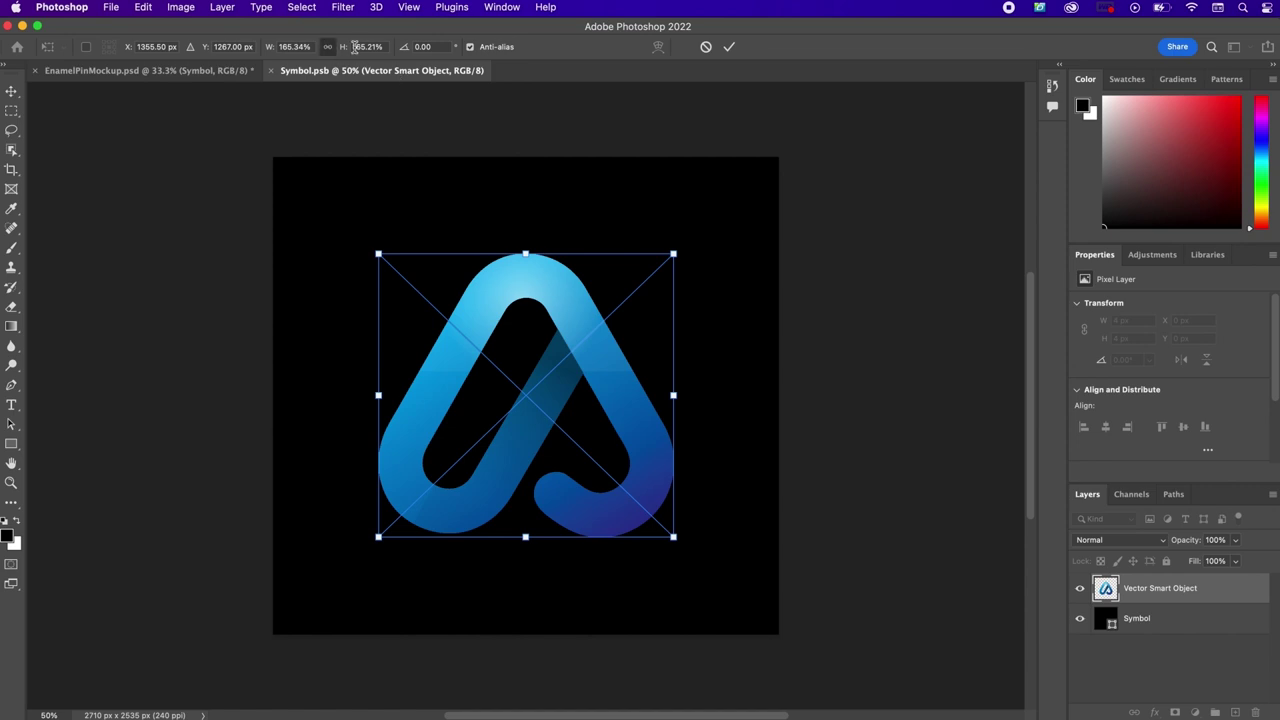
pyautogui.click(366, 47)
pyautogui.hotkey('shift', 'Up')
pyautogui.hotkey('shift', 'Up')
pyautogui.hotkey('shift', 'Up')
pyautogui.hotkey('shift', 'Up')
pyautogui.hotkey('shift', 'Up')
pyautogui.hotkey('shift', 'Up')
pyautogui.hotkey('shift', 'Up')
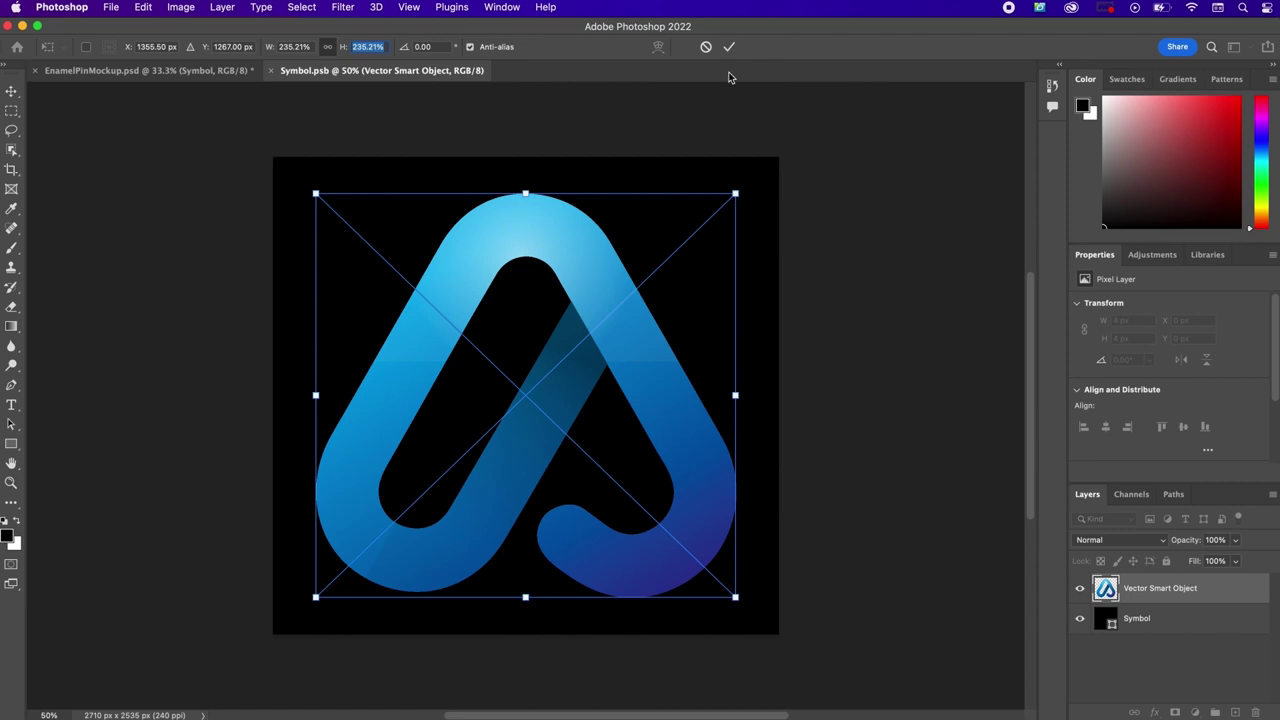
pyautogui.hotkey('shift', 'Down')
pyautogui.hotkey('shift', 'Down')
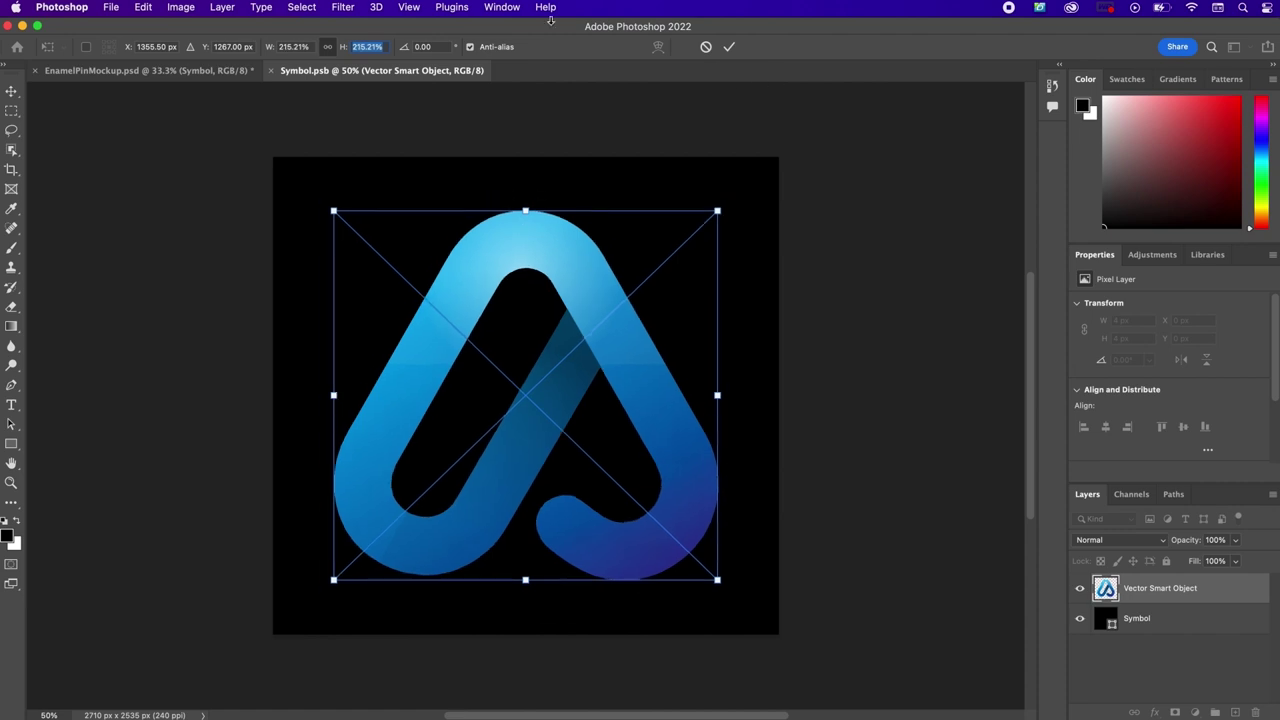
pyautogui.click(730, 47)
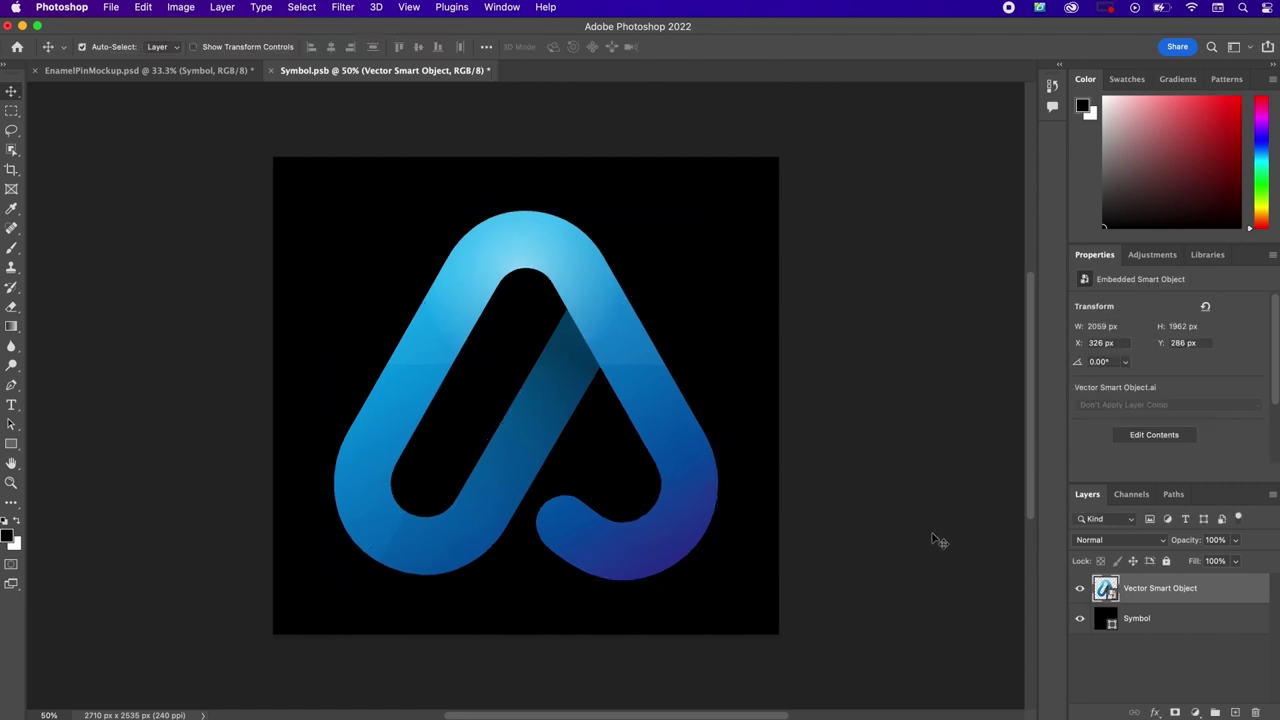
# Step: Hide the black Symbol shape layer and rename the pasted logo layer to Symbol
pyautogui.click(1080, 620)
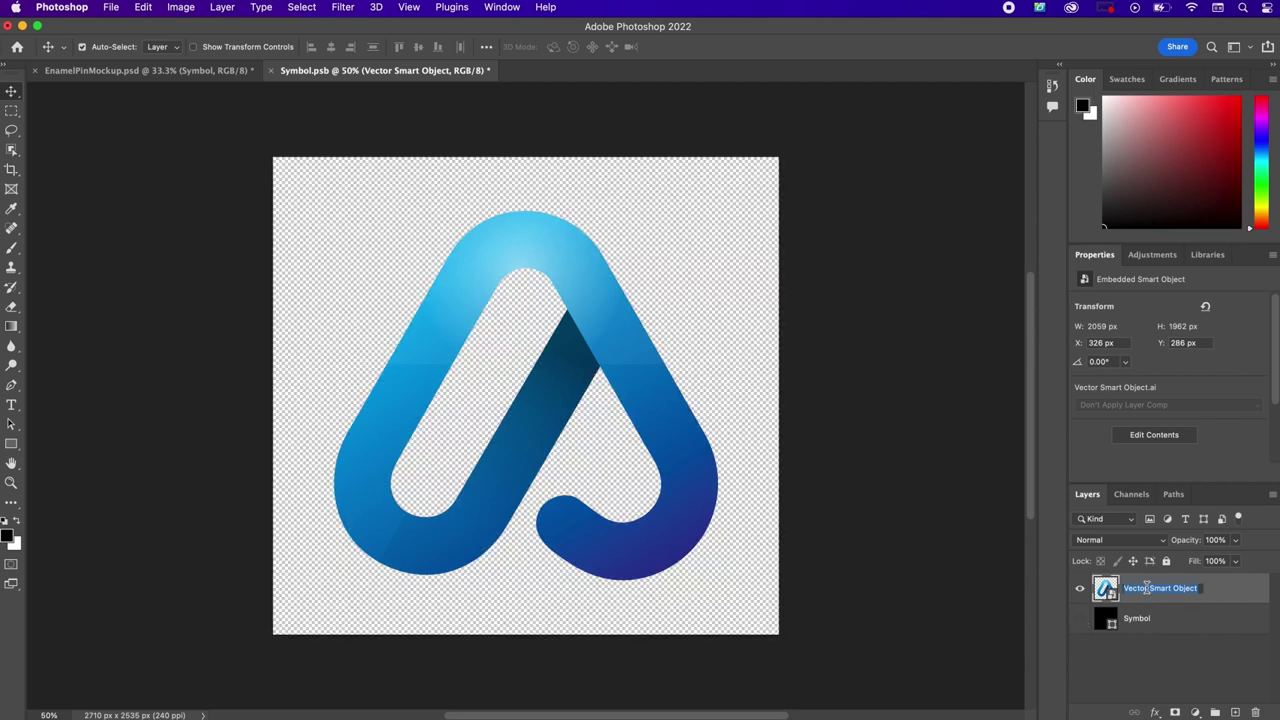
pyautogui.write('Symbol')
pyautogui.press('Return')
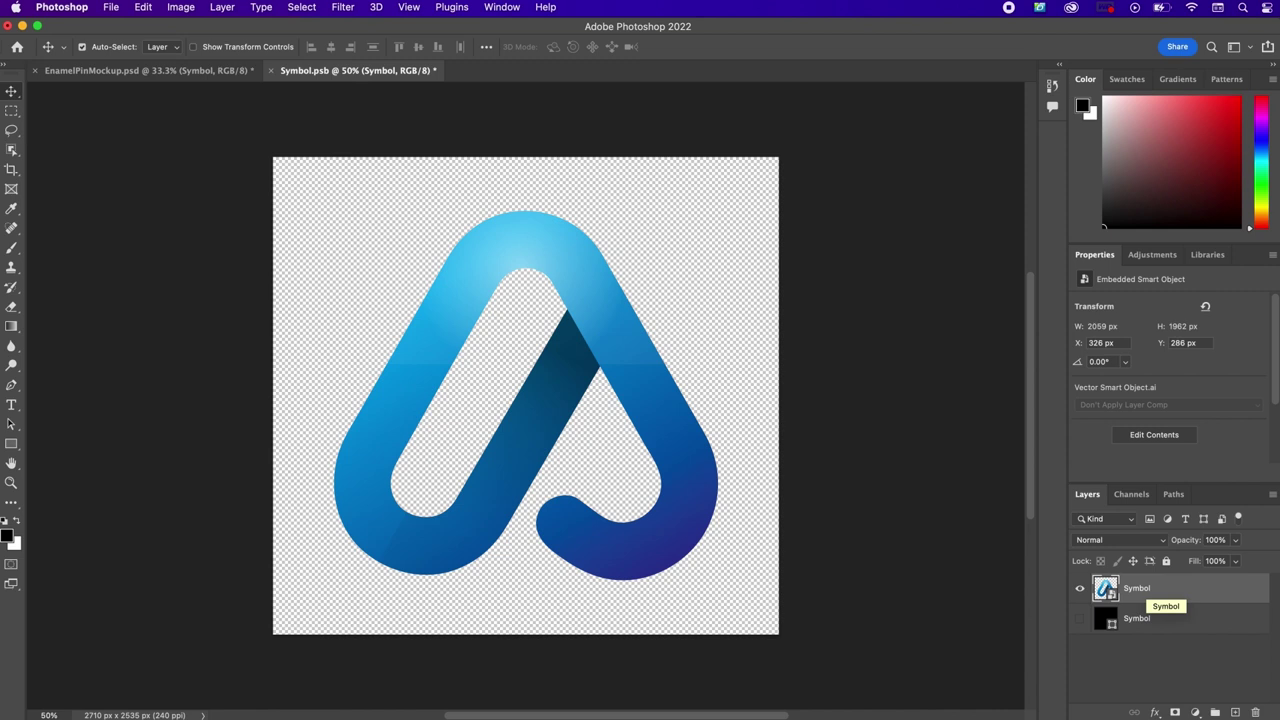
# Step: Group the logo layer into a new group named Bevel and Emboss
pyautogui.rightClick(1178, 584)
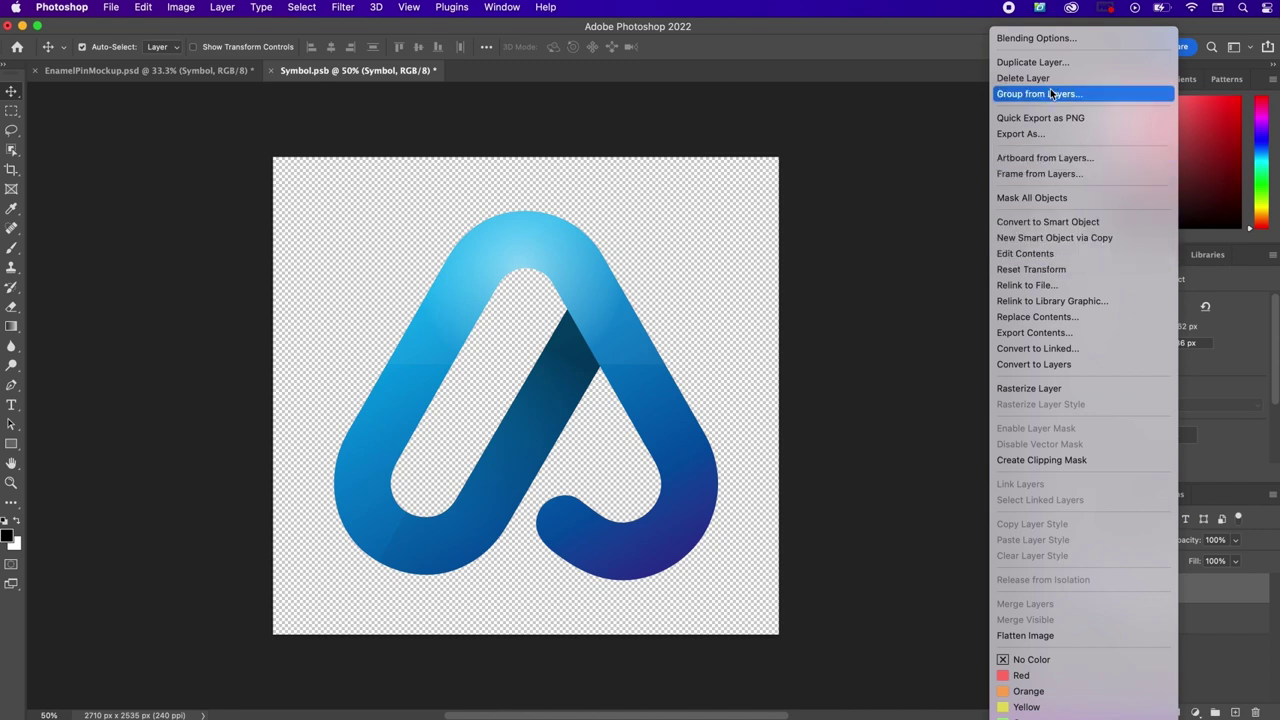
pyautogui.click(1194, 501)
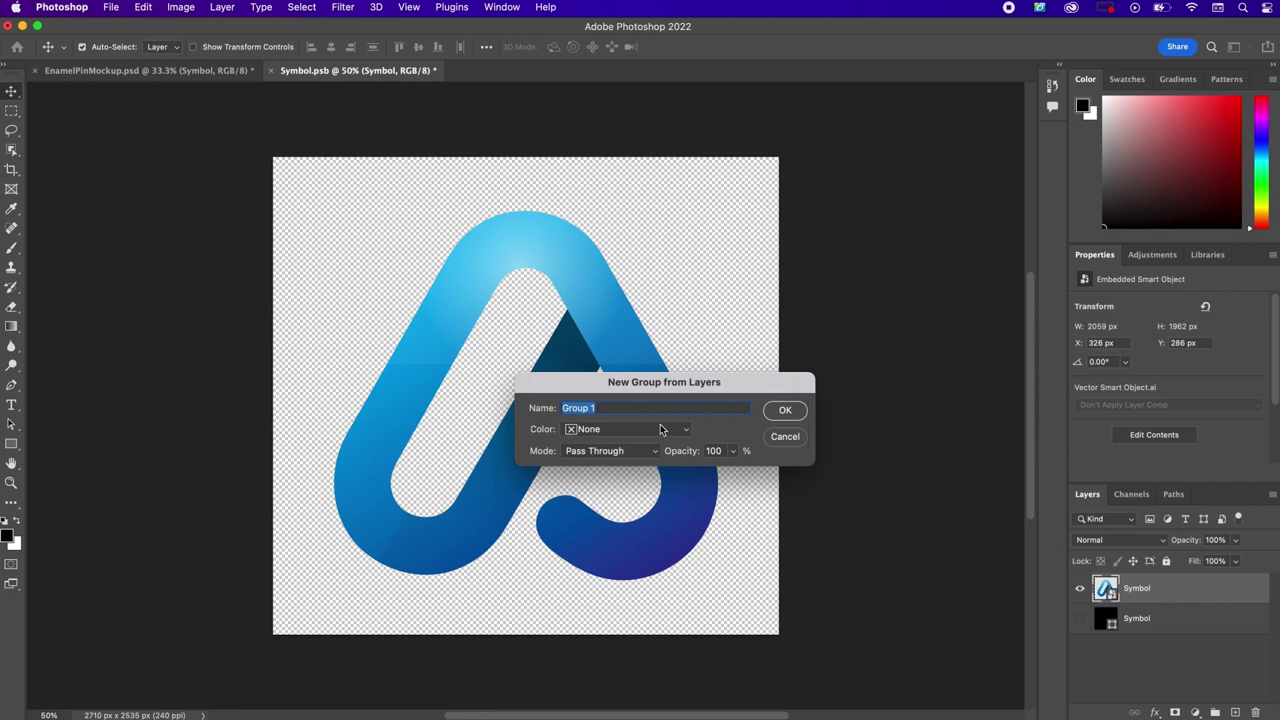
pyautogui.write('Bevel and Emboss')
pyautogui.click(800, 411)
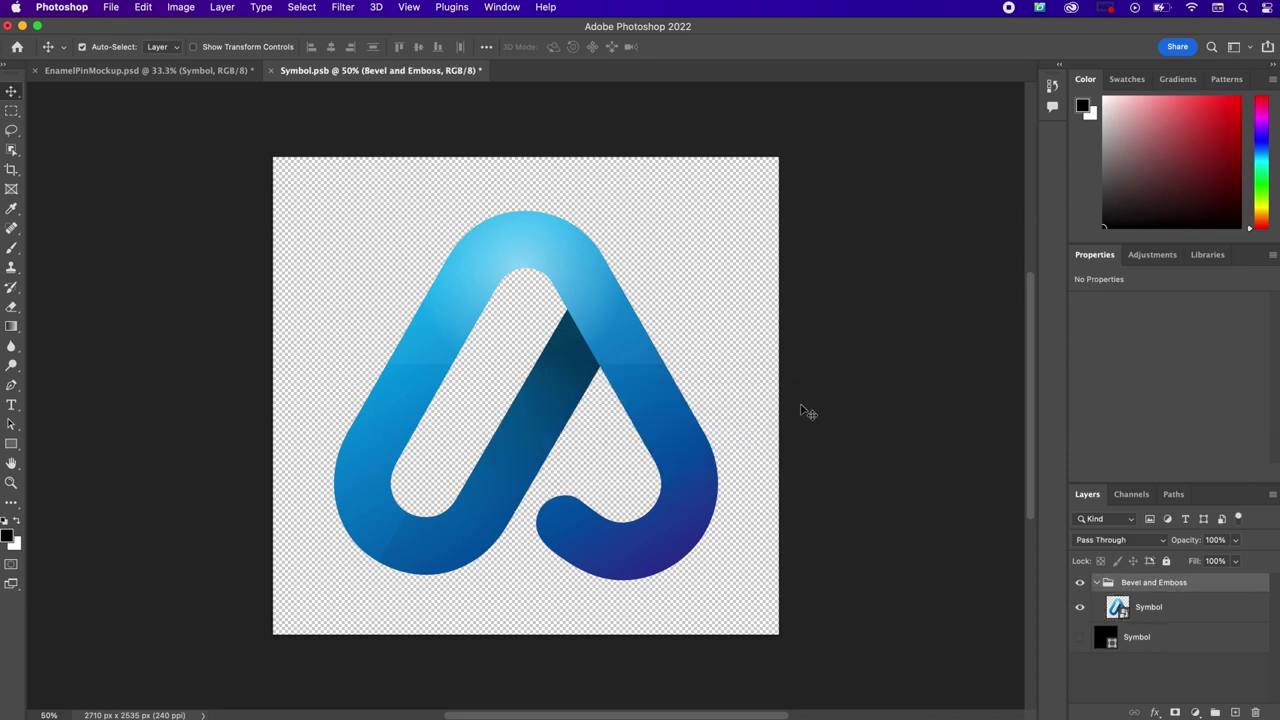
# Step: Add a Bevel & Emboss effect to the Bevel and Emboss group with depth 261% and size 56 px
pyautogui.doubleClick(1210, 591)
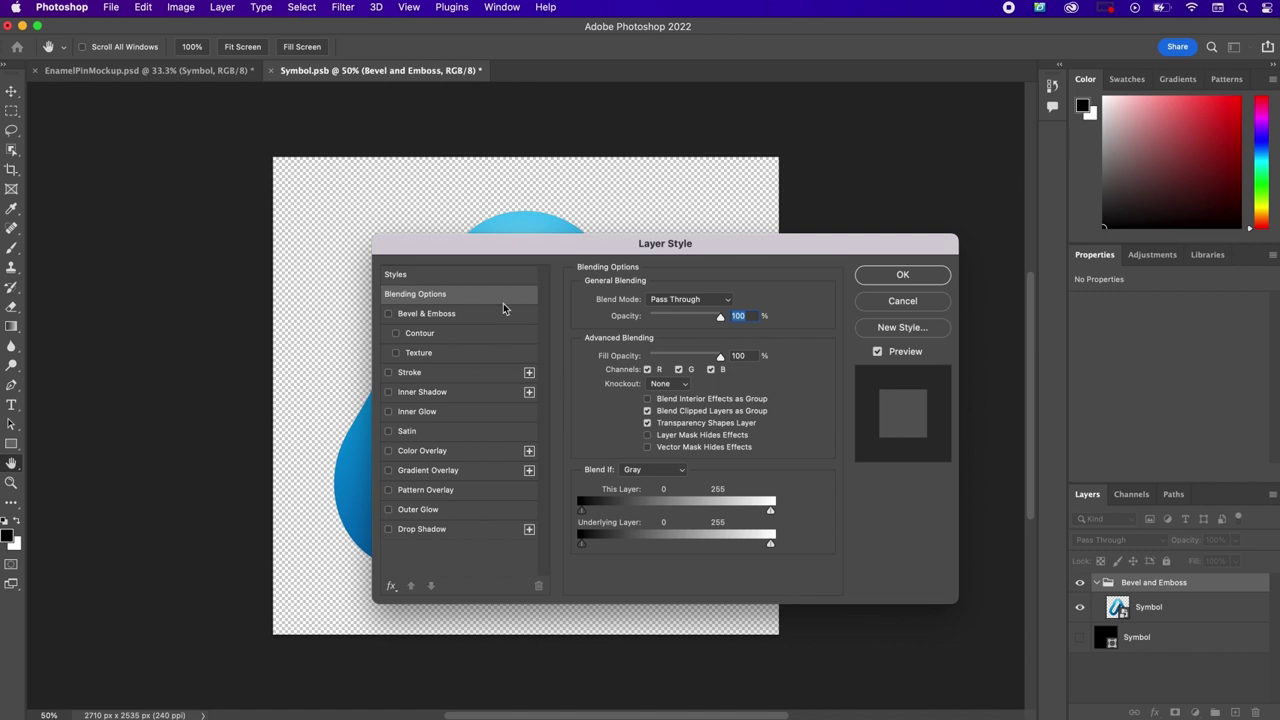
pyautogui.click(475, 316)
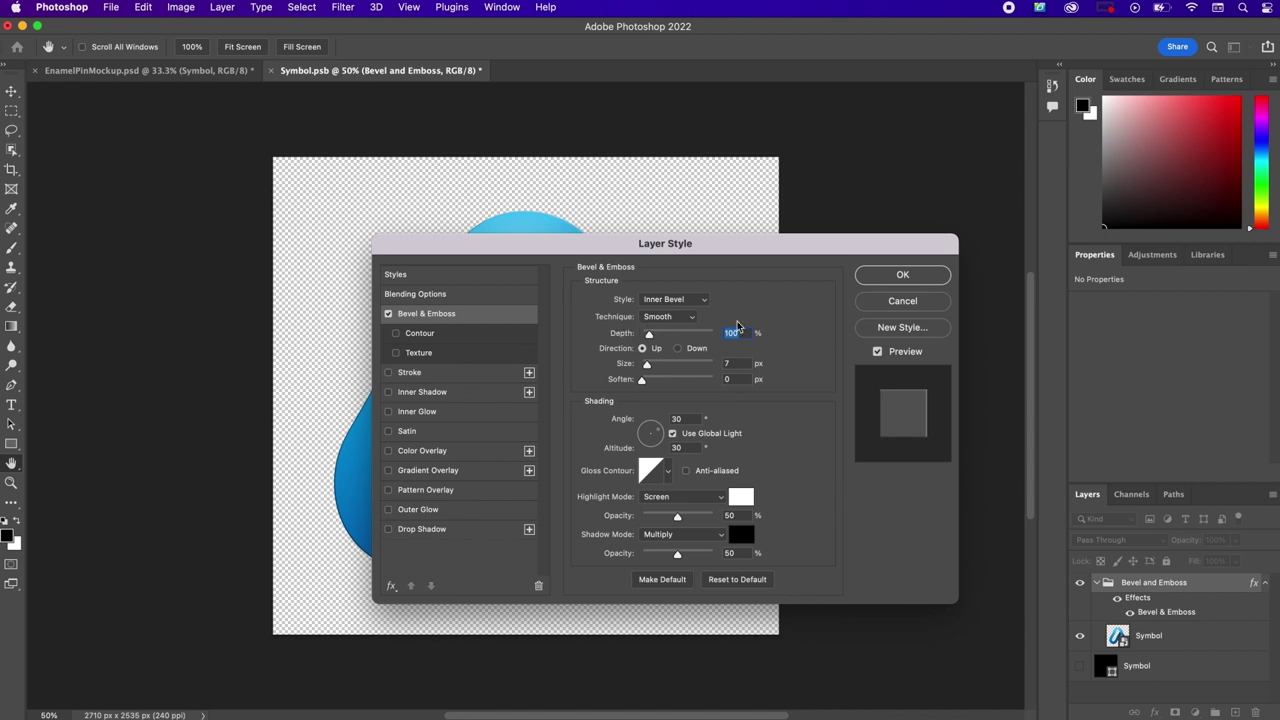
pyautogui.write('261')
pyautogui.press('Tab')
pyautogui.write('56')
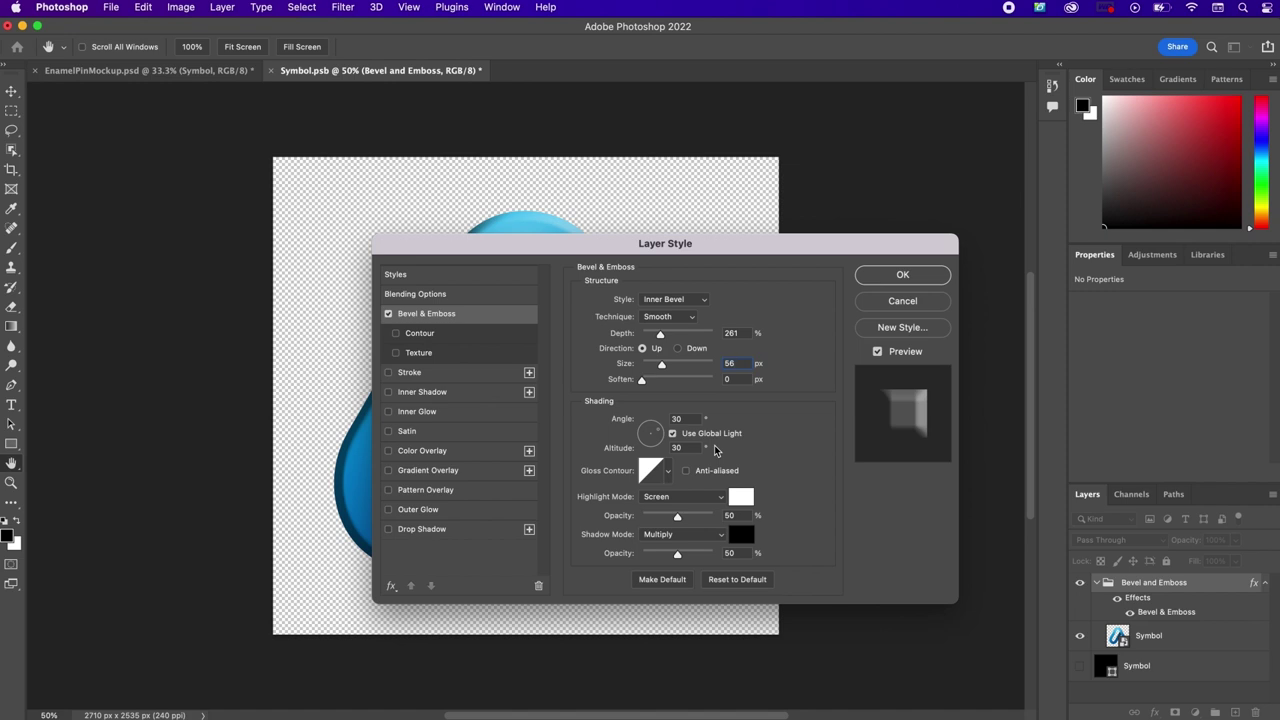
# Step: Set the bevel's gloss contour to the single Ring preset
pyautogui.click(668, 473)
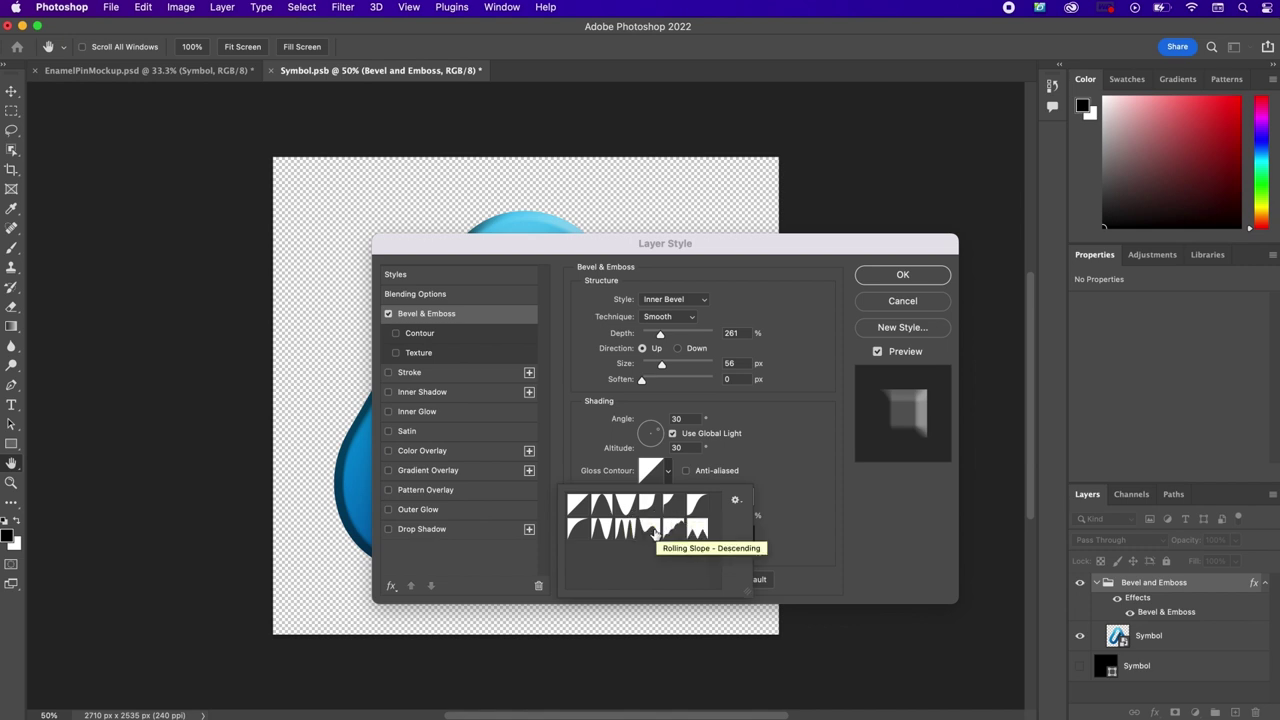
pyautogui.click(624, 528)
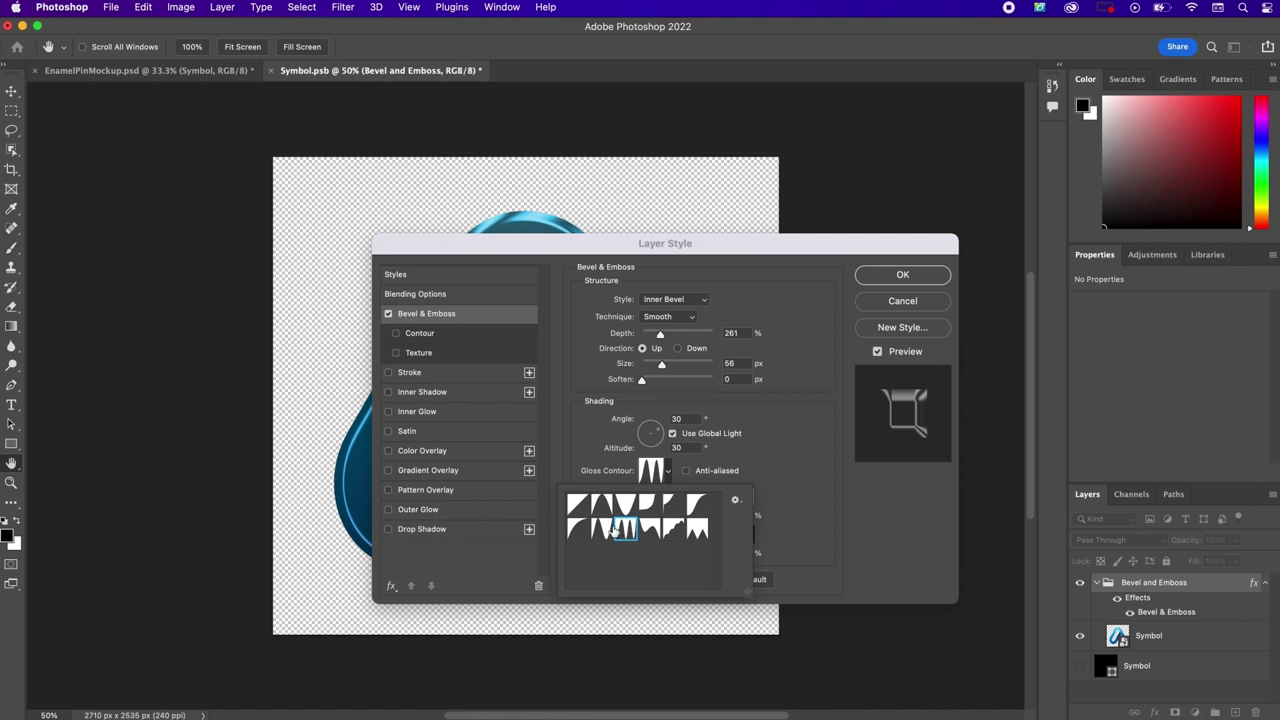
pyautogui.click(600, 528)
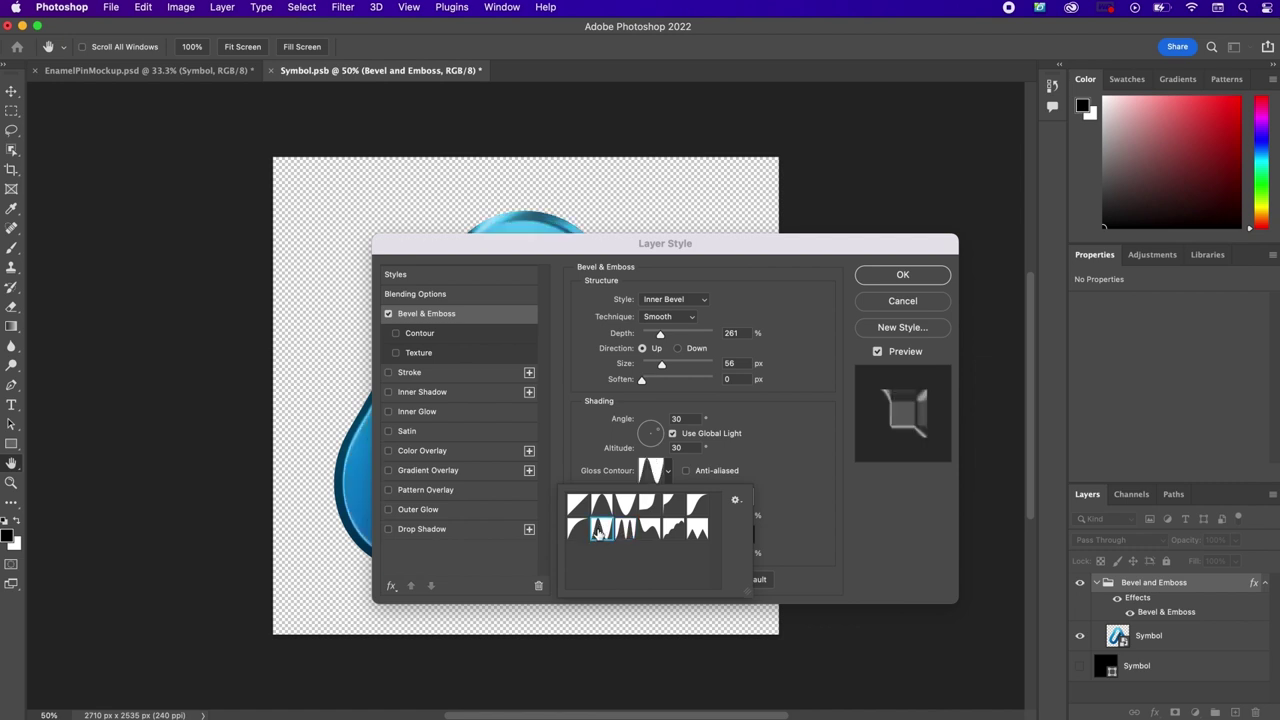
pyautogui.click(832, 520)
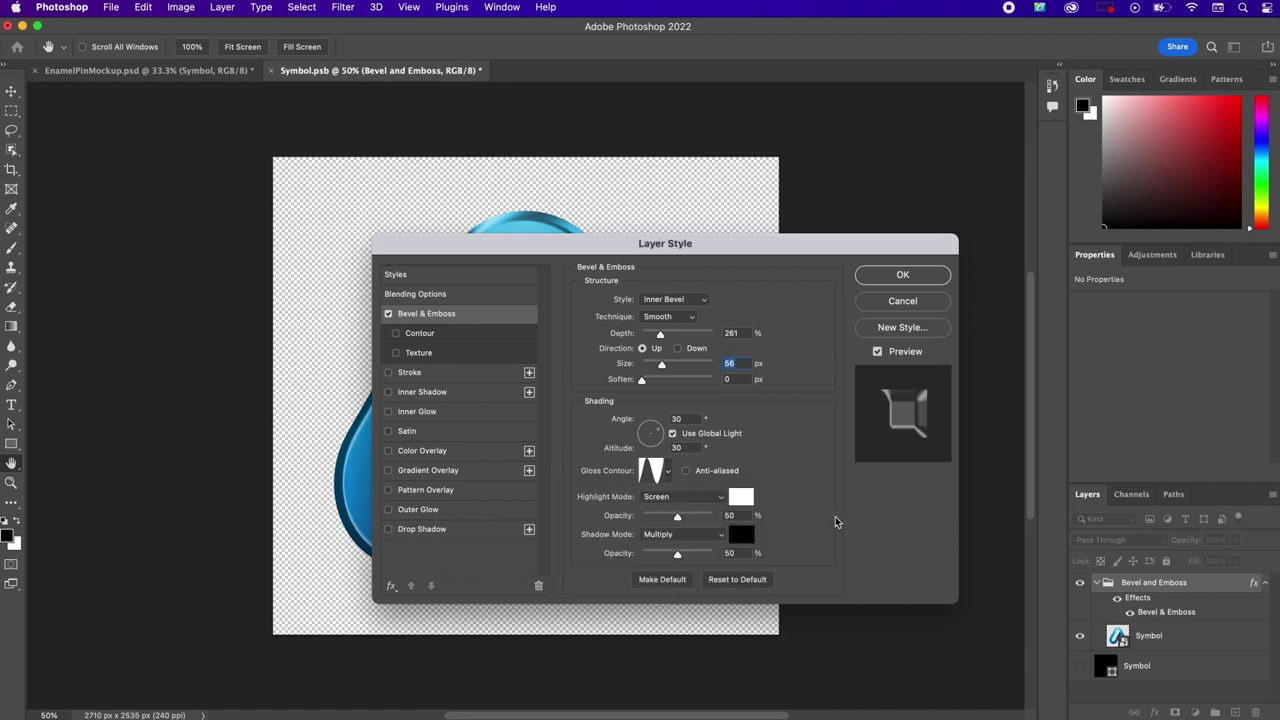
# Step: Set the bevel's highlight opacity to 78% and shadow opacity to 0%, and apply the layer style
pyautogui.click(676, 498)
pyautogui.click(676, 498)
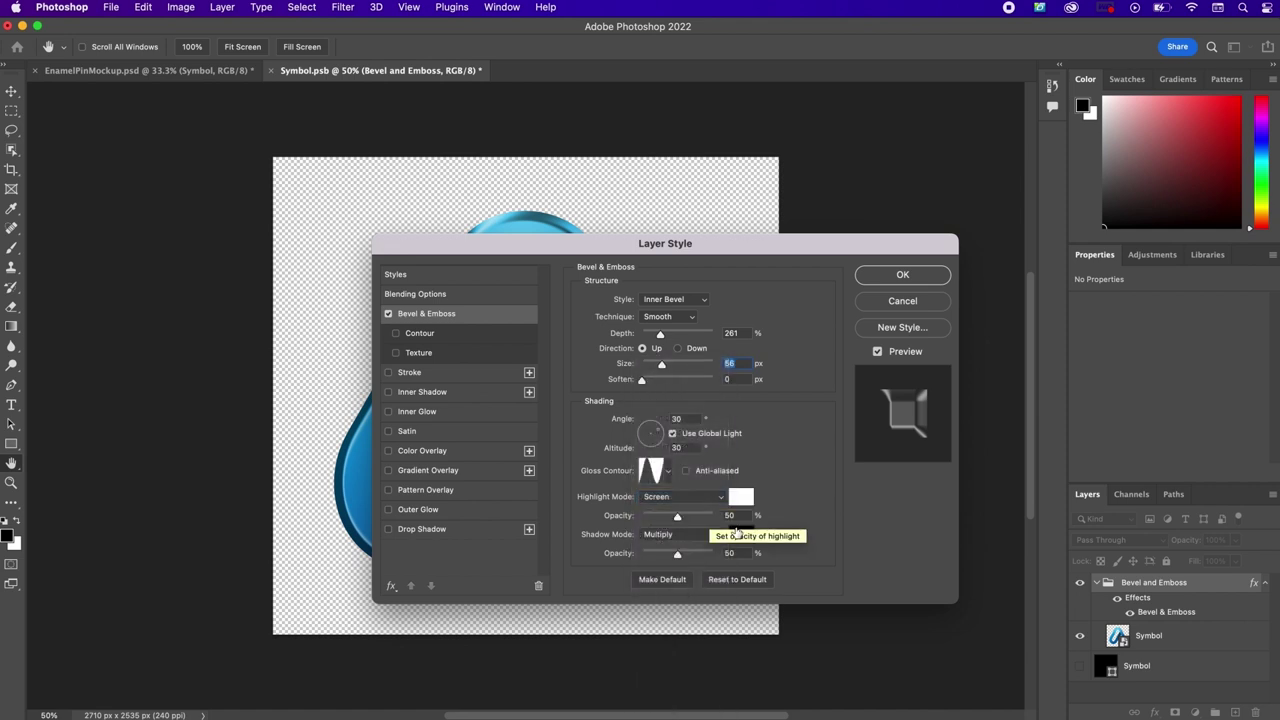
pyautogui.click(737, 514)
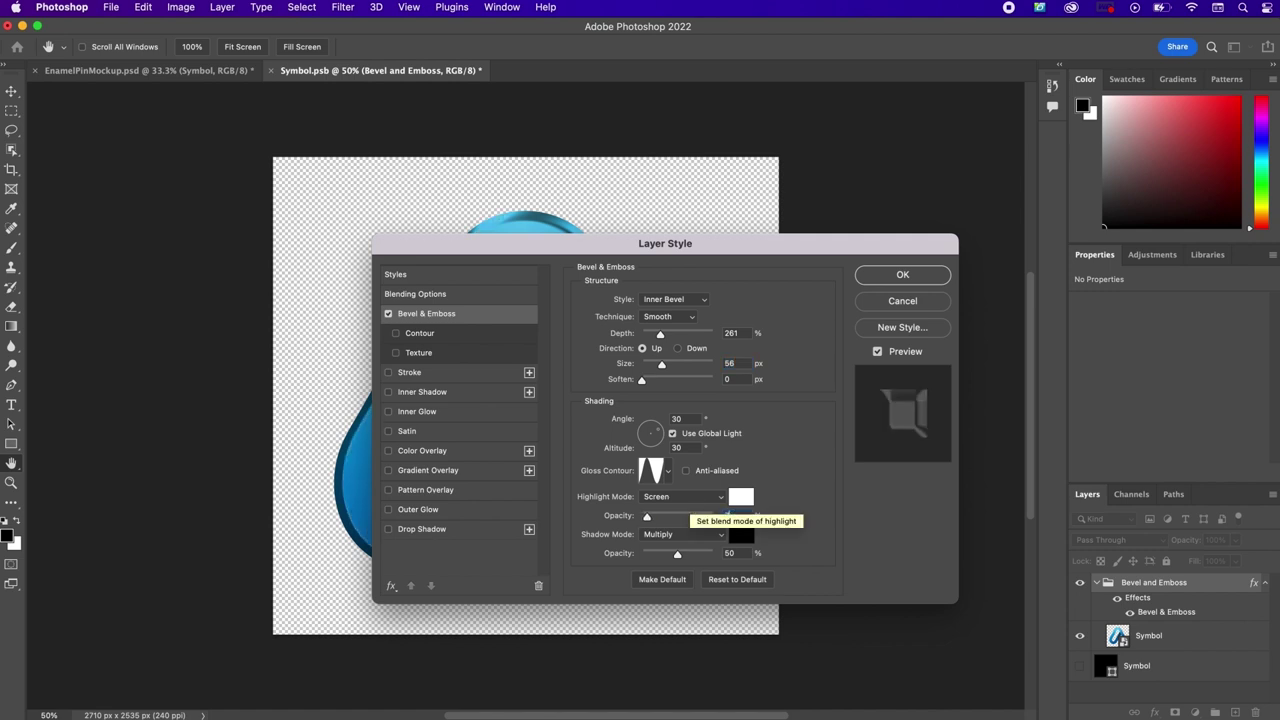
pyautogui.write('78')
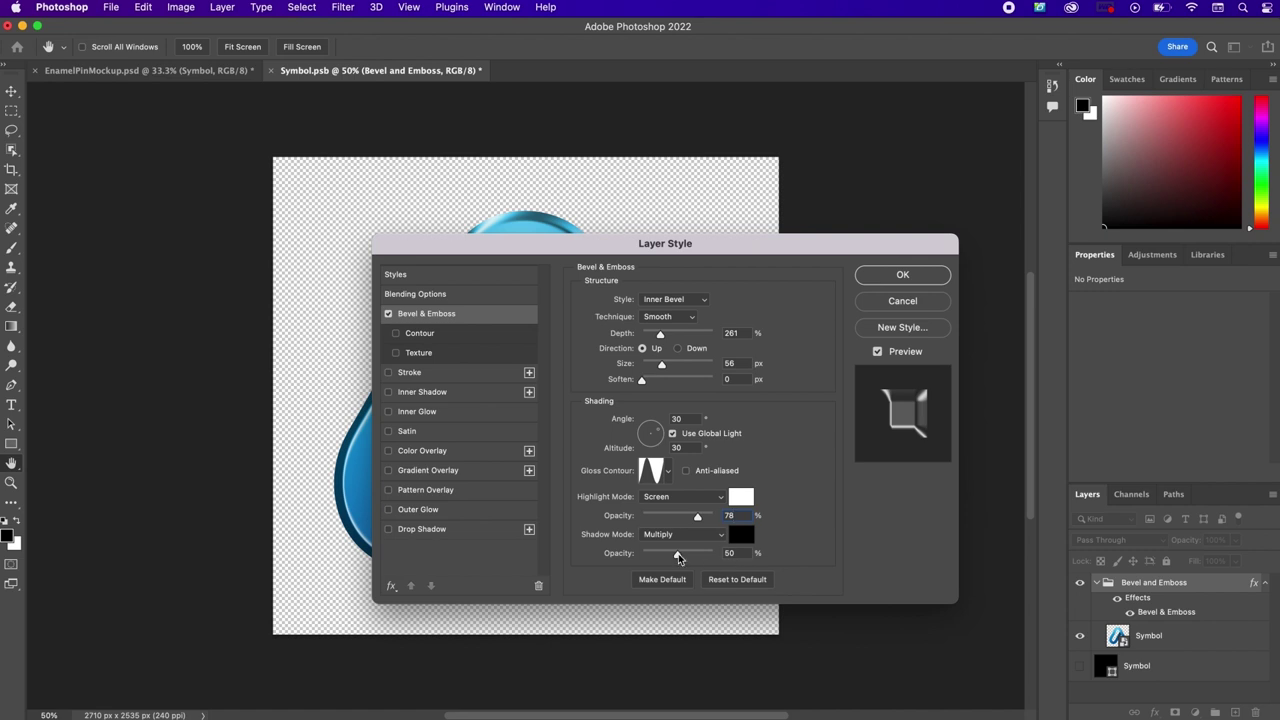
pyautogui.moveTo(678, 557); pyautogui.dragTo(590, 554)
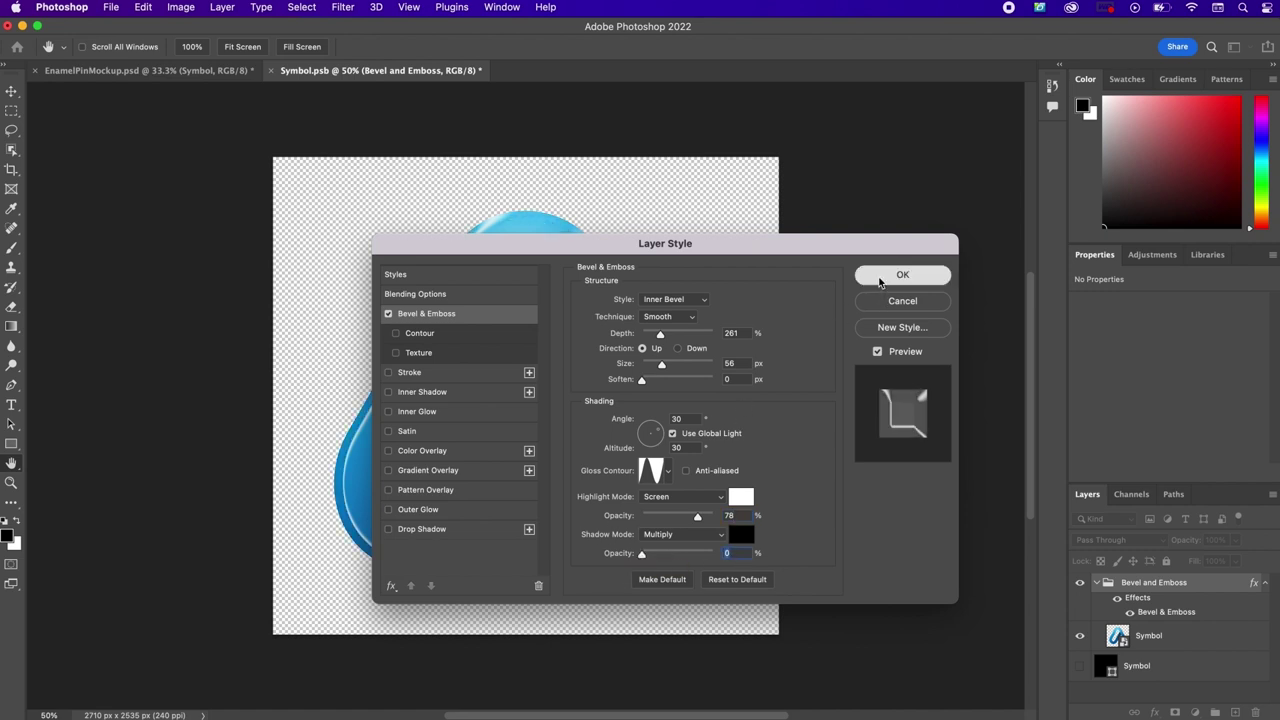
pyautogui.click(882, 280)
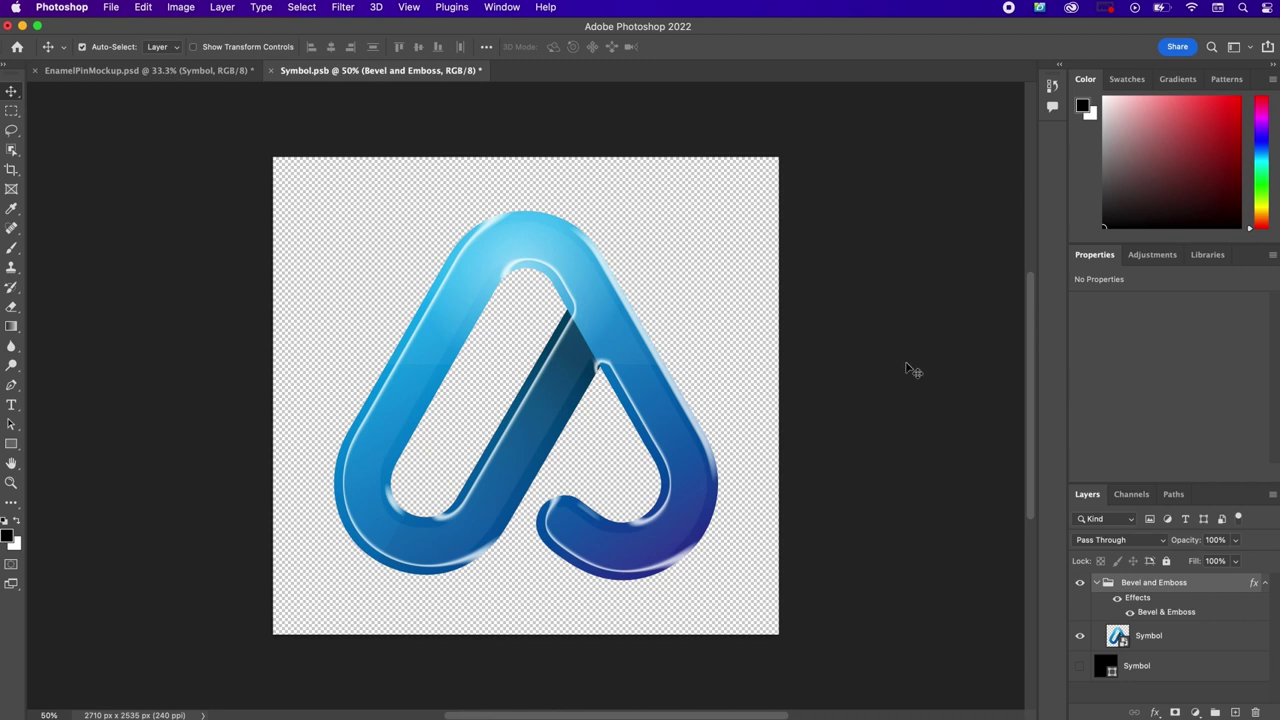
# Step: Save the edited contents of Symbol.psb
pyautogui.press('super+s')
pyautogui.click(112, 7)
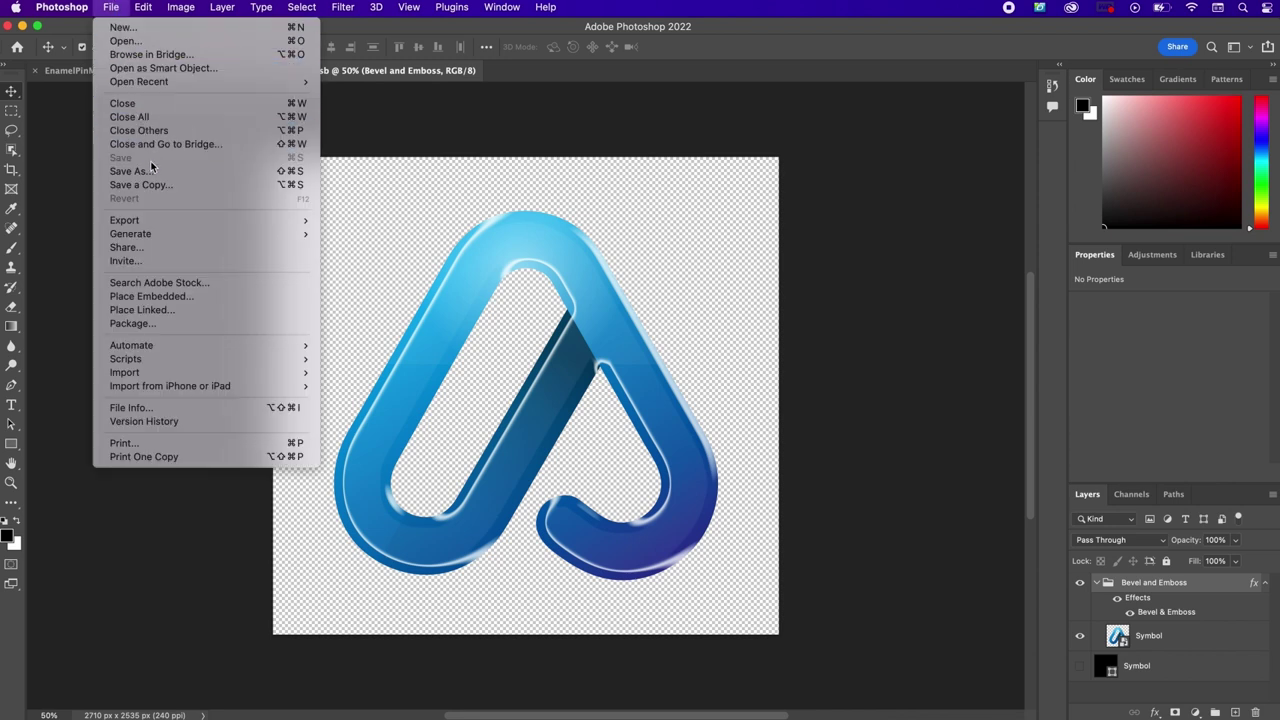
pyautogui.click(392, 165)
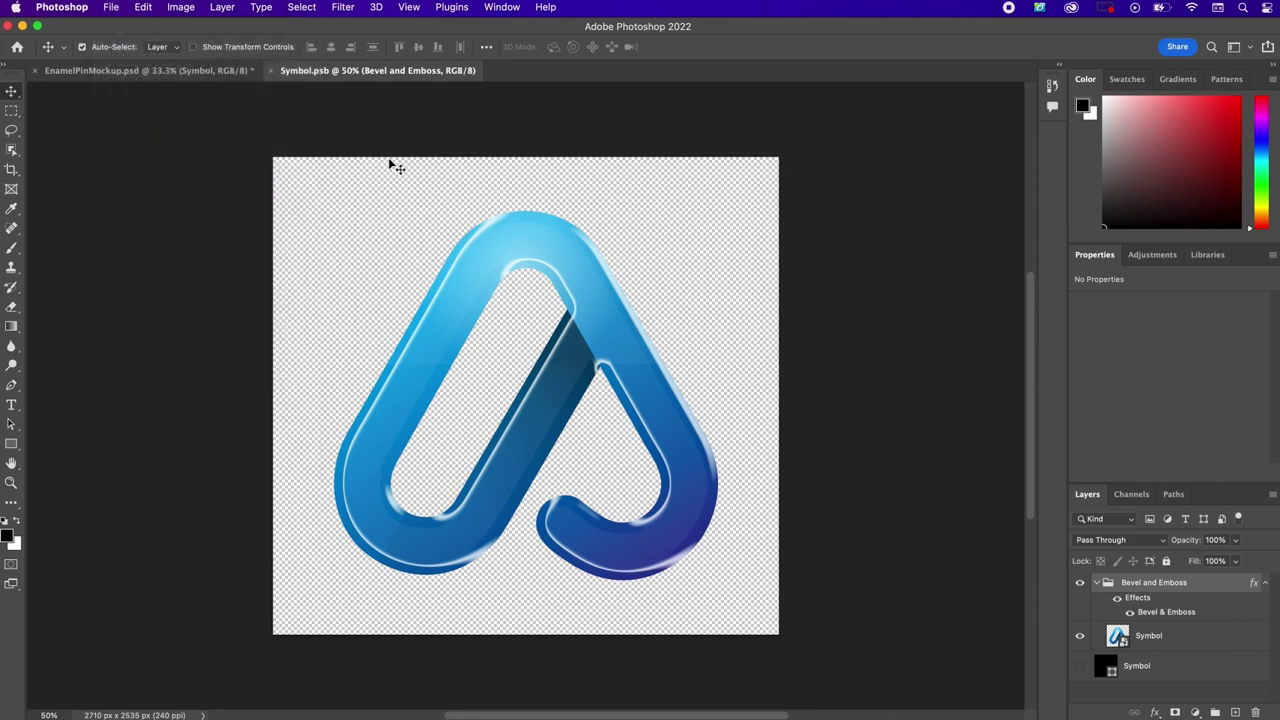
# Step: Return to EnamelPinMockup.psd and hide the Words and Icon layers
pyautogui.click(234, 73)
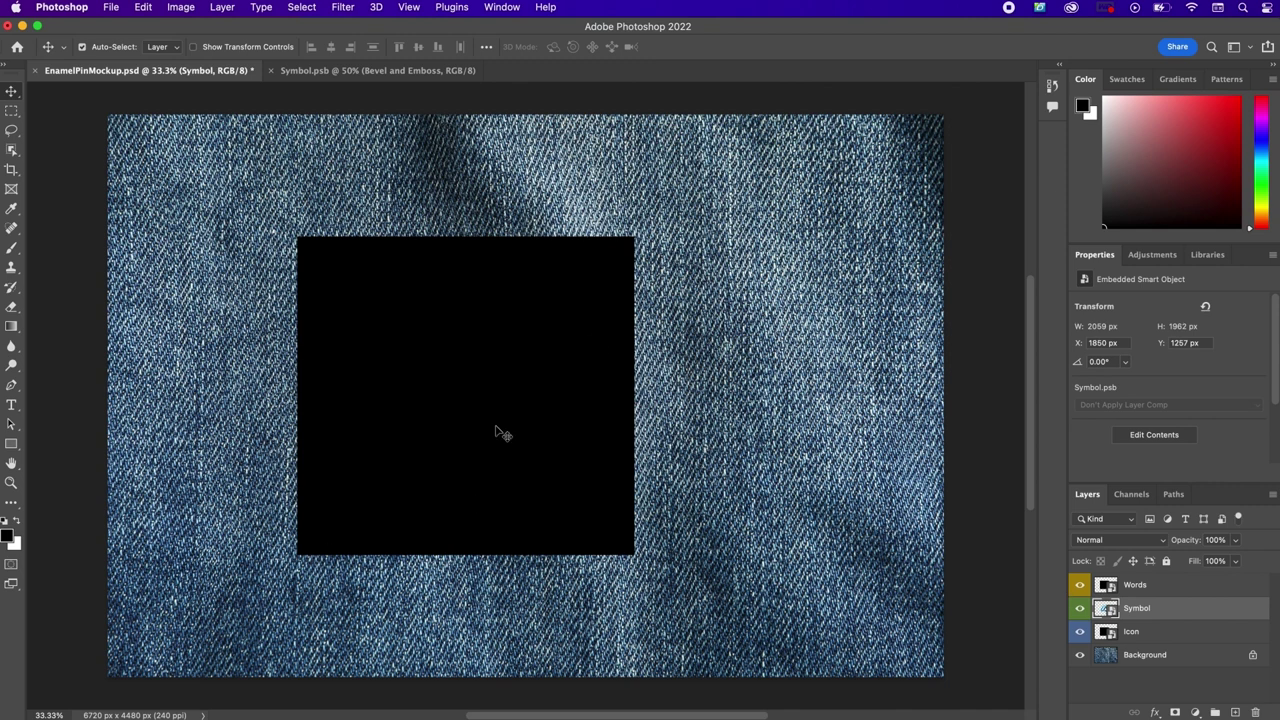
pyautogui.click(1080, 588)
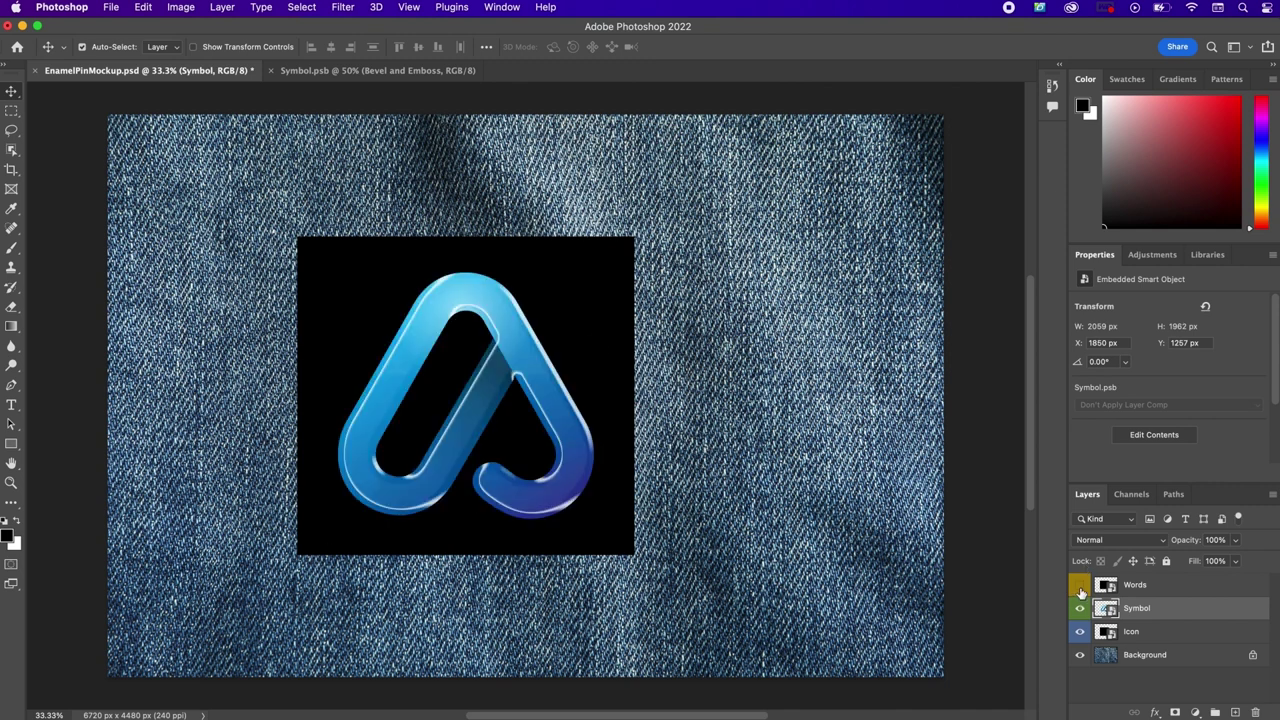
pyautogui.click(1080, 634)
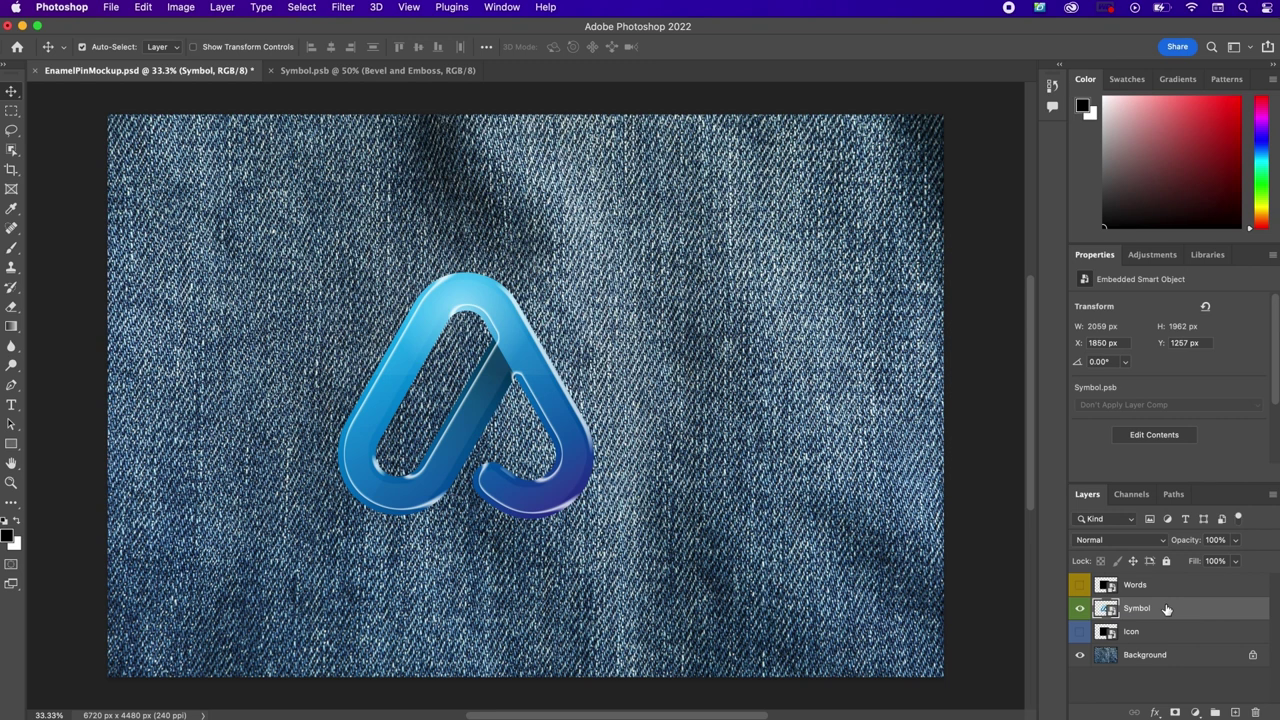
# Step: Duplicate the Symbol layer twice and rename the lower copy to Symbol 2
pyautogui.press('super+j')
pyautogui.press('super+j')
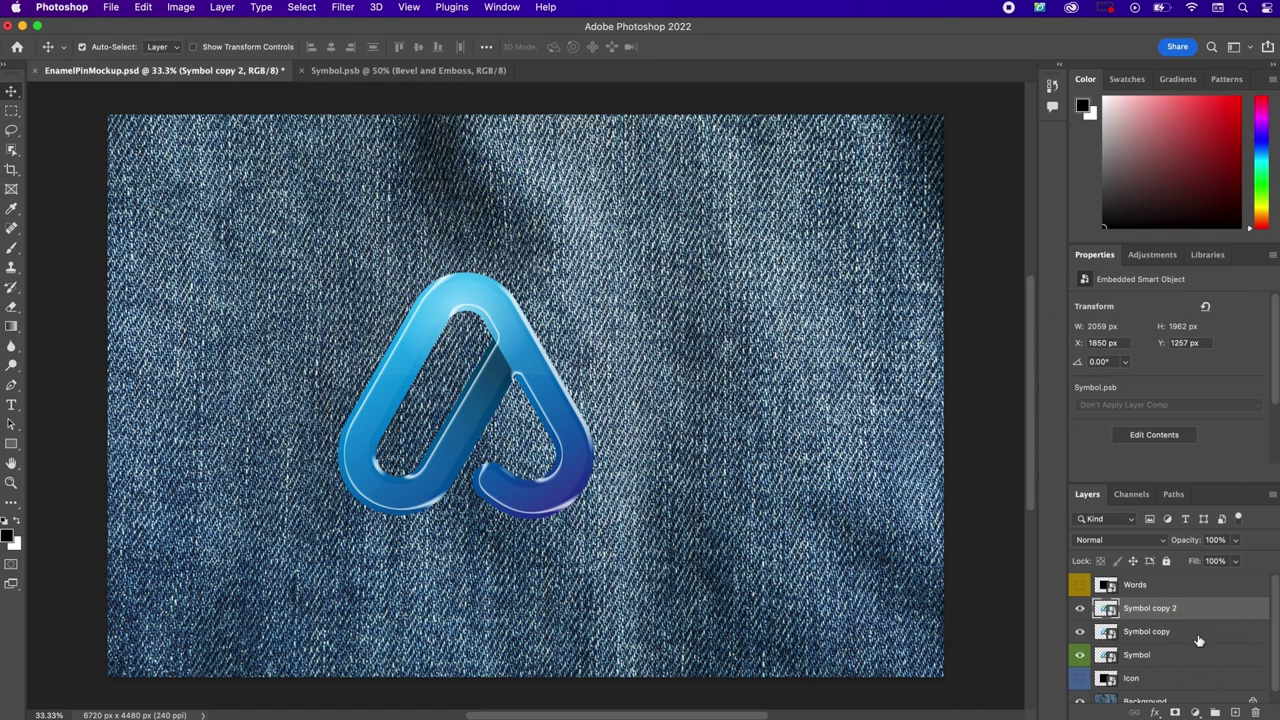
pyautogui.click(1162, 633)
pyautogui.doubleClick(1160, 632)
pyautogui.press('BackSpace')
pyautogui.press('BackSpace')
pyautogui.press('BackSpace')
pyautogui.press('BackSpace')
pyautogui.write('2')
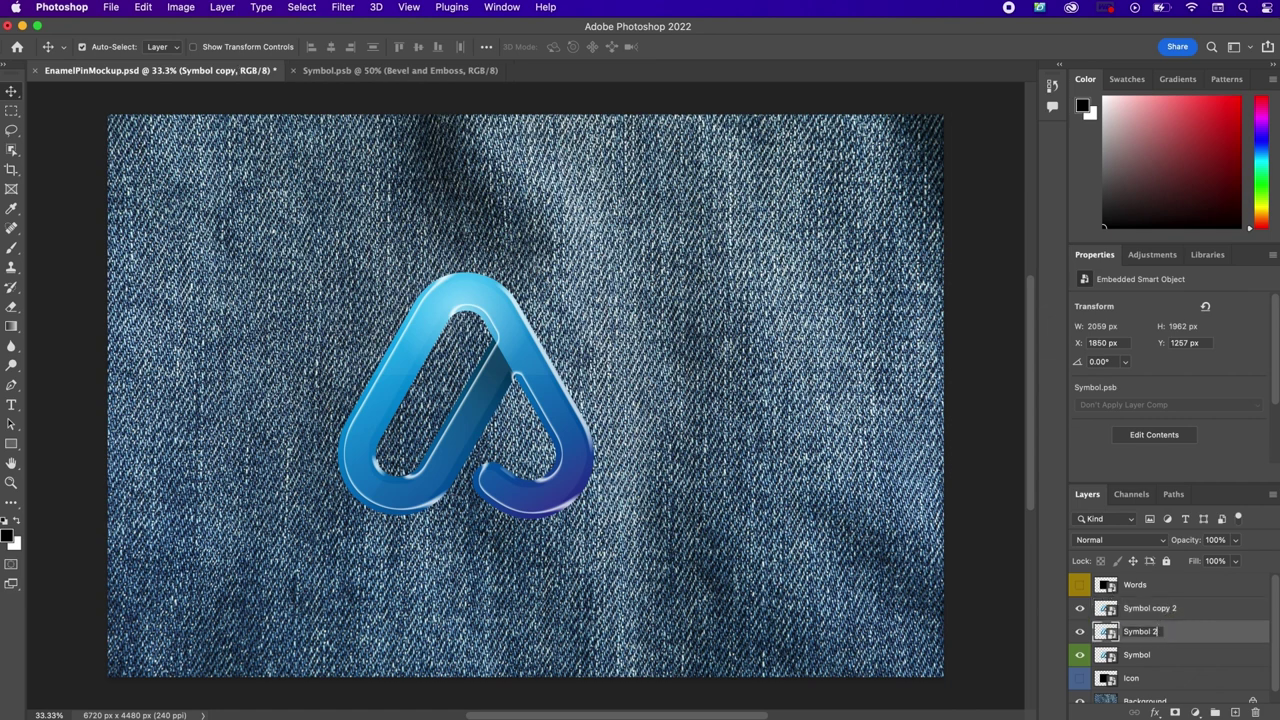
# Step: Rename the upper copy of the Symbol layer to Symbol 3
pyautogui.doubleClick(1161, 608)
pyautogui.press('Right')
pyautogui.press('BackSpace')
pyautogui.press('BackSpace')
pyautogui.press('BackSpace')
pyautogui.press('BackSpace')
pyautogui.press('BackSpace')
pyautogui.press('BackSpace')
pyautogui.write('3')
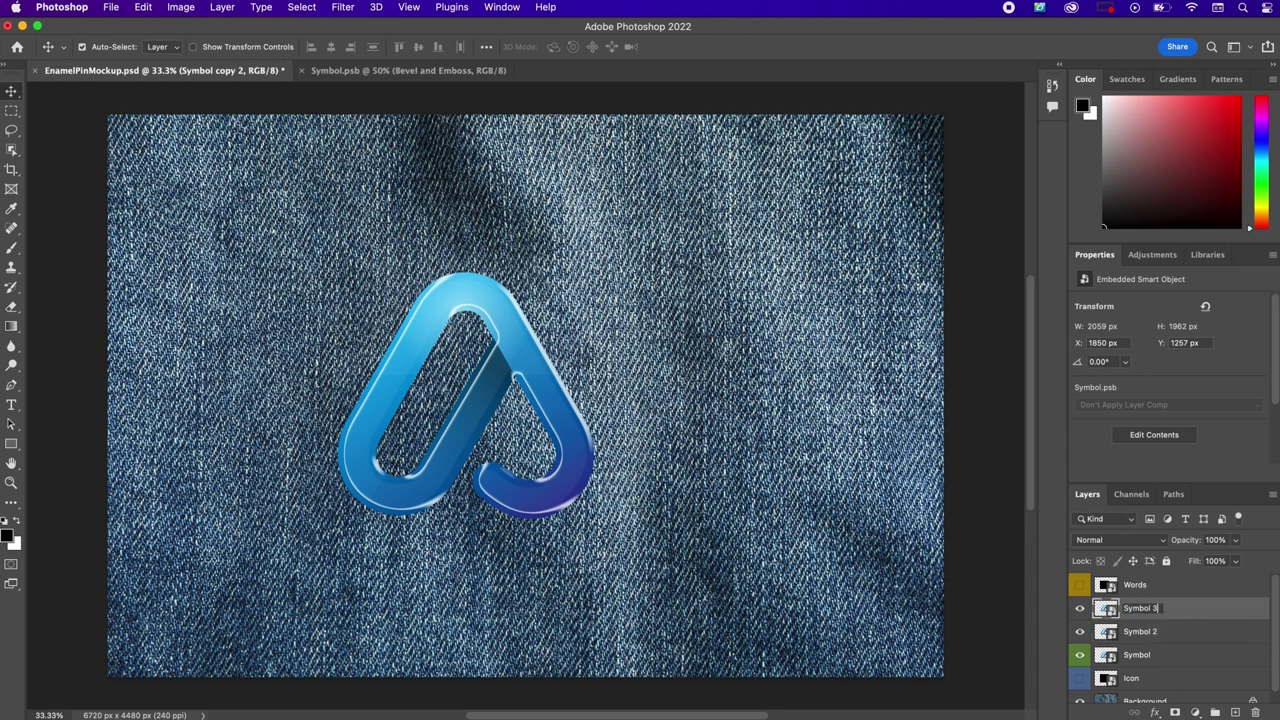
pyautogui.press('Return')
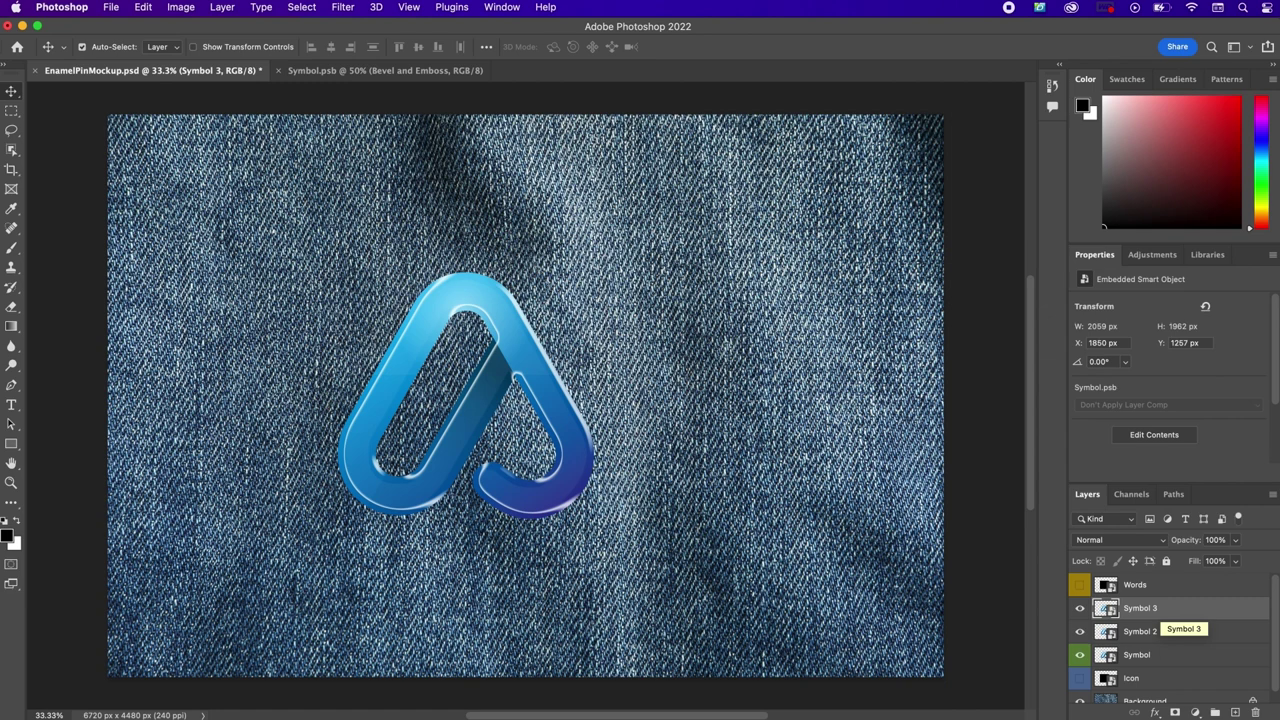
# Step: Hide the Symbol 2 and Symbol 3 layers and make the original Symbol layer active
pyautogui.click(1079, 631)
pyautogui.click(1078, 608)
pyautogui.click(1163, 655)
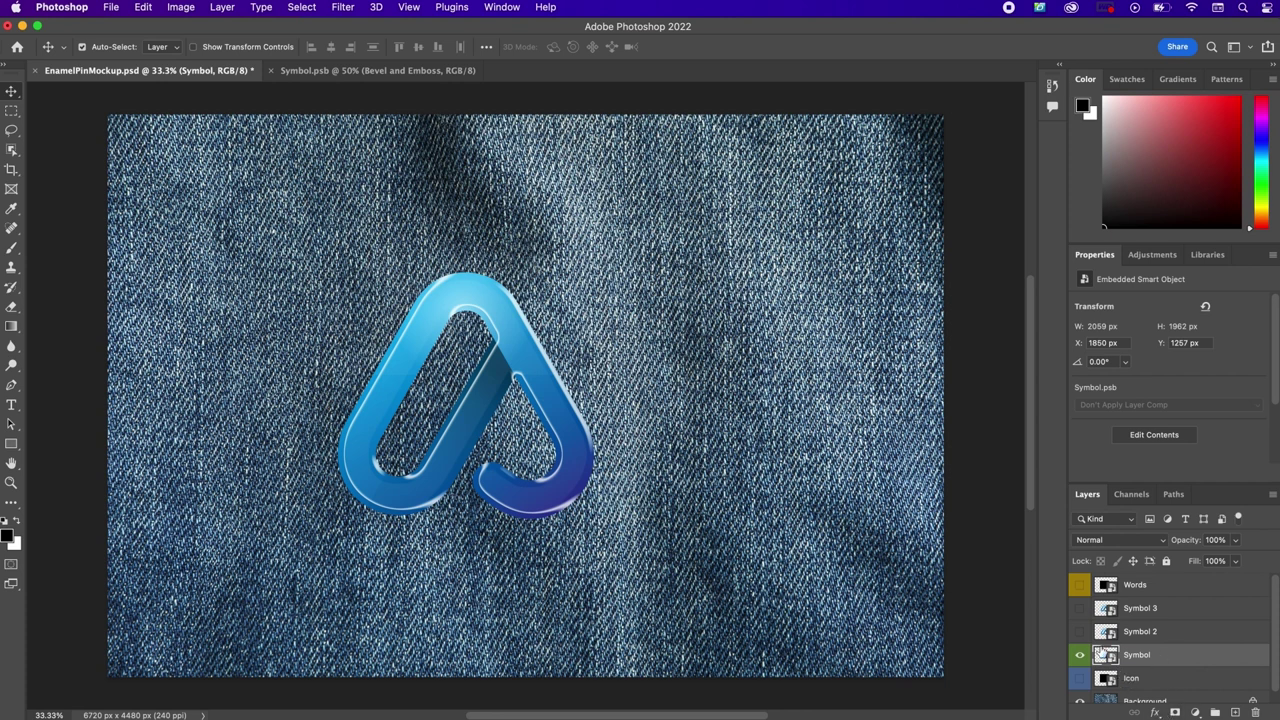
# Step: Add a Bevel & Emboss effect to the Symbol layer with Outer Bevel style, 209% depth, 8 px size and 16 px soften
pyautogui.doubleClick(1189, 657)
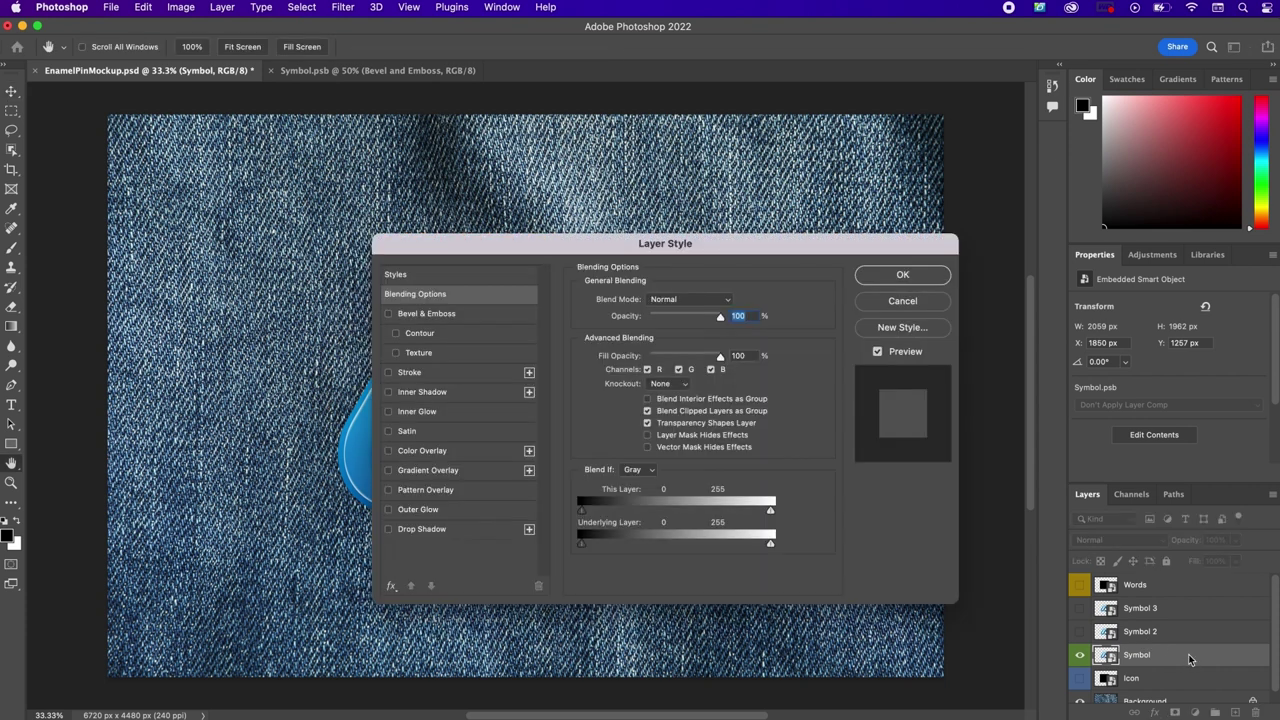
pyautogui.click(440, 316)
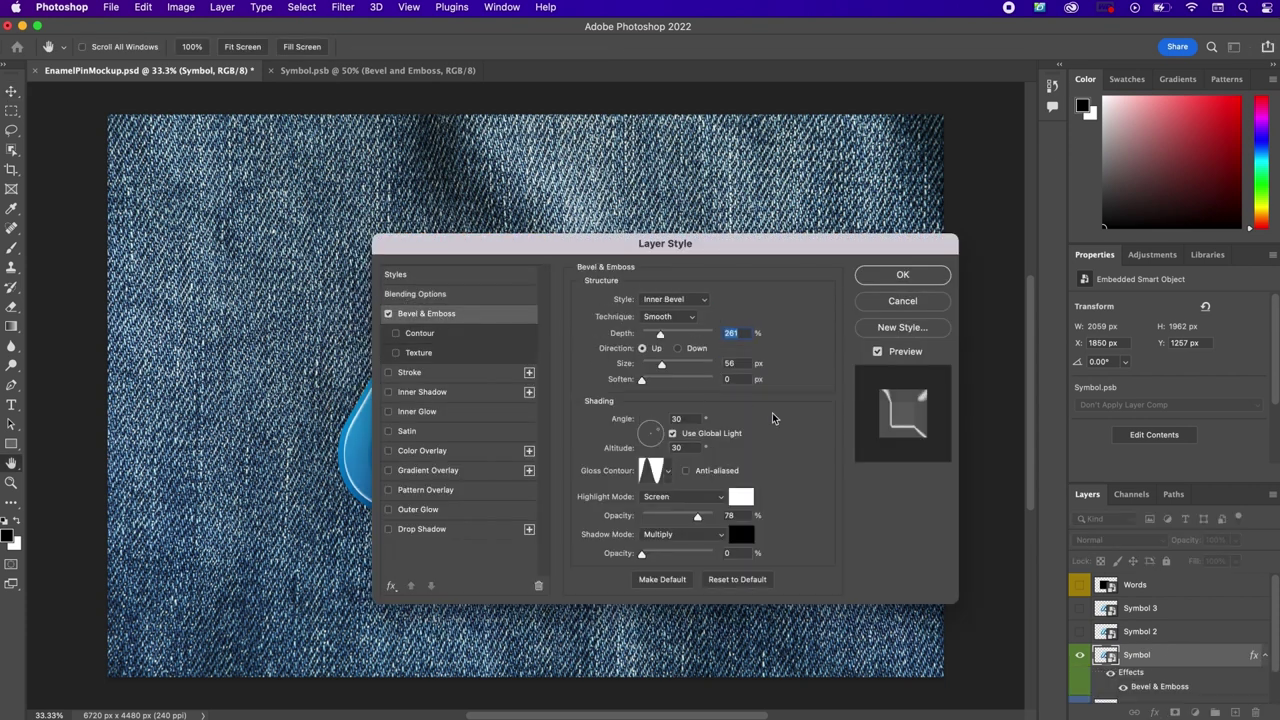
pyautogui.click(659, 299)
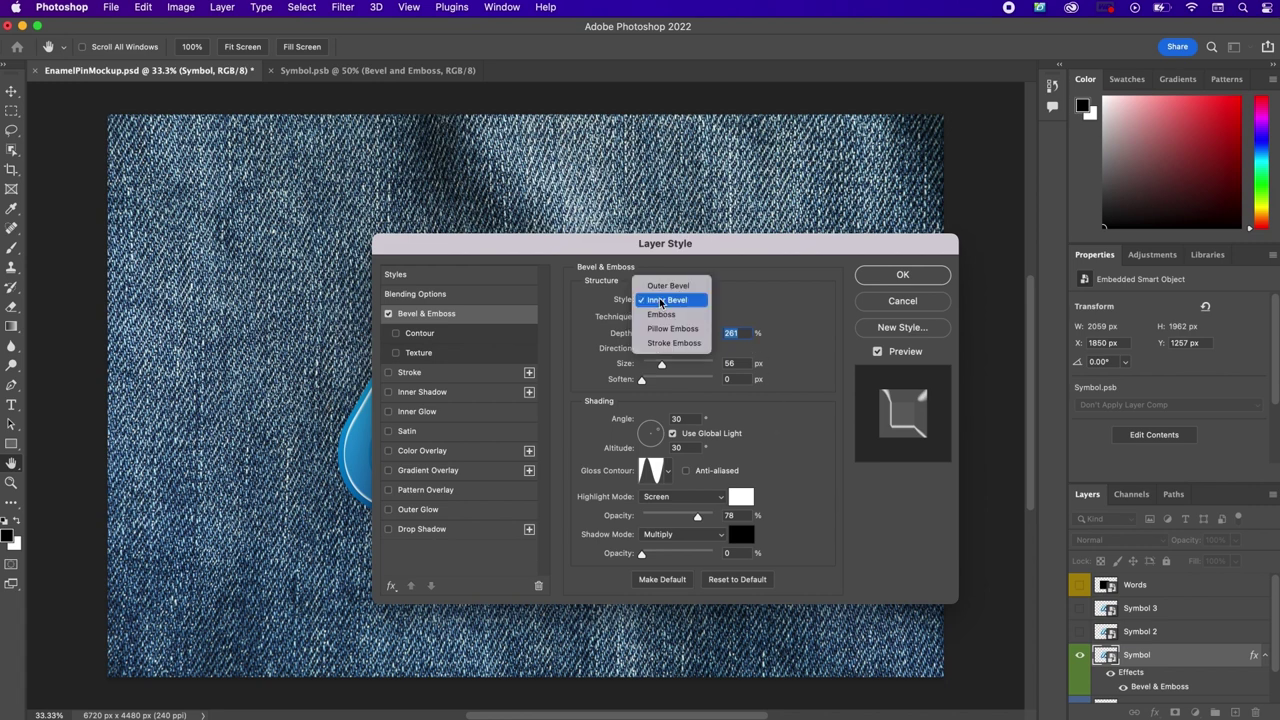
pyautogui.click(666, 286)
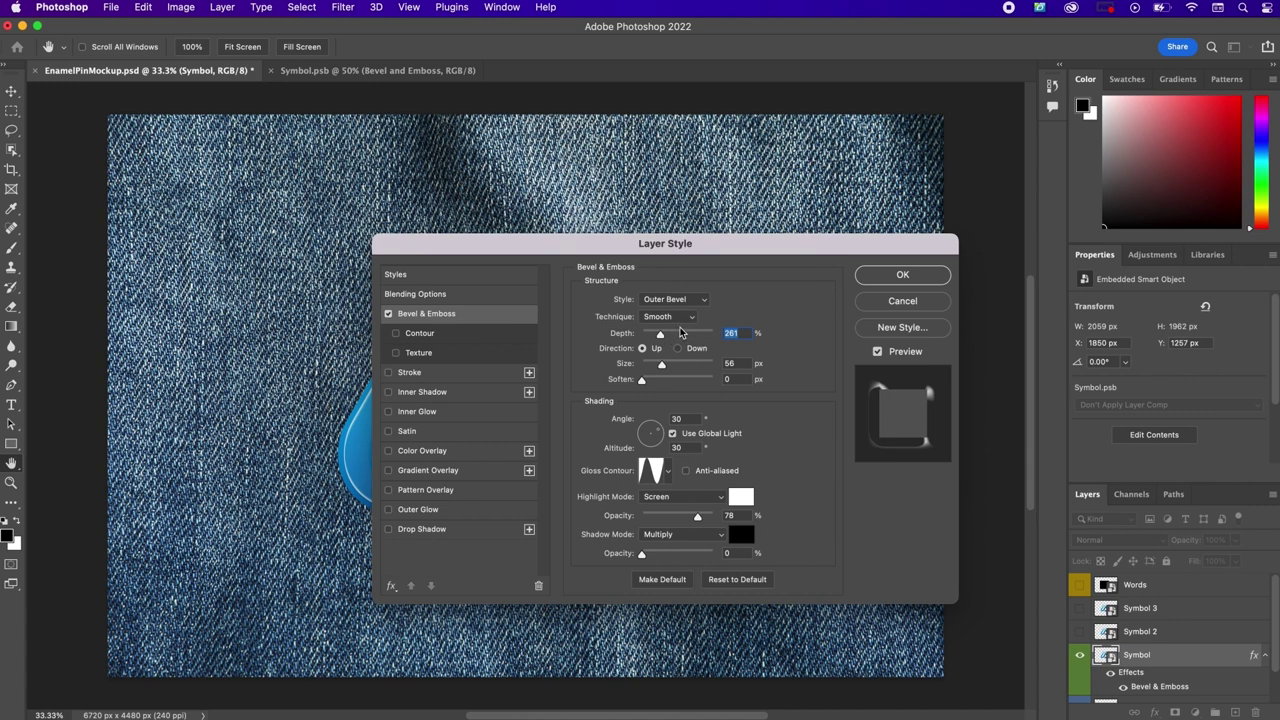
pyautogui.write('209')
pyautogui.press('Tab')
pyautogui.write('8')
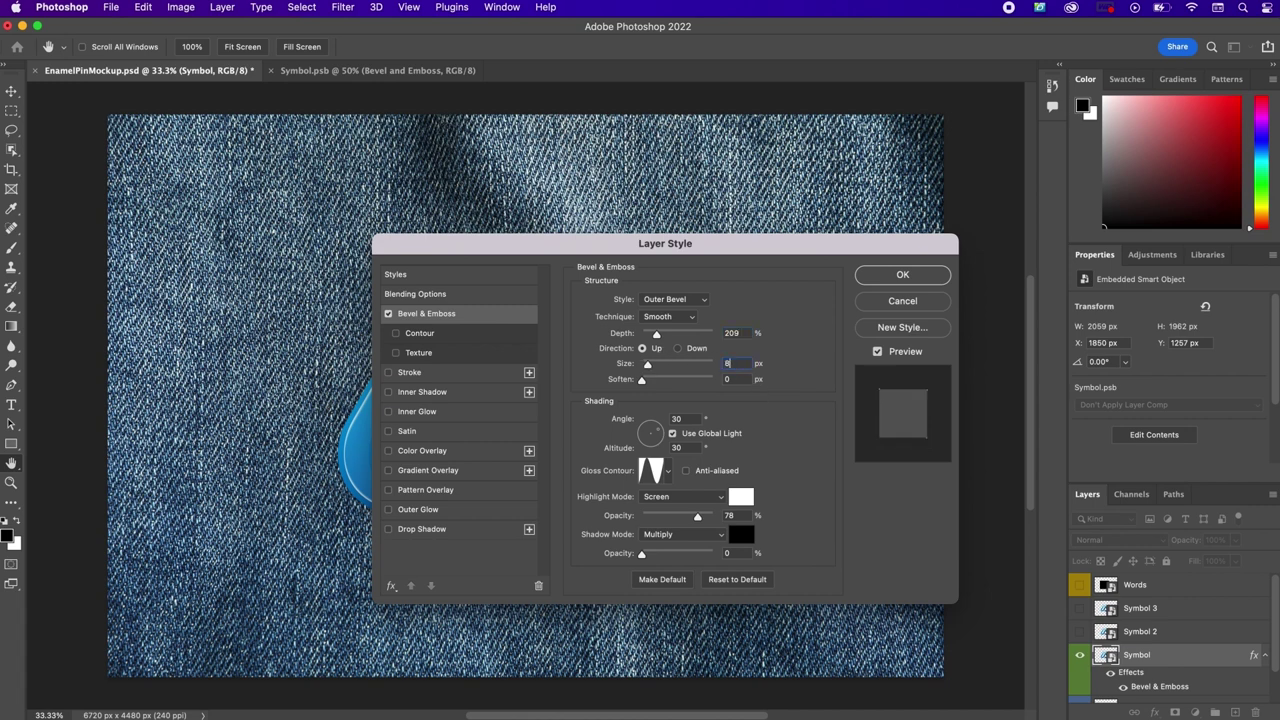
pyautogui.click(725, 379)
pyautogui.write('16')
# Step: Give the bevel a linear gloss contour and set its highlight opacity to 100% and shadow opacity to 97%
pyautogui.click(667, 471)
pyautogui.click(577, 505)
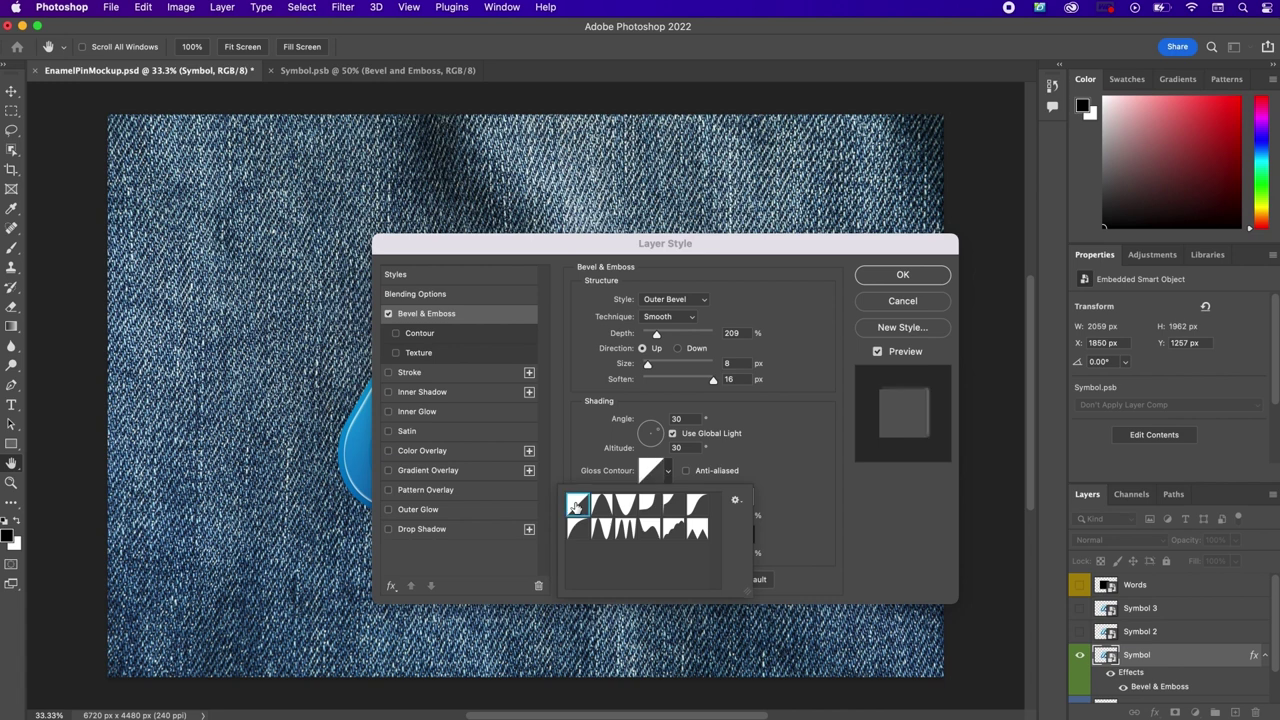
pyautogui.click(815, 487)
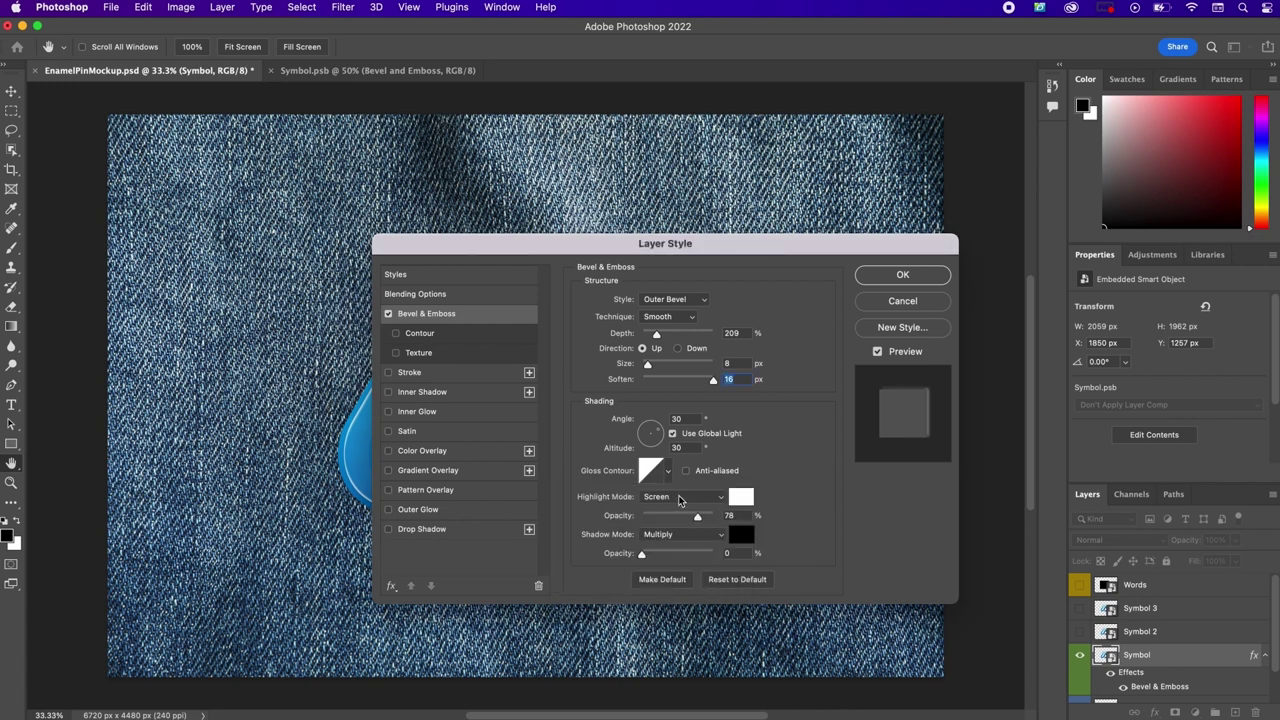
pyautogui.moveTo(697, 517); pyautogui.dragTo(757, 522)
pyautogui.click(728, 553)
pyautogui.write('100')
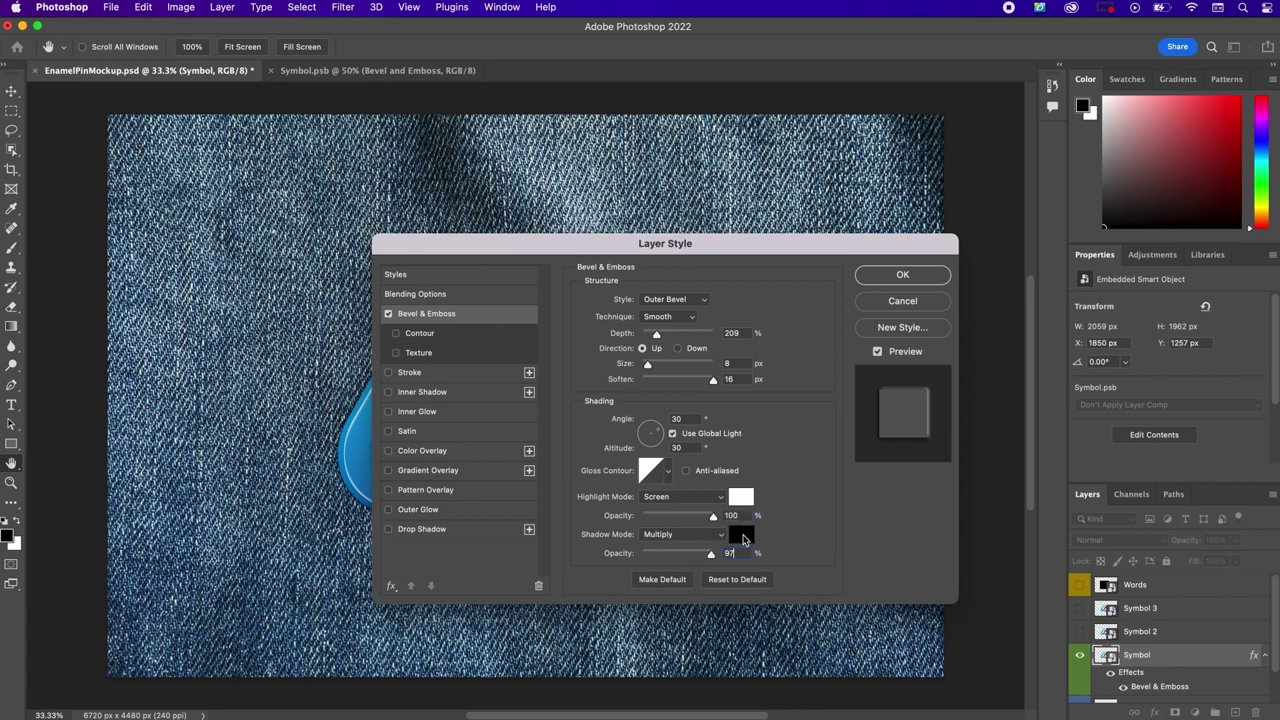
# Step: Set the bevel's shadow colour to hex 574418
pyautogui.click(741, 534)
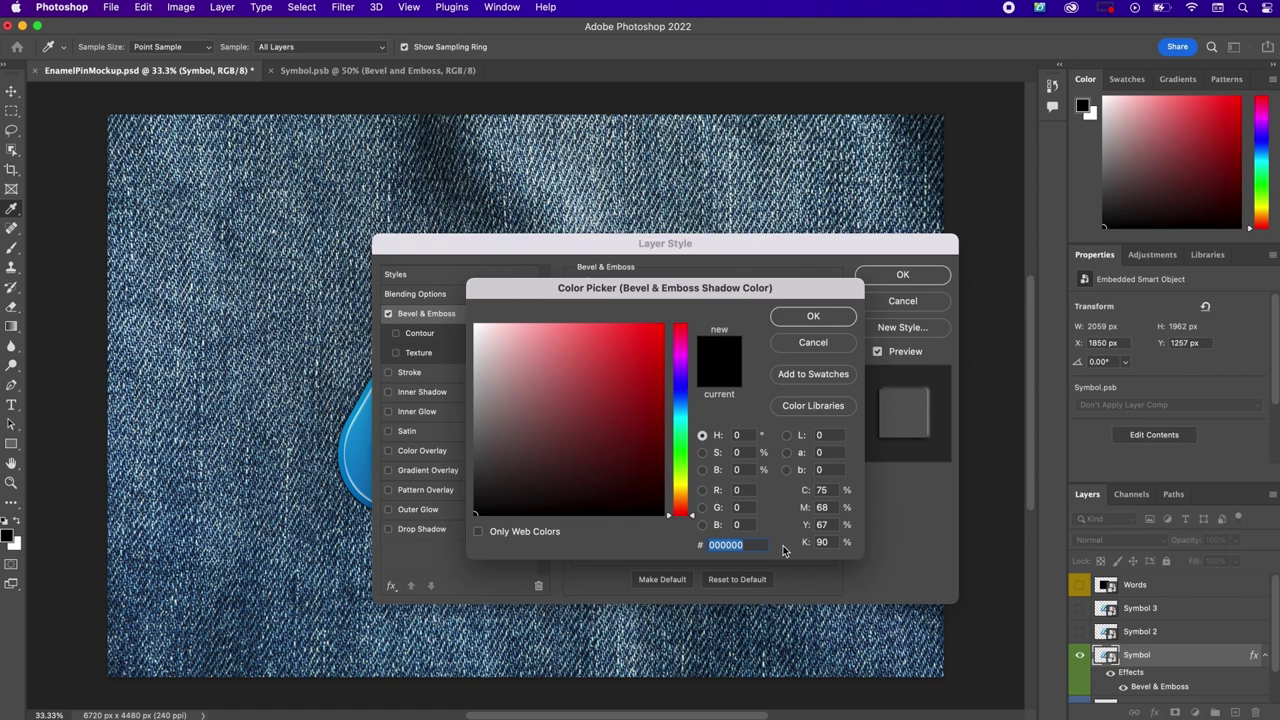
pyautogui.write('57')
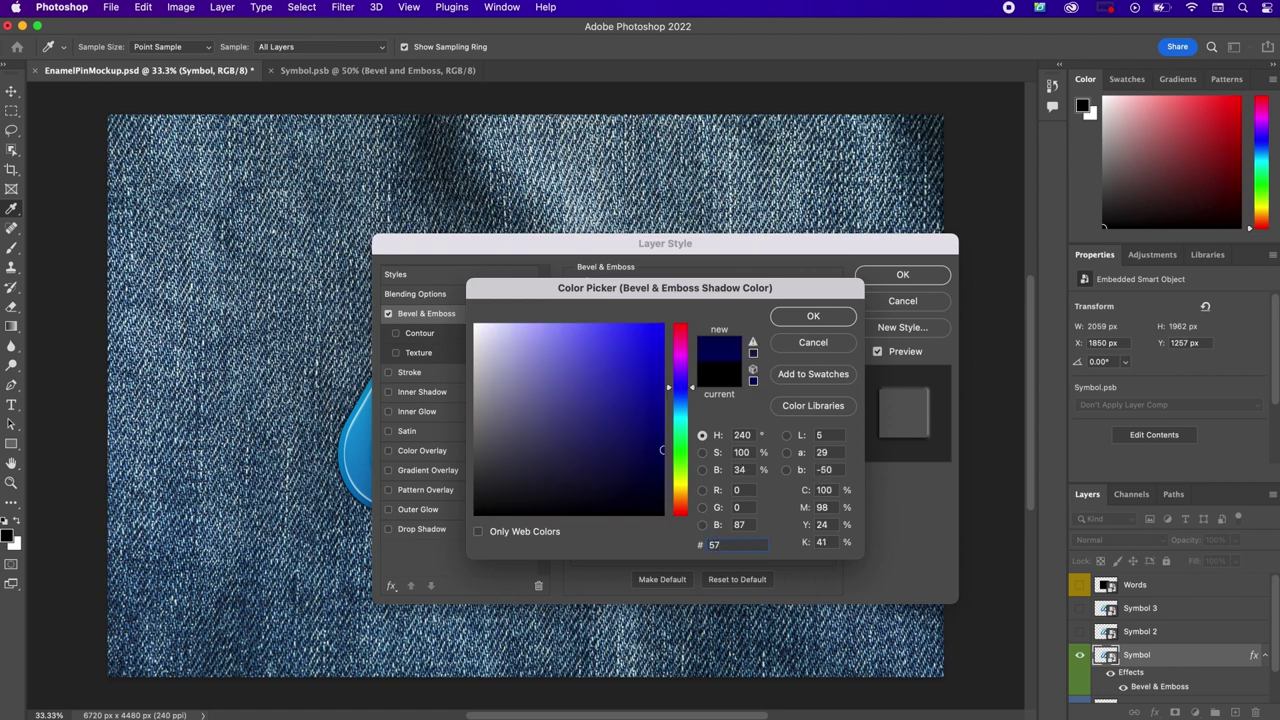
pyautogui.write('4418')
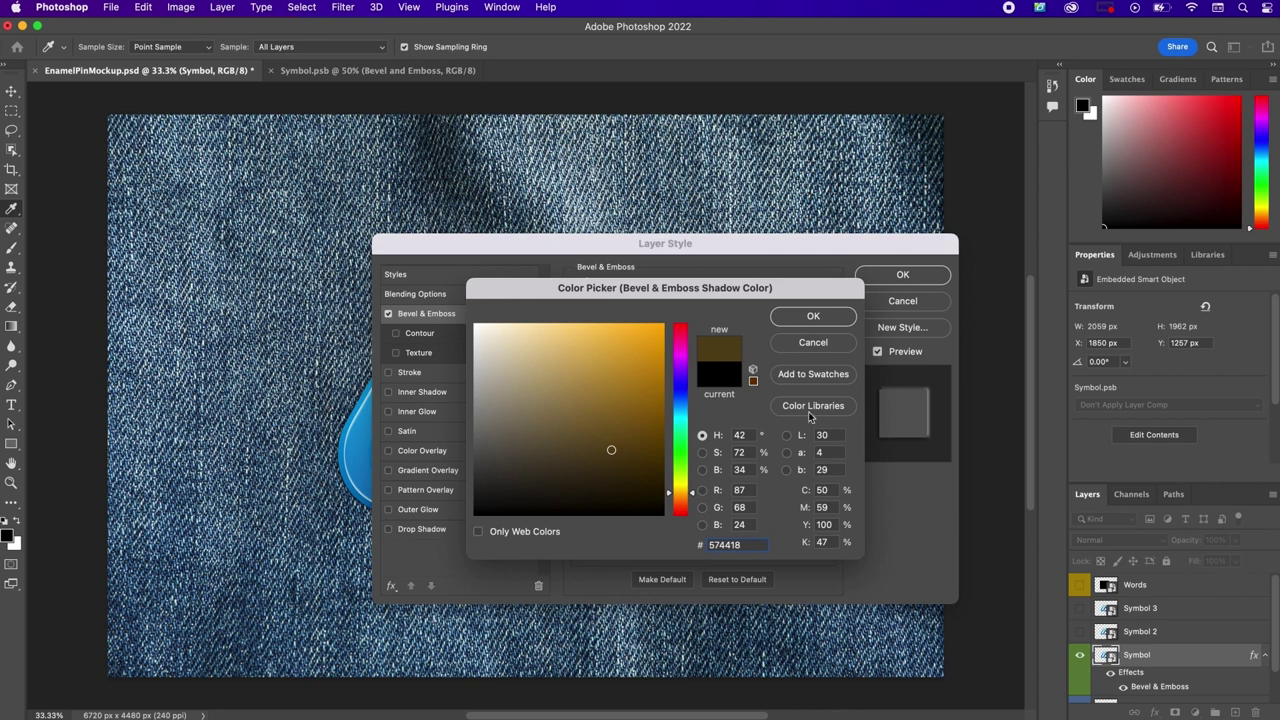
pyautogui.click(815, 318)
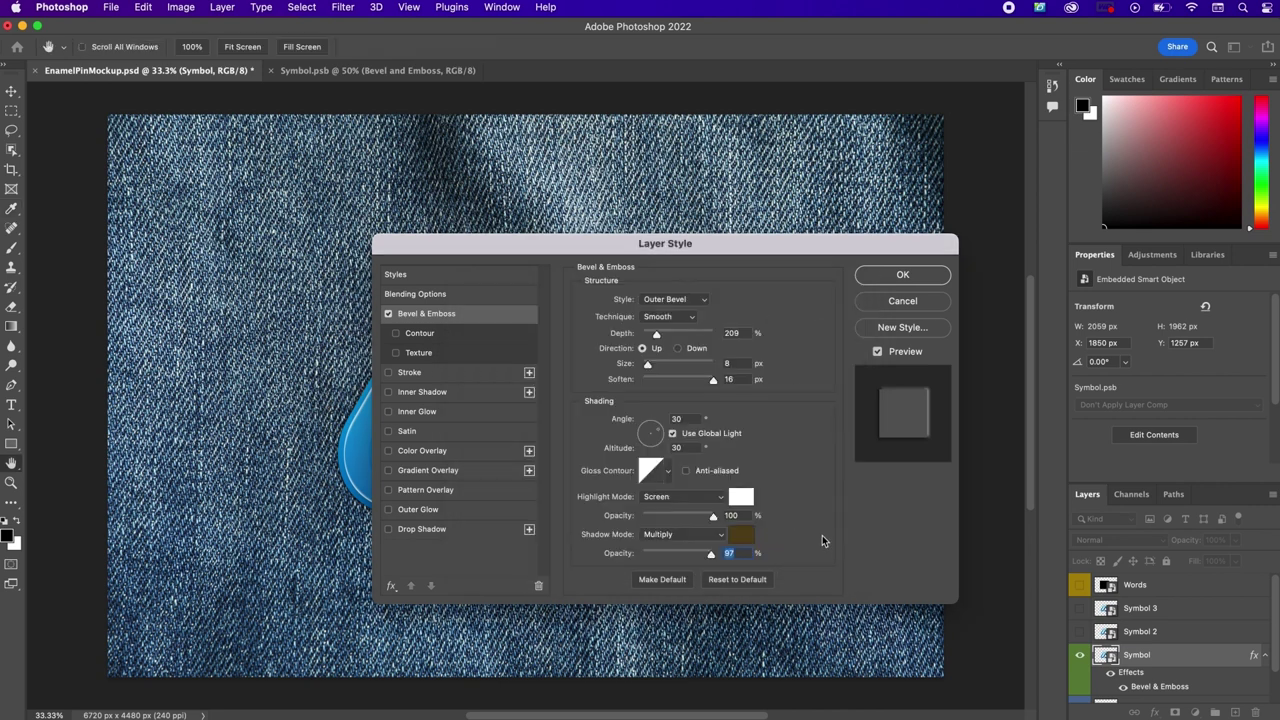
# Step: Enable the bevel's Contour option and apply the cone-shaped, single-peak contour preset
pyautogui.scroll(-2, 822, 540)
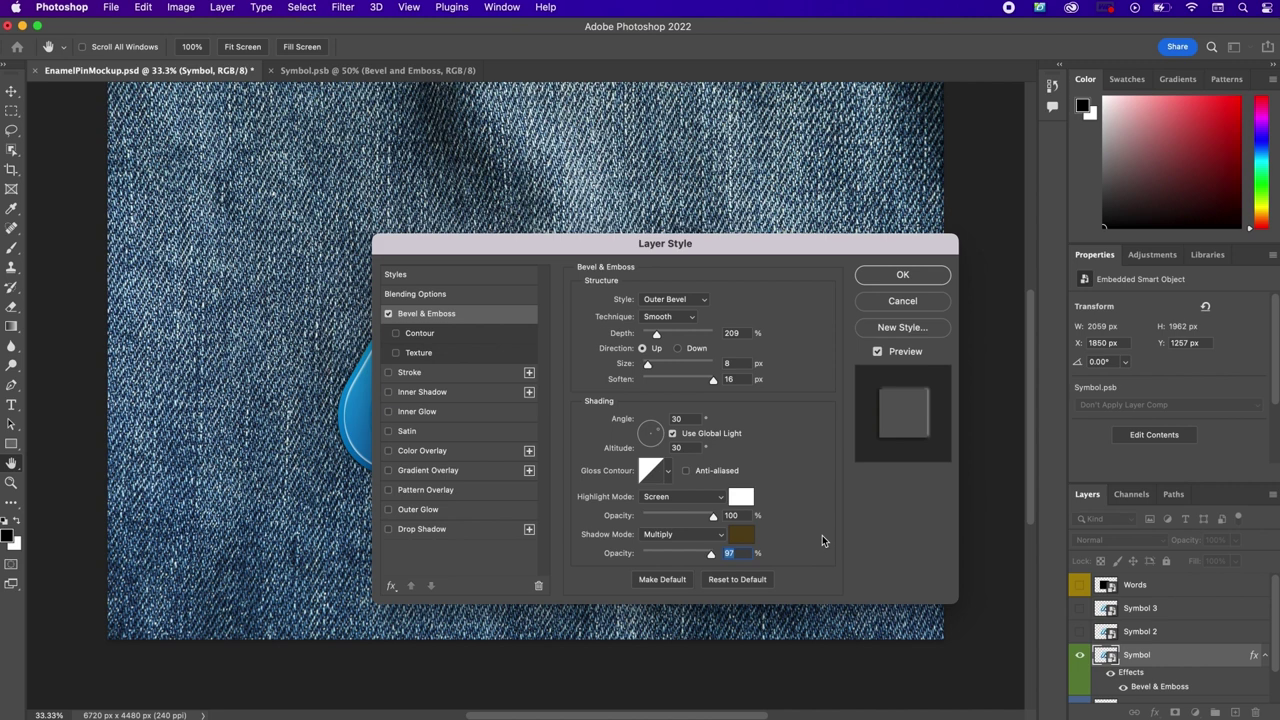
pyautogui.click(420, 336)
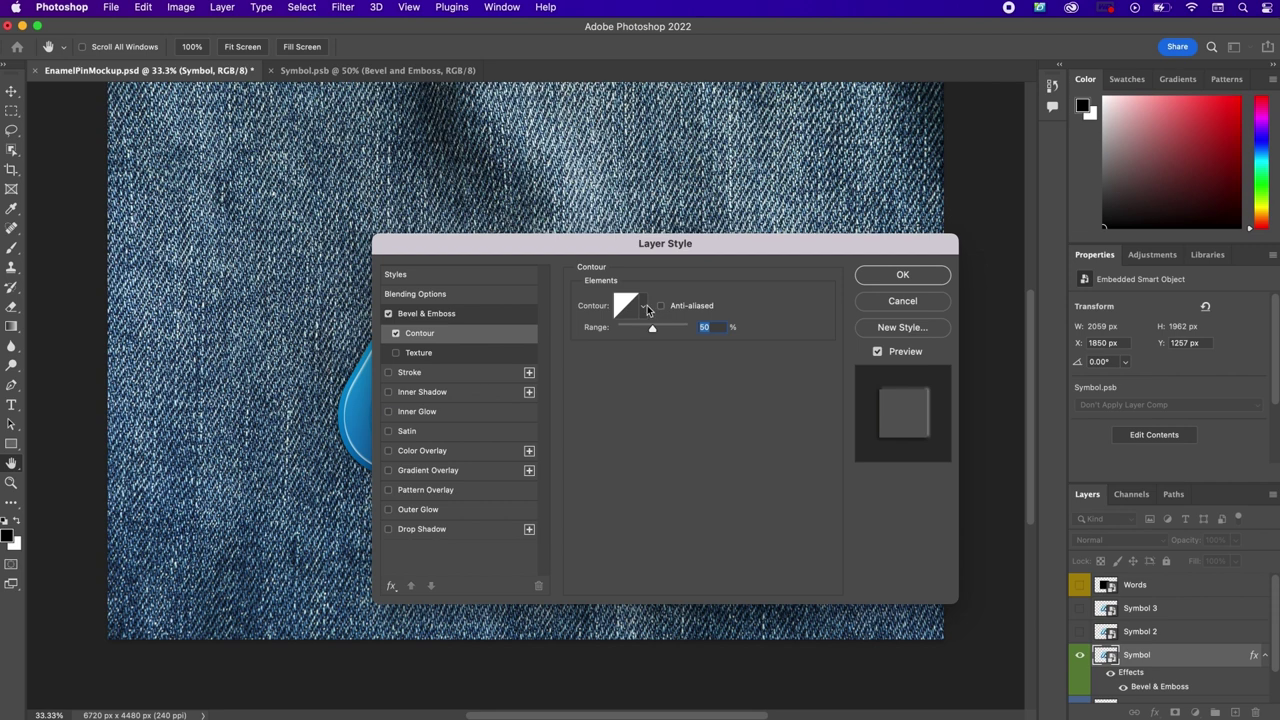
pyautogui.click(643, 305)
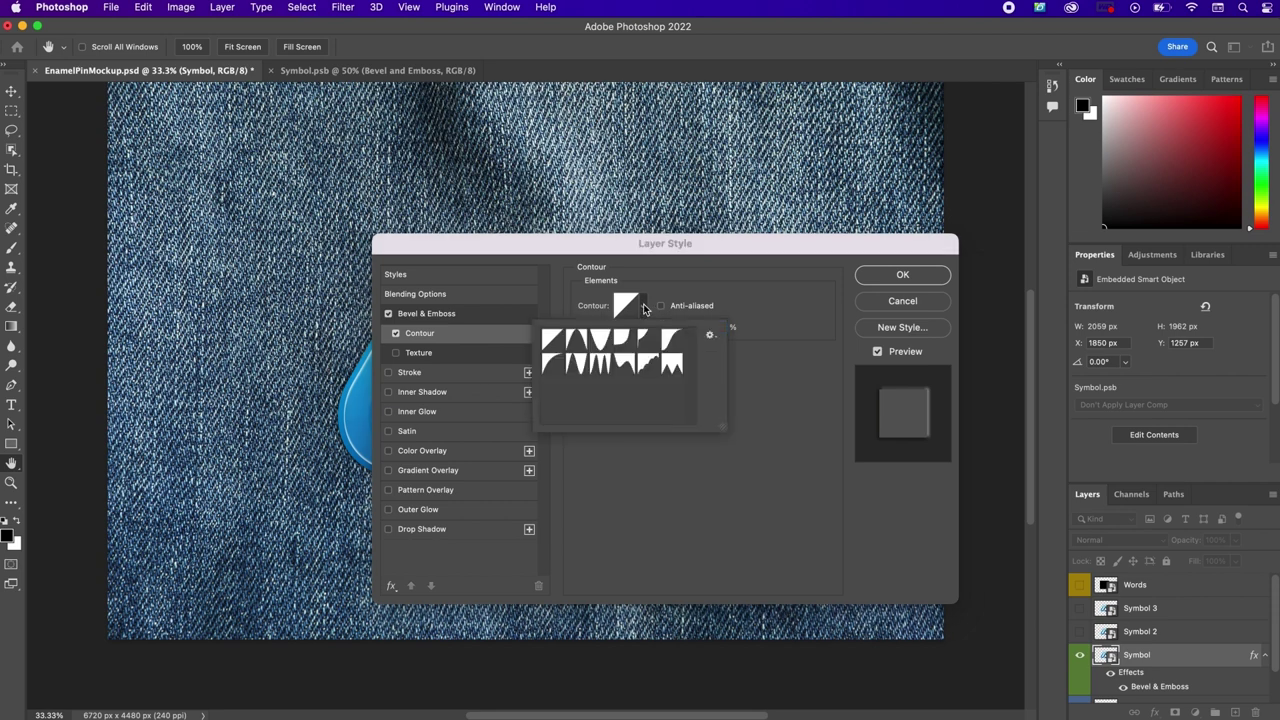
pyautogui.click(576, 342)
pyautogui.click(796, 362)
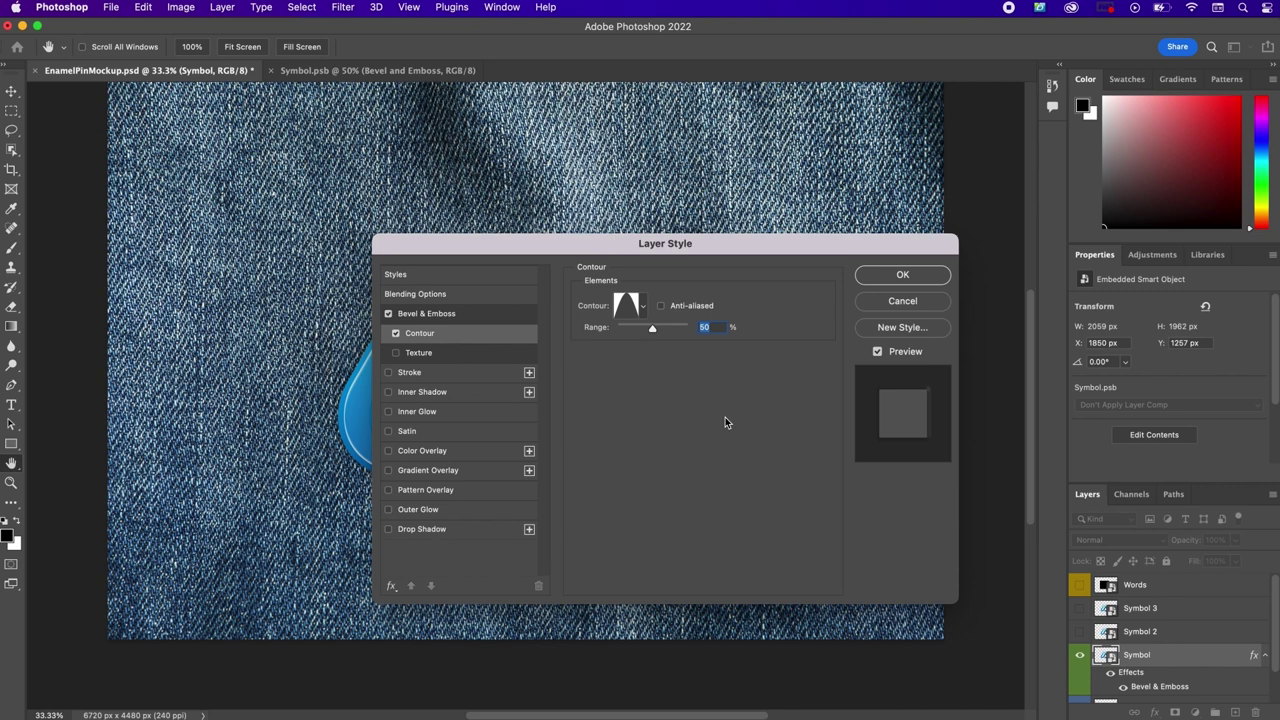
# Step: Add a 38 px Stroke effect to the Symbol layer with Hue blend mode and a Gradient fill type
pyautogui.click(425, 372)
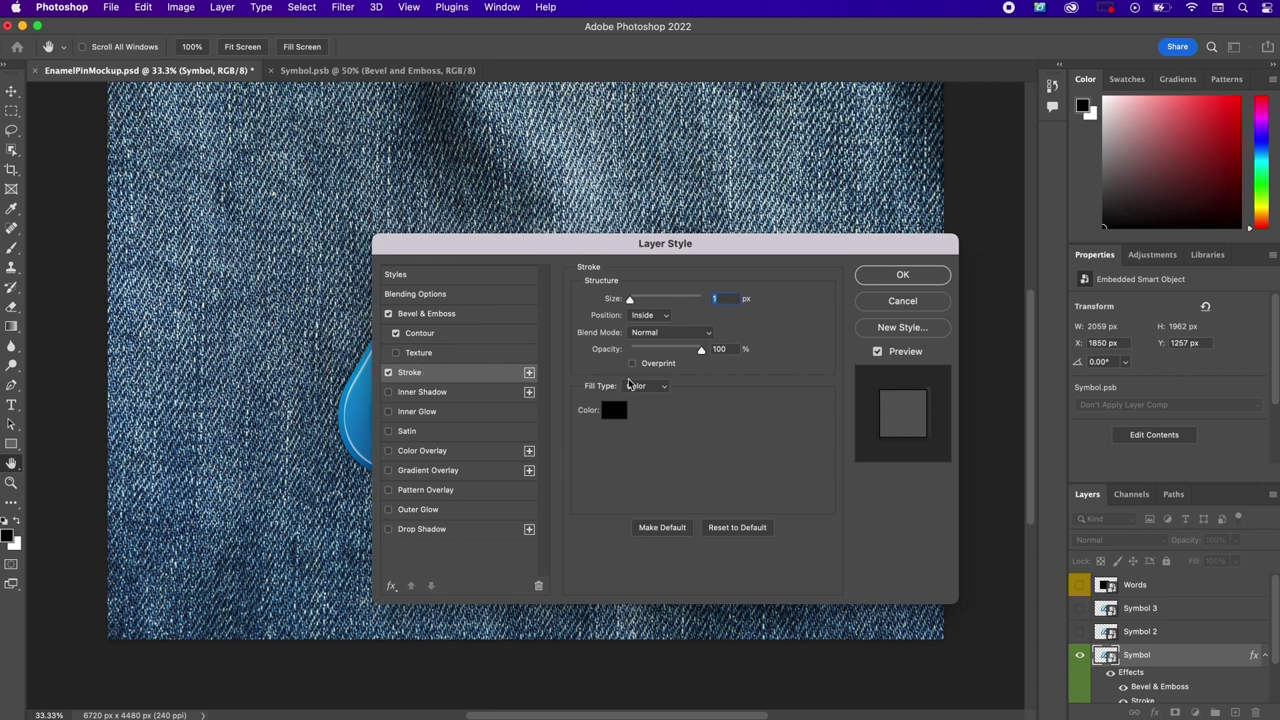
pyautogui.write('38')
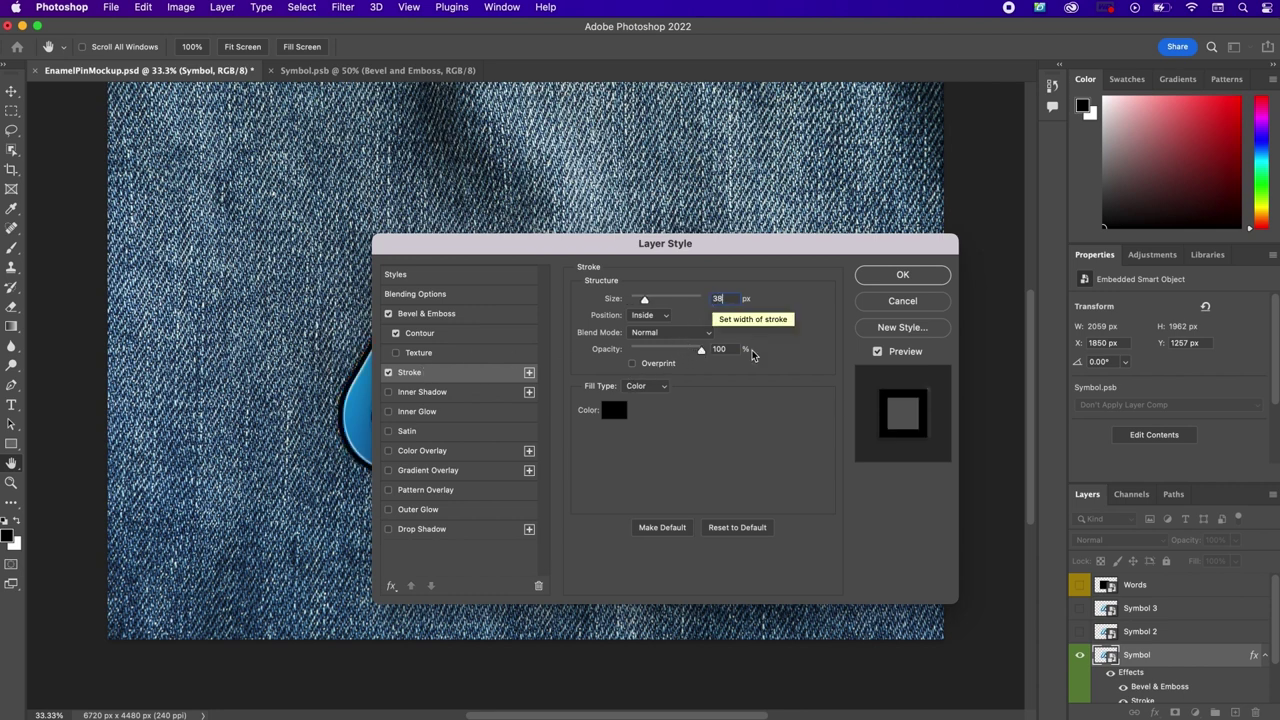
pyautogui.click(690, 333)
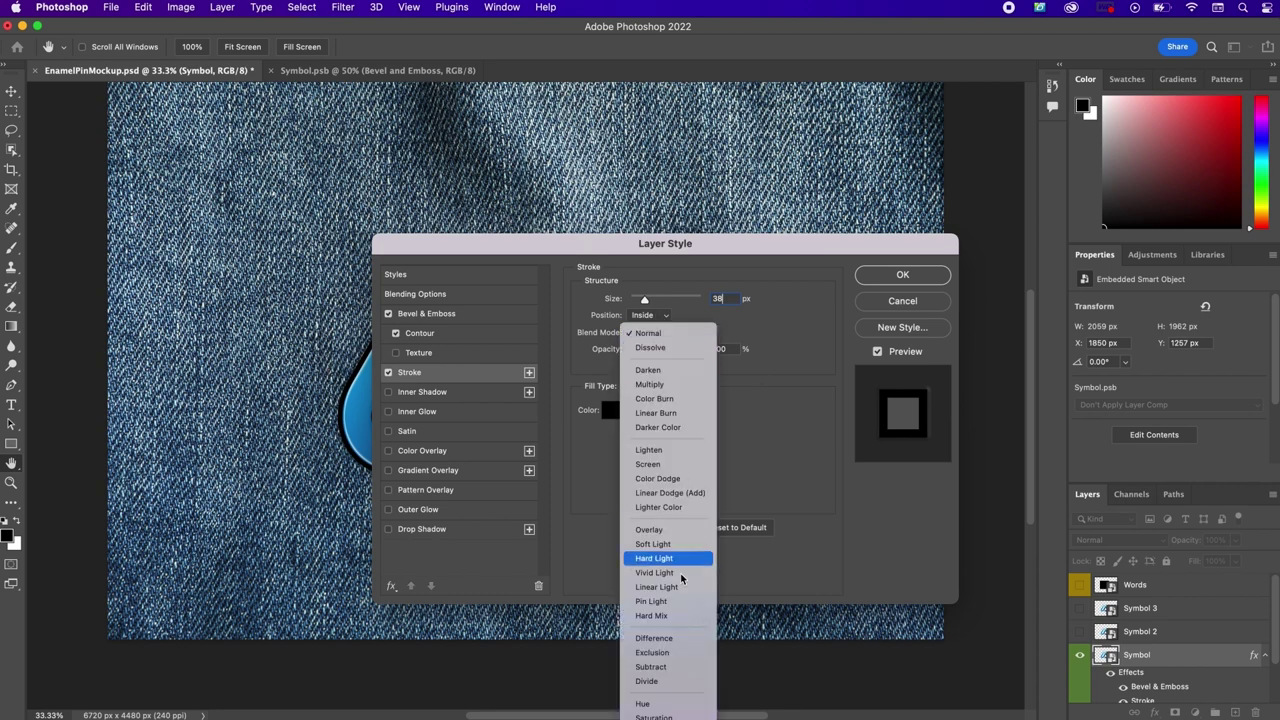
pyautogui.click(678, 704)
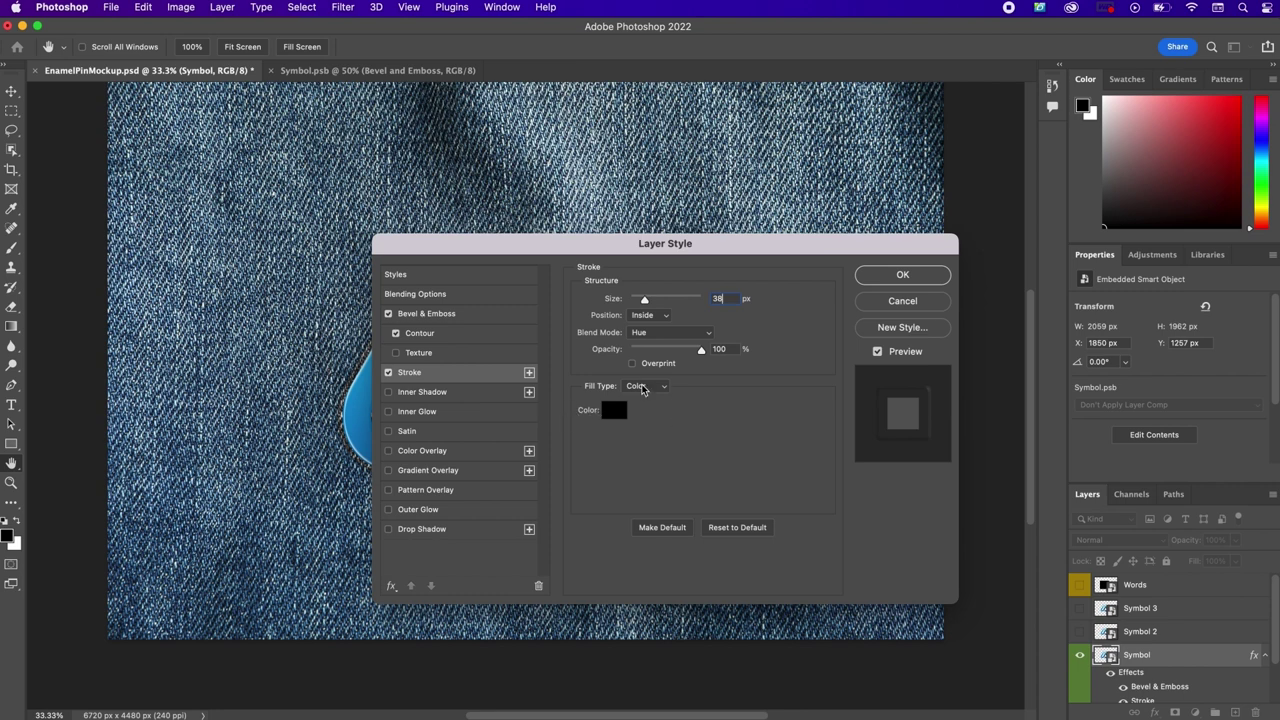
pyautogui.click(643, 386)
pyautogui.click(645, 401)
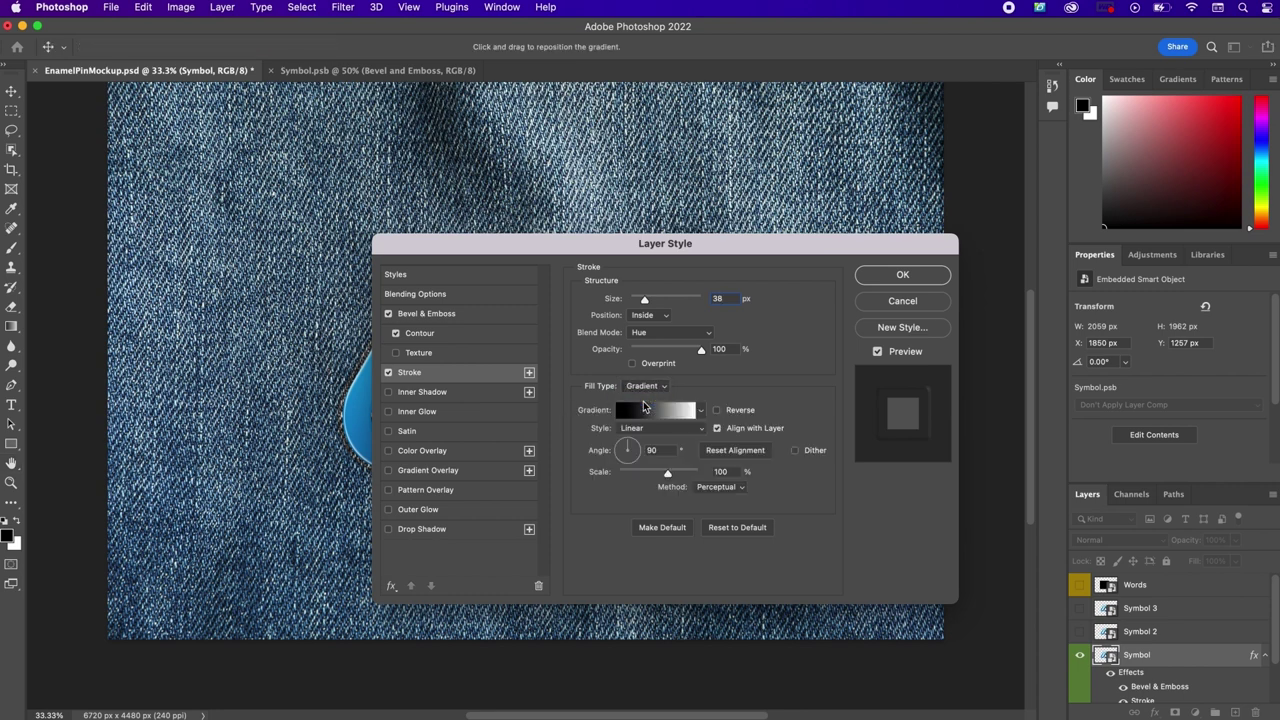
# Step: Set the starting colour stop of the stroke's gradient to gold, with a hex code beginning b5892
pyautogui.click(645, 412)
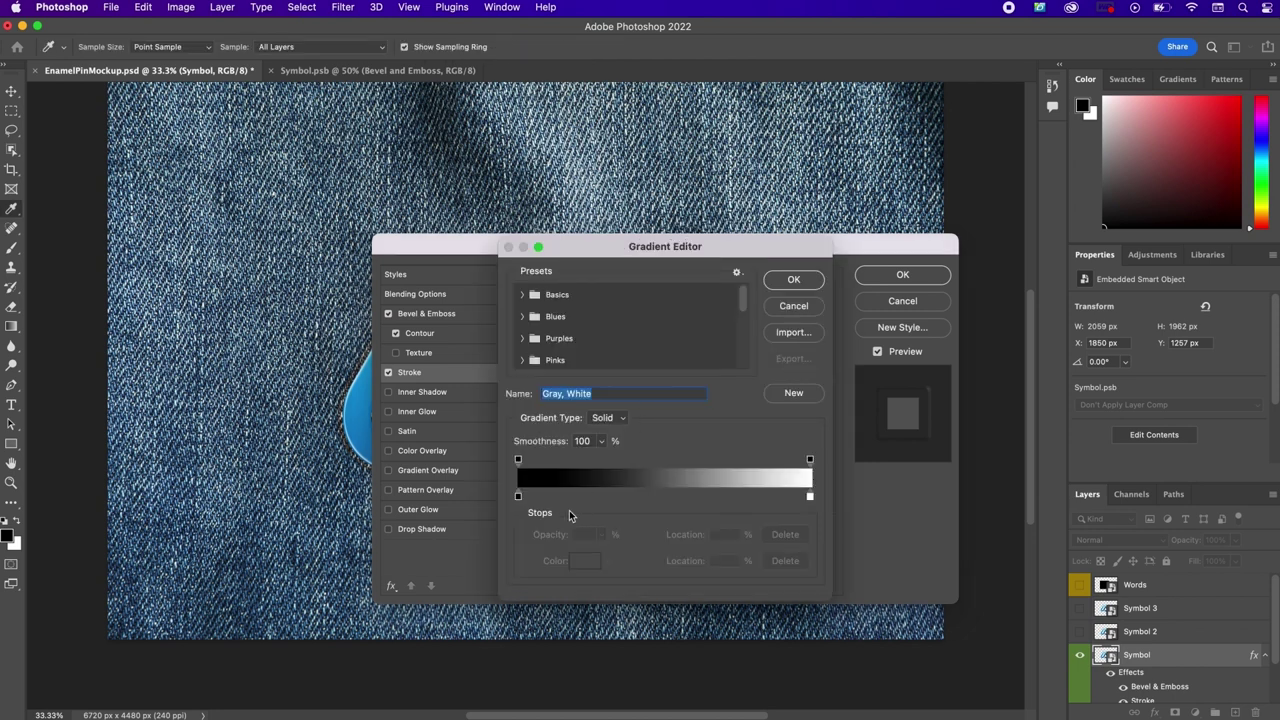
pyautogui.click(519, 497)
pyautogui.click(586, 565)
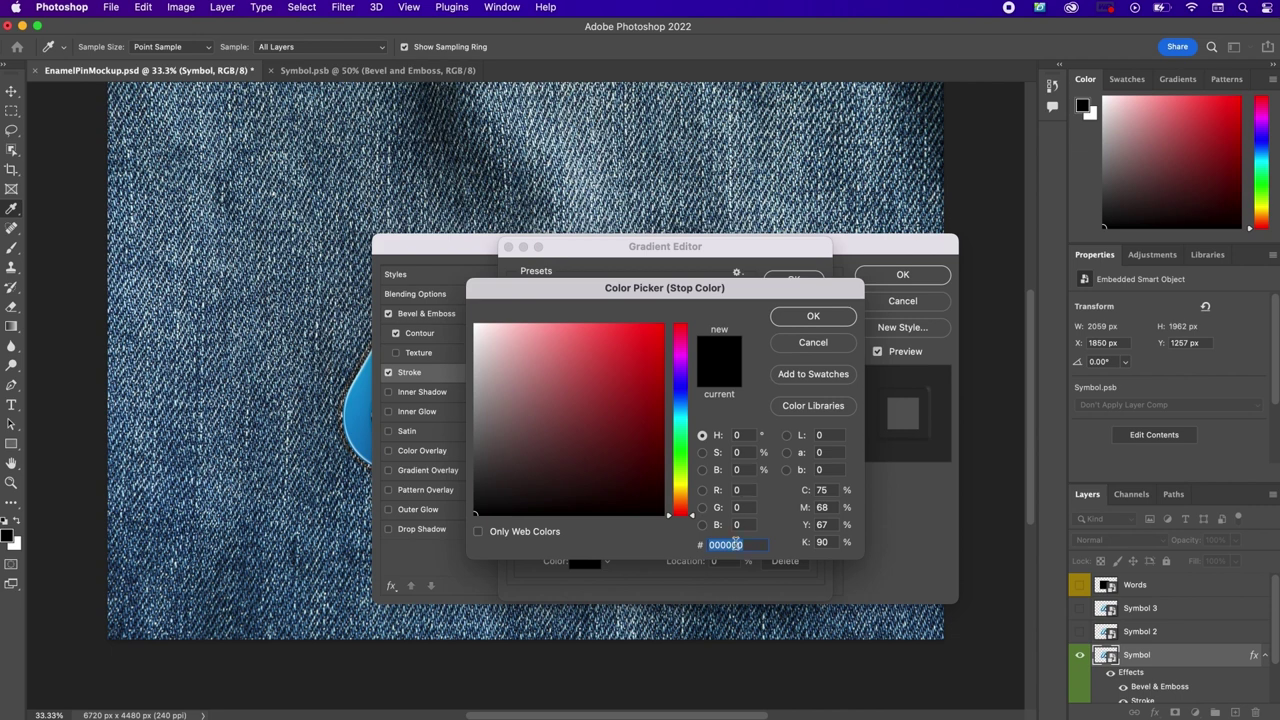
pyautogui.write('b')
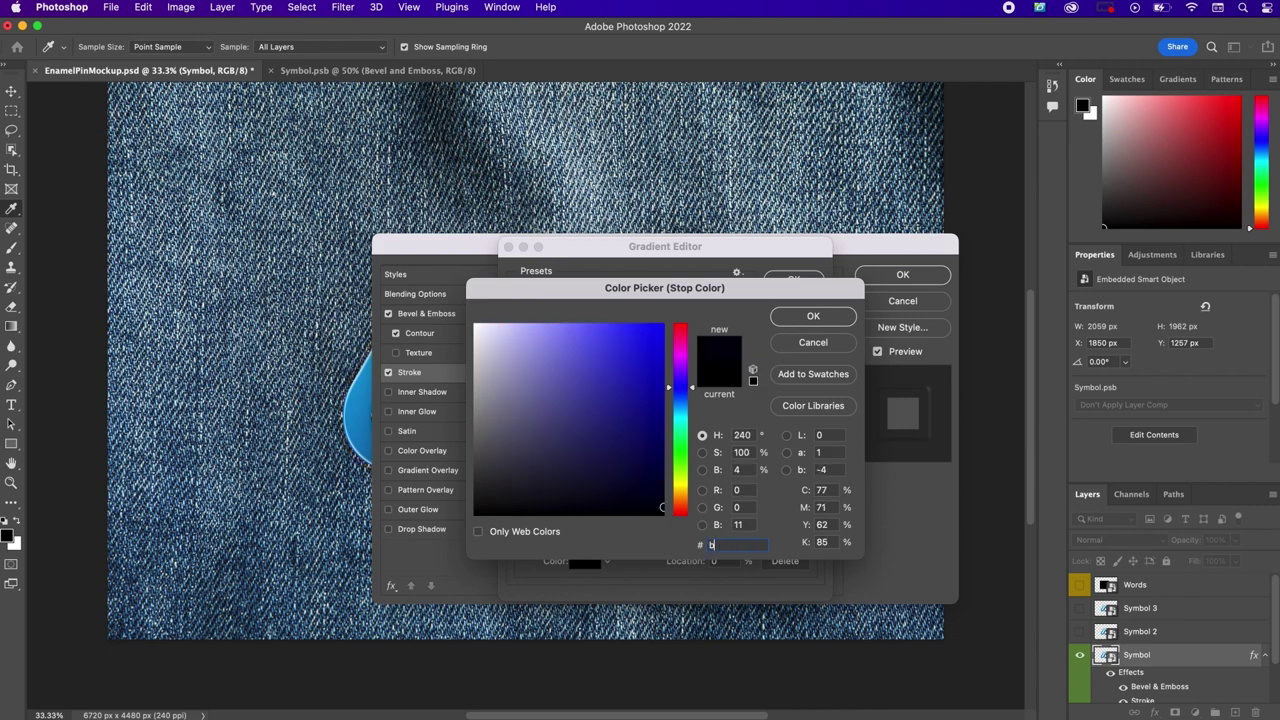
pyautogui.write('589')
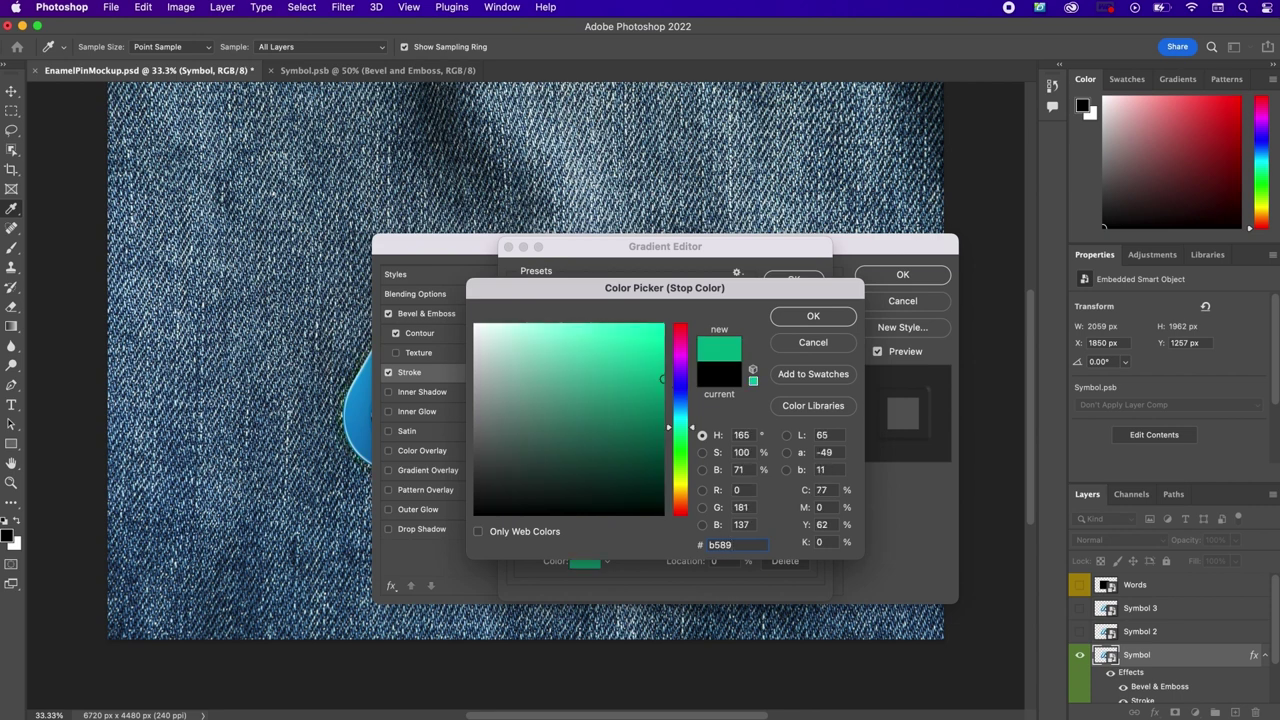
pyautogui.write('13')
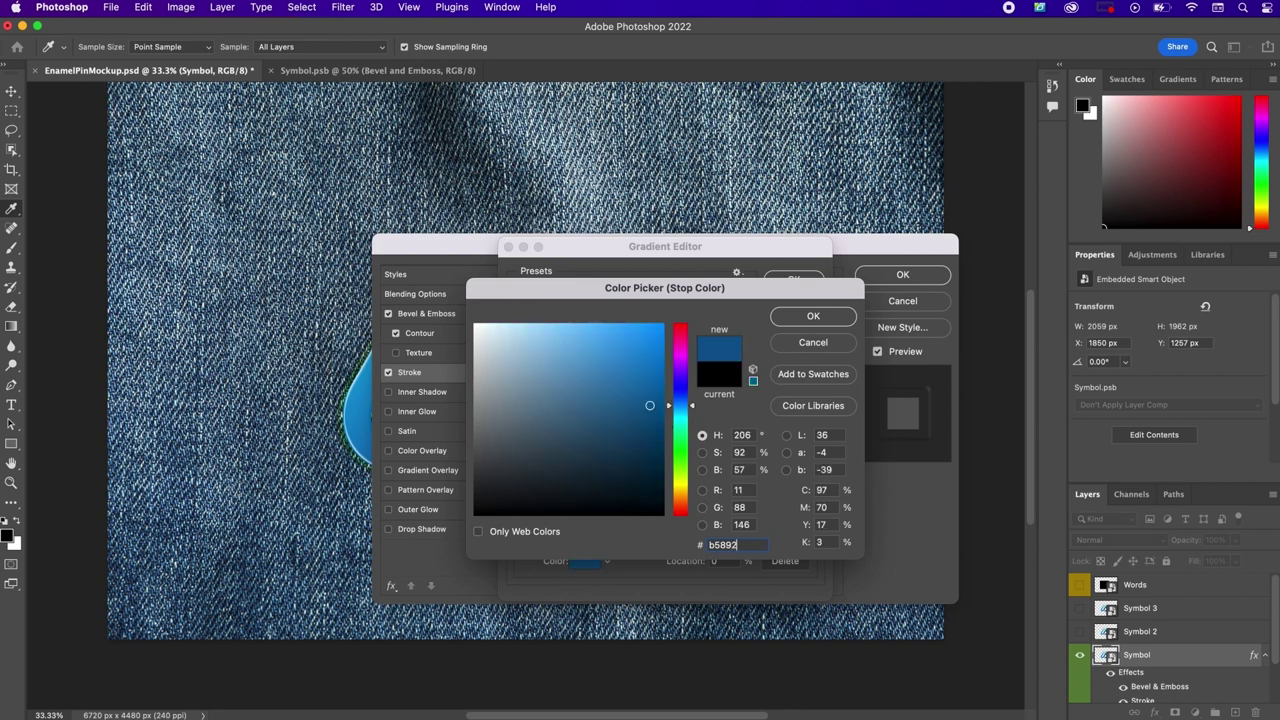
pyautogui.click(797, 320)
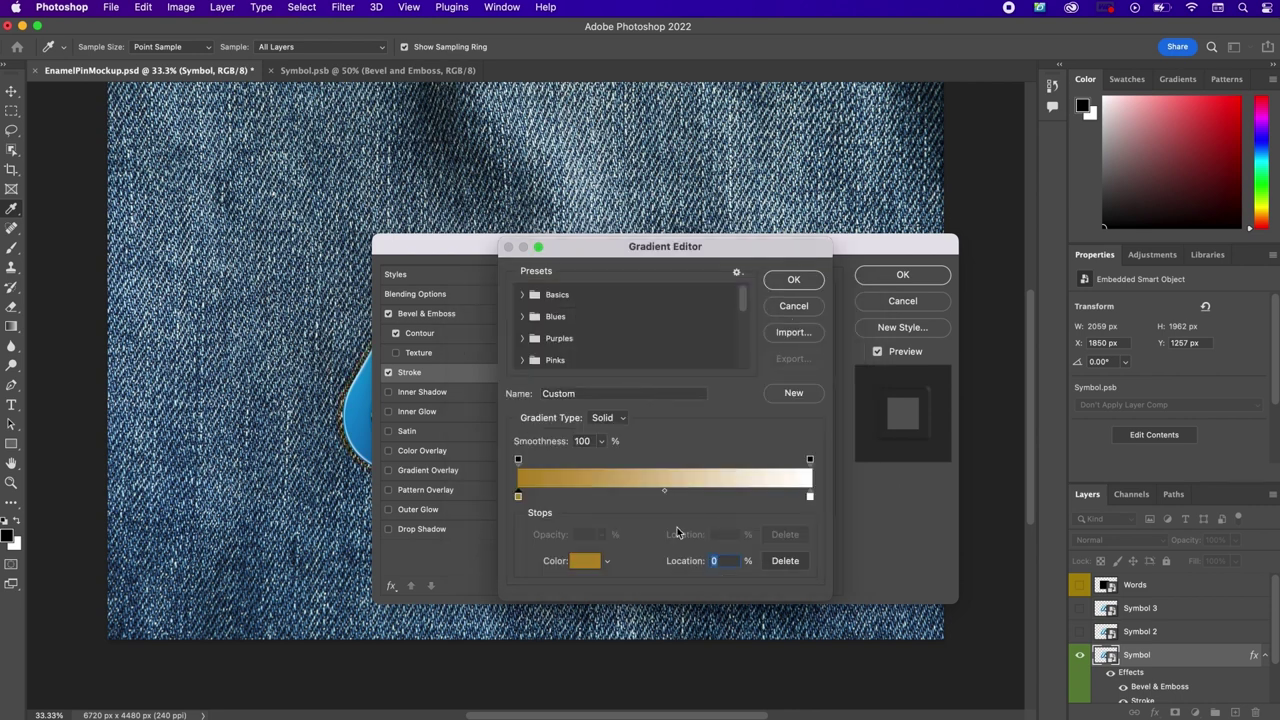
# Step: Add a colour stop at 33% in the stroke's gradient and set its colour to c8a85e
pyautogui.click(614, 496)
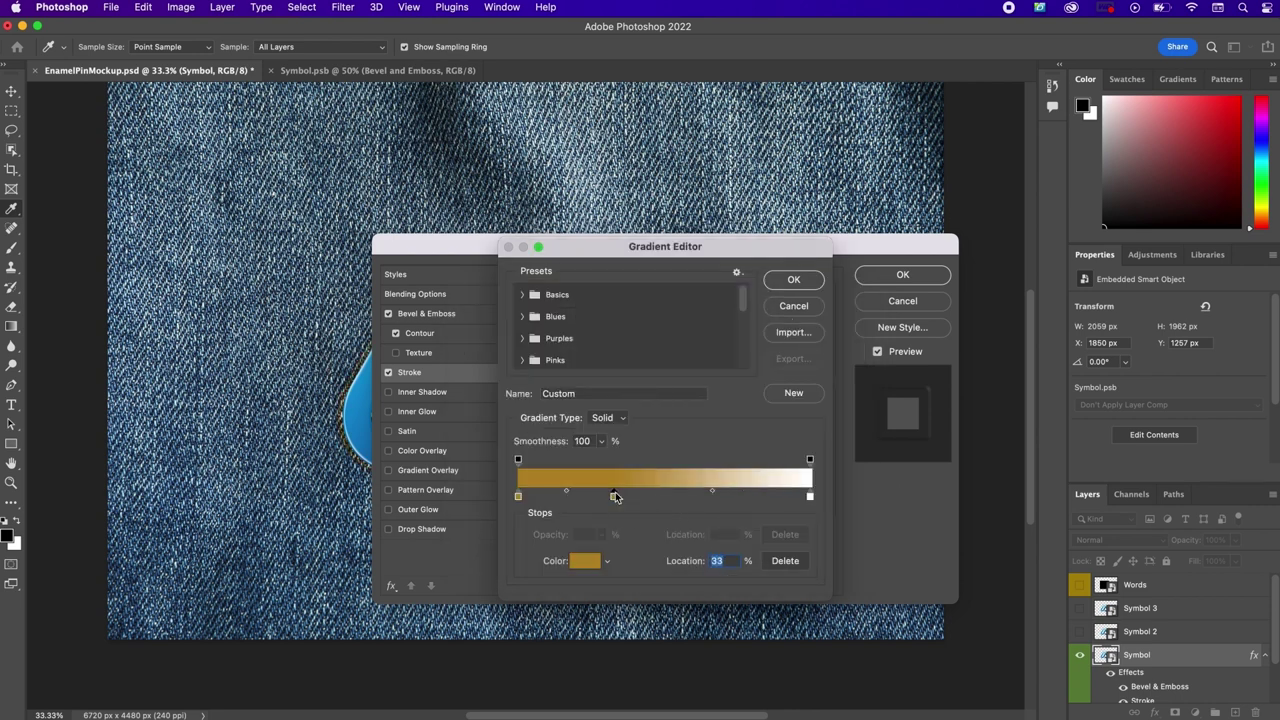
pyautogui.click(585, 561)
pyautogui.write('c8')
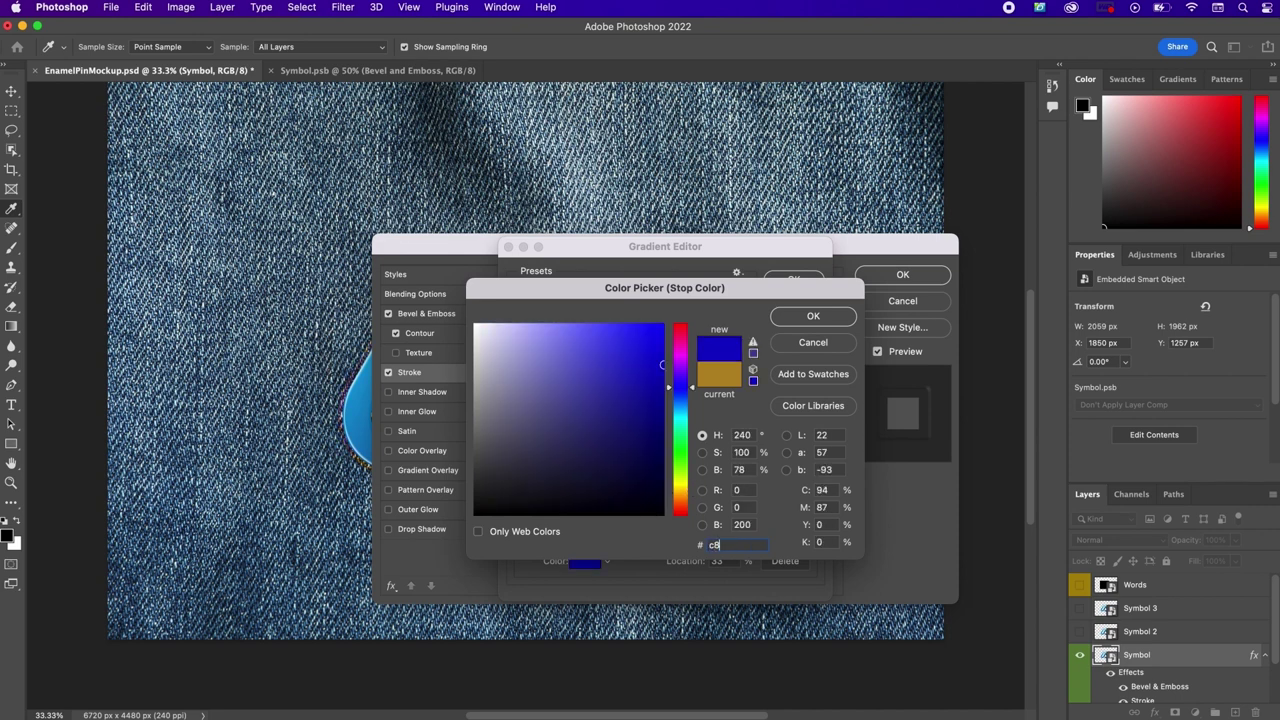
pyautogui.write('a8')
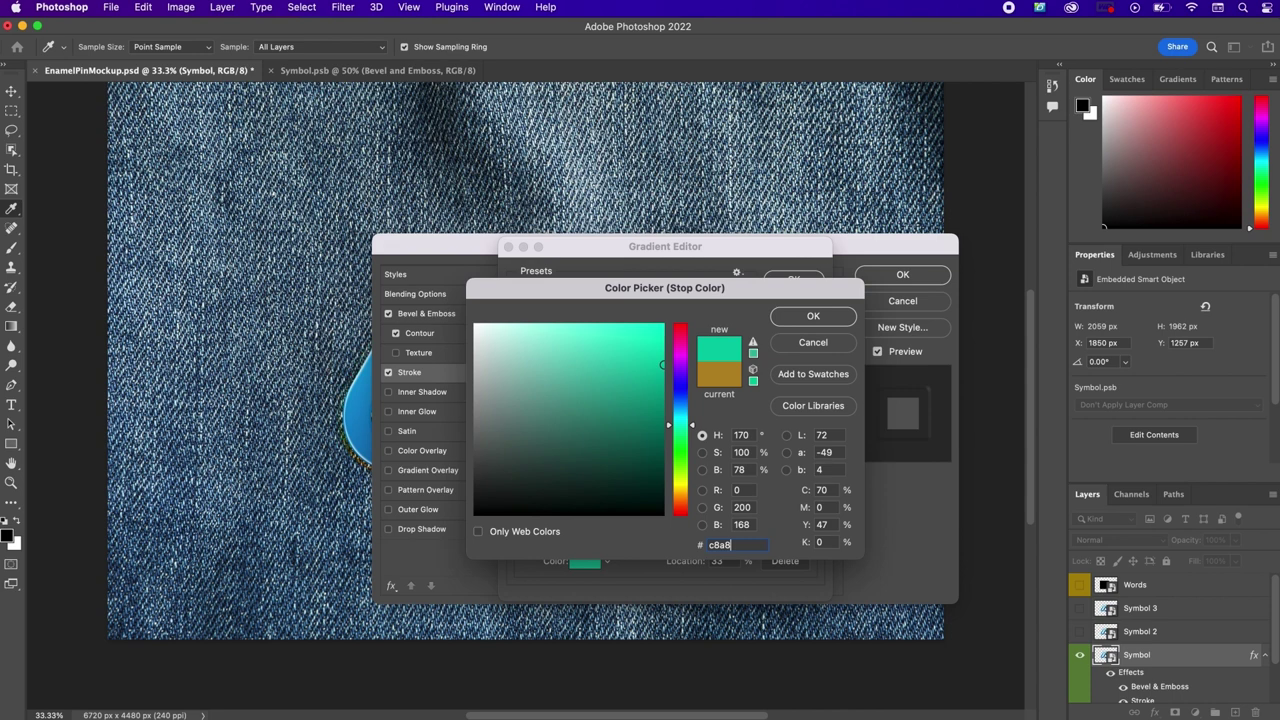
pyautogui.write('5a')
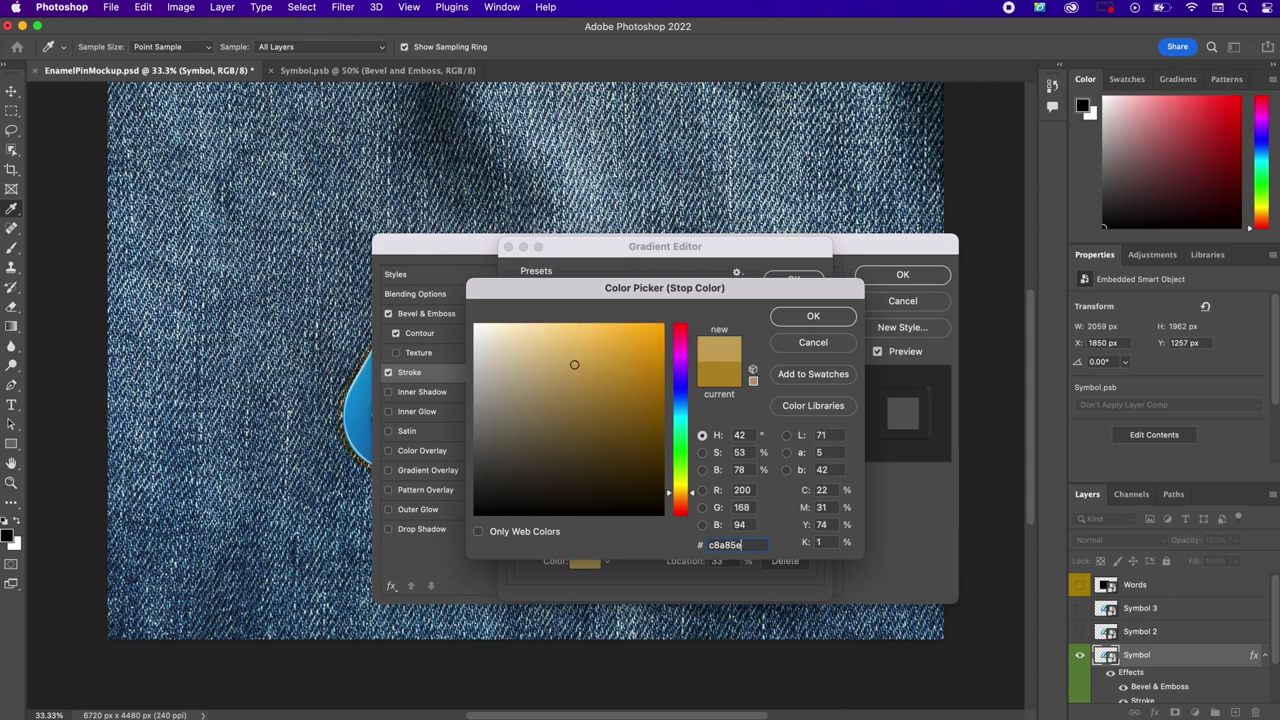
pyautogui.press('Return')
# Step: Add a colour stop at 65% in the stroke's gradient and set its colour to d1c061
pyautogui.click(710, 498)
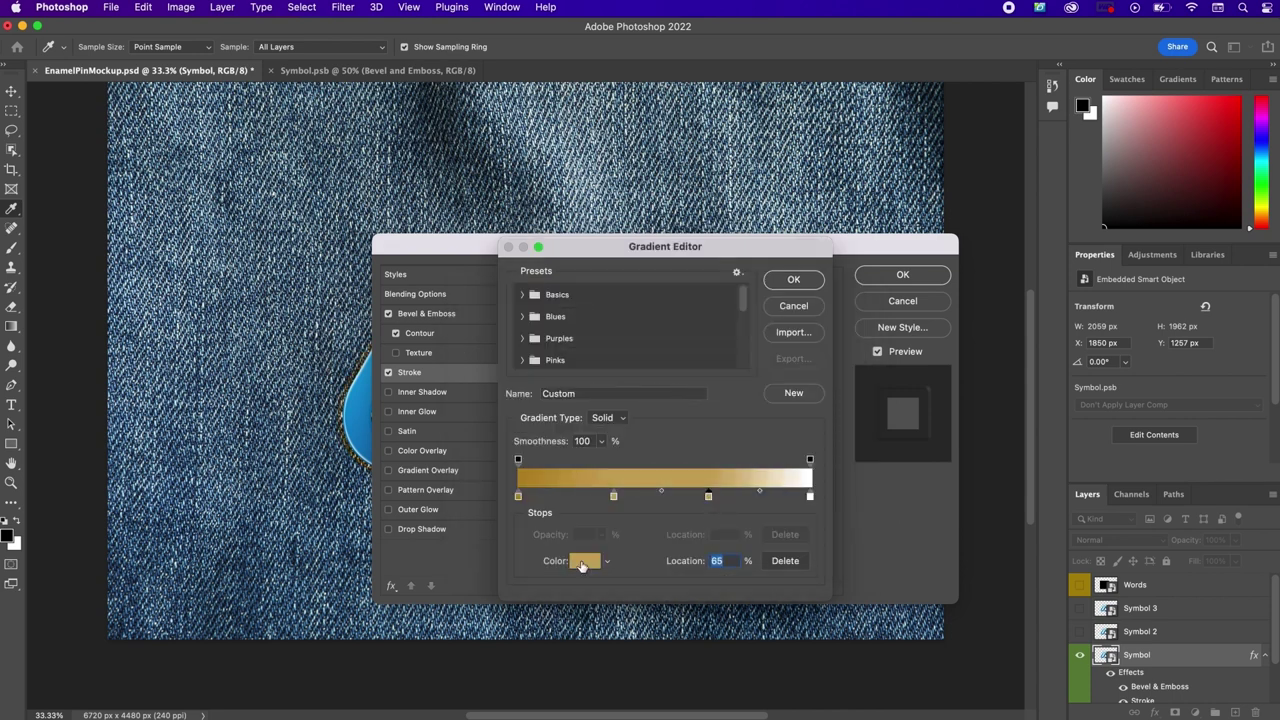
pyautogui.click(582, 562)
pyautogui.write('d1')
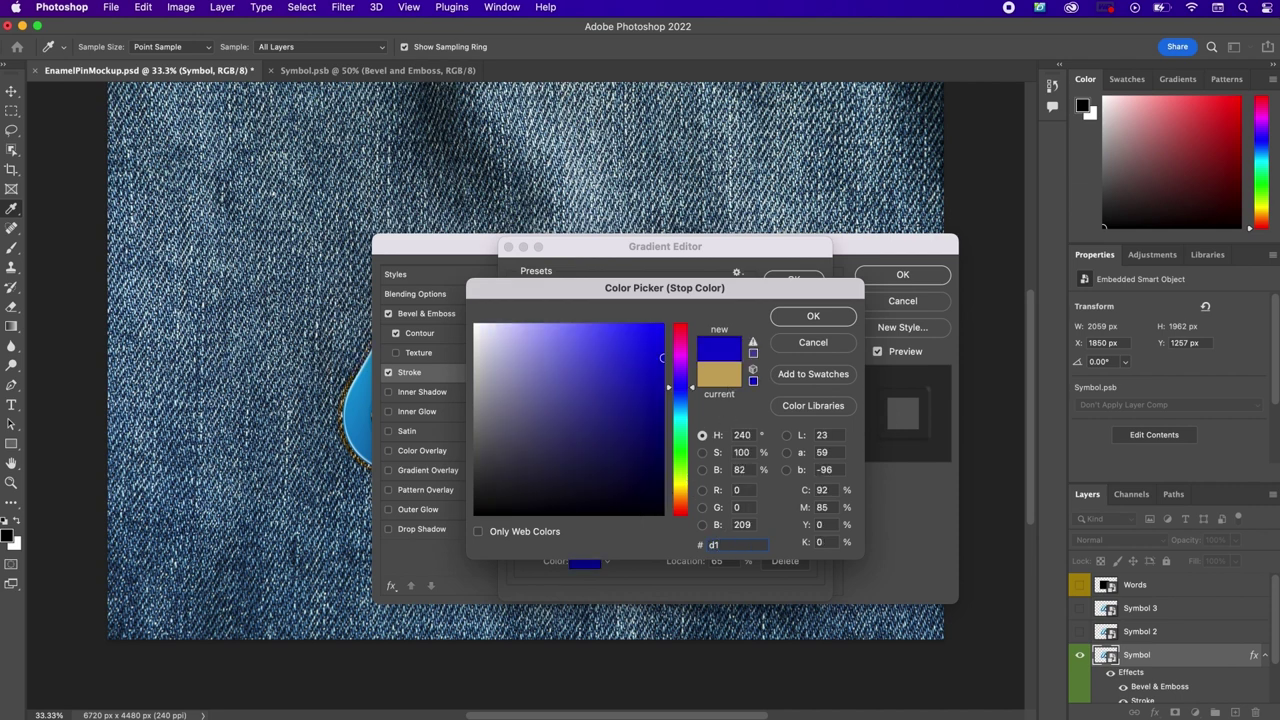
pyautogui.write('c0')
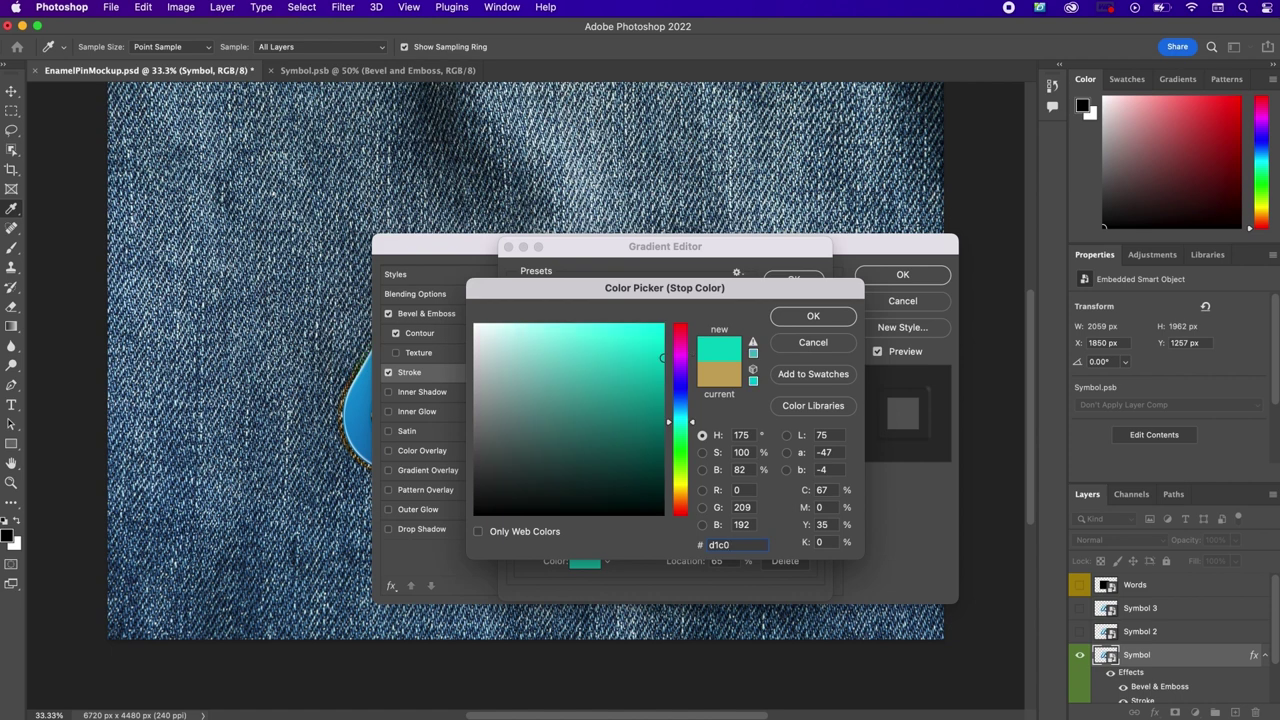
pyautogui.write('61')
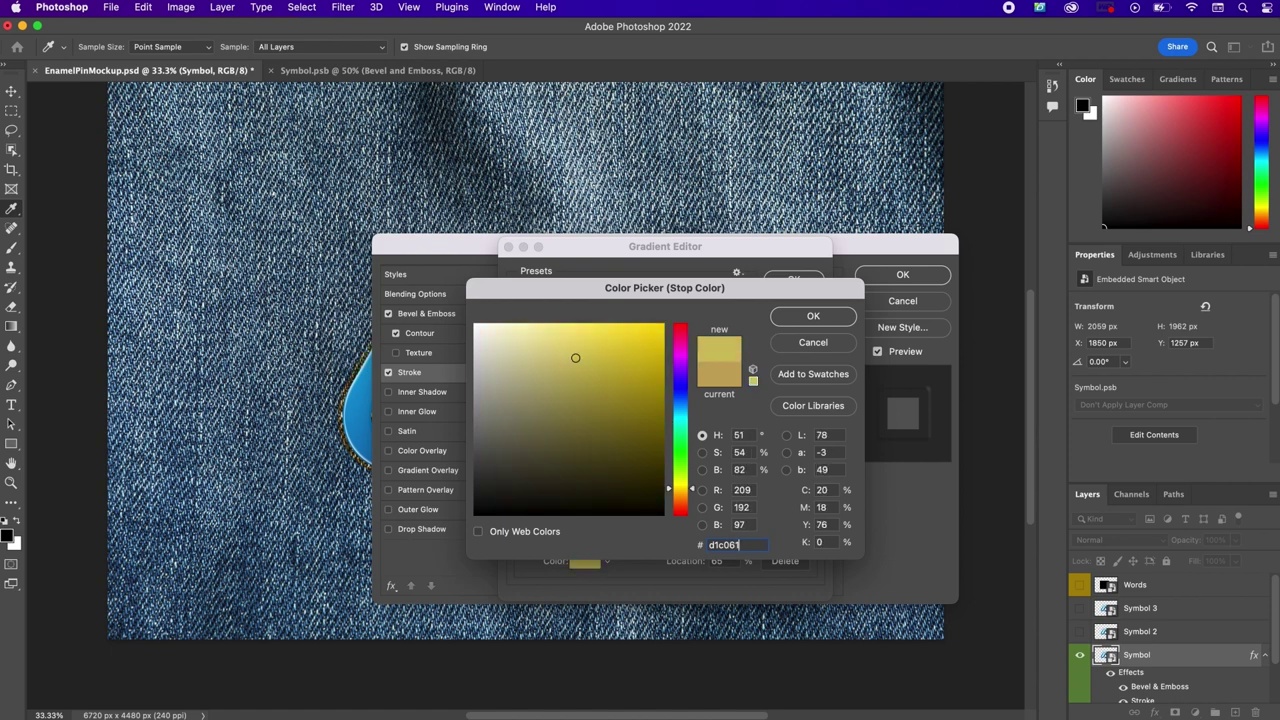
pyautogui.press('Return')
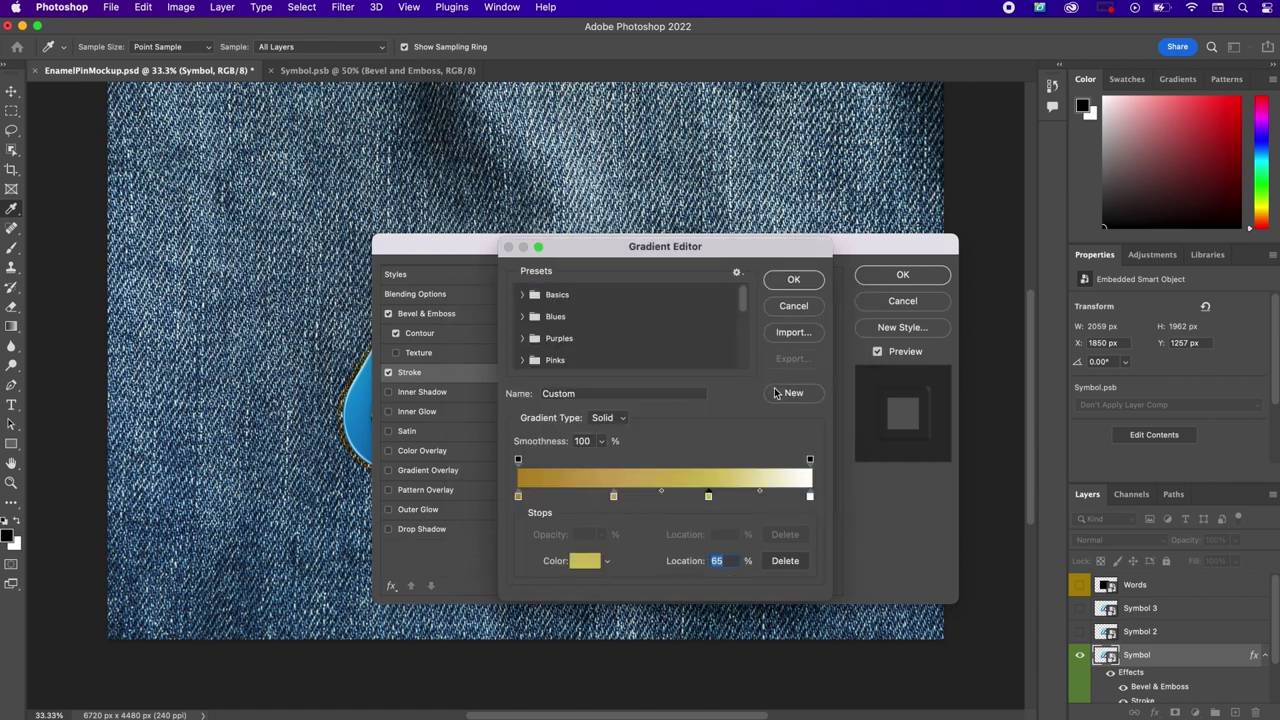
# Step: Set the ending colour stop of the stroke's gradient to b58924 and accept the finished gradient
pyautogui.click(810, 496)
pyautogui.click(585, 561)
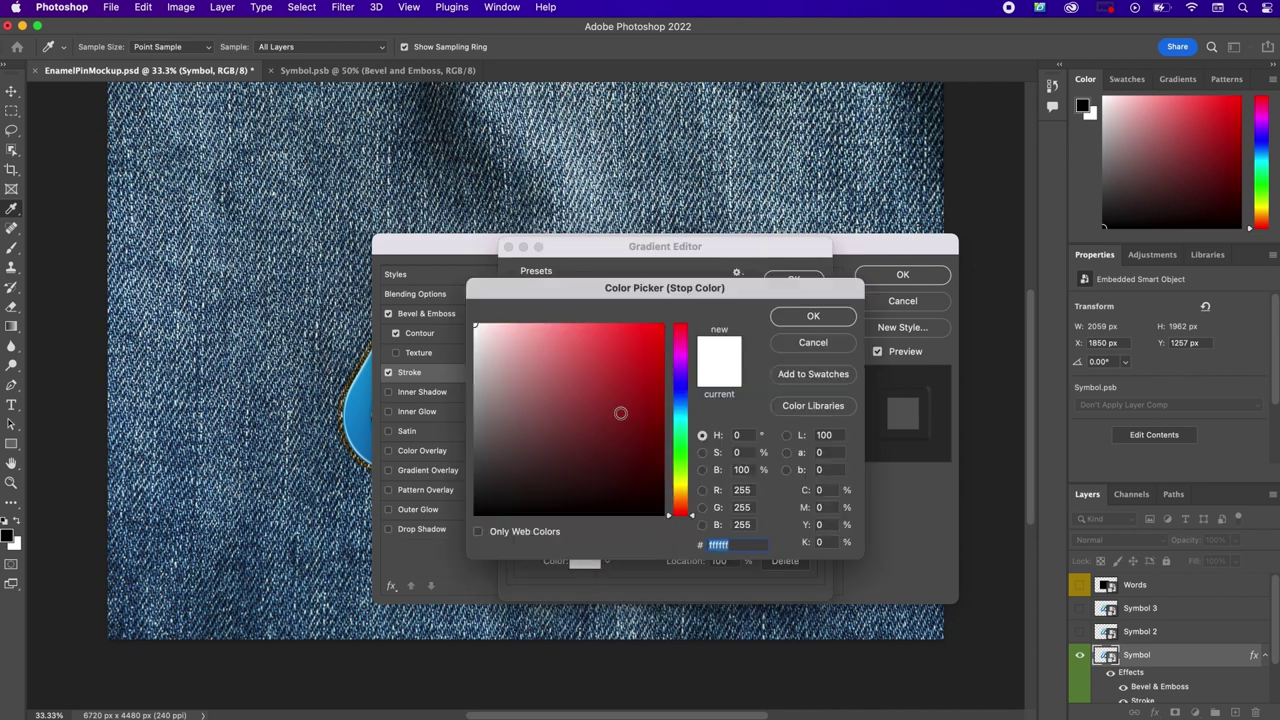
pyautogui.write('b5')
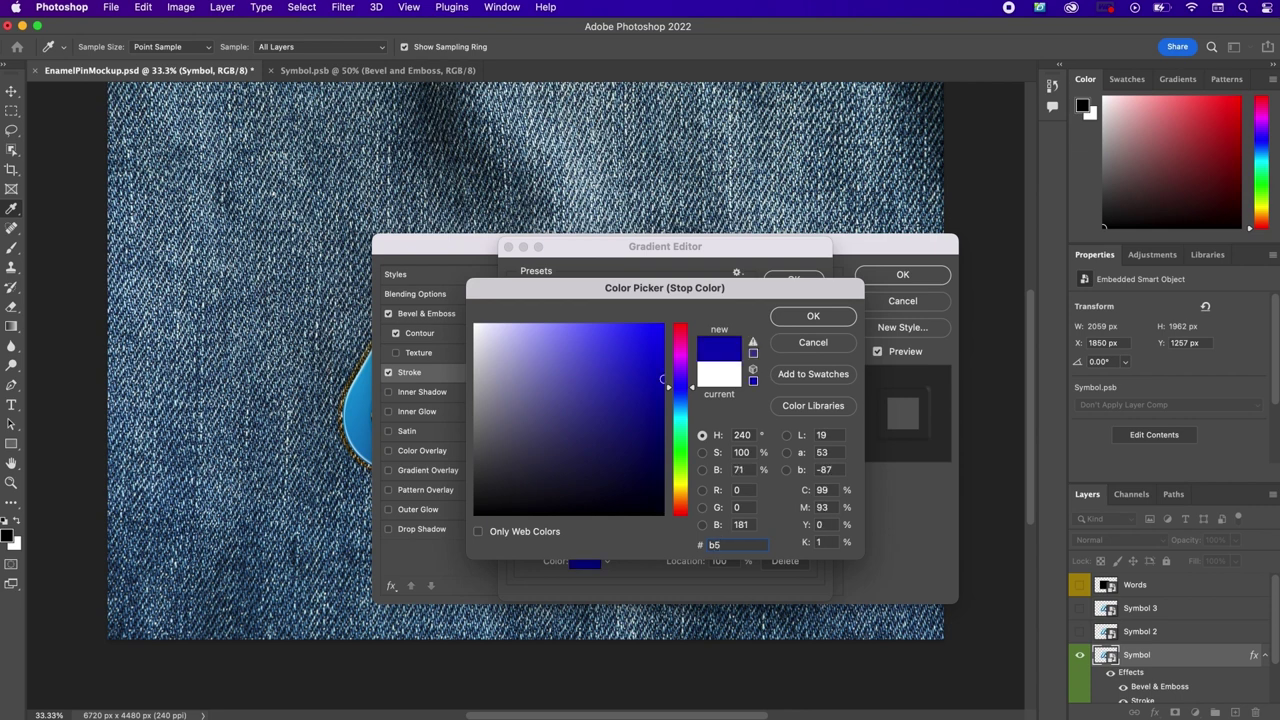
pyautogui.write('8924')
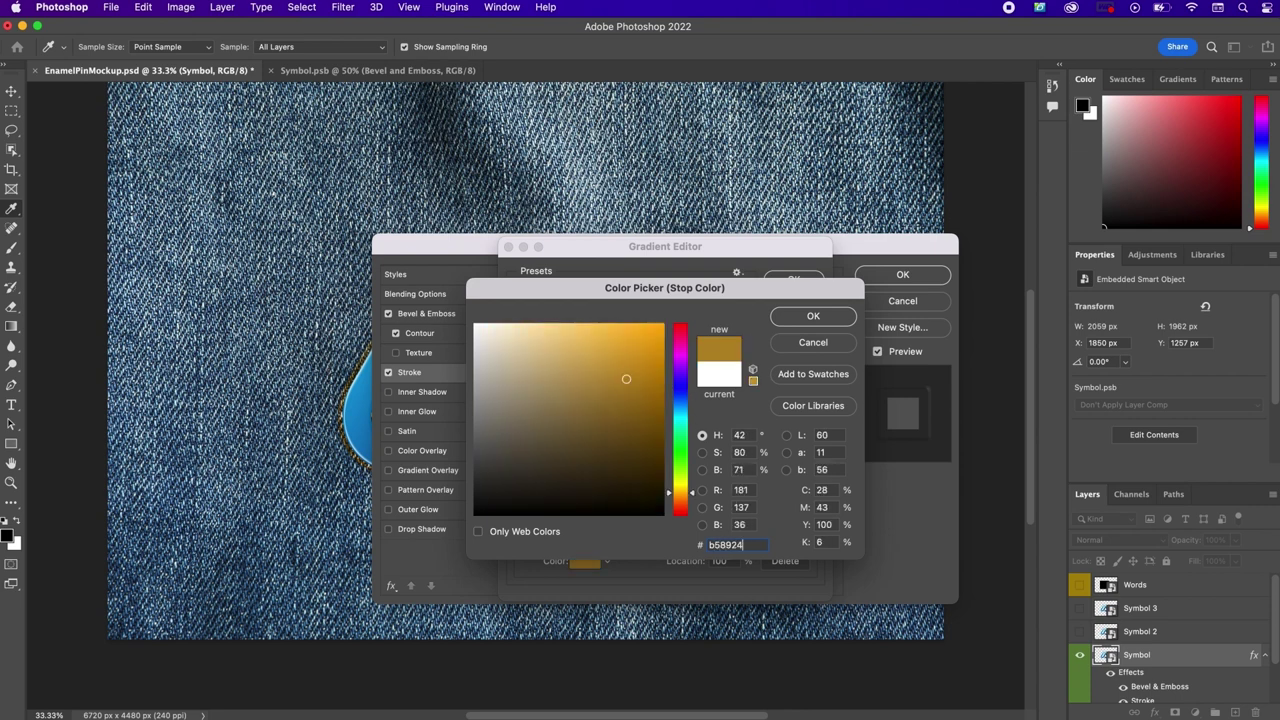
pyautogui.press('Return')
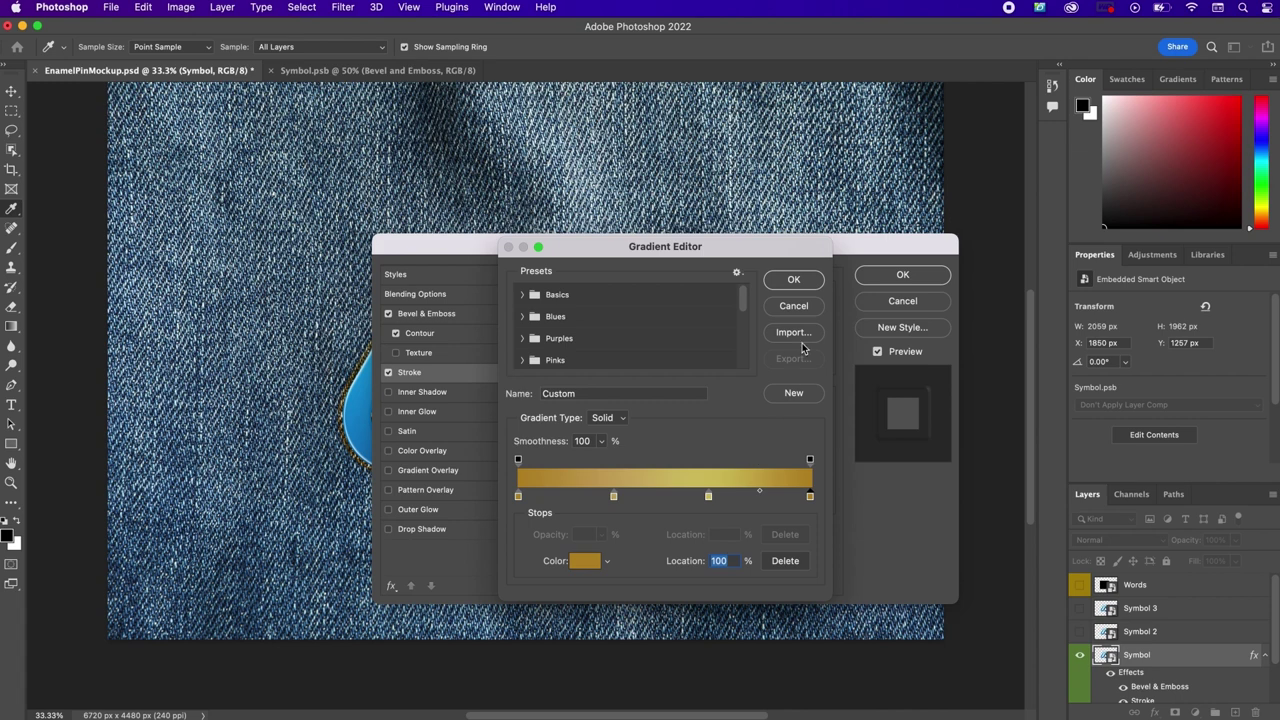
pyautogui.click(792, 281)
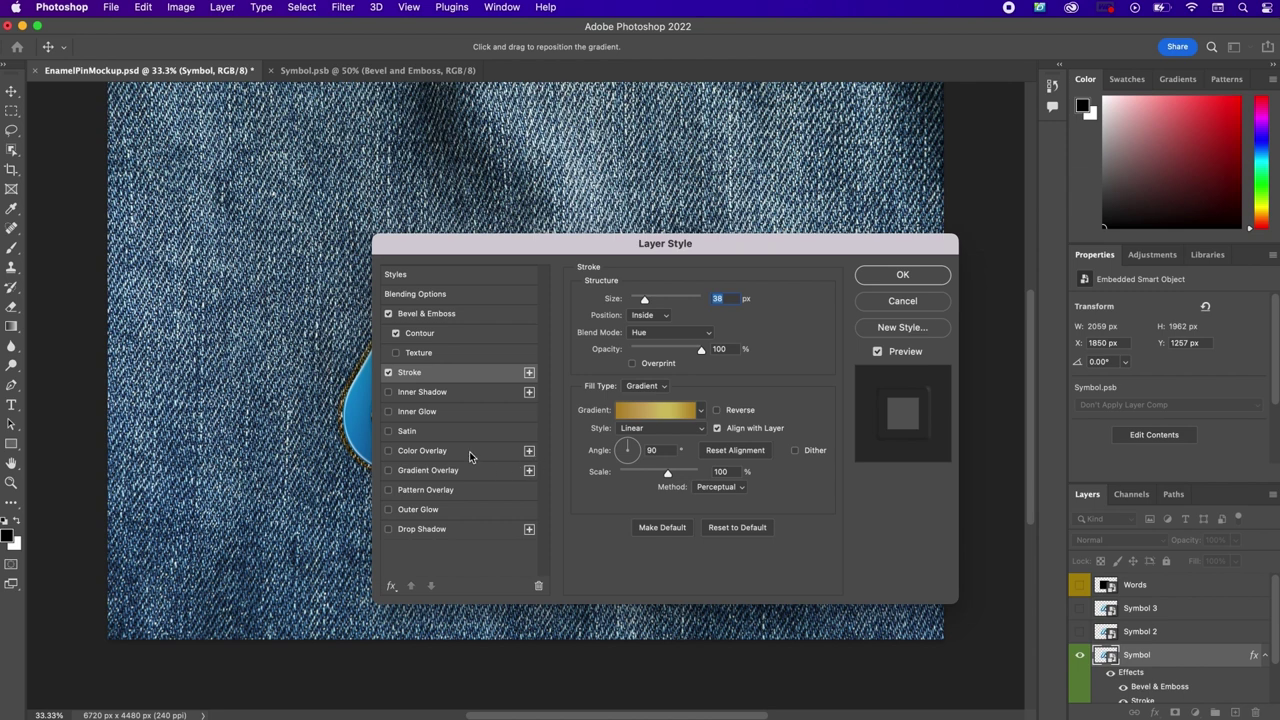
# Step: Add an Inner Shadow effect to the Symbol layer, keeping black (000000) as its colour and setting opacity to 82%
pyautogui.click(438, 392)
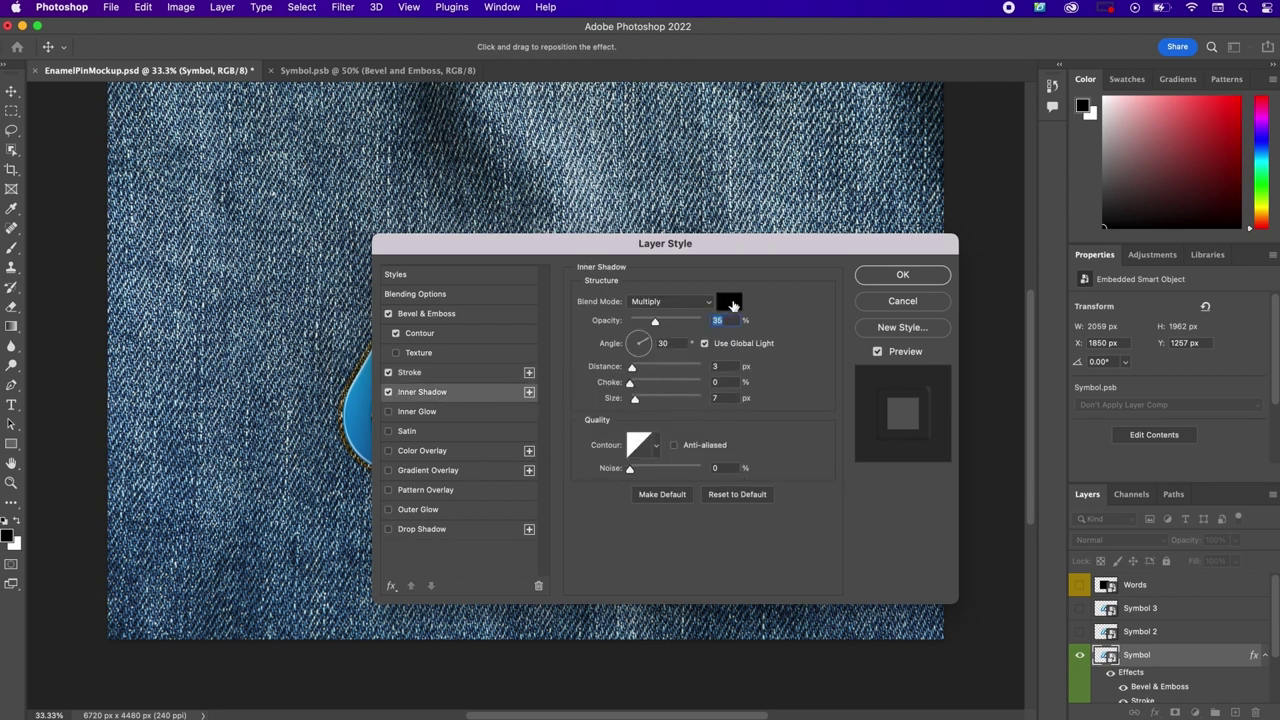
pyautogui.click(727, 304)
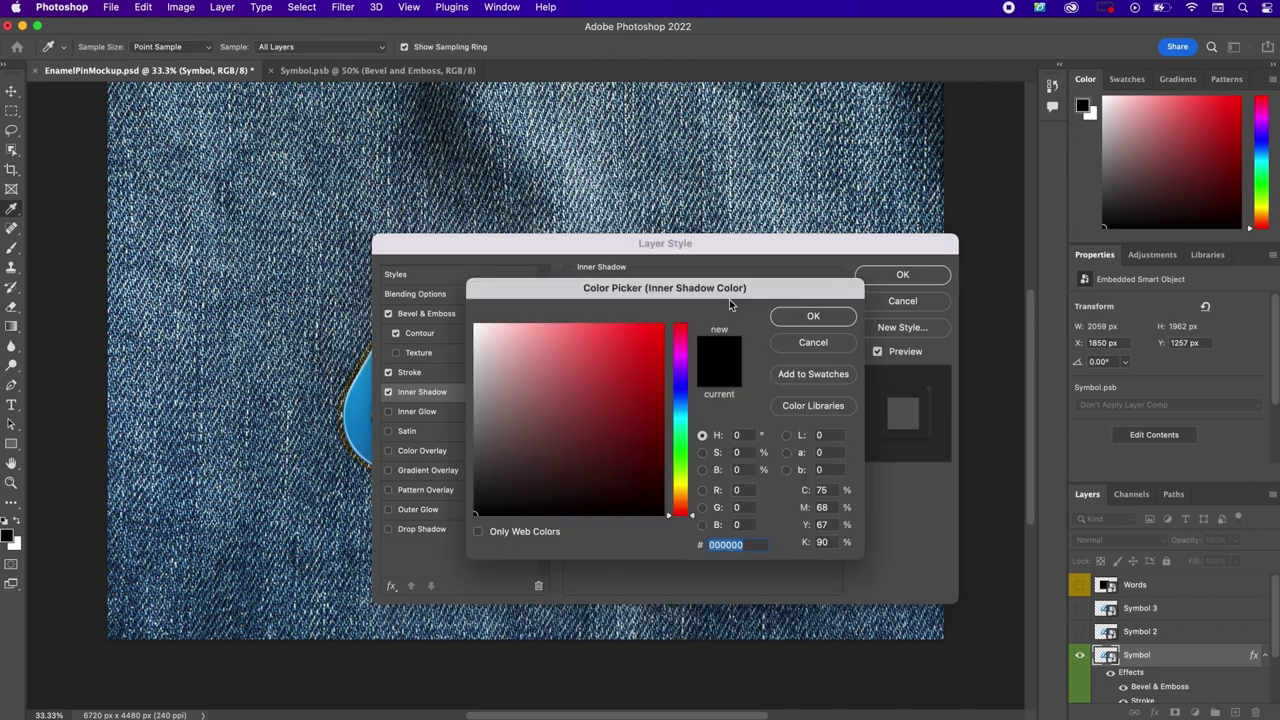
pyautogui.press('Return')
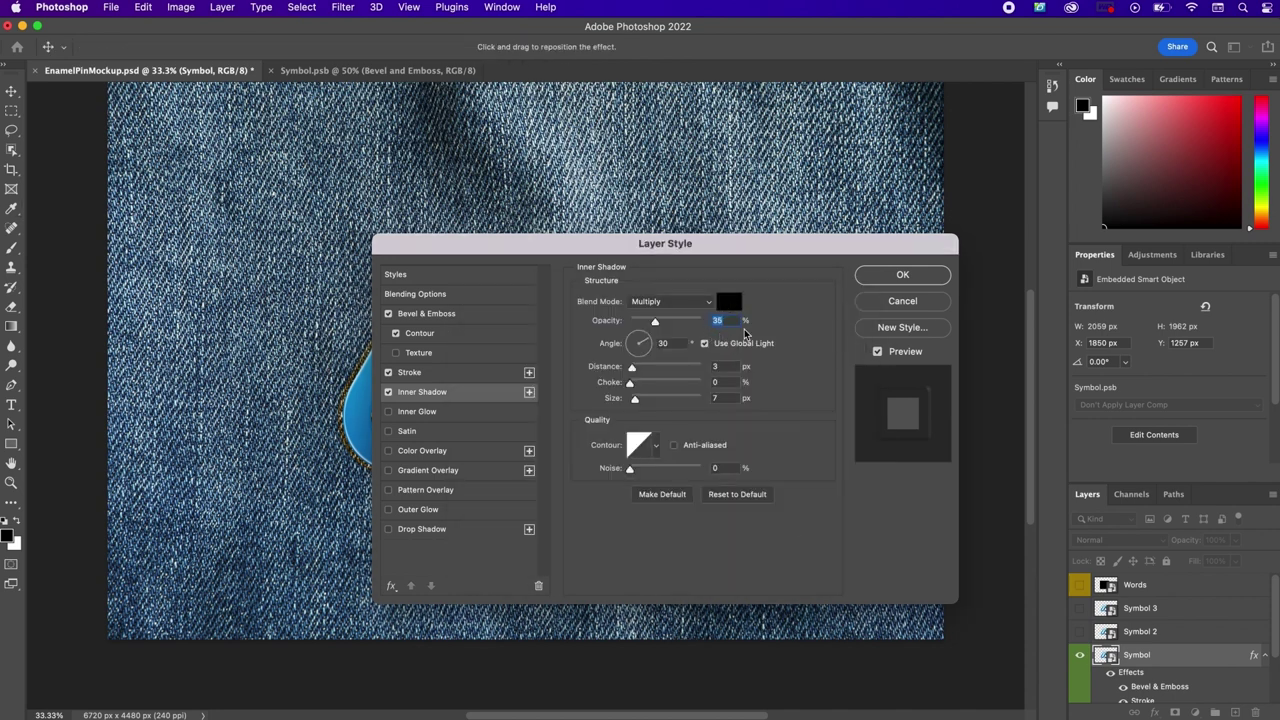
pyautogui.write('82')
# Step: Turn off Use Global Light for the inner shadow and set its angle to 129°
pyautogui.click(668, 343)
pyautogui.write('129')
pyautogui.click(705, 343)
pyautogui.write('90')
pyautogui.doubleClick(671, 343)
pyautogui.write('129')
pyautogui.doubleClick(736, 321)
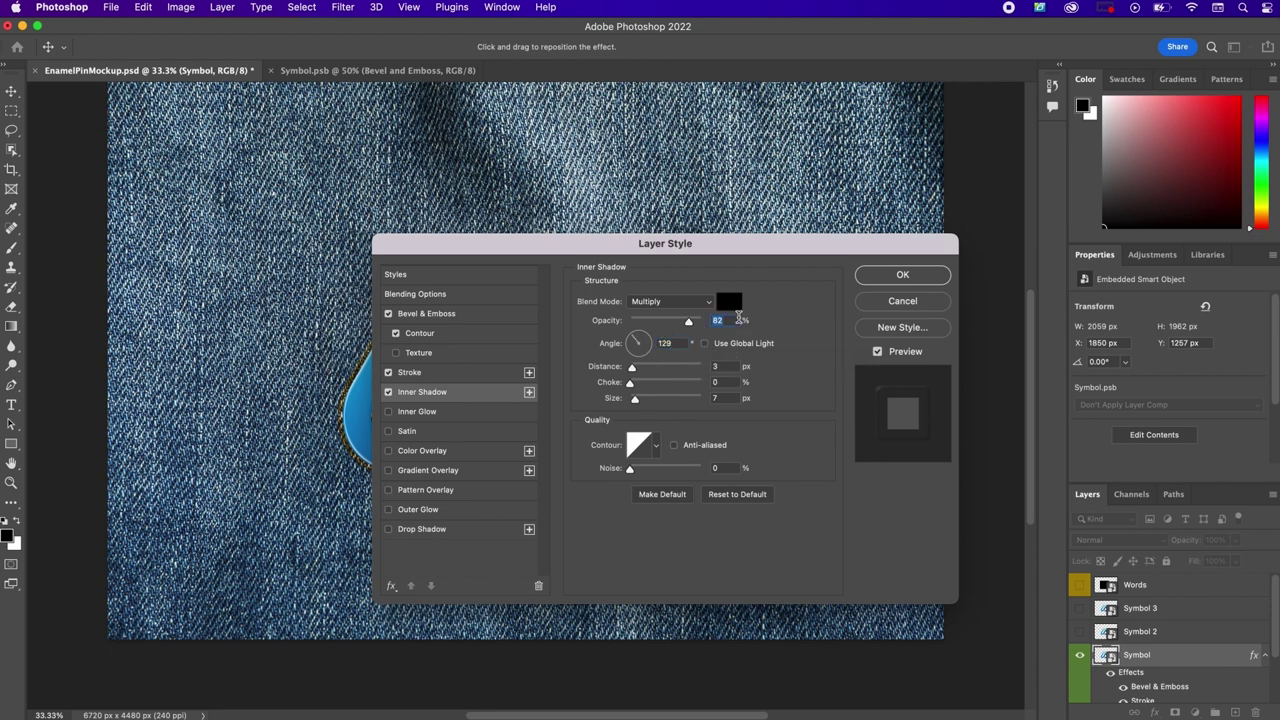
# Step: Set the inner shadow's distance to 57 px and its size to 29 px
pyautogui.doubleClick(716, 367)
pyautogui.write('57')
pyautogui.doubleClick(716, 398)
pyautogui.write('29')
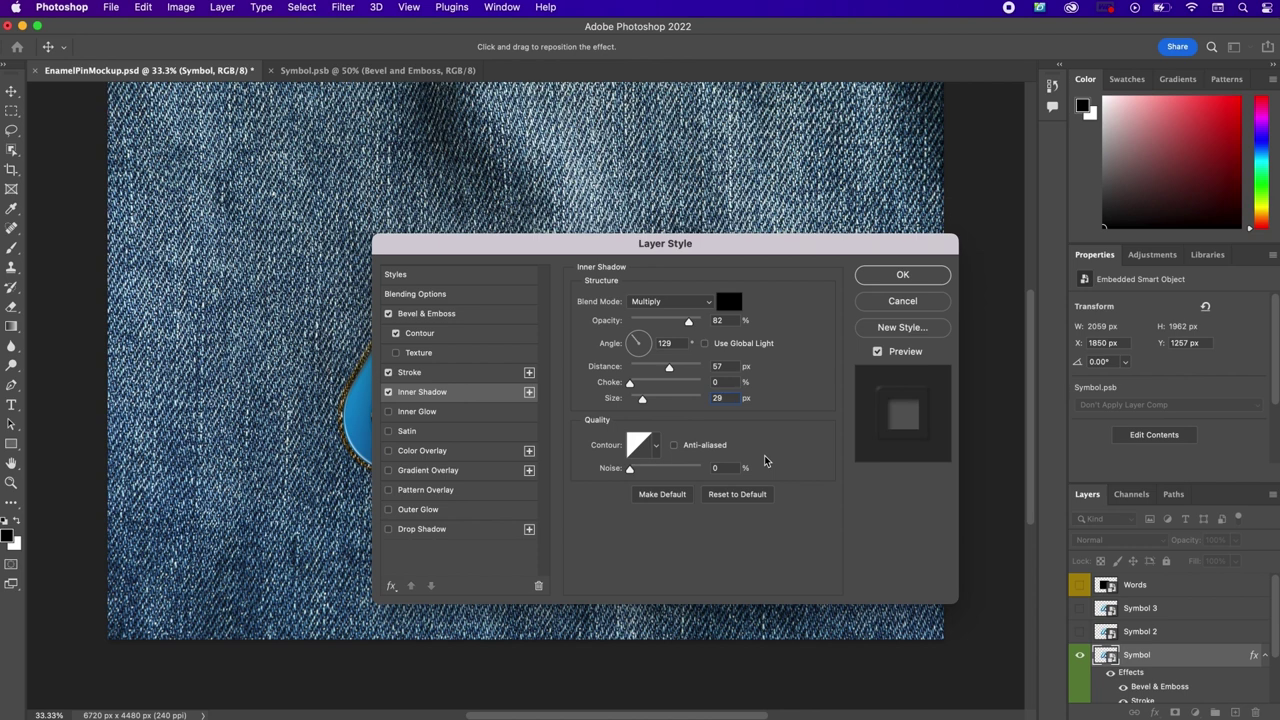
# Step: Add an Inner Glow effect to the Symbol layer with Color Dodge blend mode, 67% opacity and 5% noise
pyautogui.click(446, 416)
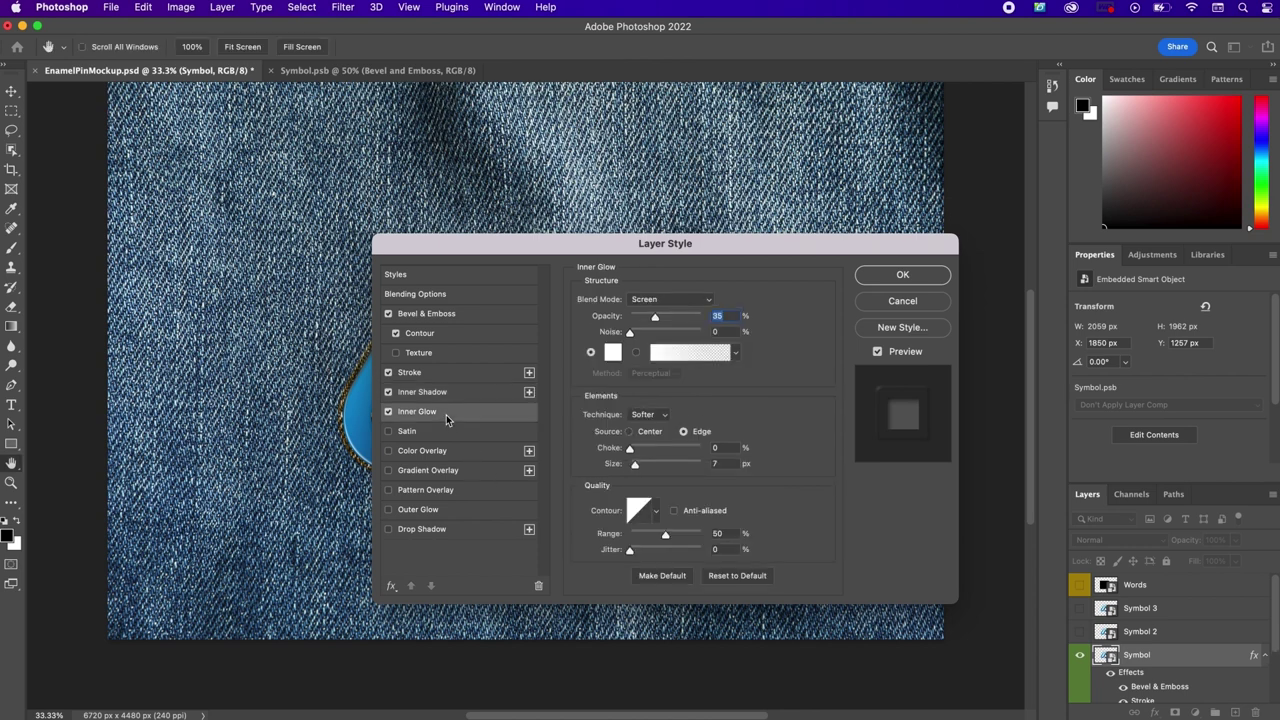
pyautogui.click(668, 299)
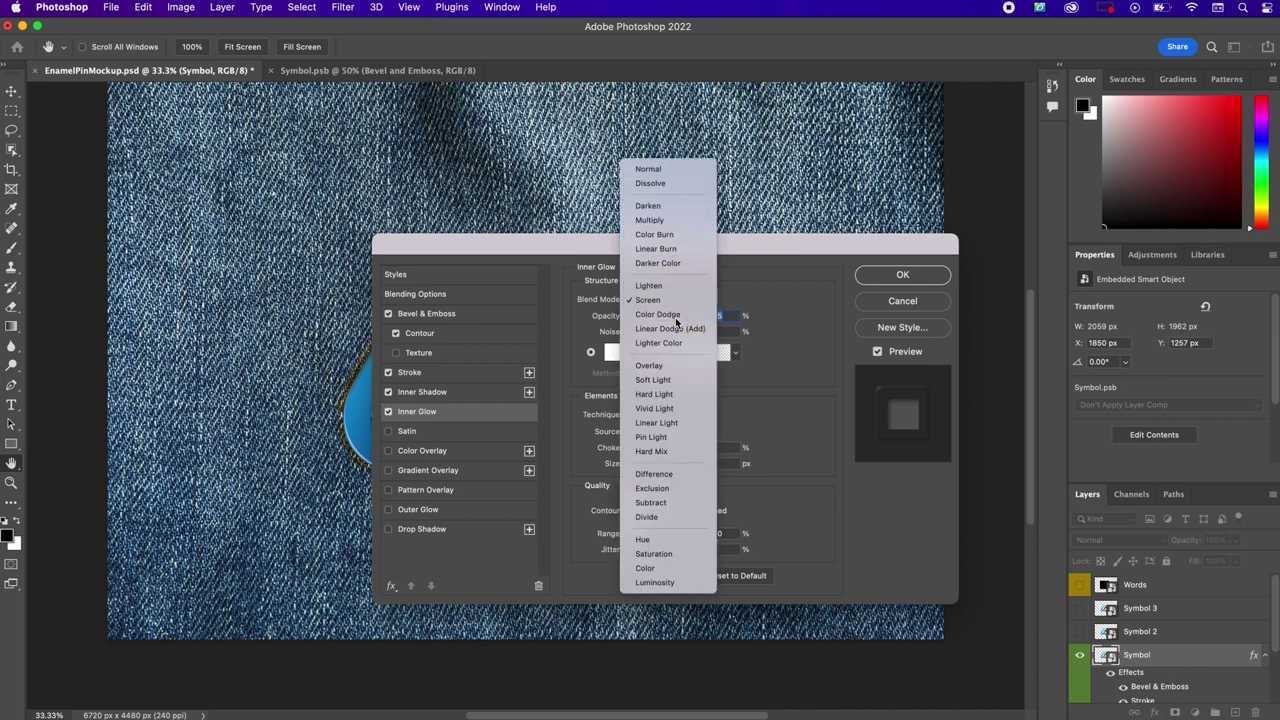
pyautogui.click(674, 315)
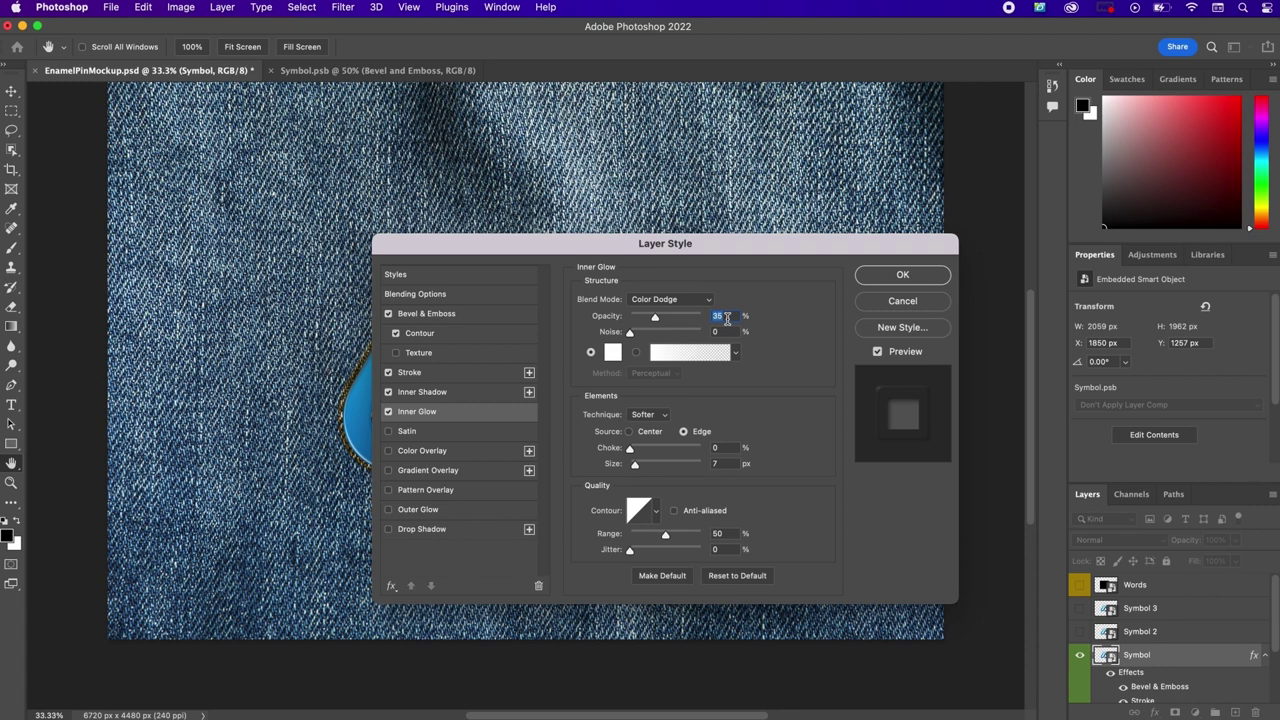
pyautogui.write('67')
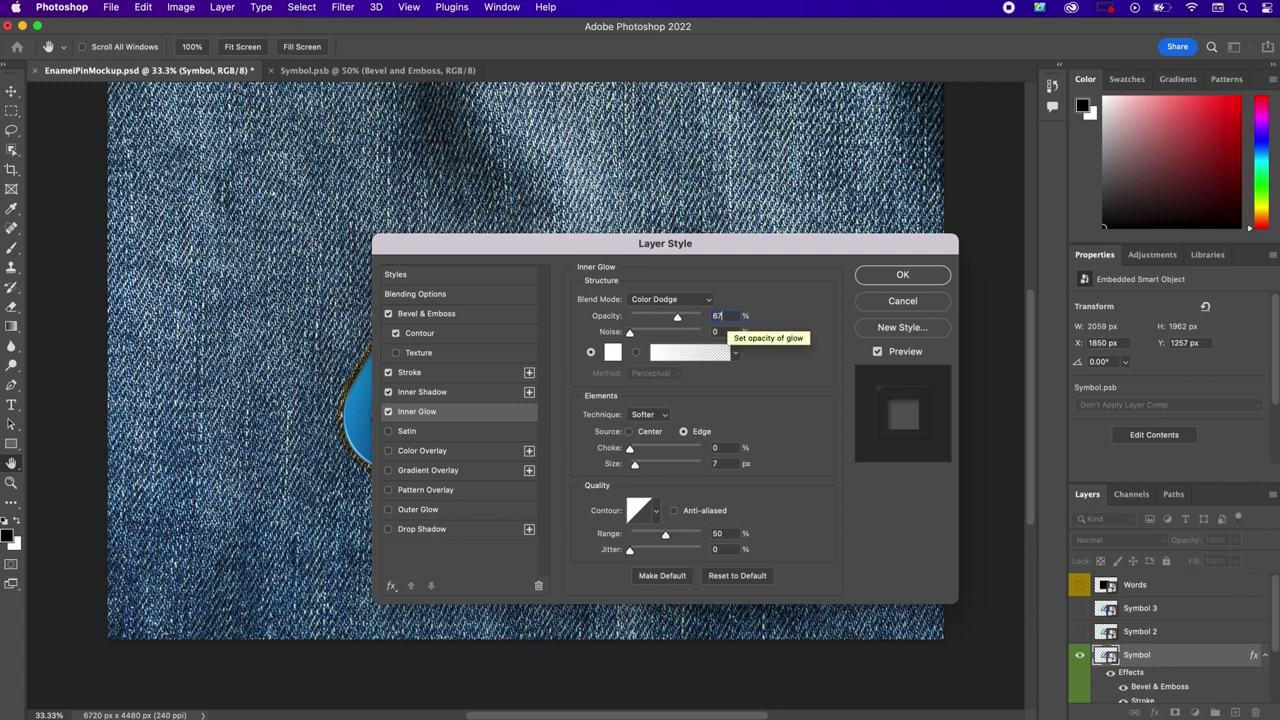
pyautogui.press('Tab')
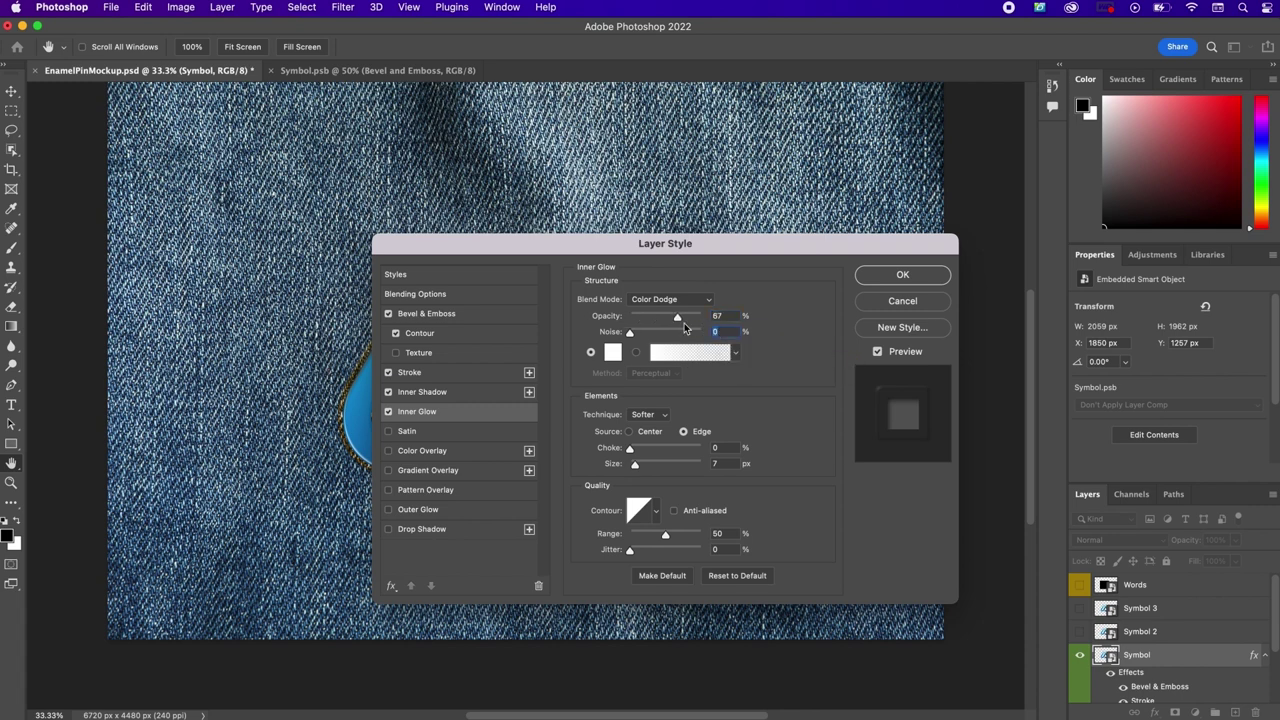
pyautogui.write('5')
# Step: Set the inner glow's colour to the pale green e6fae2
pyautogui.click(612, 352)
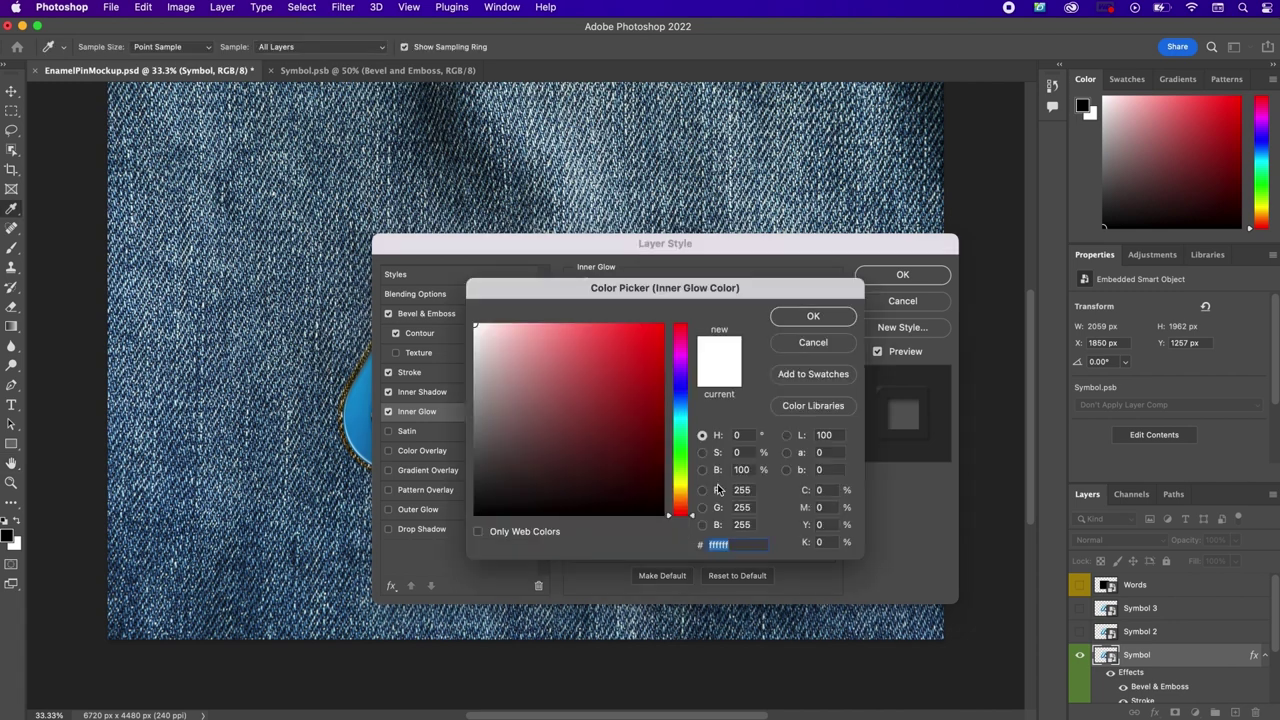
pyautogui.write('e6')
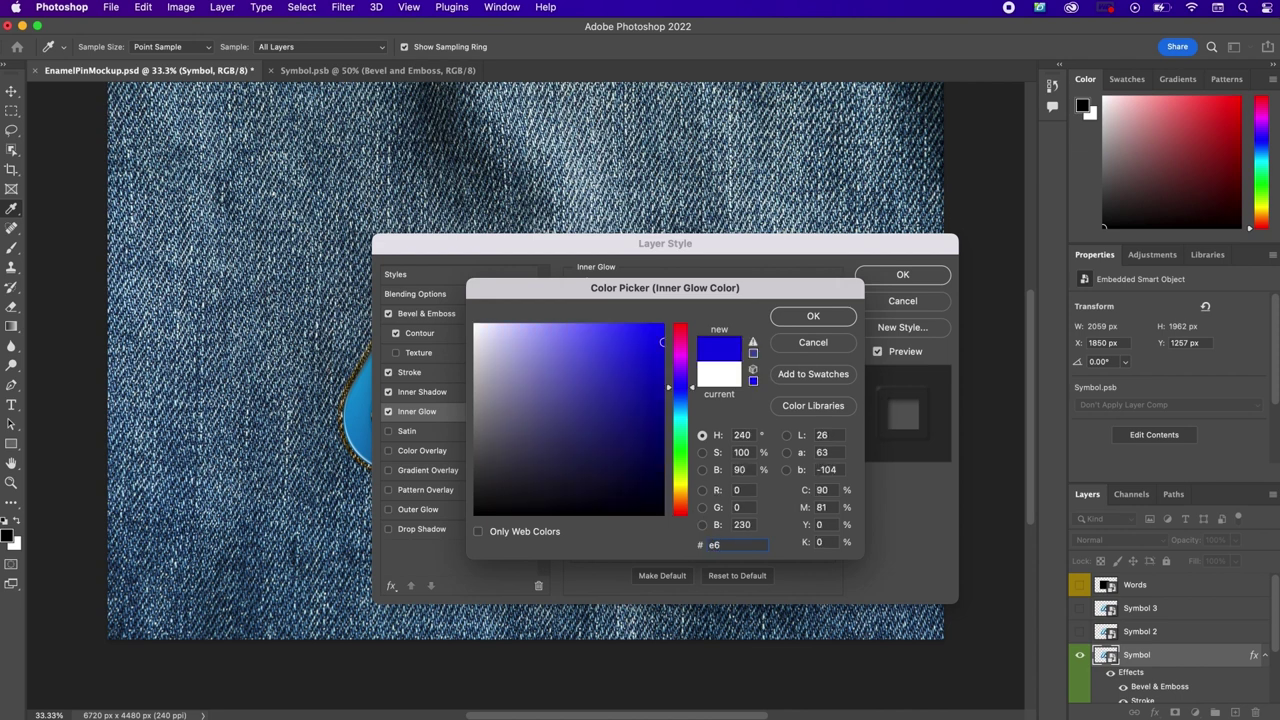
pyautogui.write('fa')
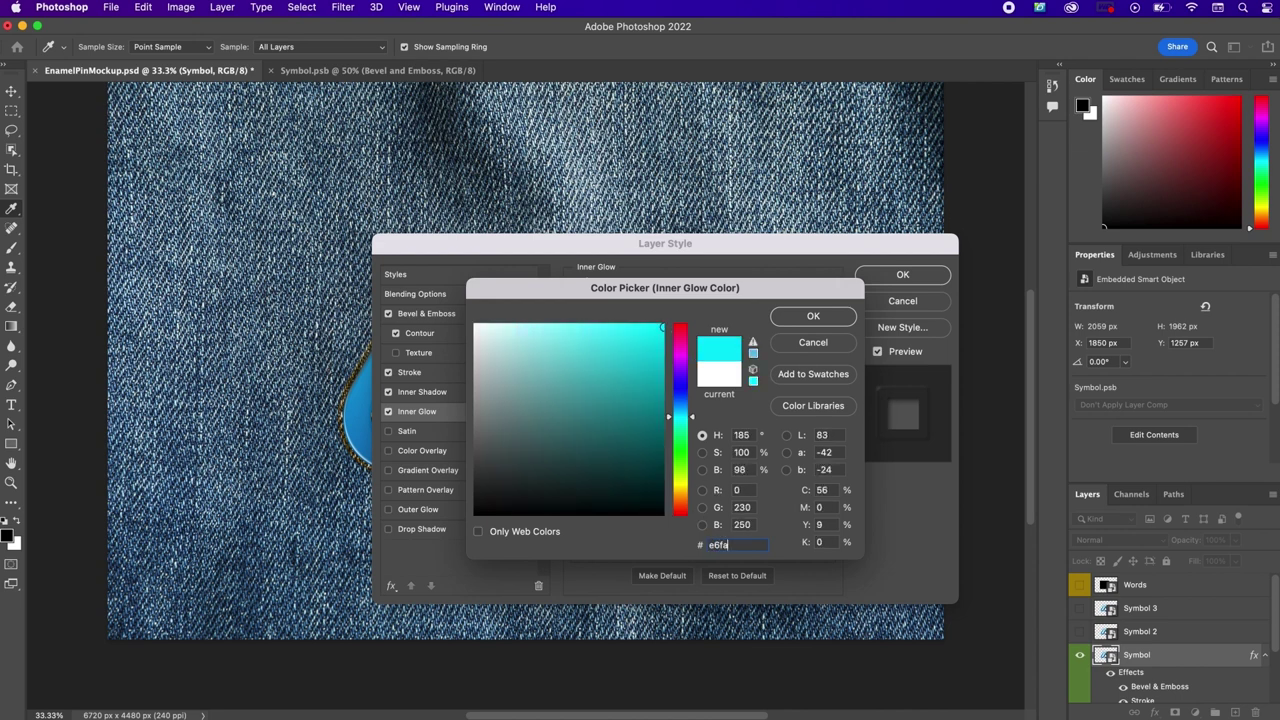
pyautogui.write('e6')
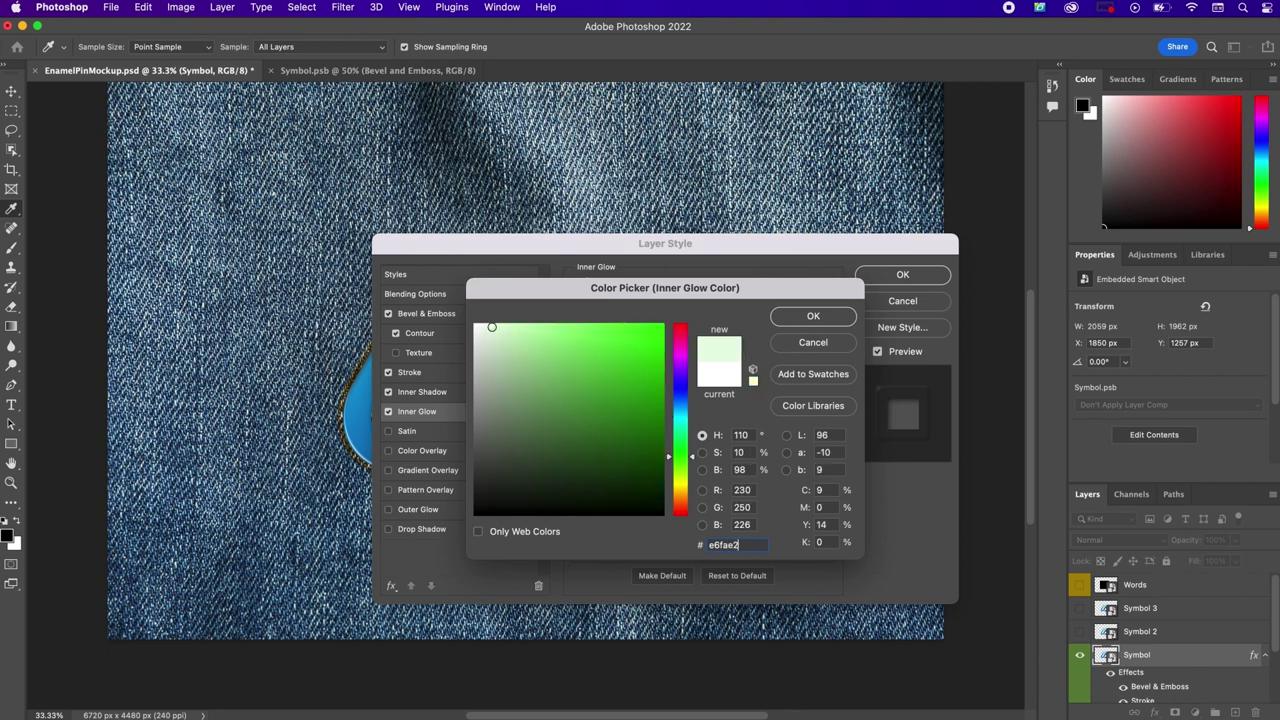
pyautogui.press('Return')
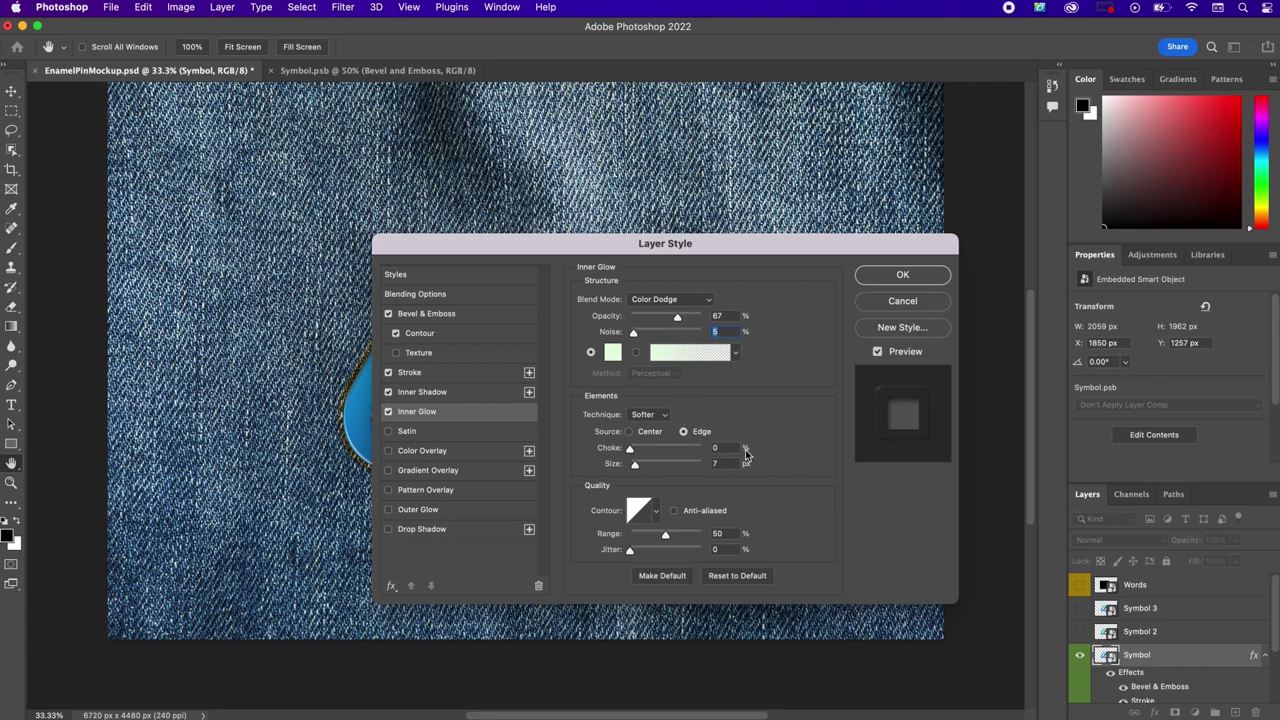
# Step: Set the inner glow's choke to 8% and its size to 76 px
pyautogui.press('Tab')
pyautogui.write('8')
pyautogui.press('Tab')
pyautogui.write('76')
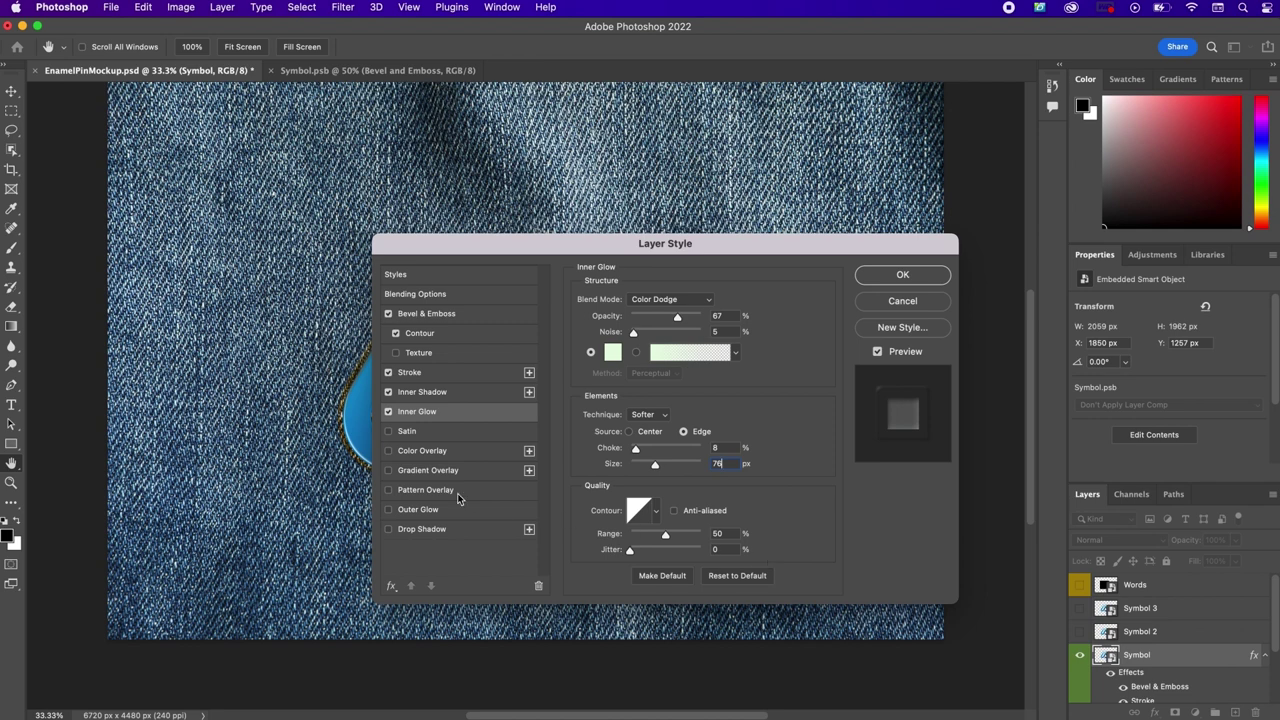
# Step: Add a Satin effect to the Symbol layer with Color Burn blend mode and the grey colour a1a1a1
pyautogui.click(442, 435)
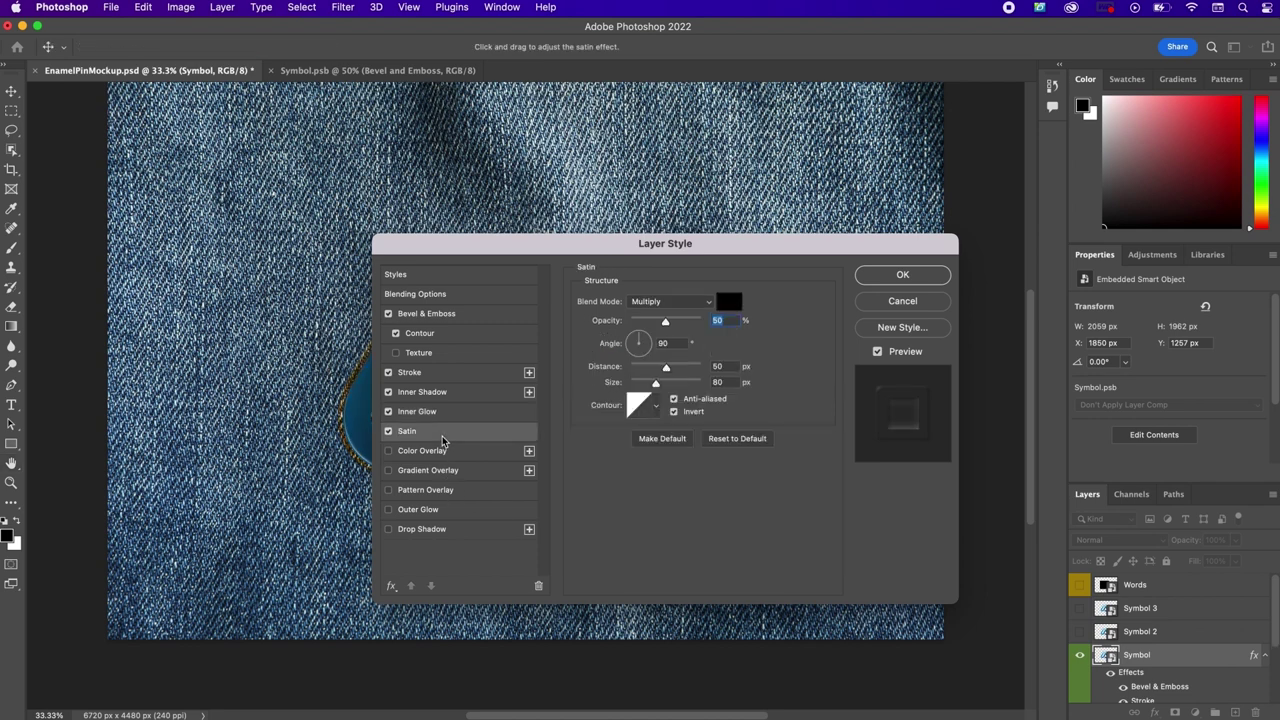
pyautogui.click(651, 304)
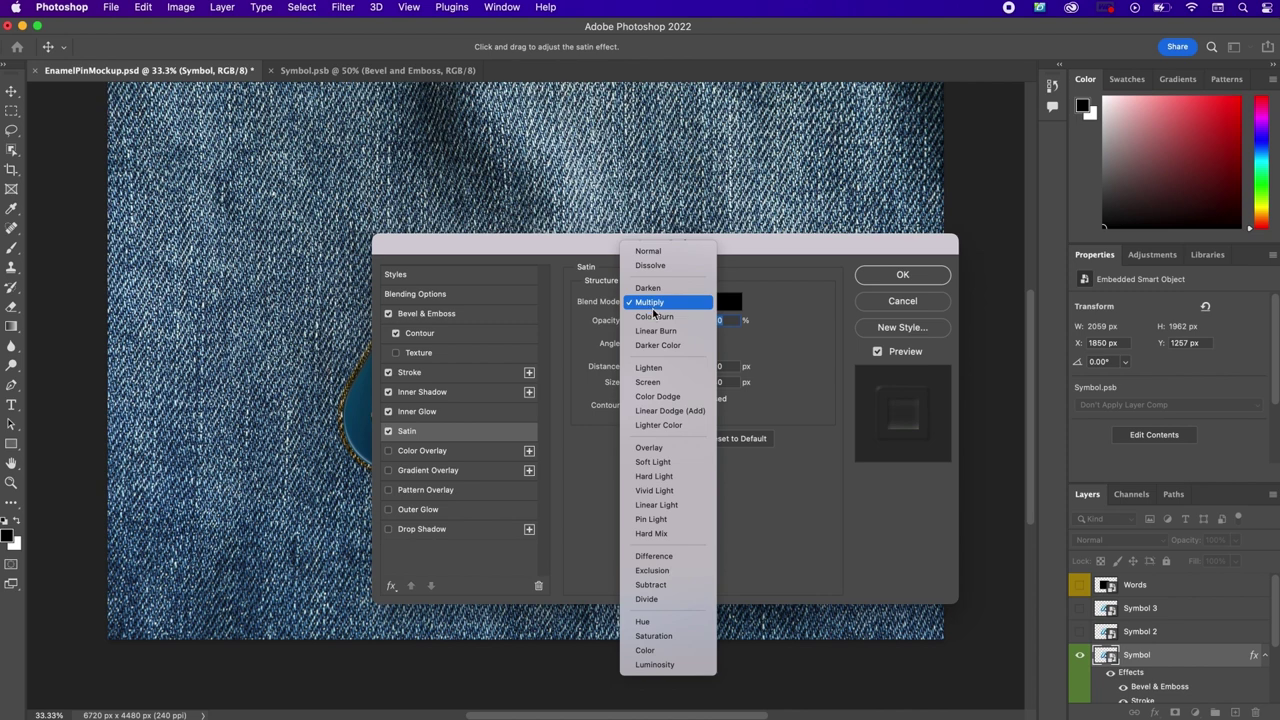
pyautogui.click(652, 316)
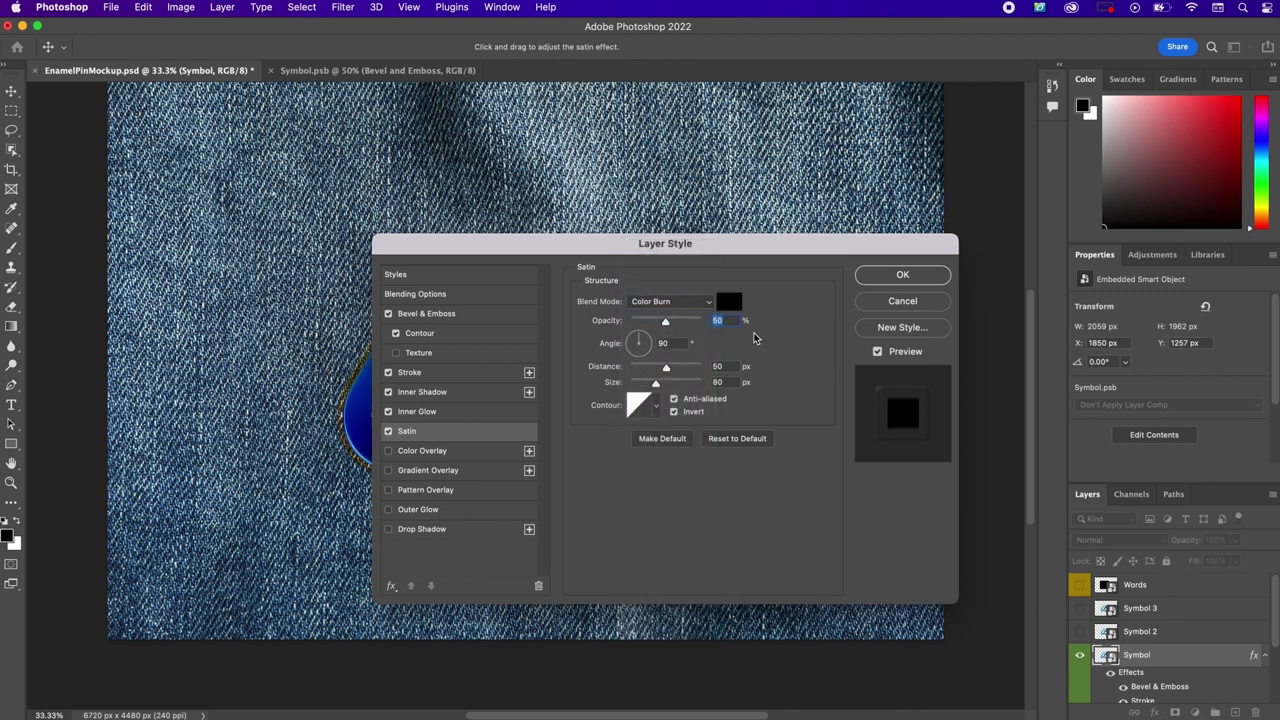
pyautogui.click(728, 306)
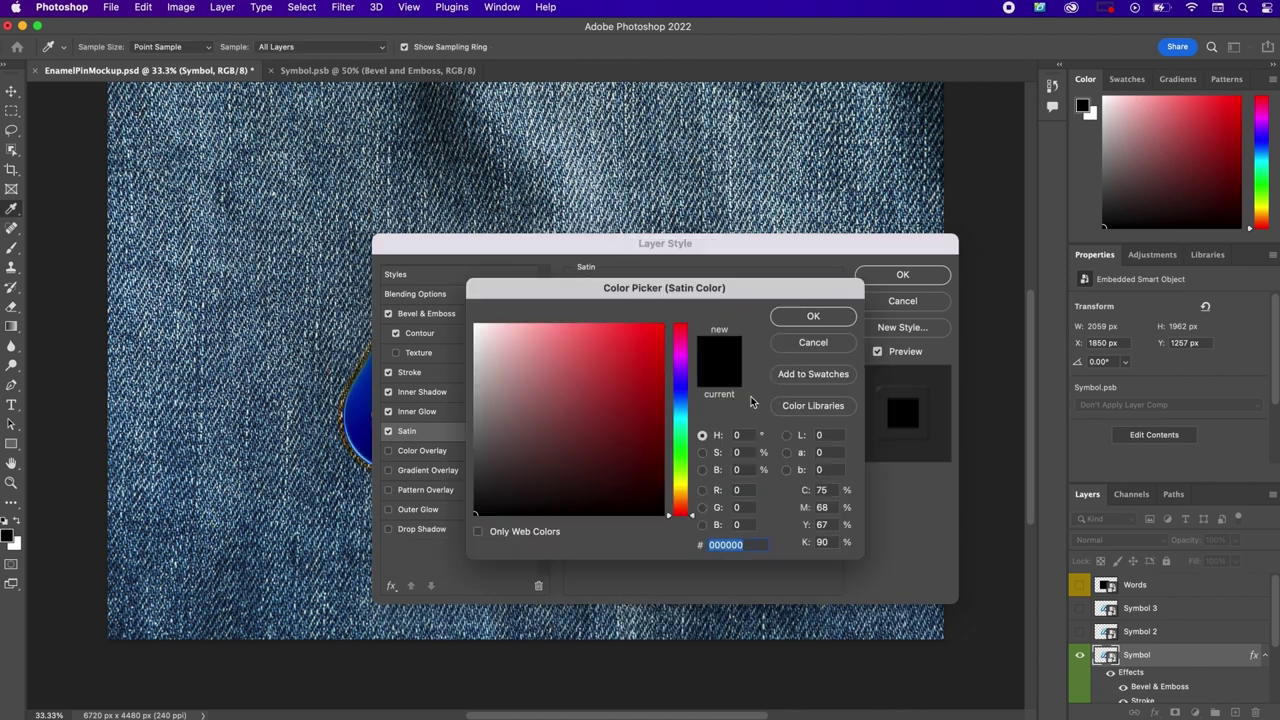
pyautogui.write('a1a1a1')
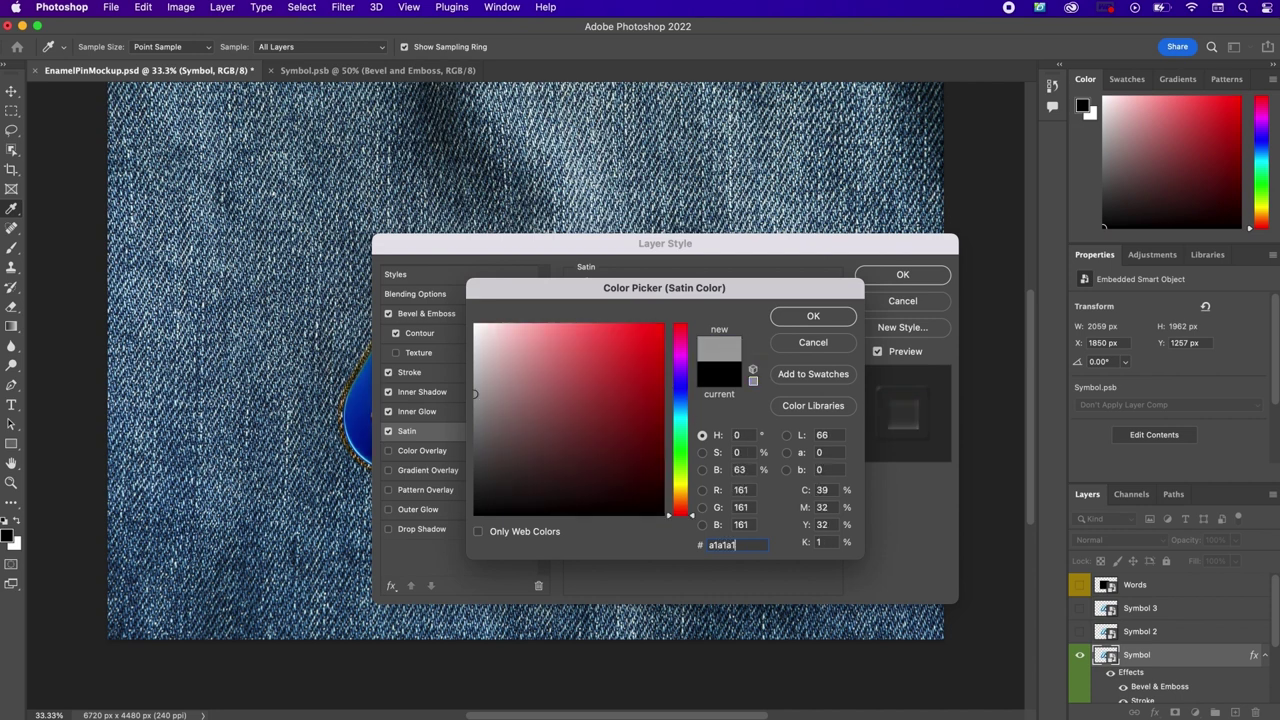
pyautogui.press('Return')
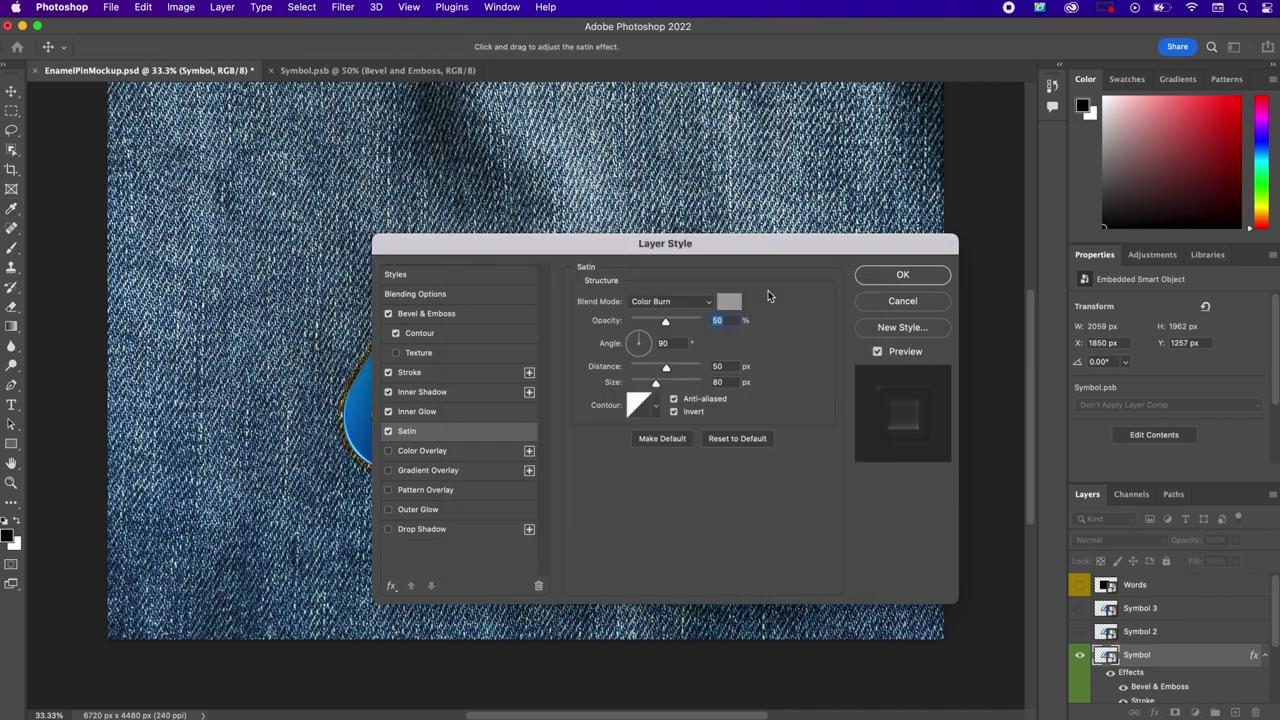
# Step: Set the satin effect's opacity to 83%, distance to 208 px and size to 213 px
pyautogui.write('83')
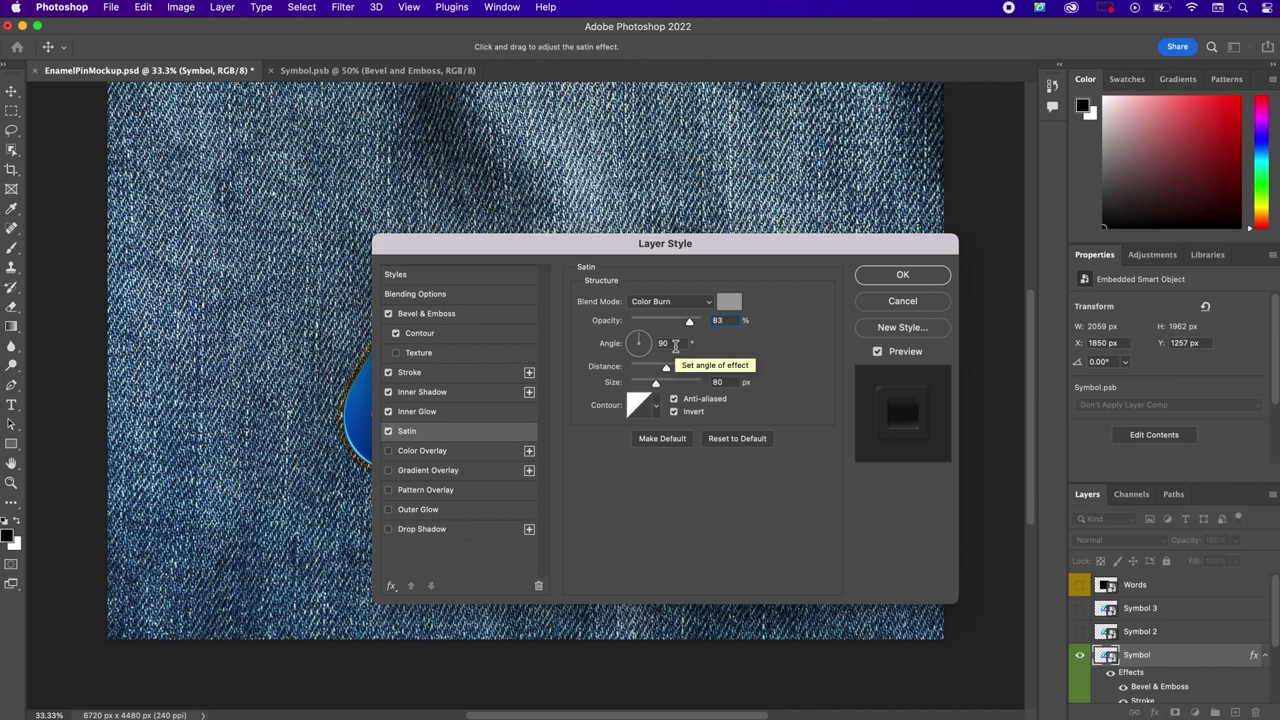
pyautogui.doubleClick(719, 366)
pyautogui.write('208')
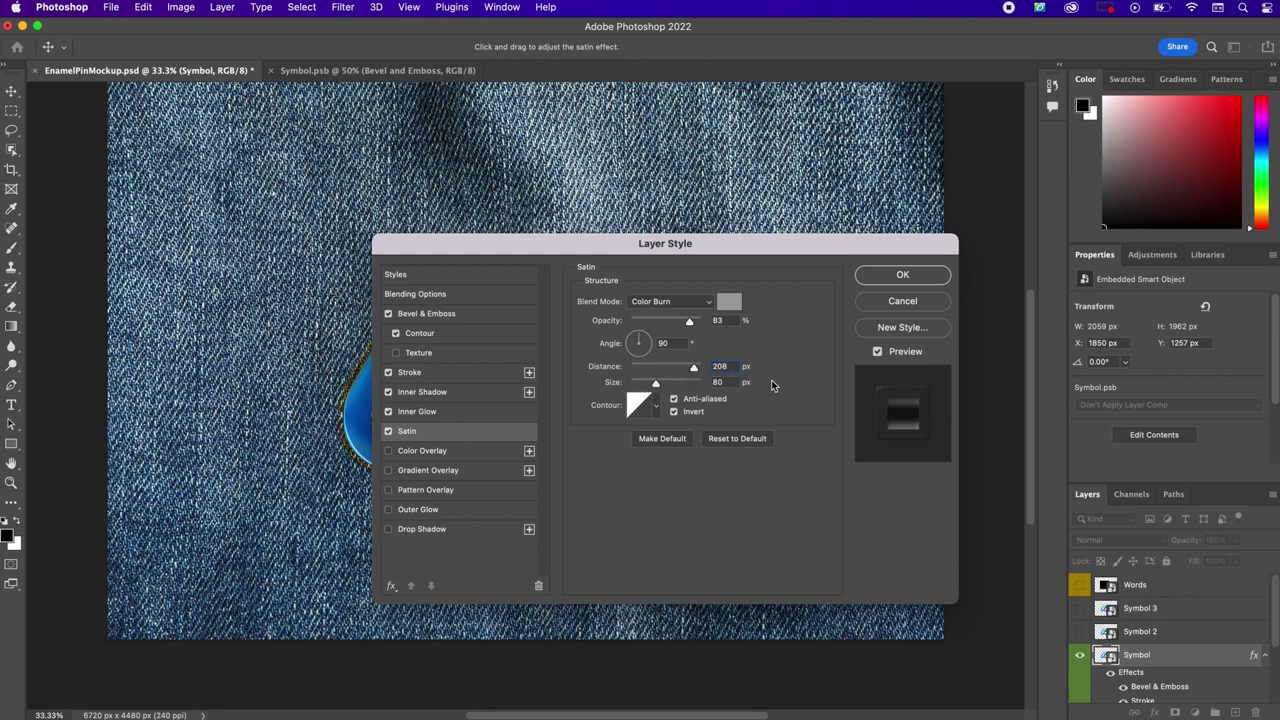
pyautogui.doubleClick(725, 383)
pyautogui.write('213')
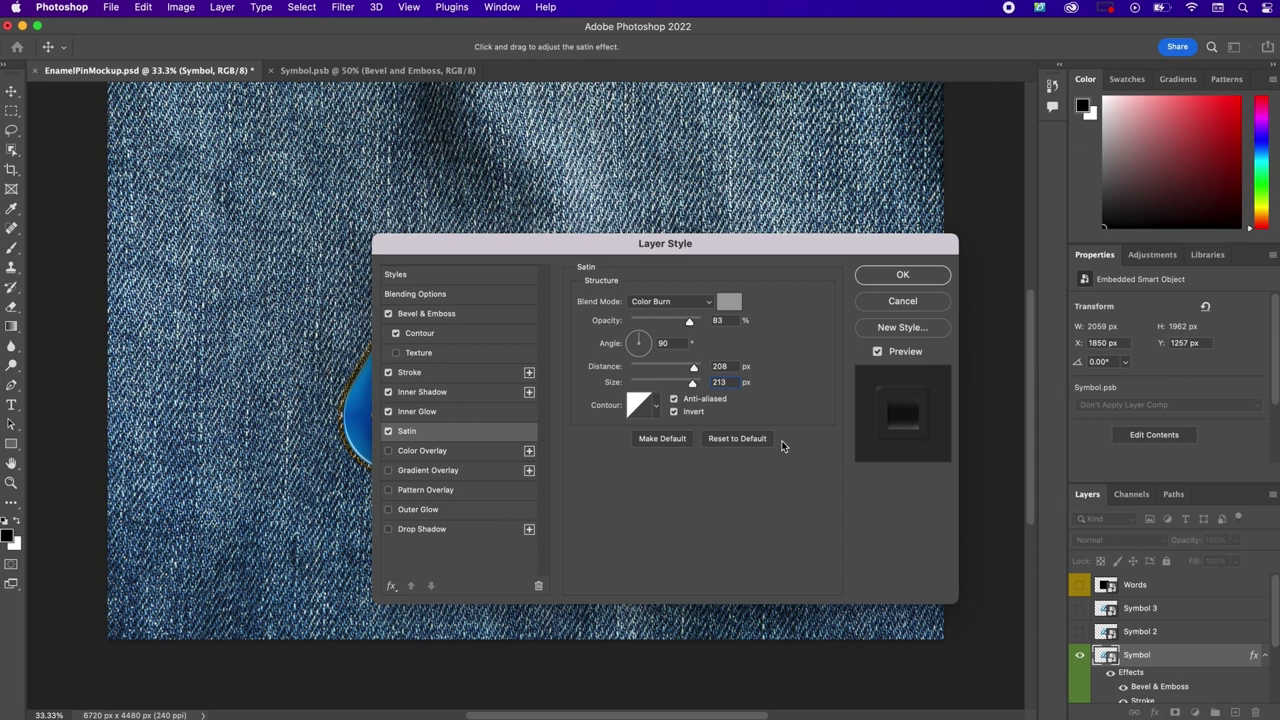
# Step: Add an Outer Glow effect to the Symbol layer with Multiply blend mode and 50% opacity
pyautogui.click(441, 509)
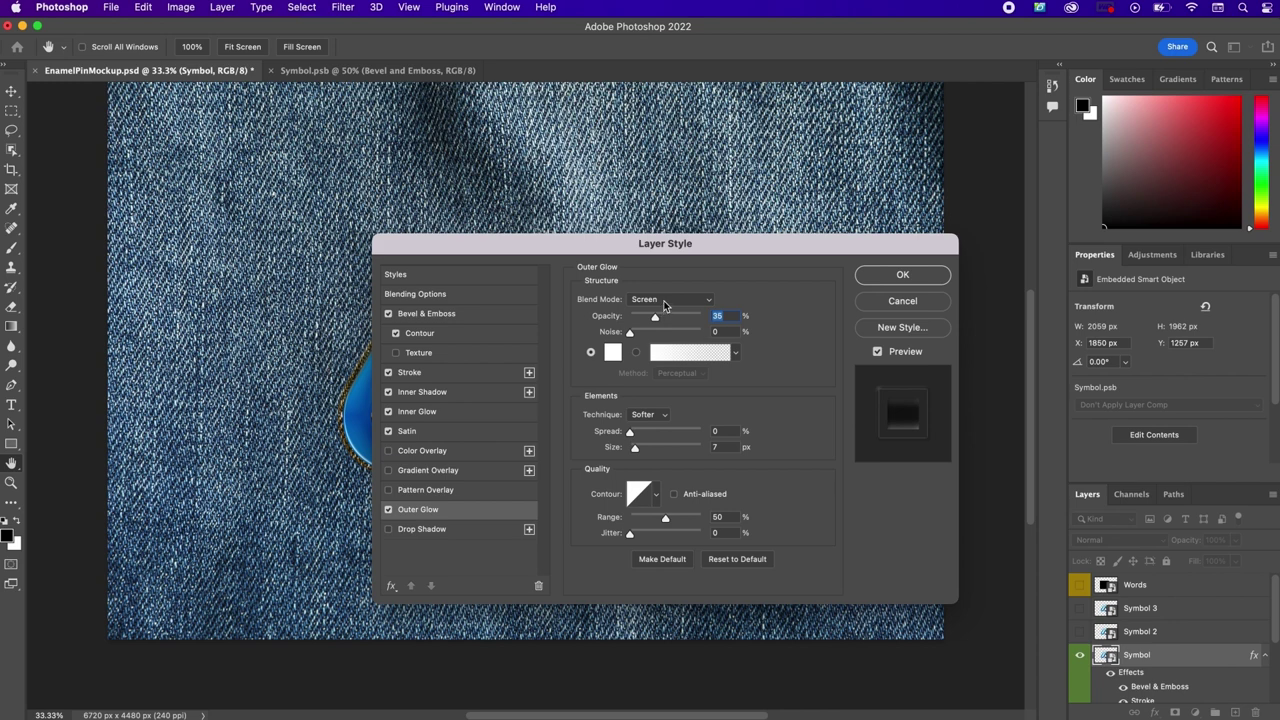
pyautogui.click(664, 302)
pyautogui.click(659, 220)
pyautogui.write('50')
# Step: Set the outer glow's colour to the dark olive 423a0b
pyautogui.click(613, 352)
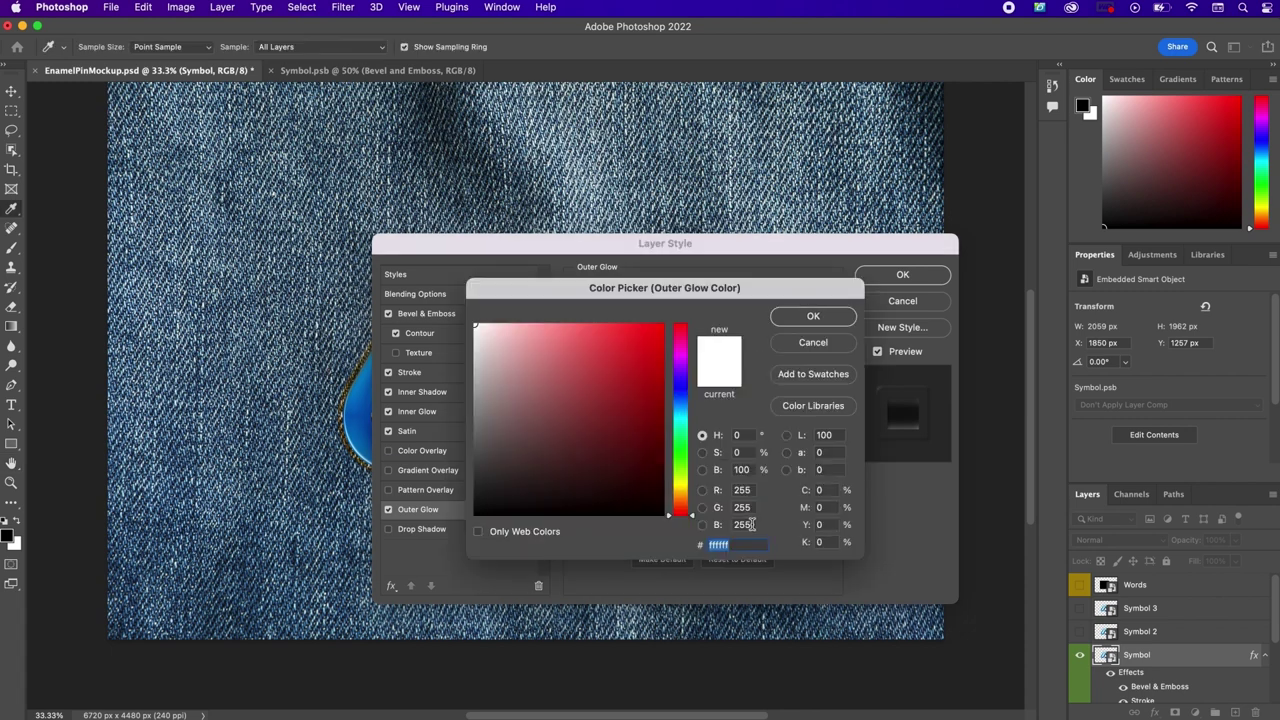
pyautogui.write('423')
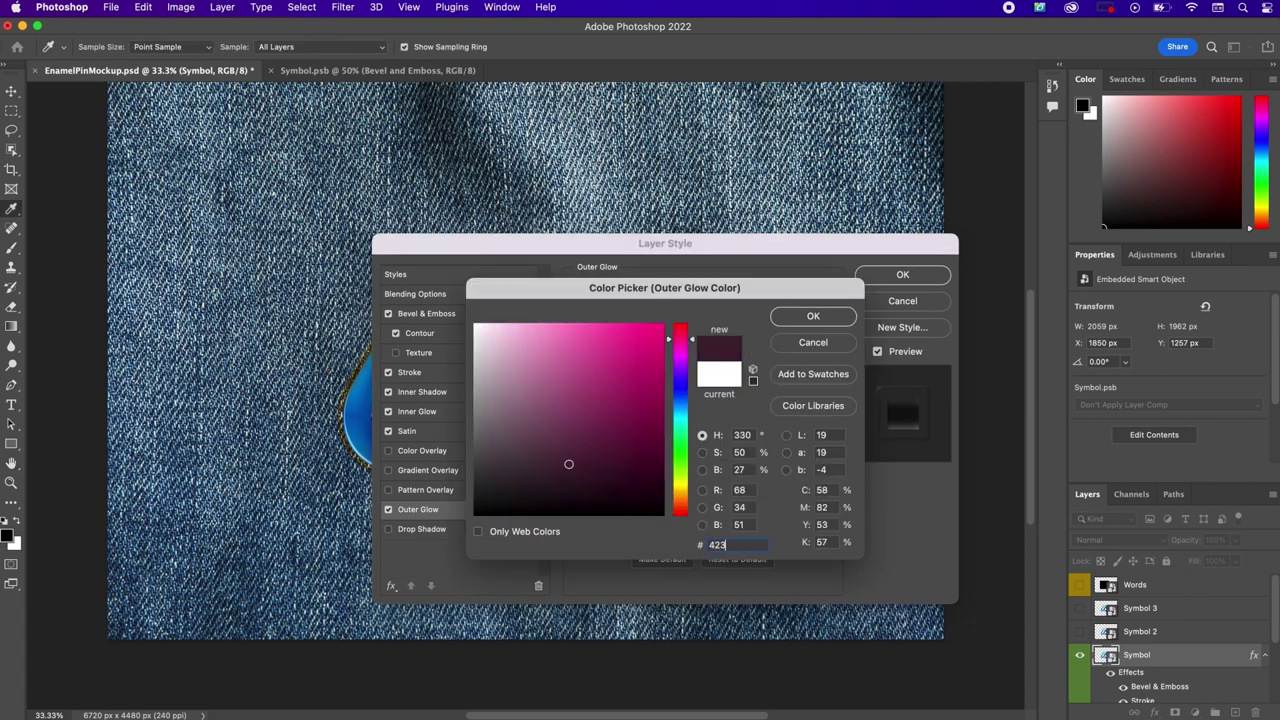
pyautogui.write('a0')
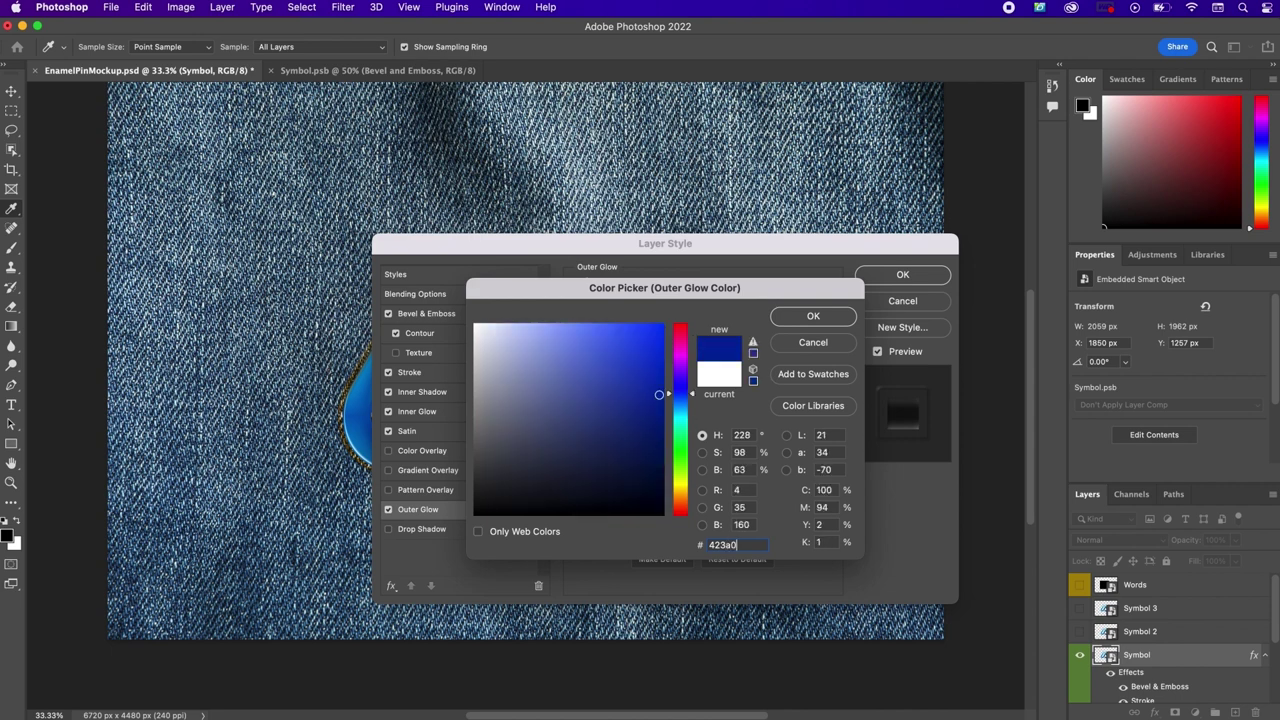
pyautogui.write('0')
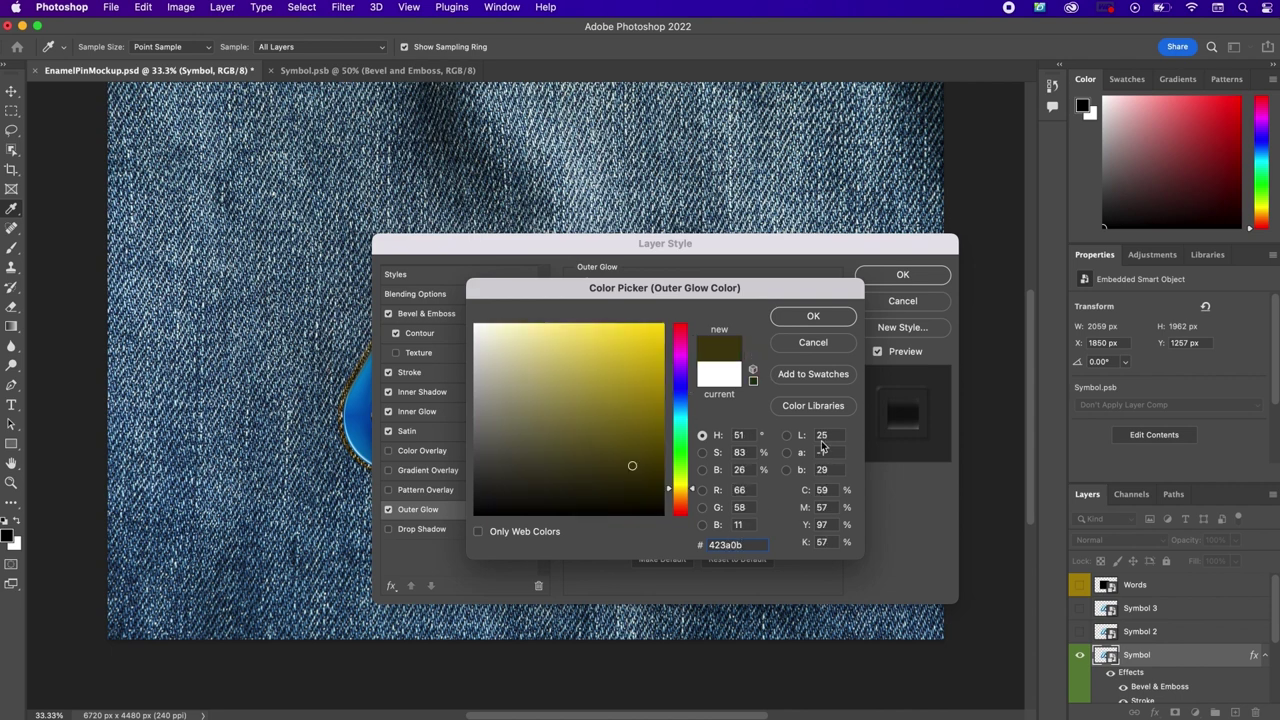
pyautogui.click(801, 321)
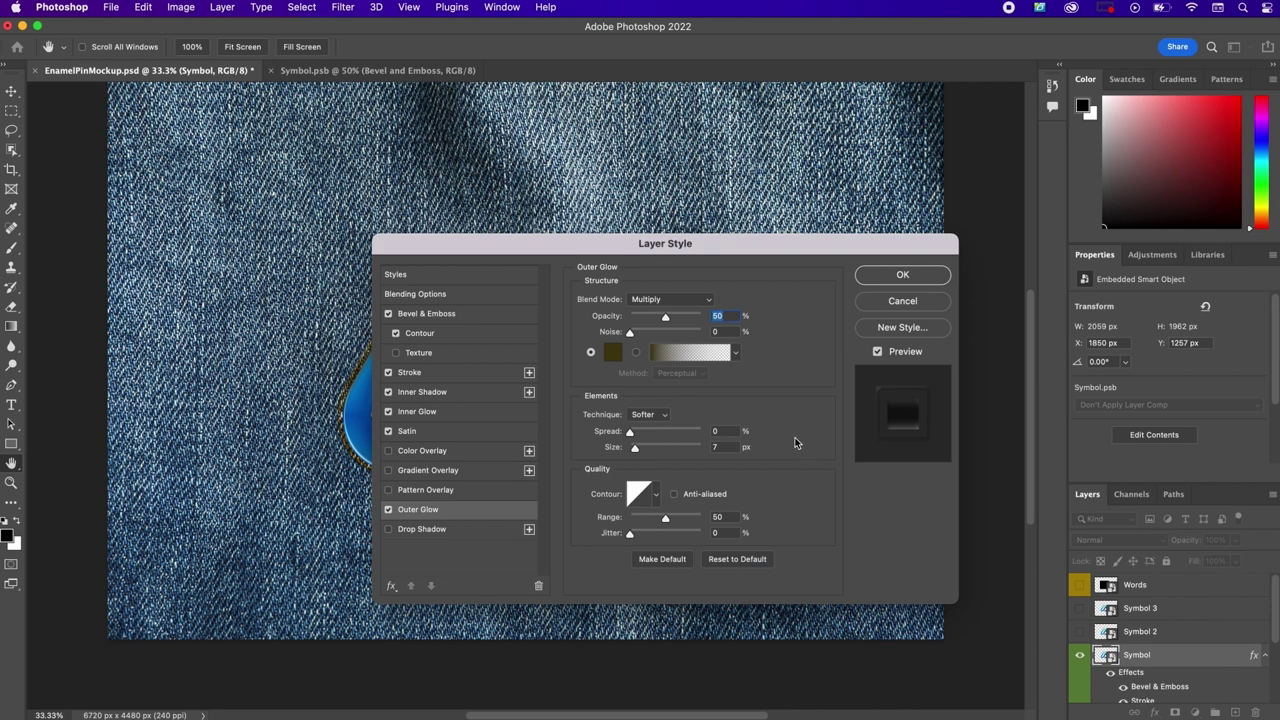
# Step: Set the outer glow's size to 49 px with the S-shaped Gaussian contour and apply the Symbol layer's style
pyautogui.scroll(-3, 796, 443)
pyautogui.scroll(2, 700, 430)
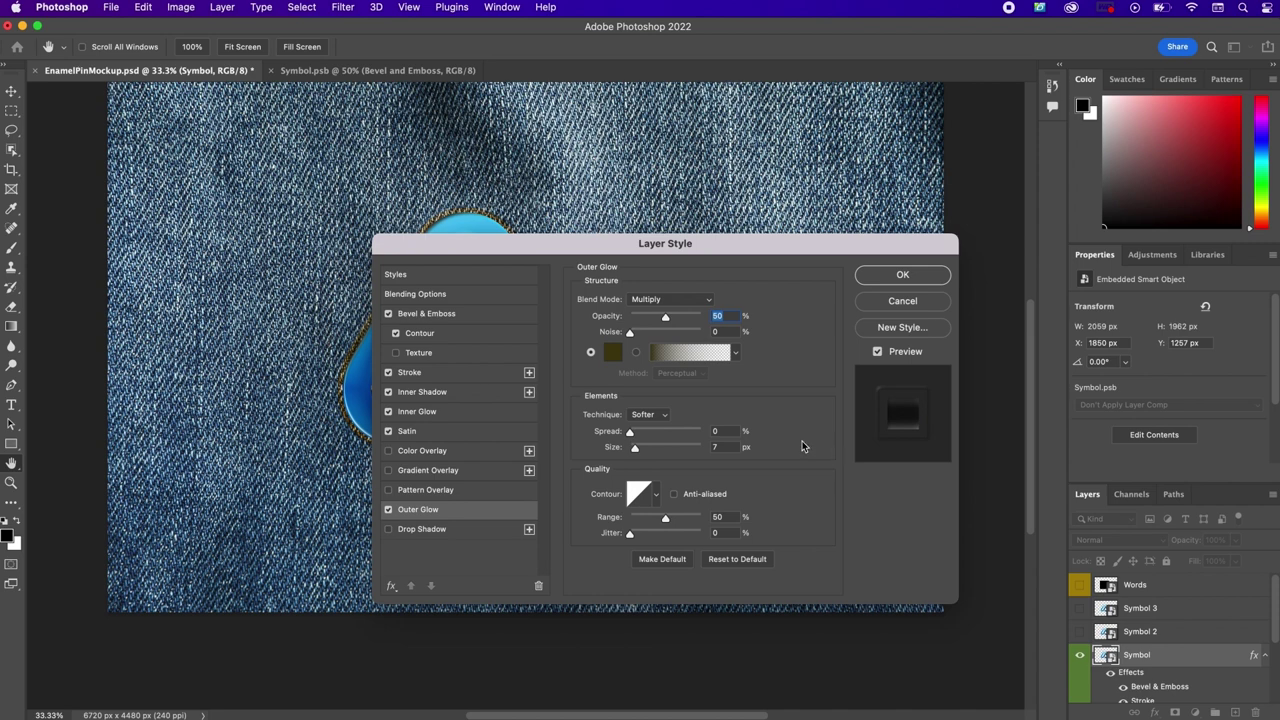
pyautogui.click(716, 447)
pyautogui.write('49')
pyautogui.click(657, 496)
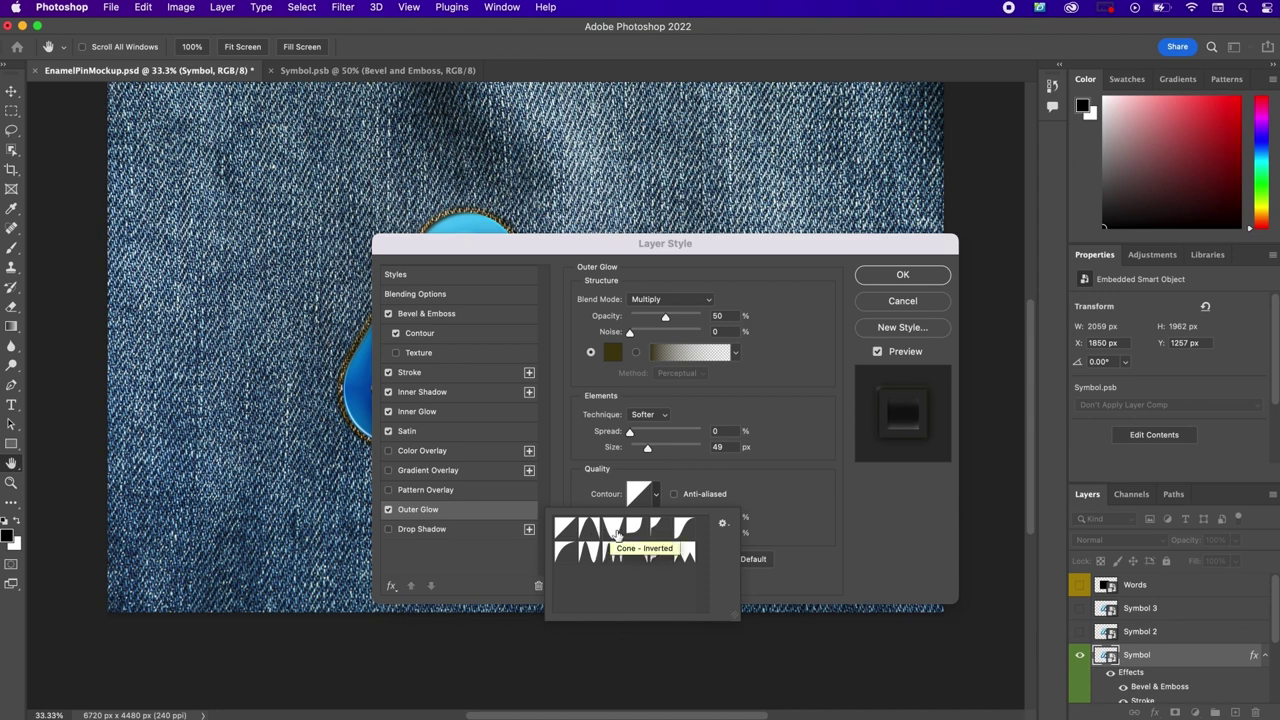
pyautogui.click(684, 527)
pyautogui.click(850, 518)
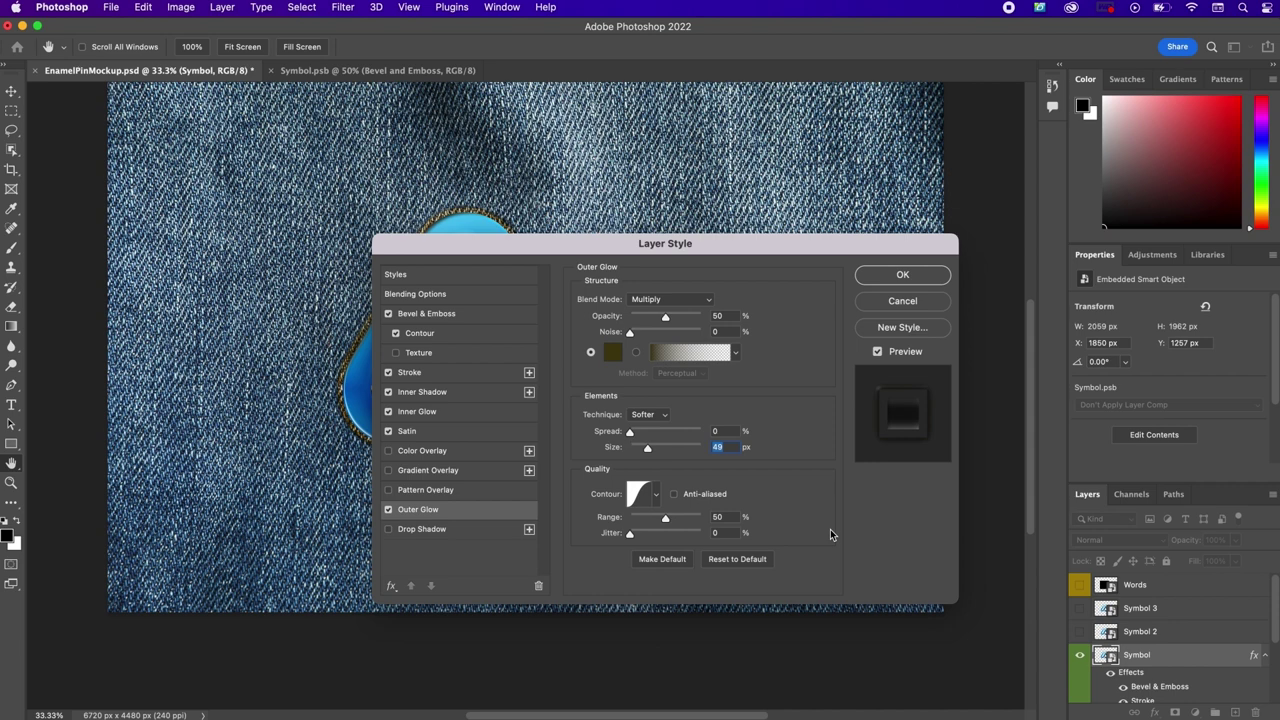
pyautogui.click(900, 277)
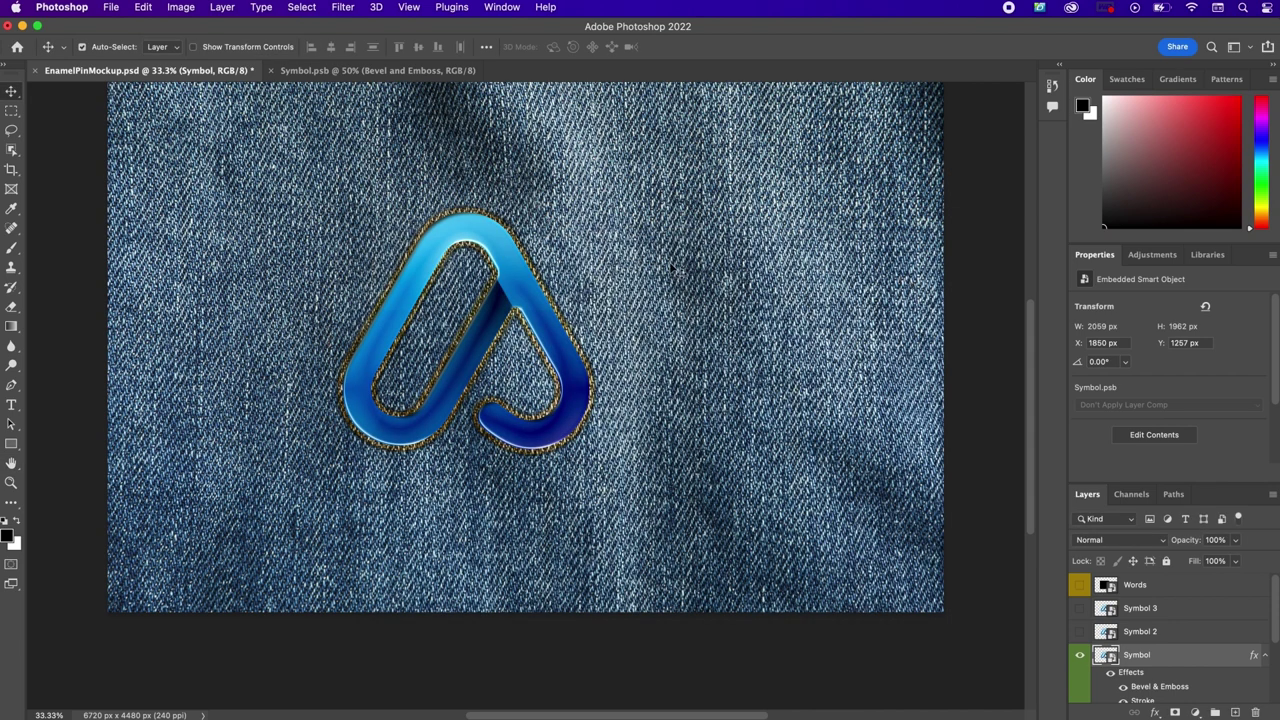
# Step: Apply an Add Noise filter to the Symbol layer with 8% amount, Uniform distribution and Monochromatic enabled
pyautogui.scroll(3, 672, 268)
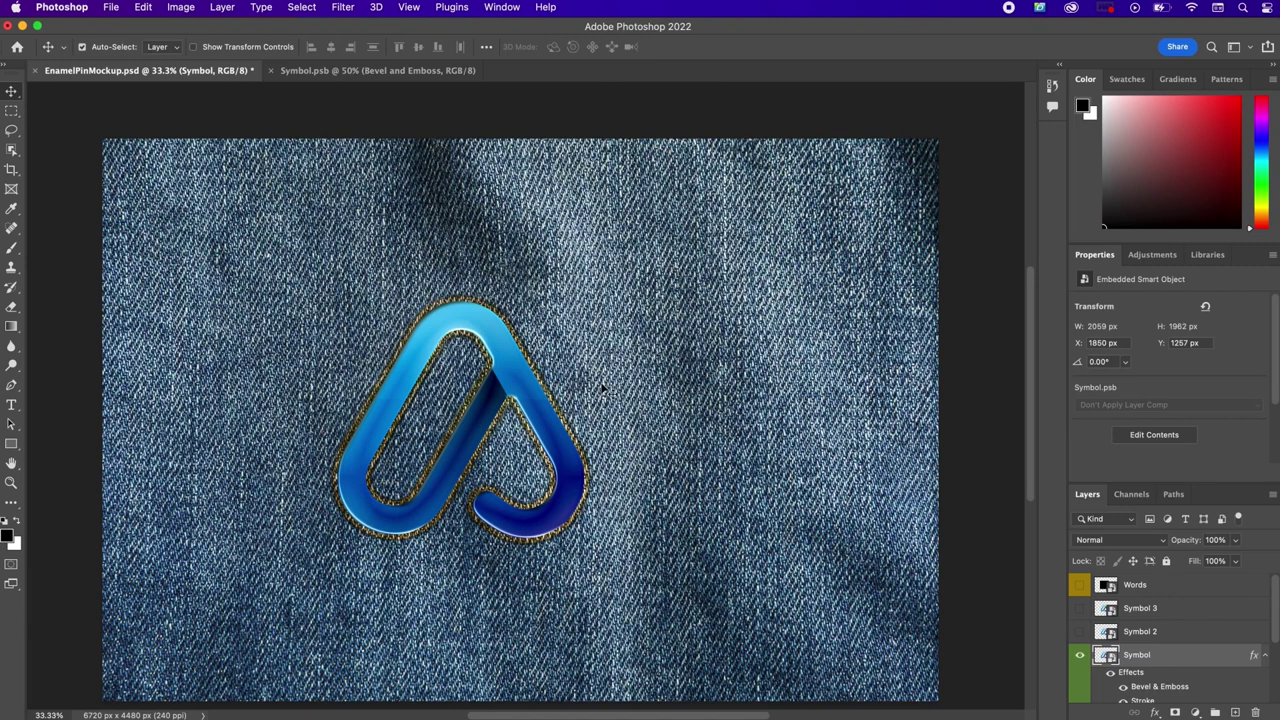
pyautogui.scroll(-2, 603, 390)
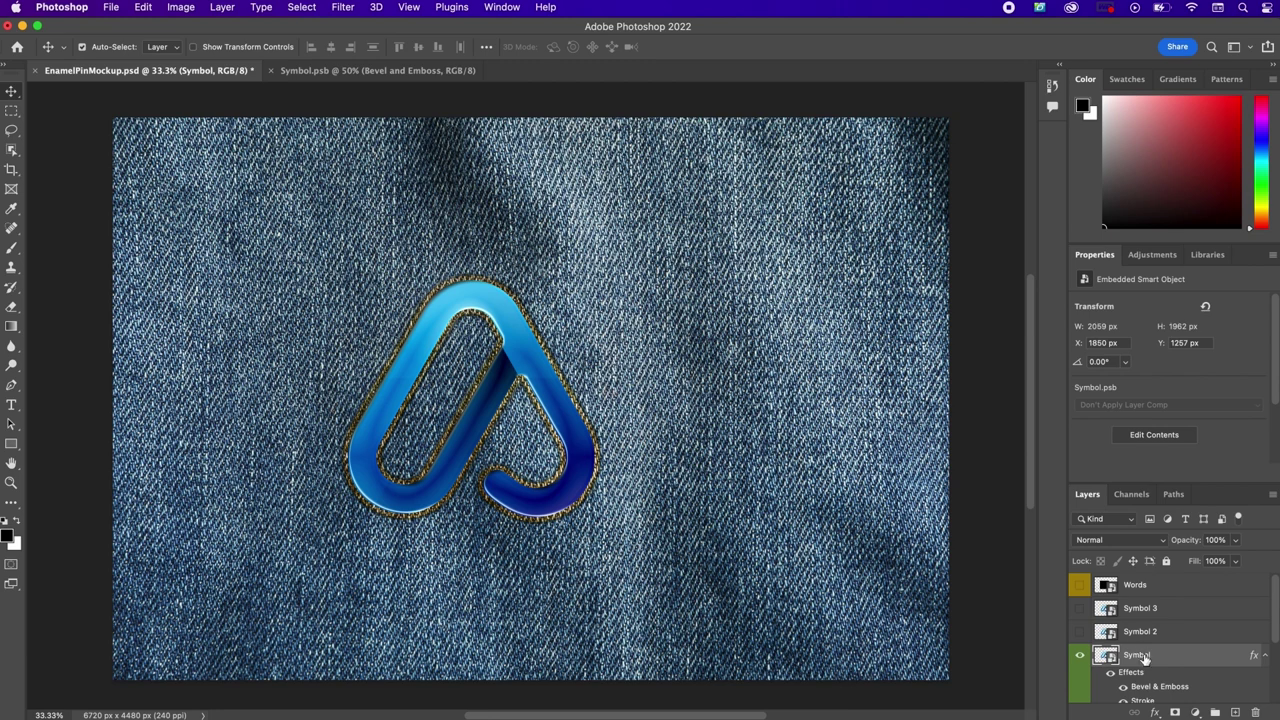
pyautogui.click(339, 7)
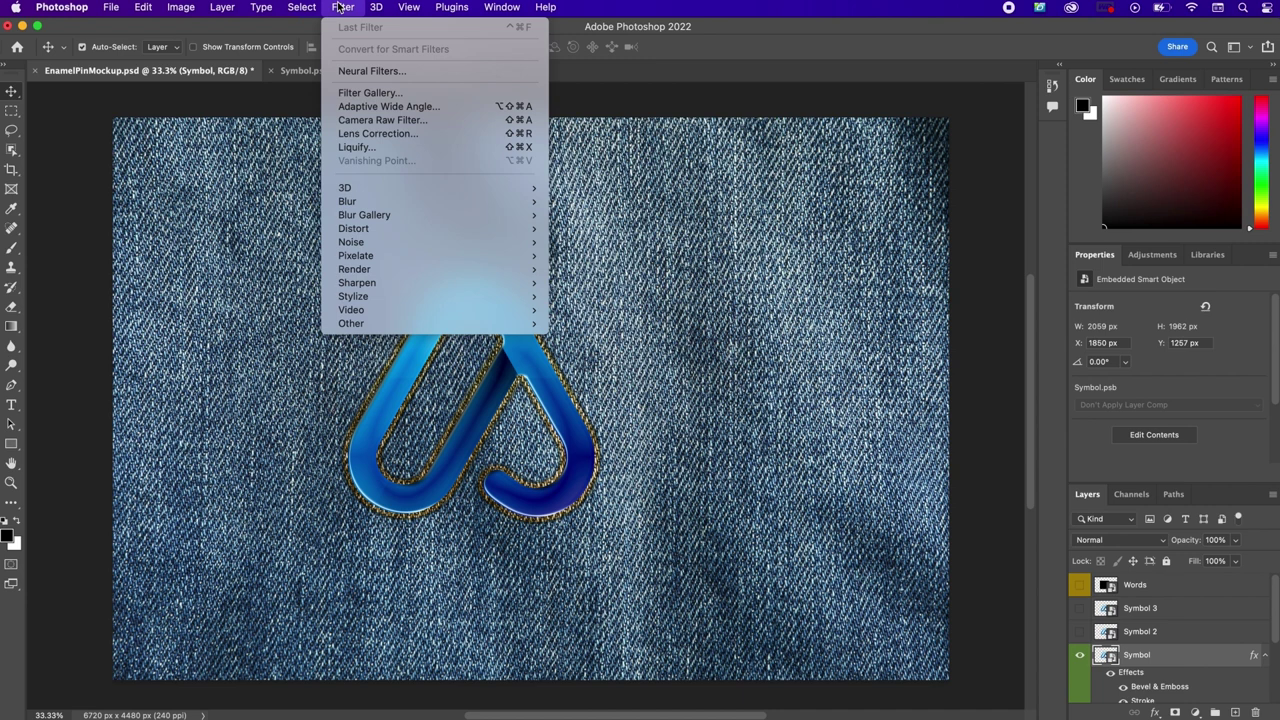
pyautogui.moveTo(440, 203)
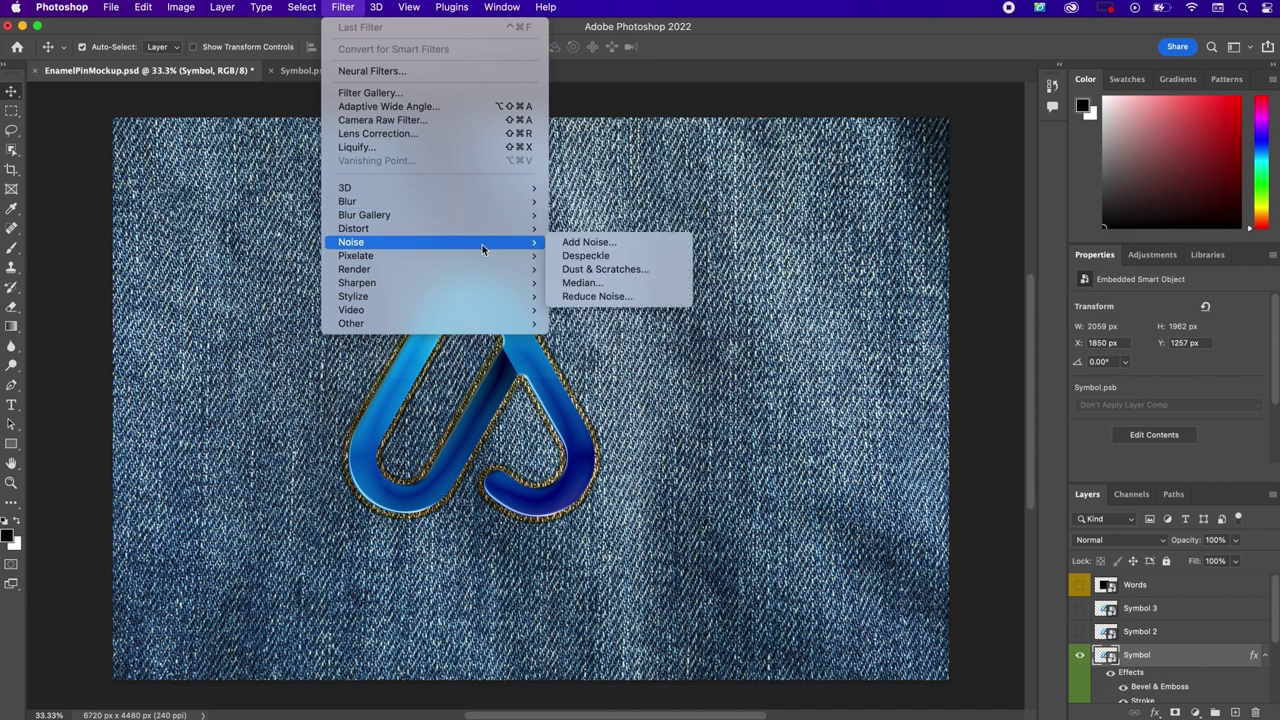
pyautogui.moveTo(473, 243)
pyautogui.click(614, 242)
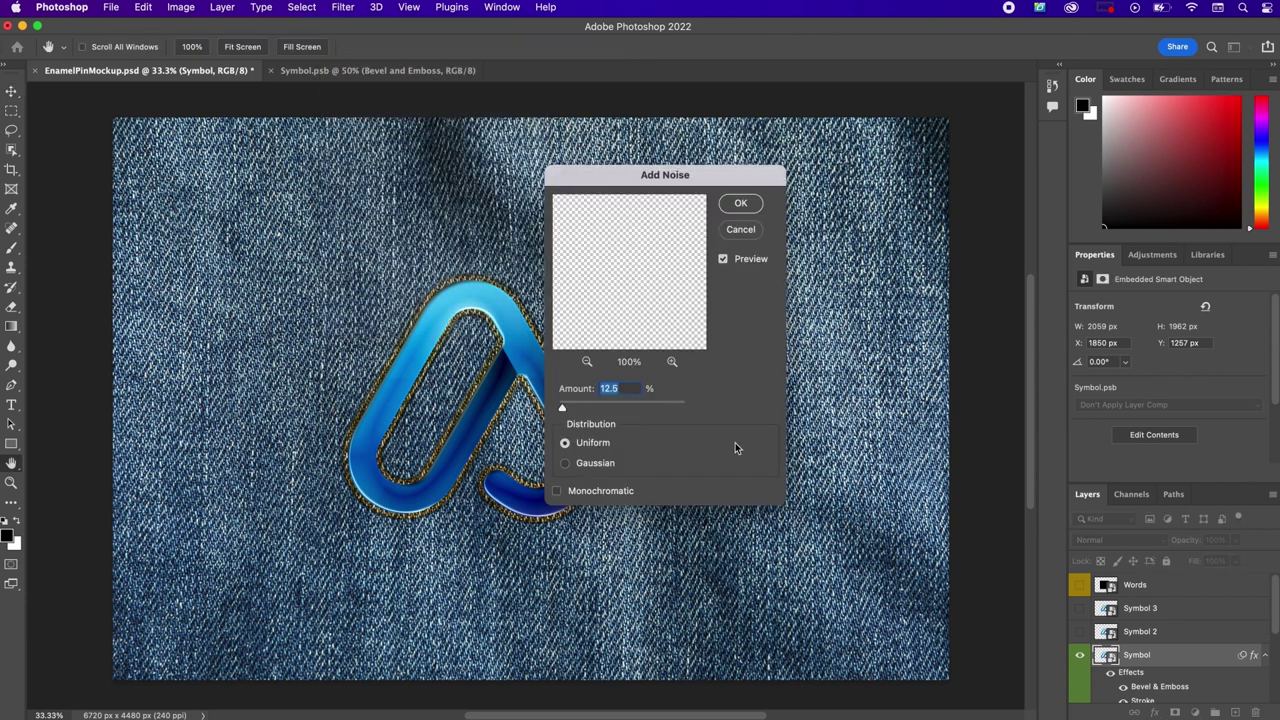
pyautogui.write('8')
pyautogui.click(597, 492)
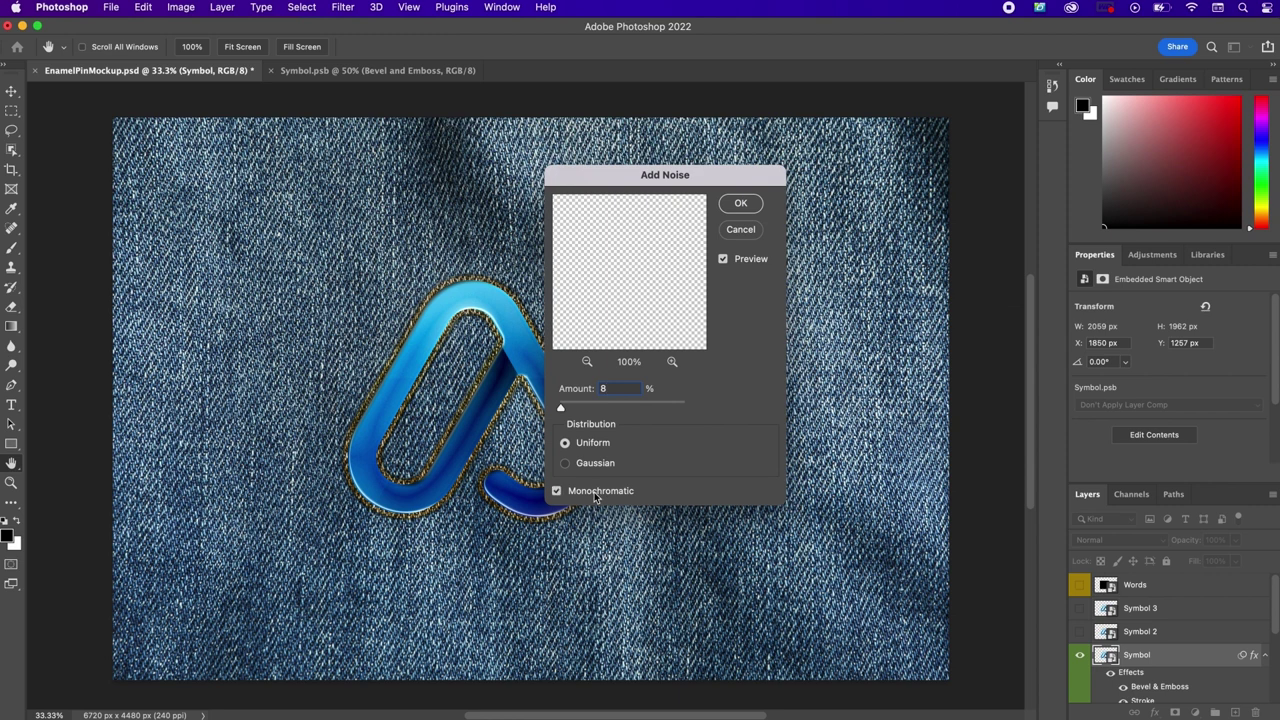
pyautogui.click(740, 204)
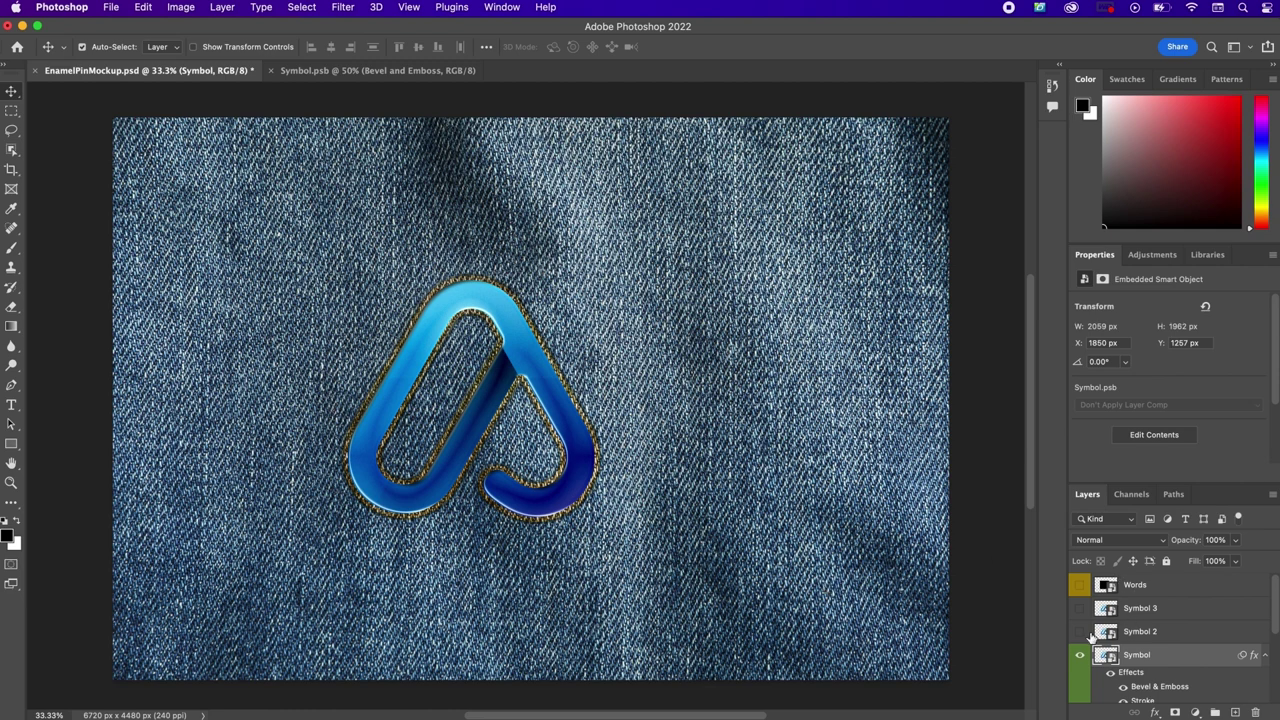
# Step: Make the Symbol 2 layer visible and move it beneath the Symbol layer, just above Icon
pyautogui.click(1147, 637)
pyautogui.click(1080, 631)
pyautogui.scroll(-2, 1136, 630)
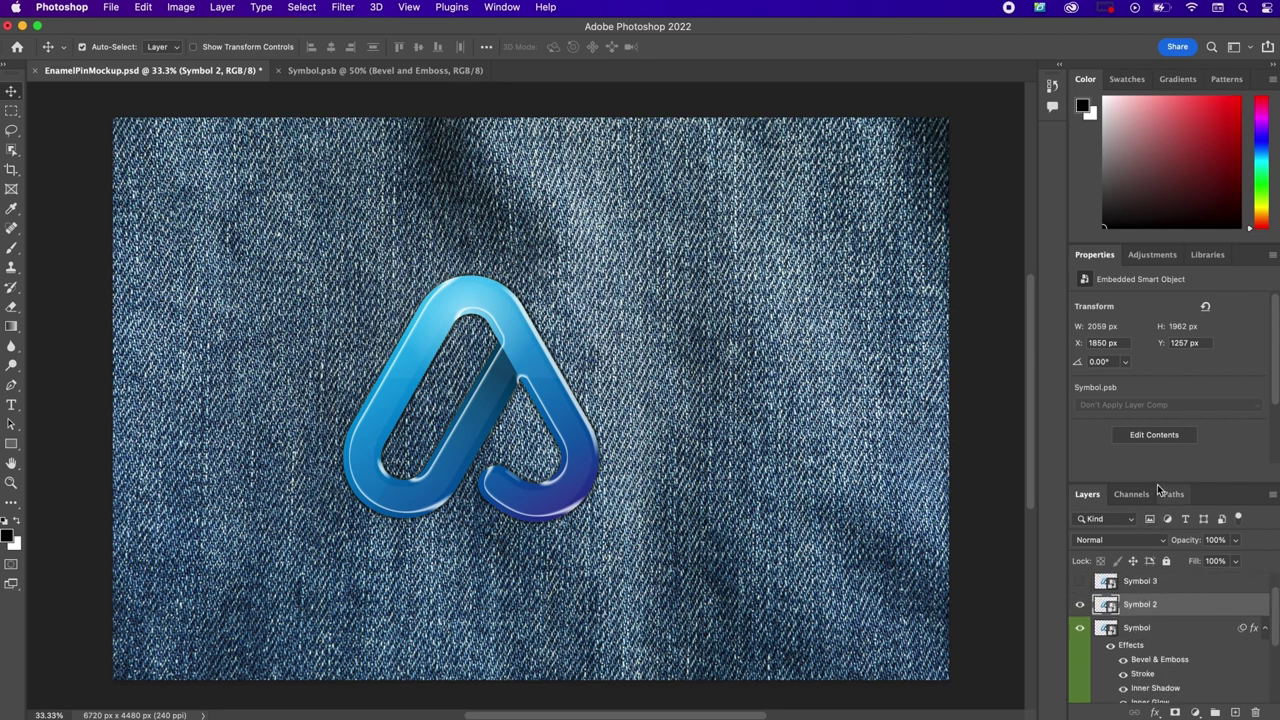
pyautogui.moveTo(1160, 486); pyautogui.dragTo(1138, 294)
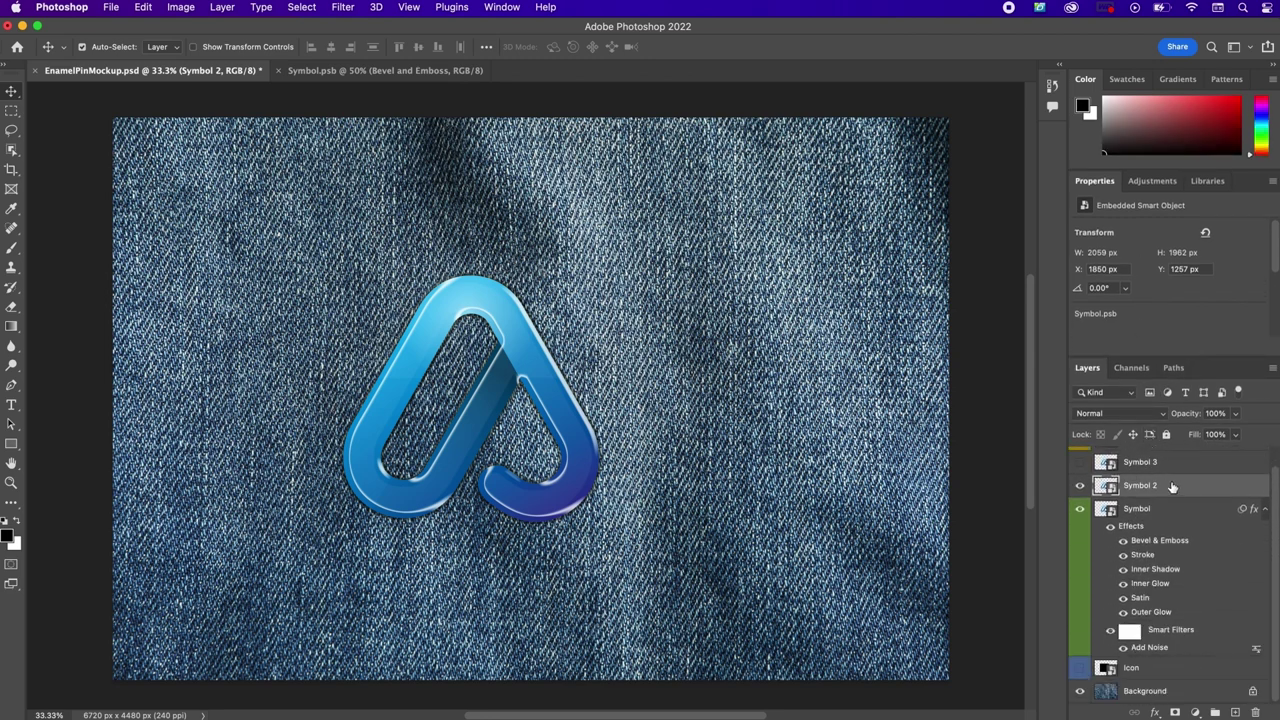
pyautogui.moveTo(1172, 487); pyautogui.dragTo(1166, 641)
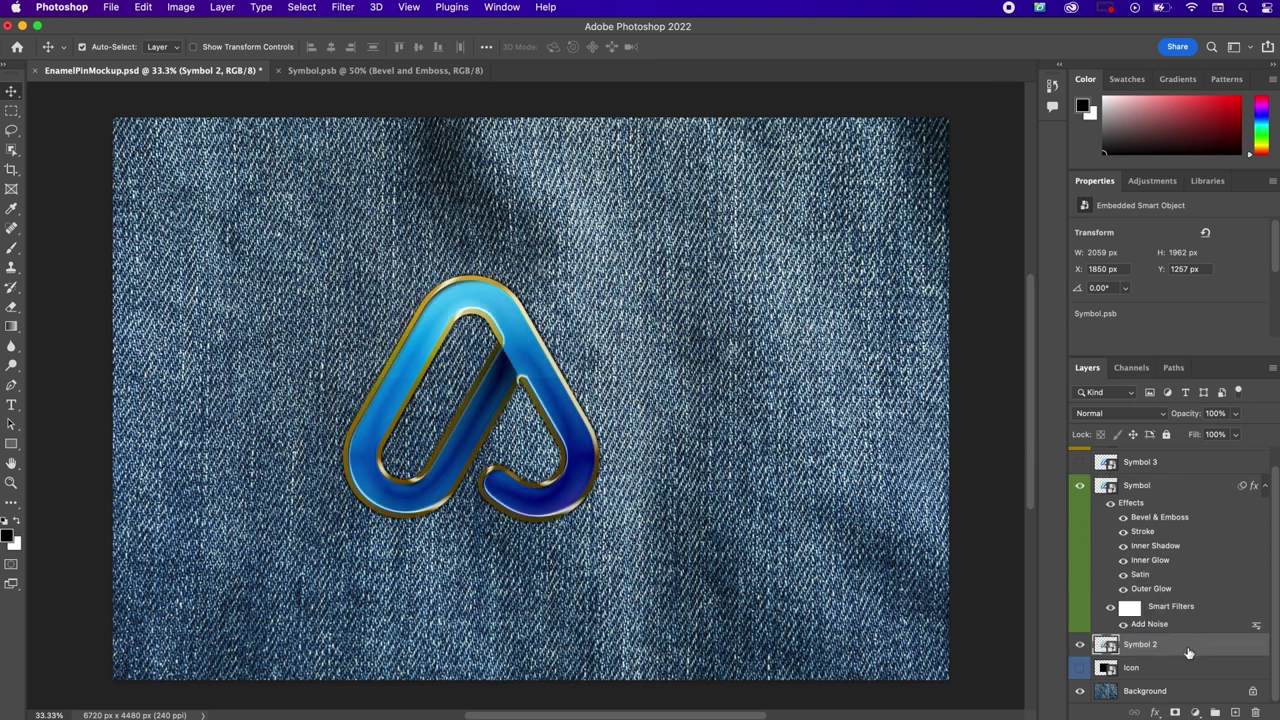
# Step: Add a Drop Shadow effect to the Symbol 2 layer with Normal blend mode and 100% opacity
pyautogui.doubleClick(1188, 650)
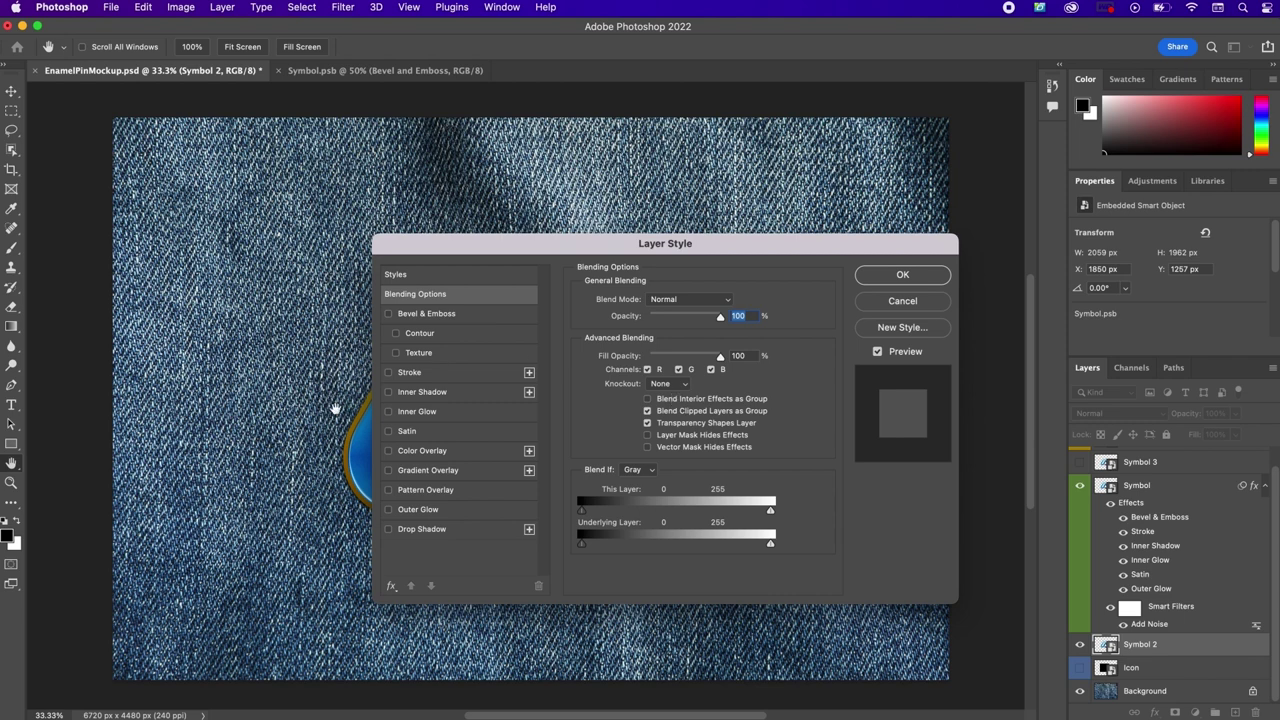
pyautogui.click(444, 531)
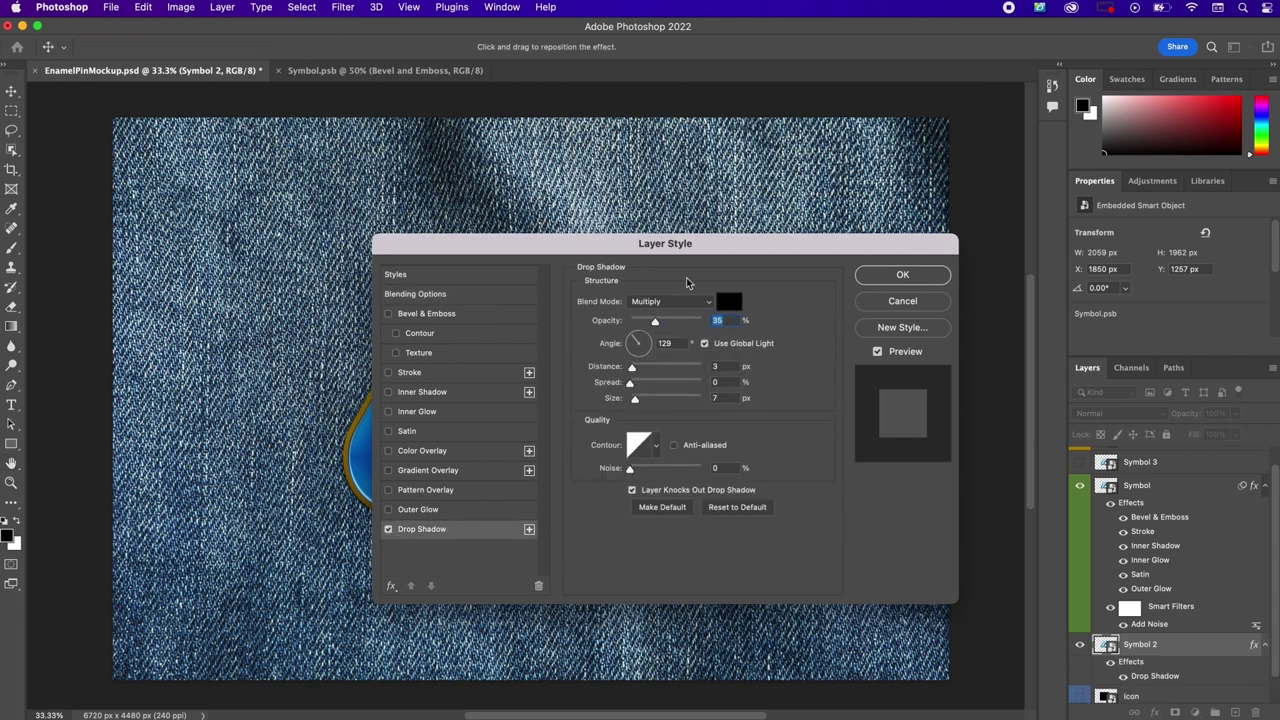
pyautogui.click(676, 302)
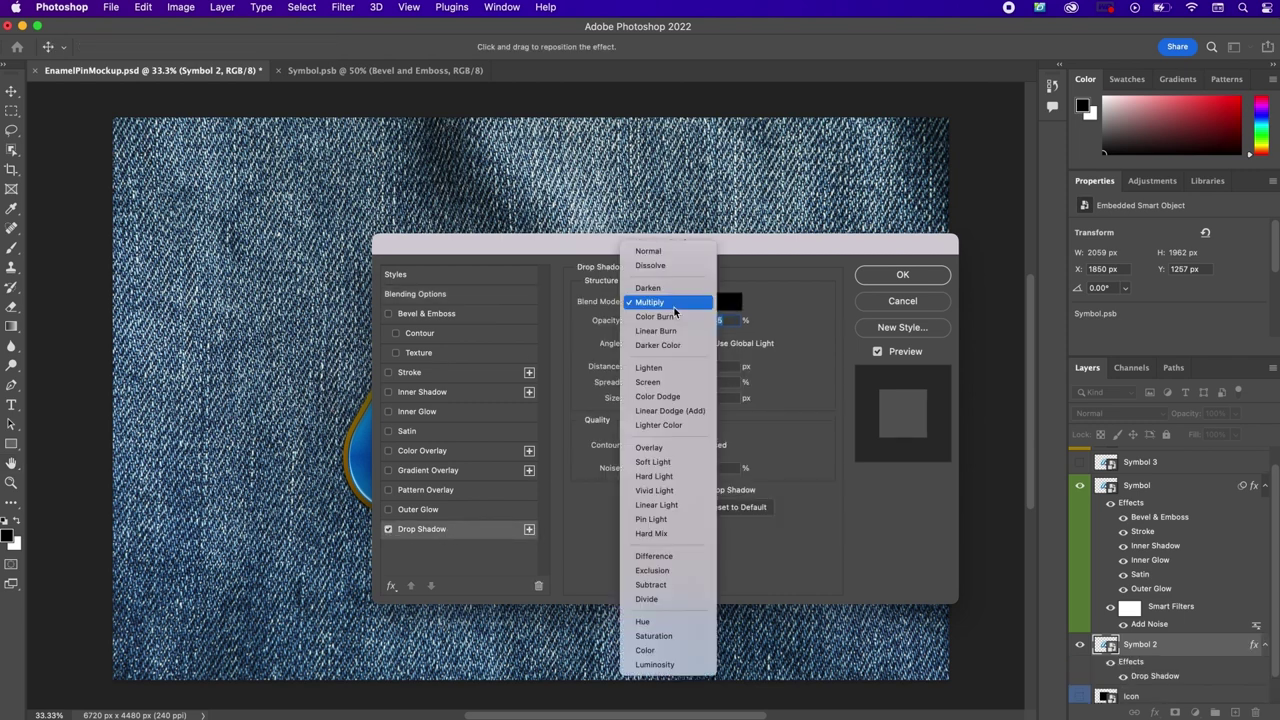
pyautogui.click(666, 254)
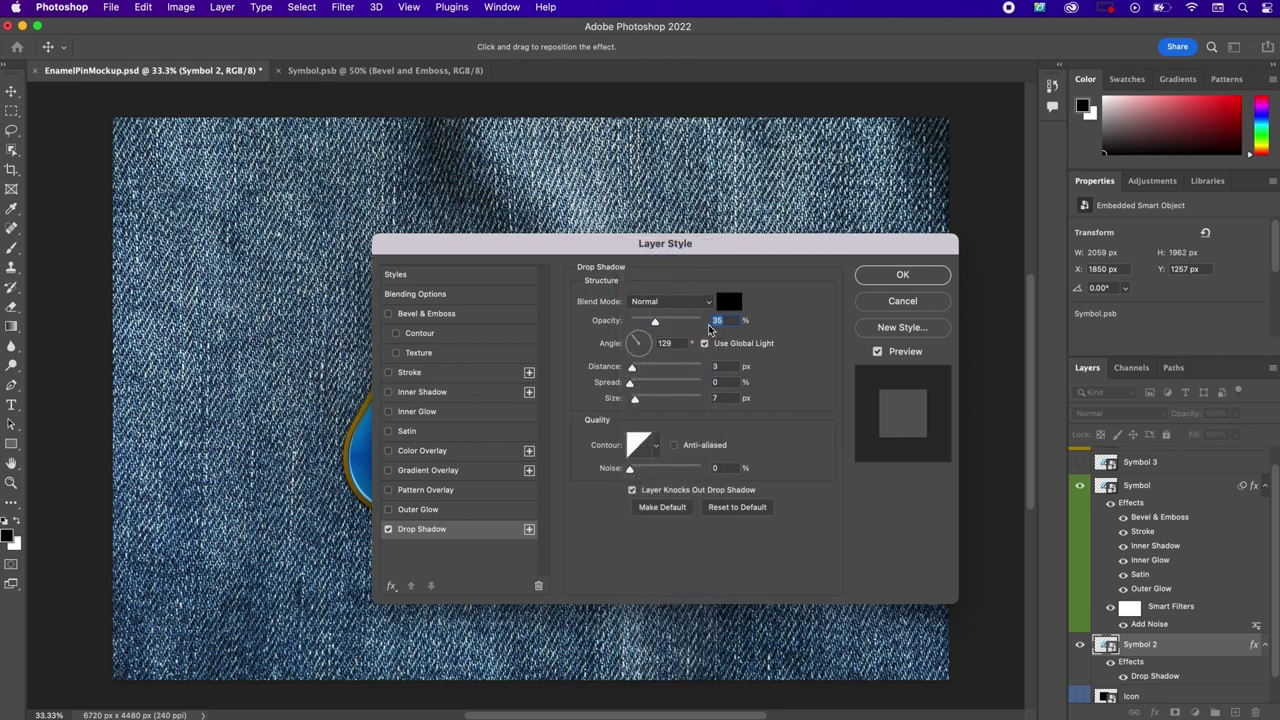
pyautogui.write('100')
# Step: Set the drop shadow's colour to the dark green 354e15
pyautogui.click(740, 302)
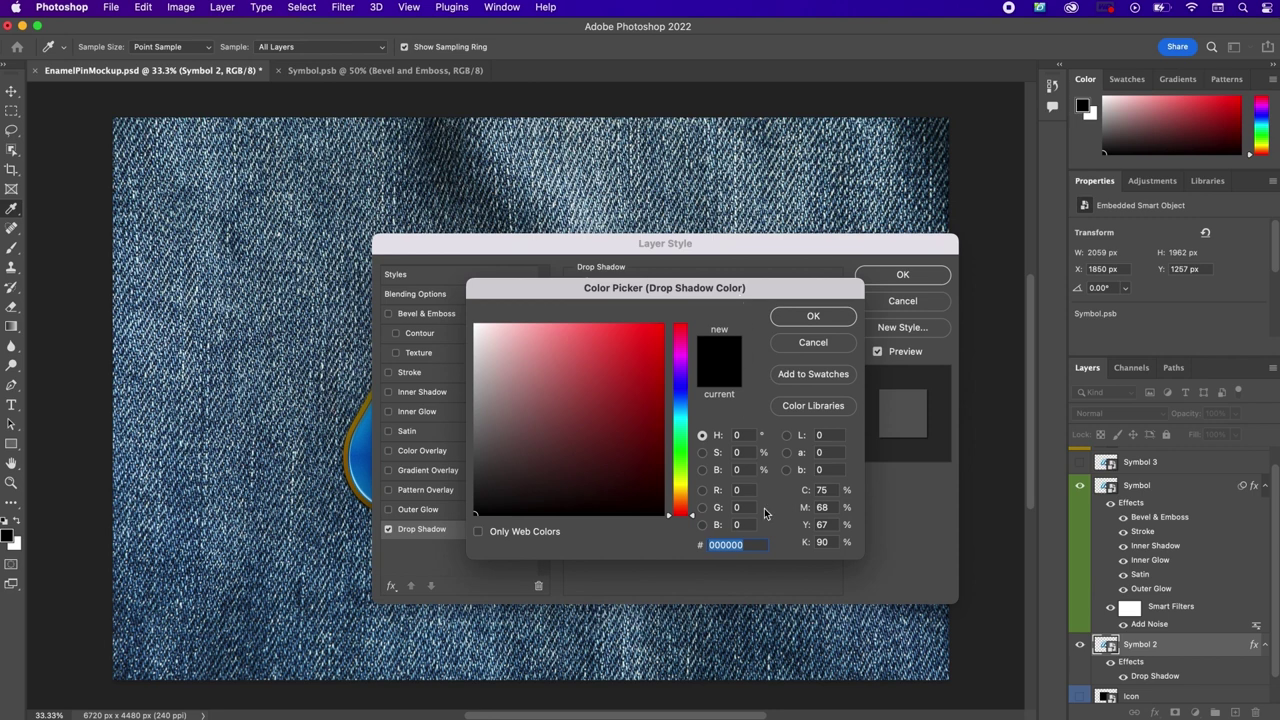
pyautogui.write('3')
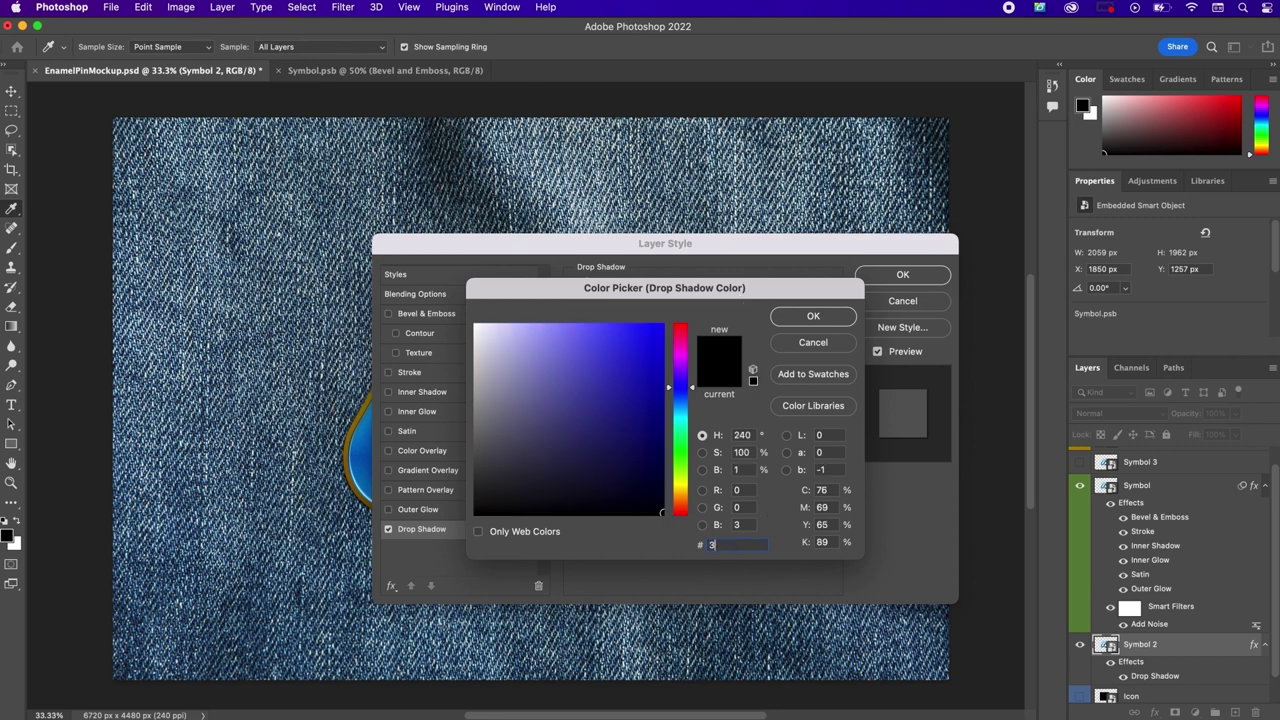
pyautogui.write('54e')
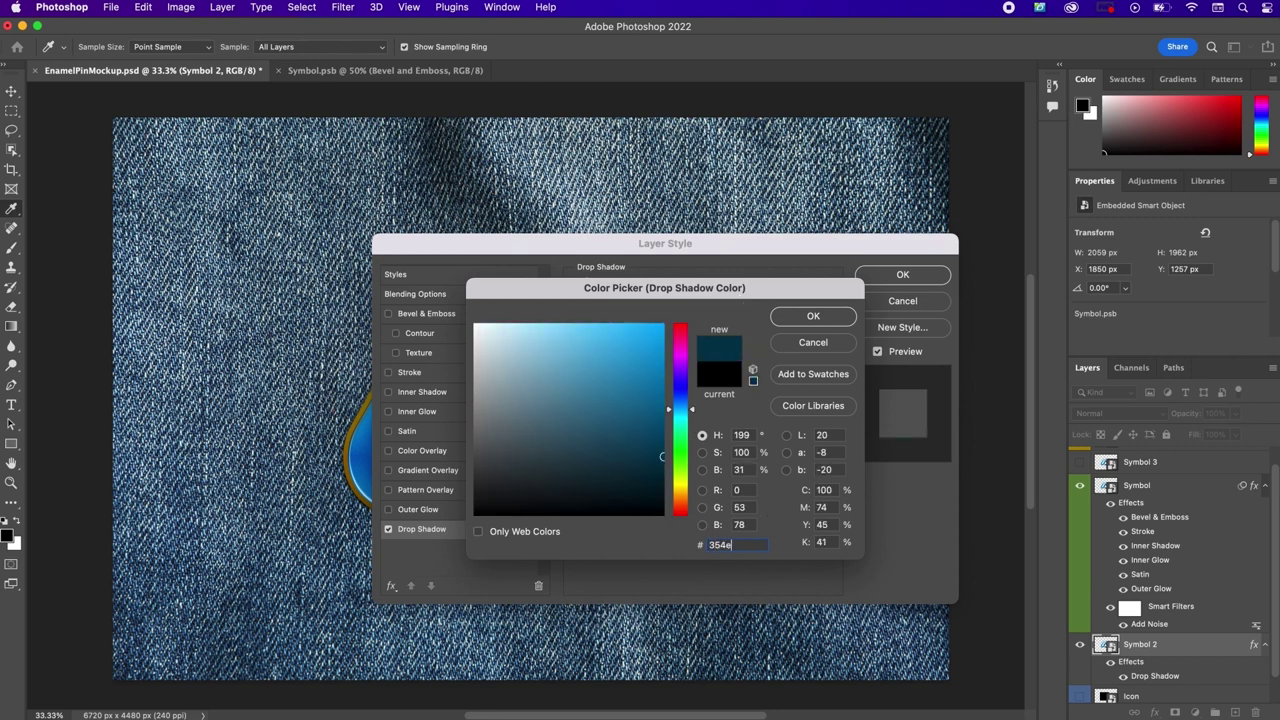
pyautogui.write('15')
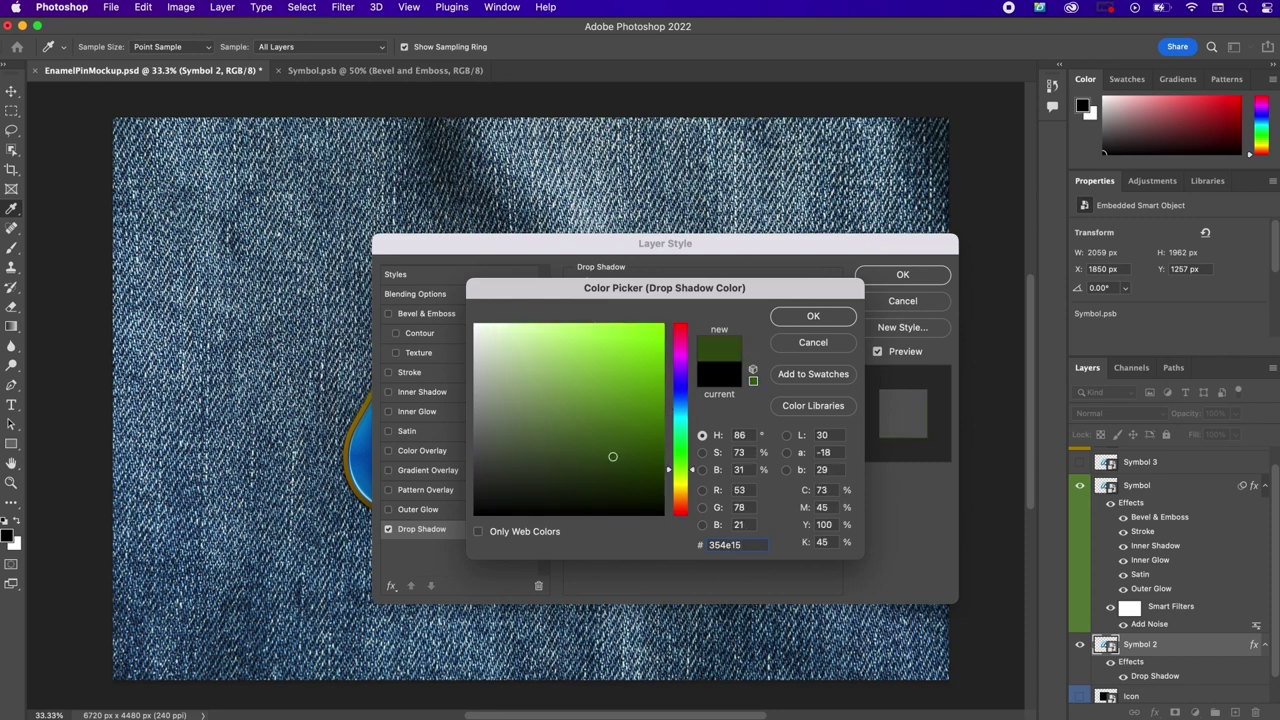
pyautogui.press('Return')
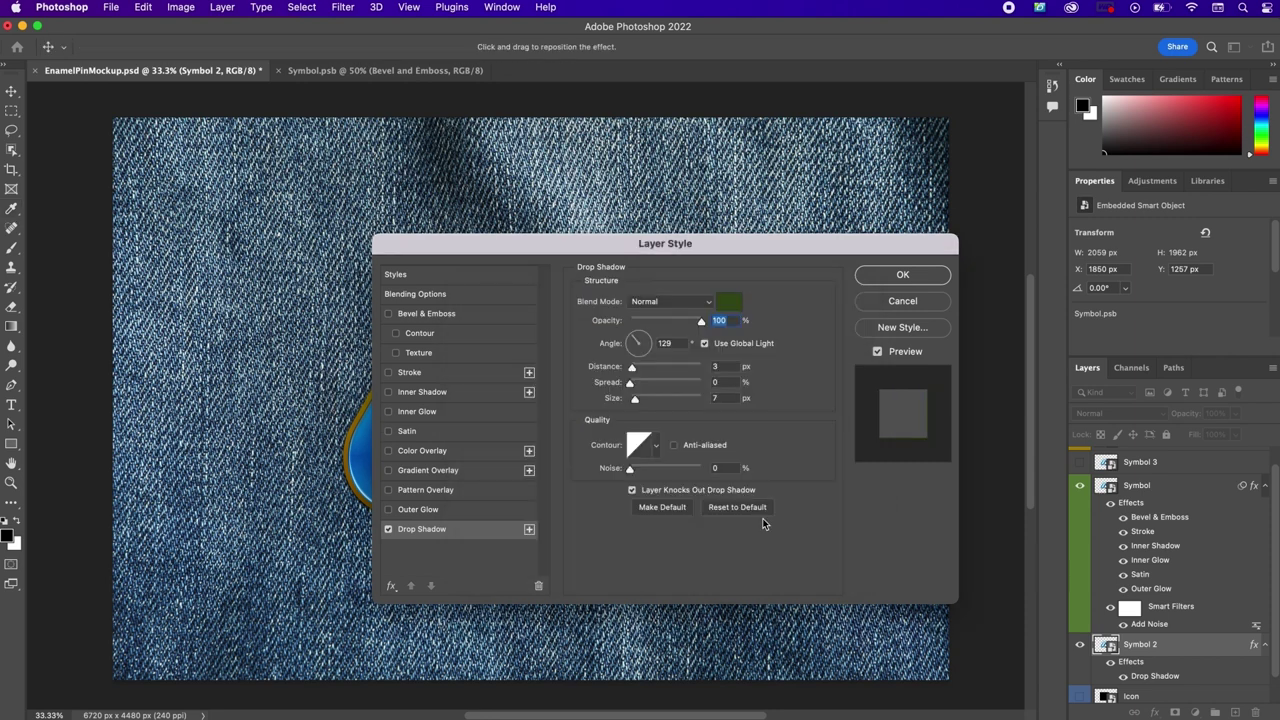
# Step: Set the drop shadow's angle to 30° with Use Global Light enabled
pyautogui.click(704, 343)
pyautogui.doubleClick(676, 344)
pyautogui.write('30')
pyautogui.click(718, 345)
pyautogui.write('30')
# Step: Set the drop shadow's distance to 54 px, reduce its size to the minimum and apply the Symbol 2 style
pyautogui.doubleClick(732, 366)
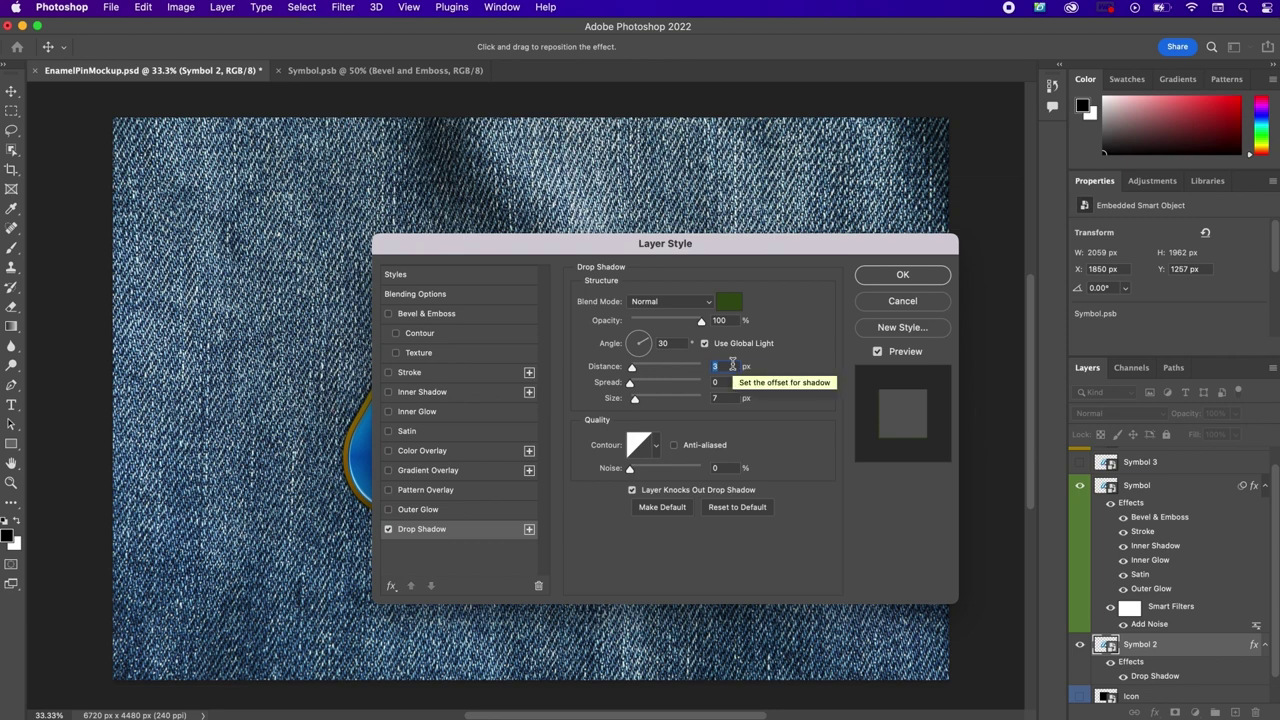
pyautogui.write('54')
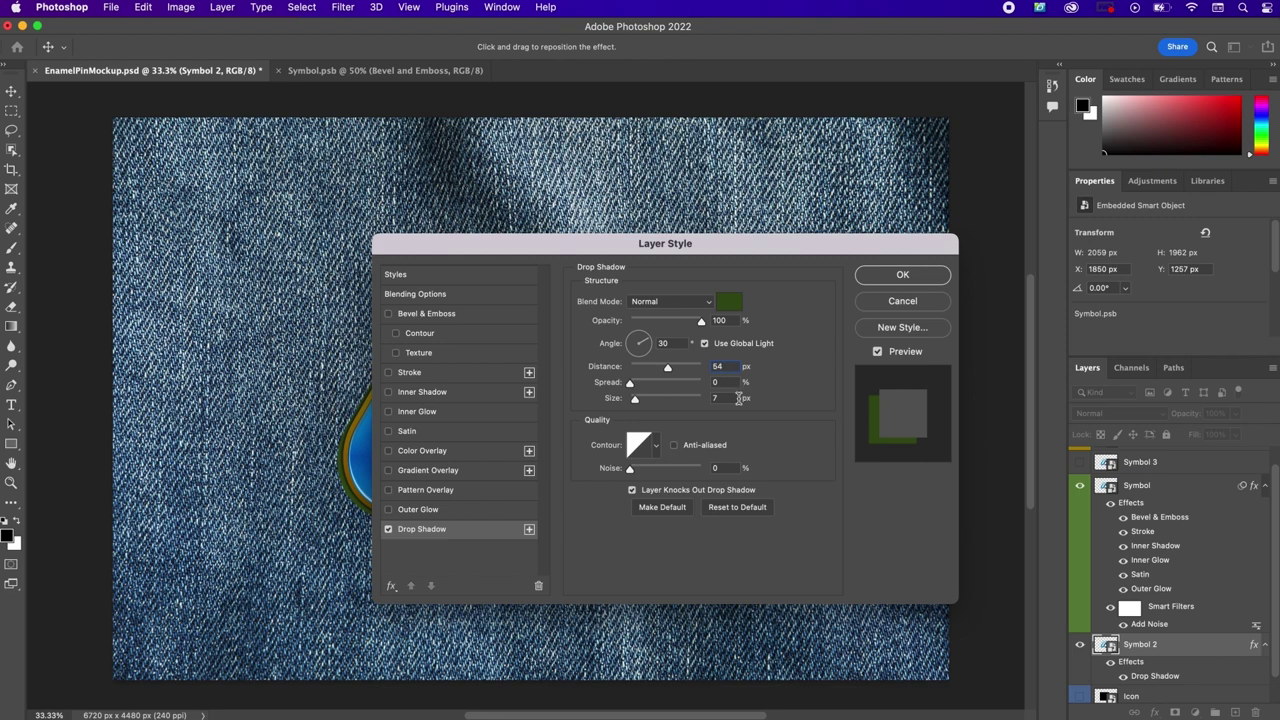
pyautogui.moveTo(638, 400); pyautogui.dragTo(615, 400)
pyautogui.click(900, 276)
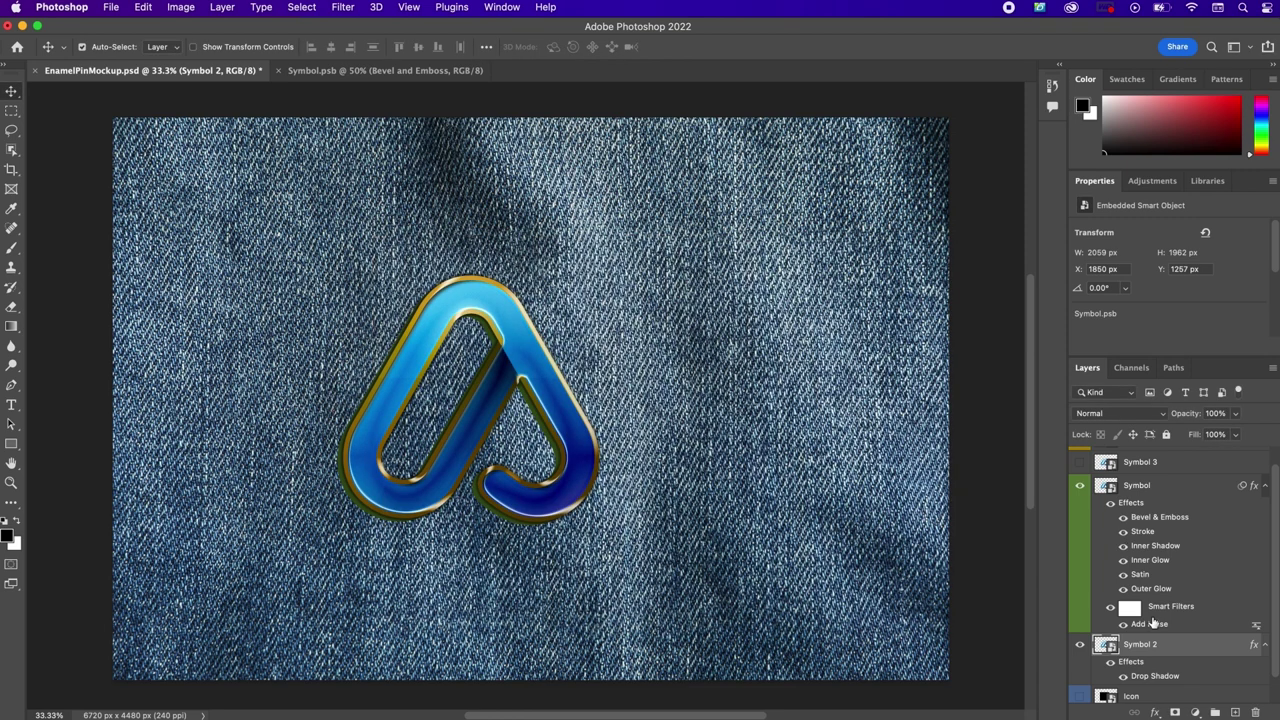
# Step: Put the Symbol 2 layer into a new group named Drop Shadow
pyautogui.rightClick(1192, 649)
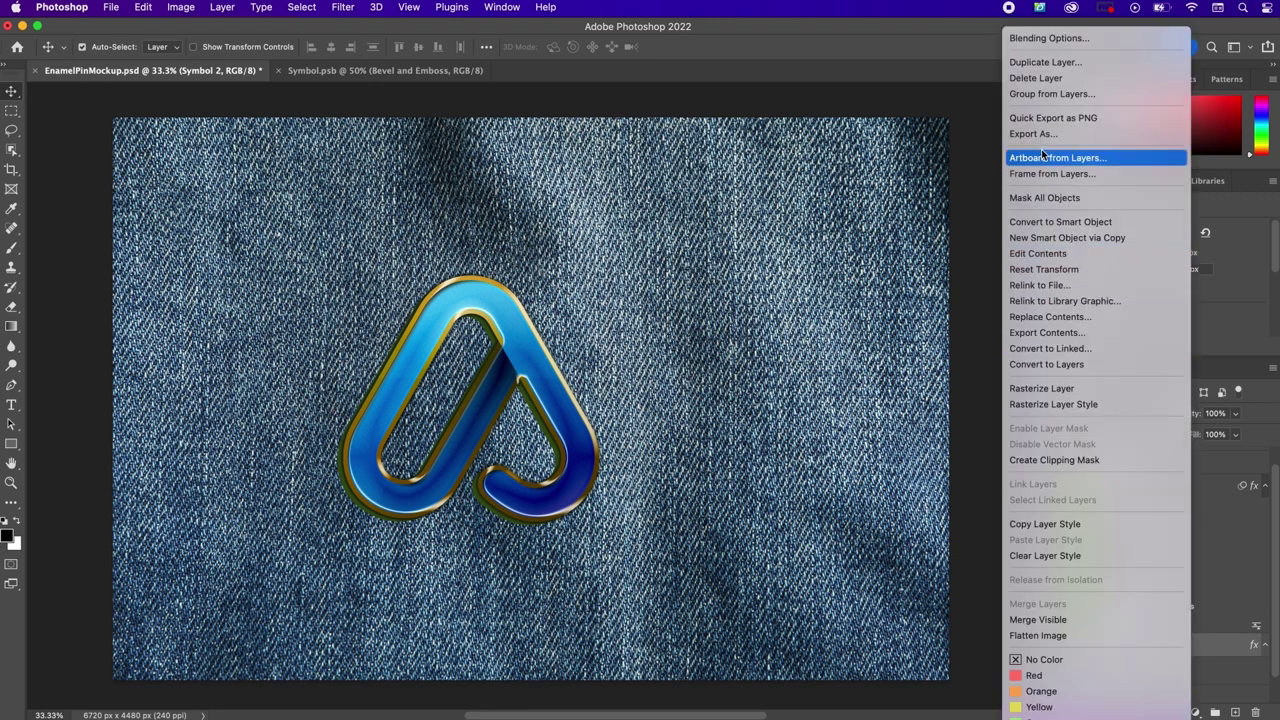
pyautogui.click(1034, 94)
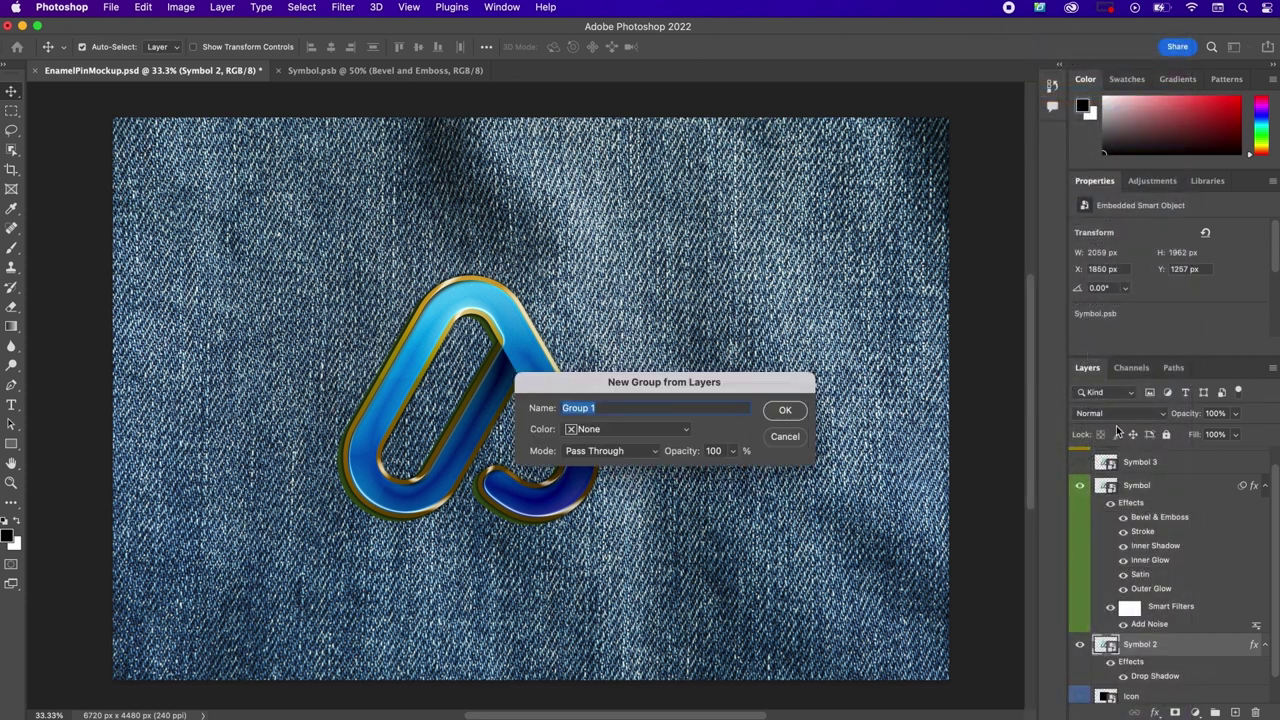
pyautogui.write('Drop Shadow')
pyautogui.click(786, 412)
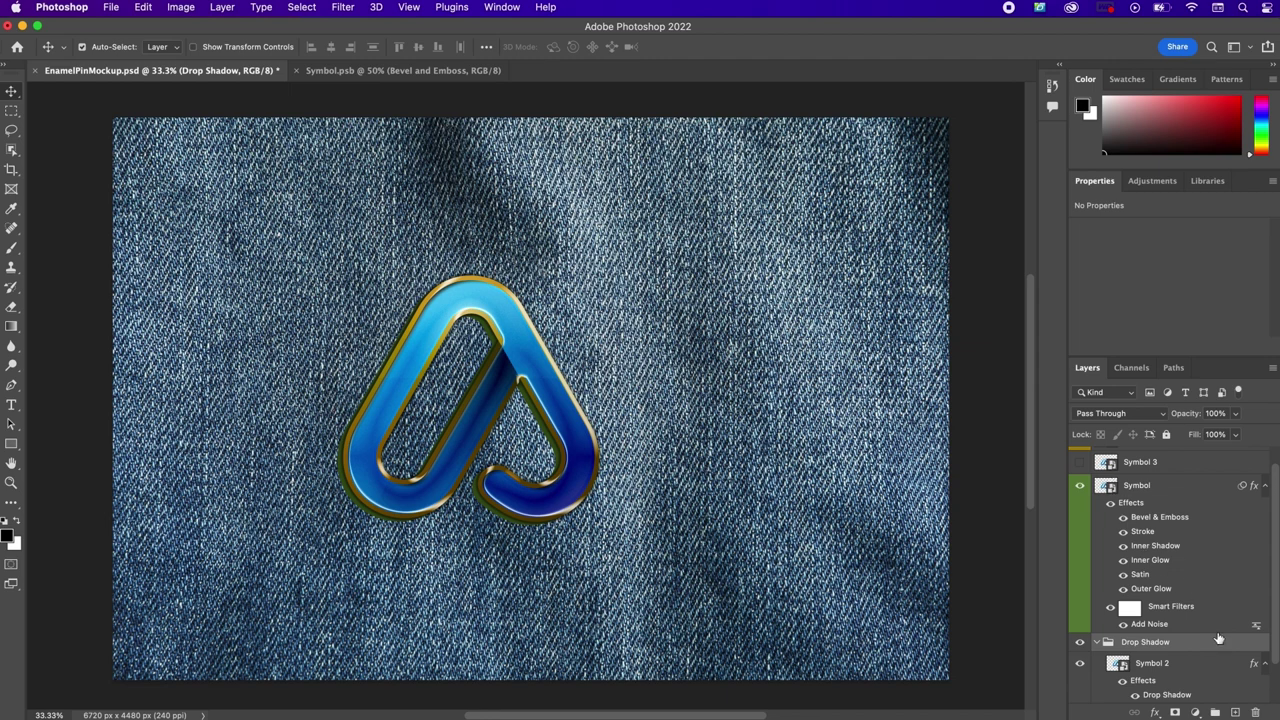
# Step: Collapse the Drop Shadow group and open its layer style settings, leaving the group's own drop shadow effect off
pyautogui.click(1097, 645)
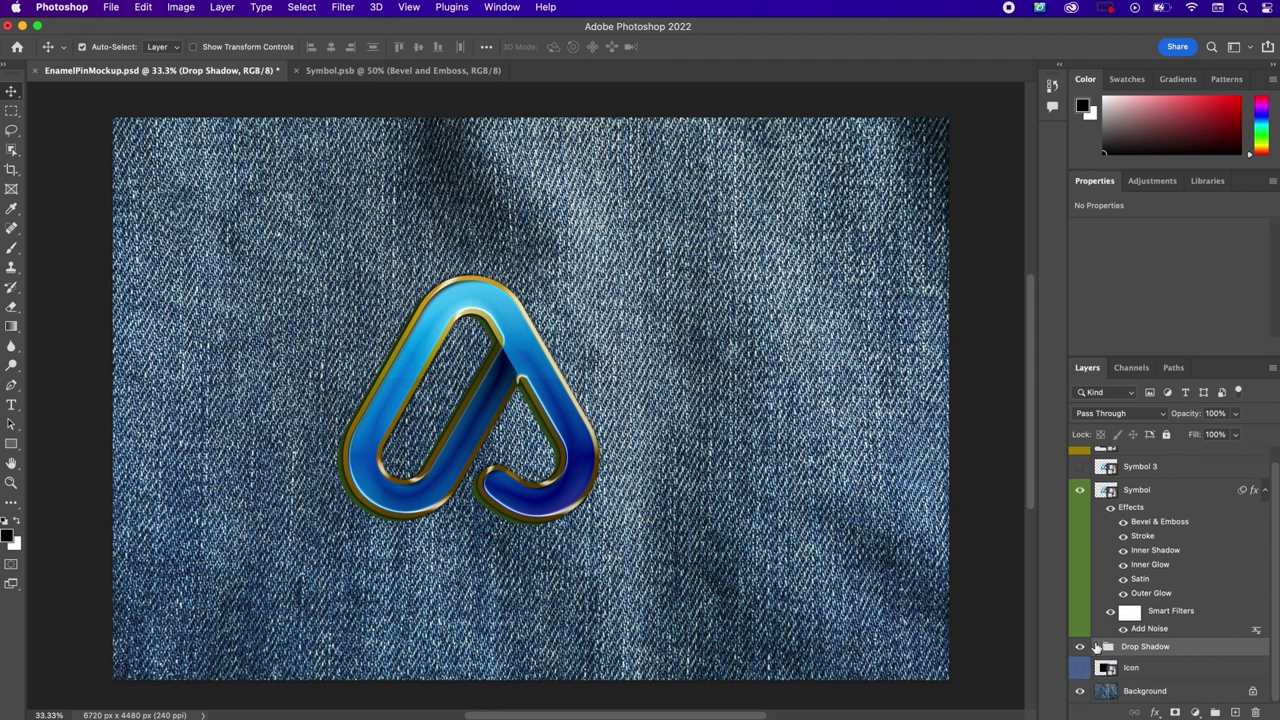
pyautogui.doubleClick(1188, 648)
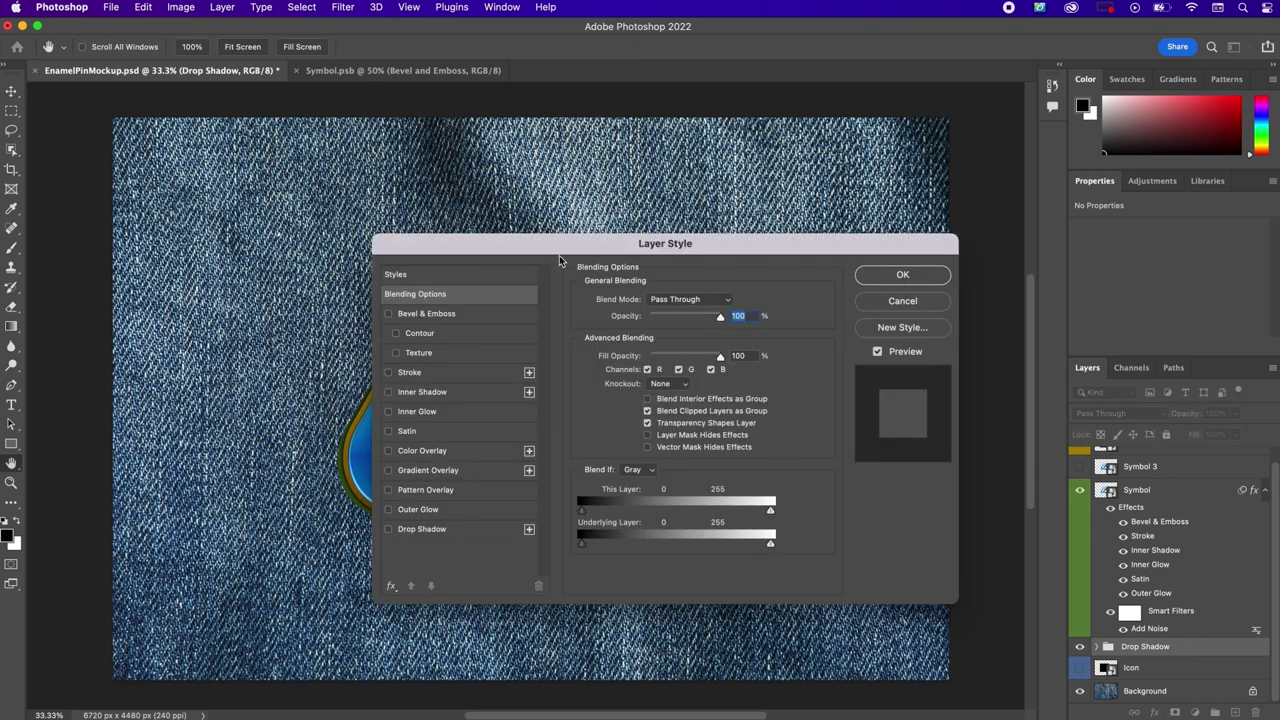
pyautogui.moveTo(566, 245); pyautogui.dragTo(494, 225)
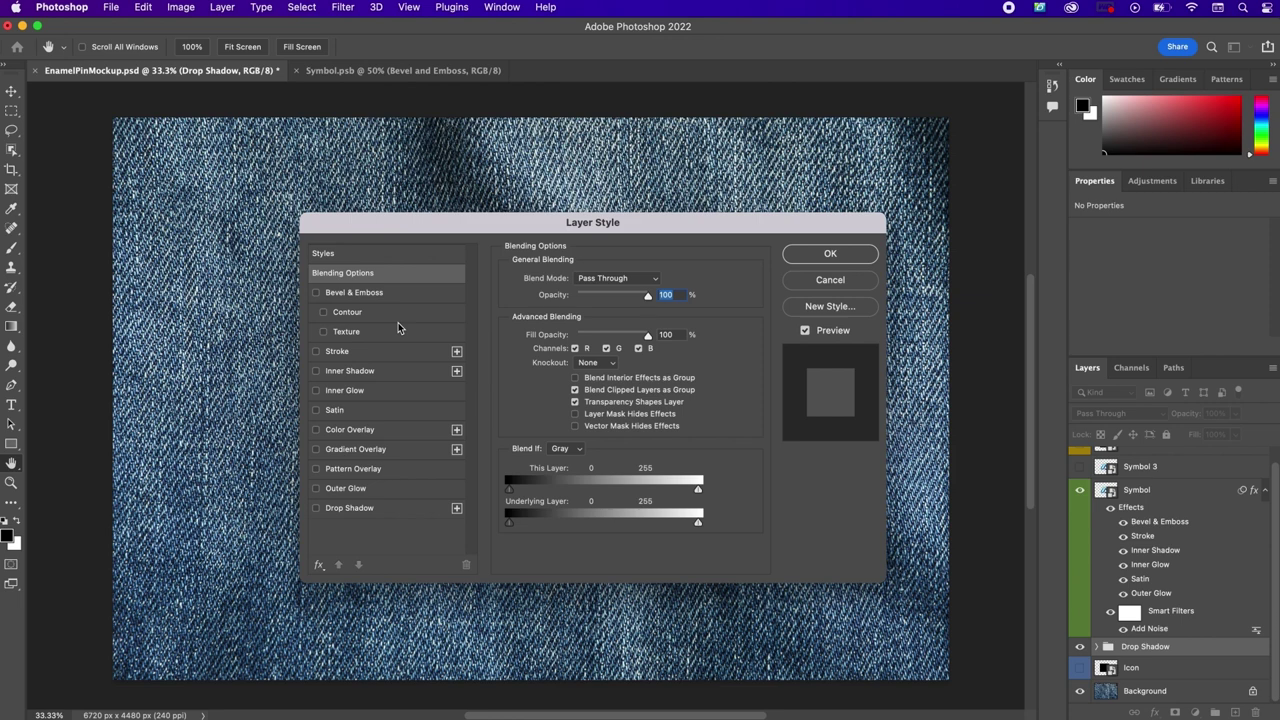
pyautogui.click(394, 509)
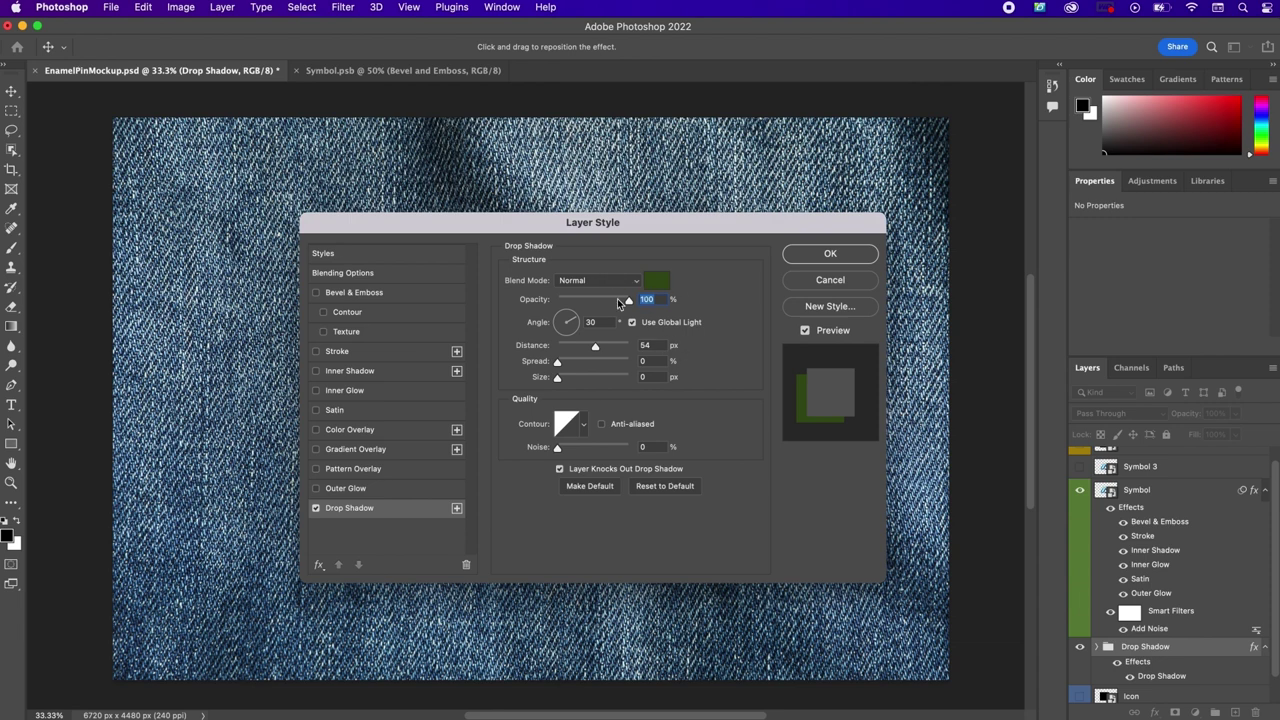
pyautogui.click(316, 508)
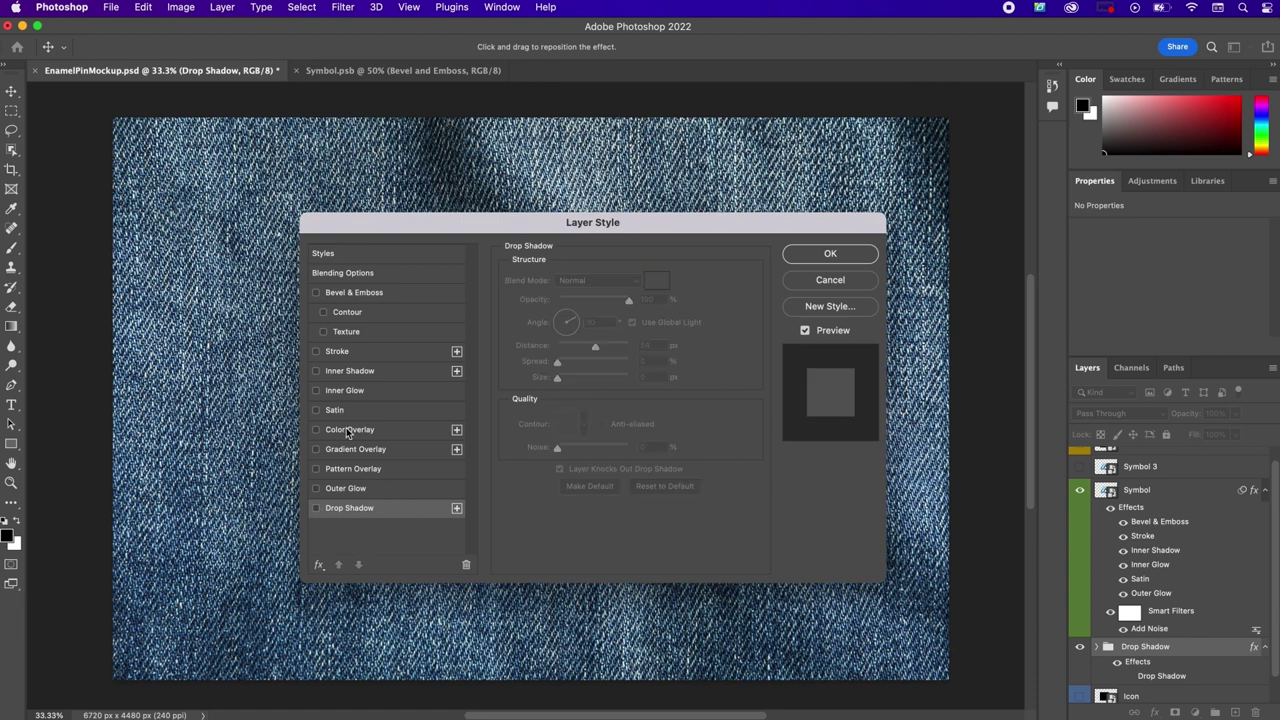
# Step: Add a Bevel & Emboss to the Drop Shadow group with Inner Bevel style, 636% depth, 81 px size and 0 px soften
pyautogui.click(360, 293)
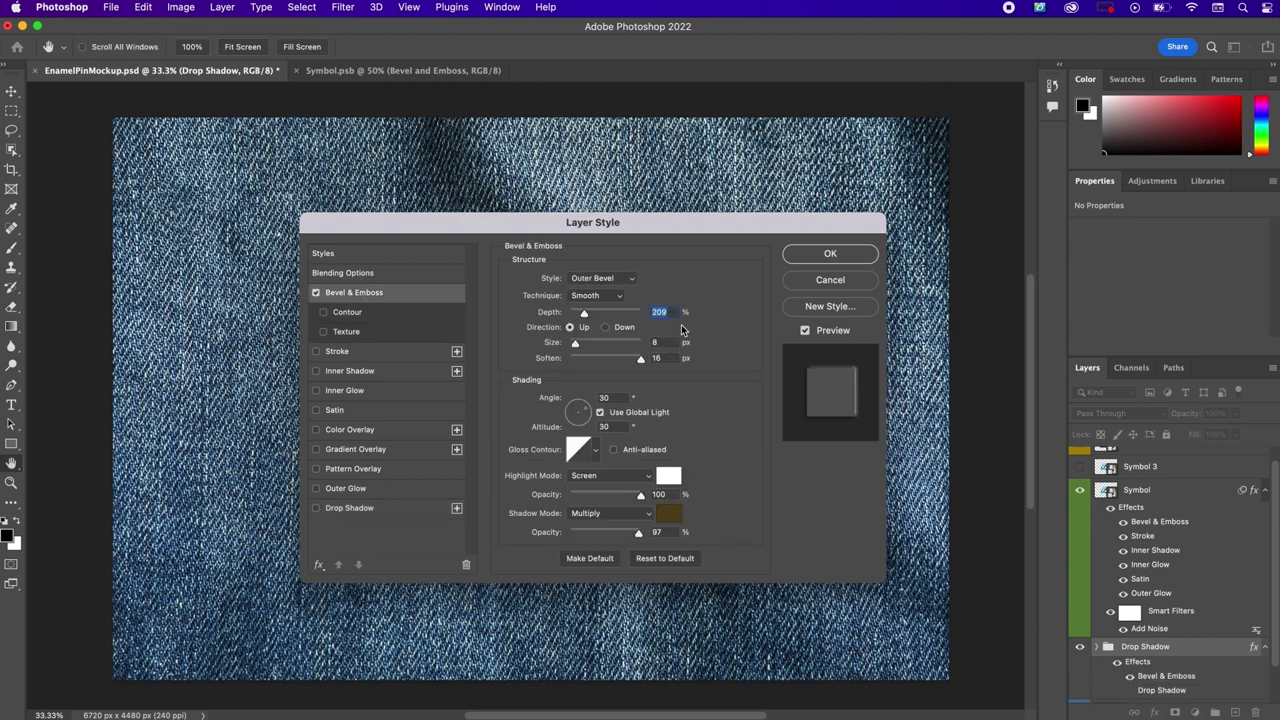
pyautogui.click(590, 279)
pyautogui.click(587, 294)
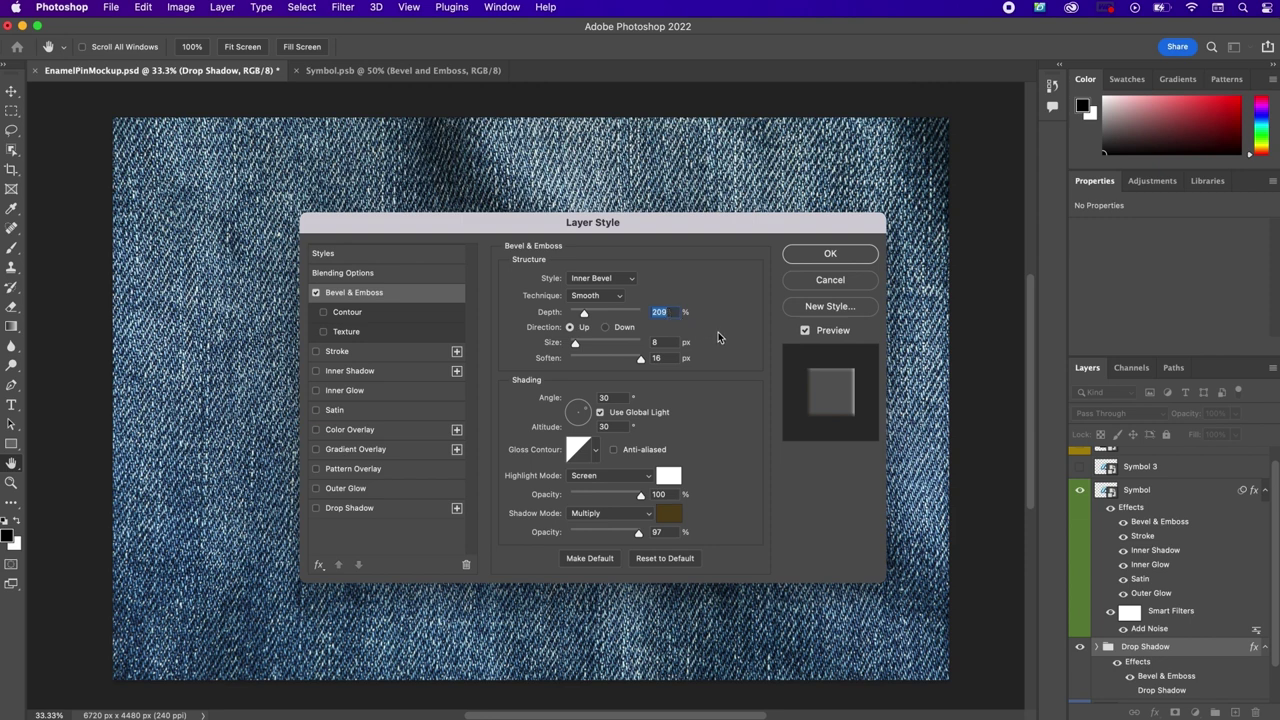
pyautogui.write('636')
pyautogui.click(659, 341)
pyautogui.write('81')
pyautogui.click(655, 358)
pyautogui.write('0')
pyautogui.click(603, 397)
pyautogui.write('142')
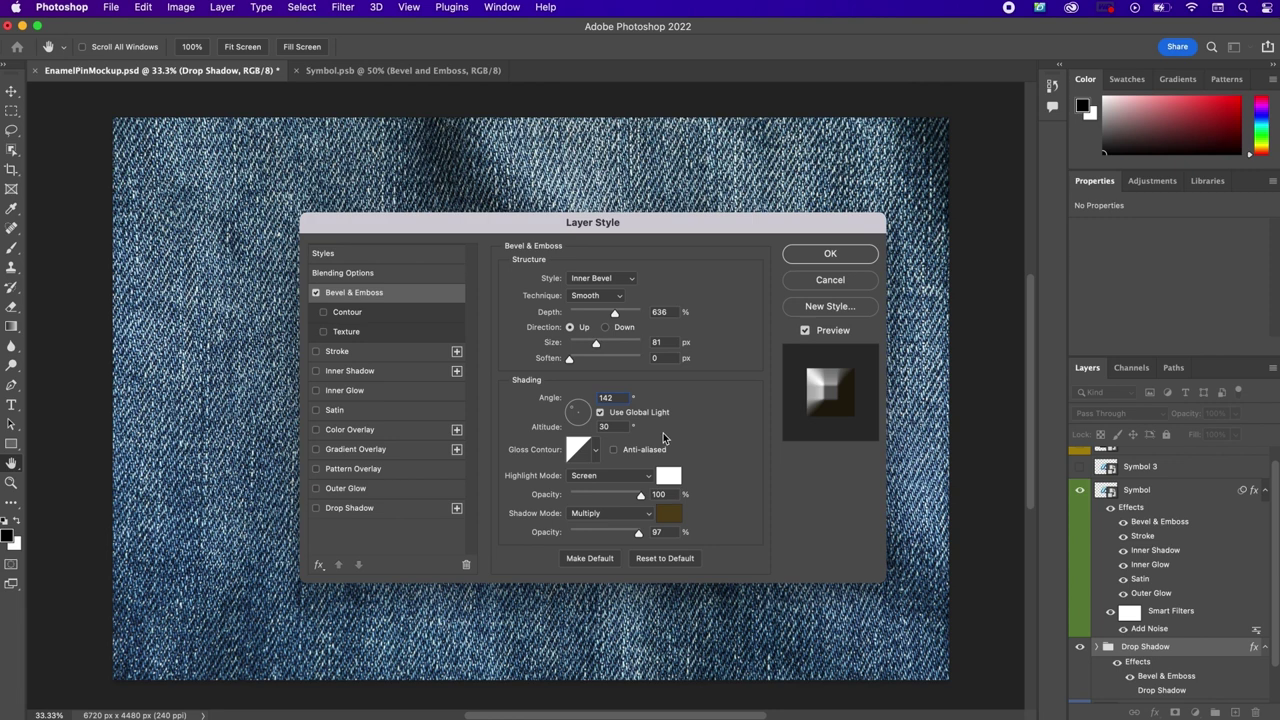
pyautogui.press('Tab')
pyautogui.write('5')
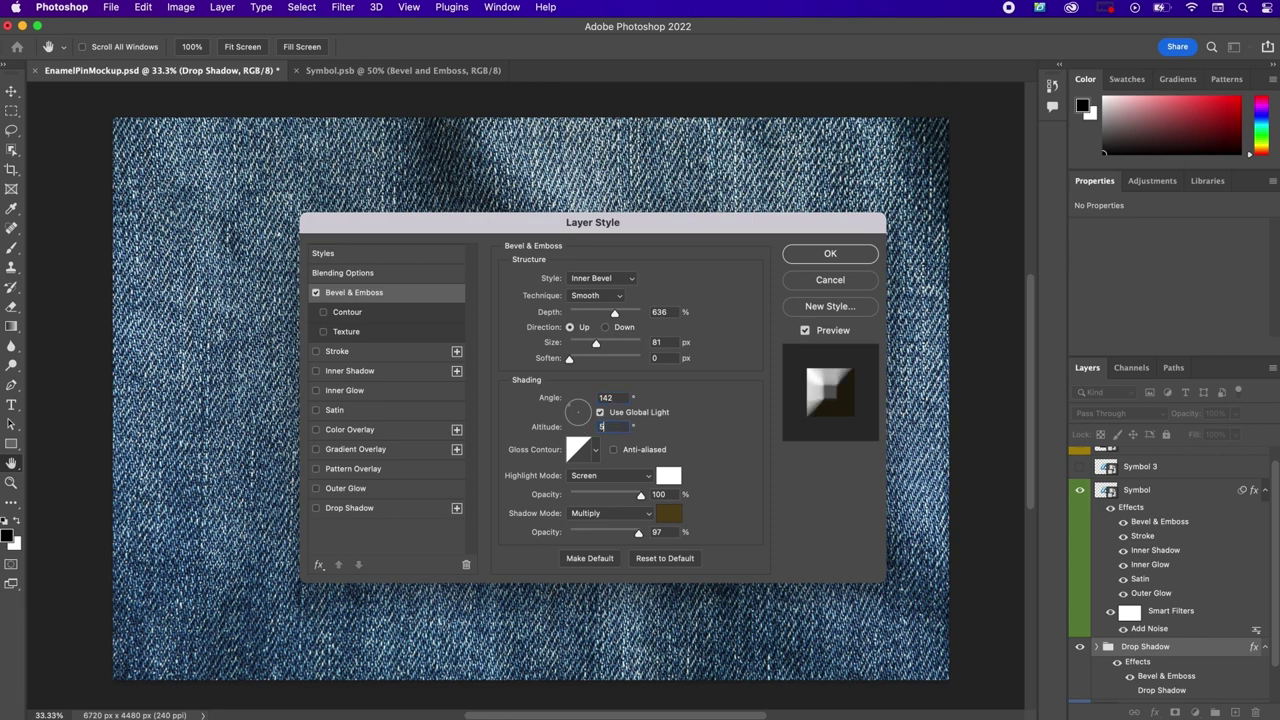
# Step: Turn off Use Global Light for the bevel and set its angle to 142° and altitude to 5°
pyautogui.click(601, 412)
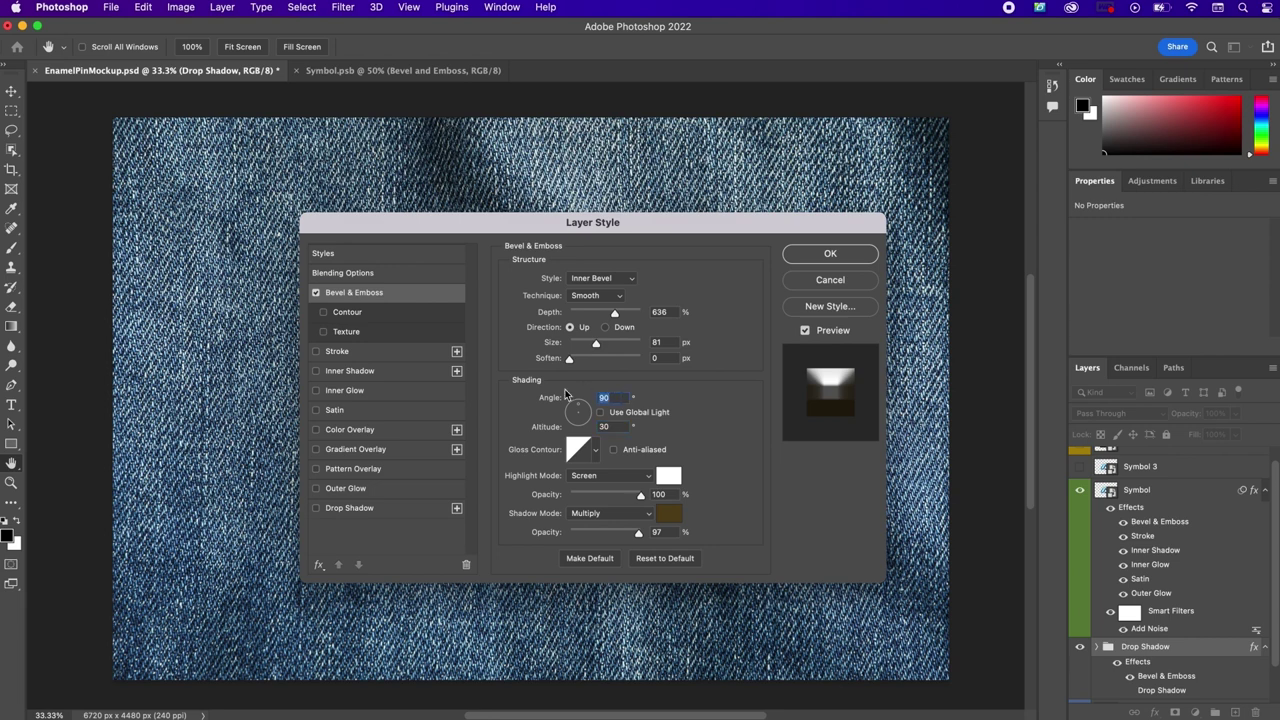
pyautogui.write('142')
pyautogui.press('Tab')
pyautogui.write('5')
# Step: Apply the Ring gloss contour to the bevel and set its highlight opacity to 74%
pyautogui.click(596, 452)
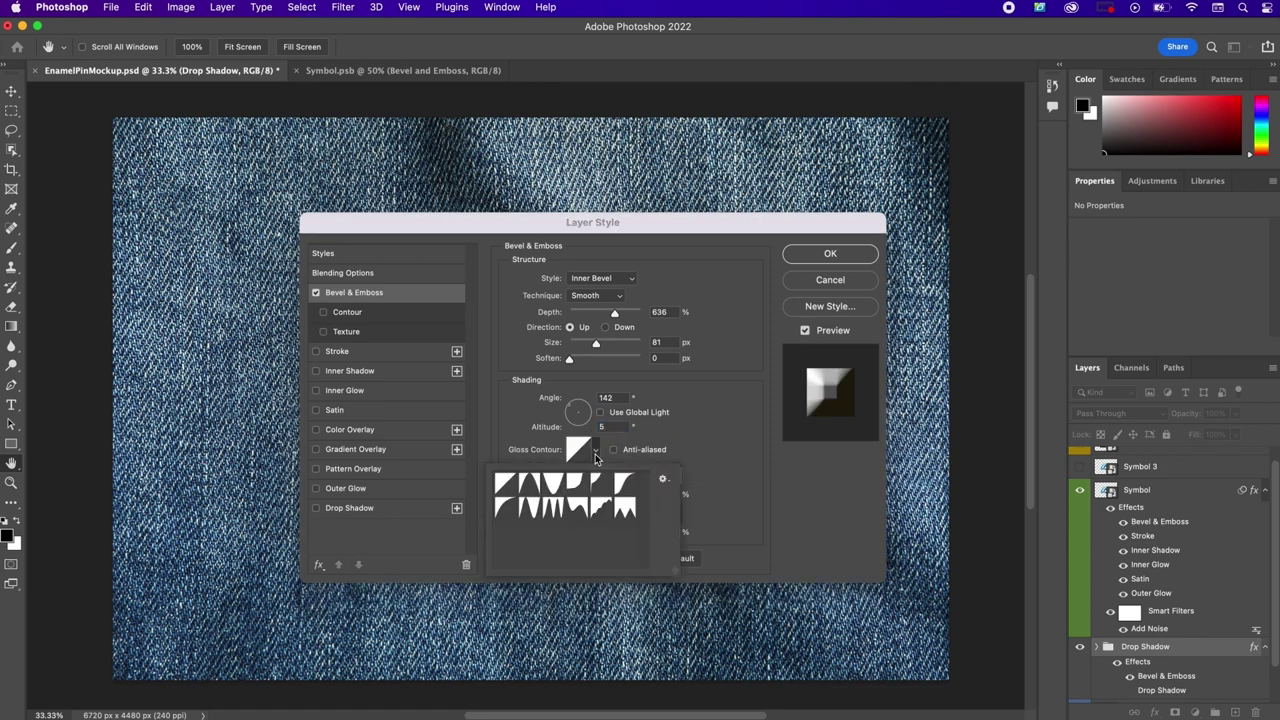
pyautogui.click(530, 509)
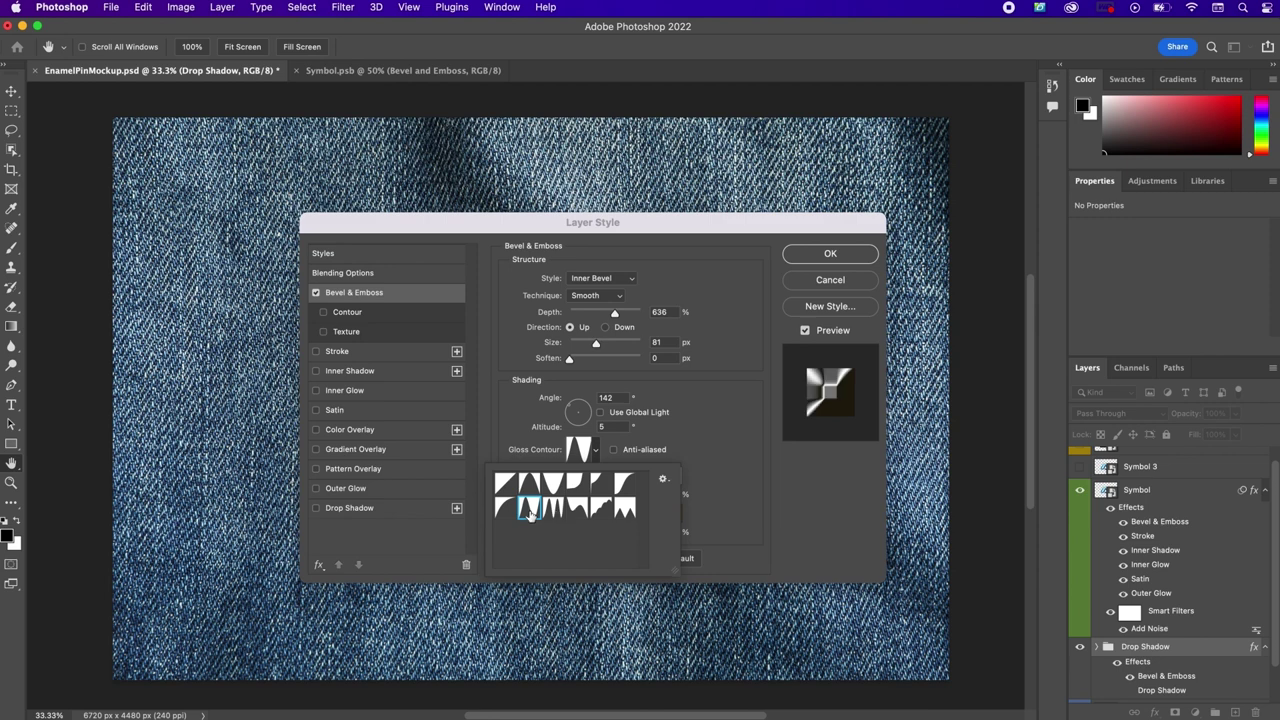
pyautogui.click(731, 460)
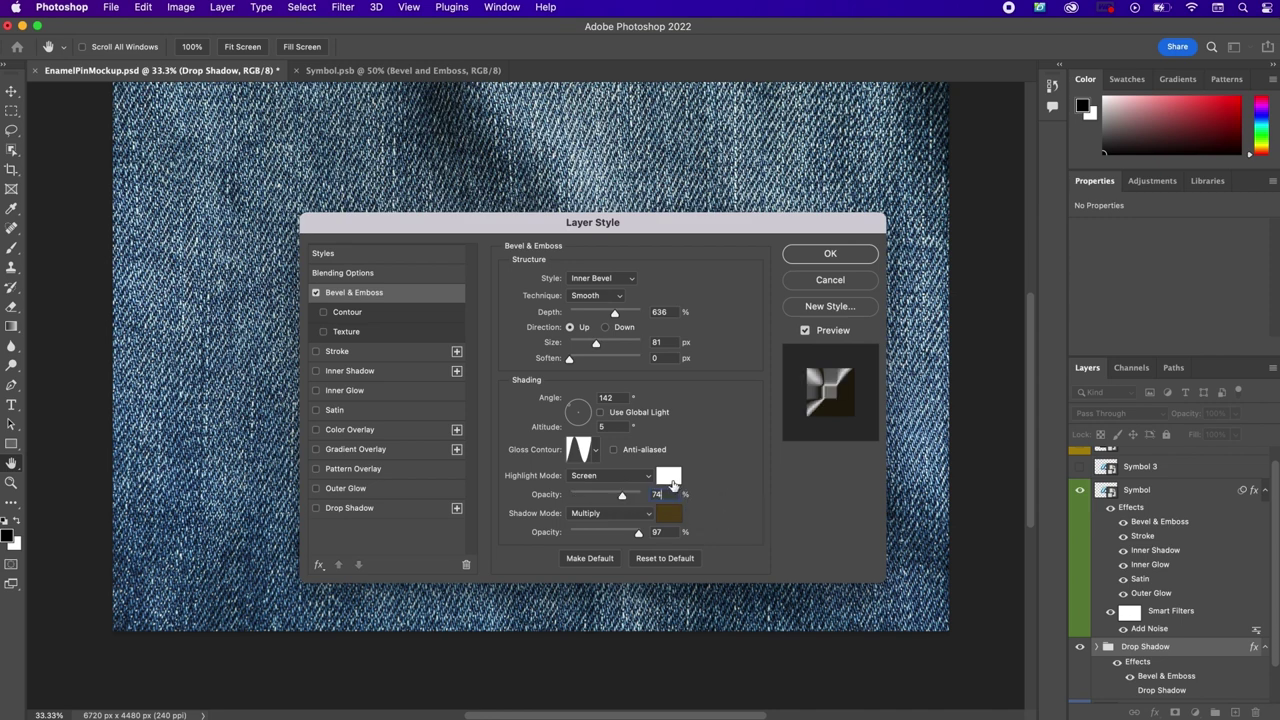
# Step: Keep the bevel's shadow mode on Multiply and set its shadow colour to 171718 with 55% opacity
pyautogui.click(613, 515)
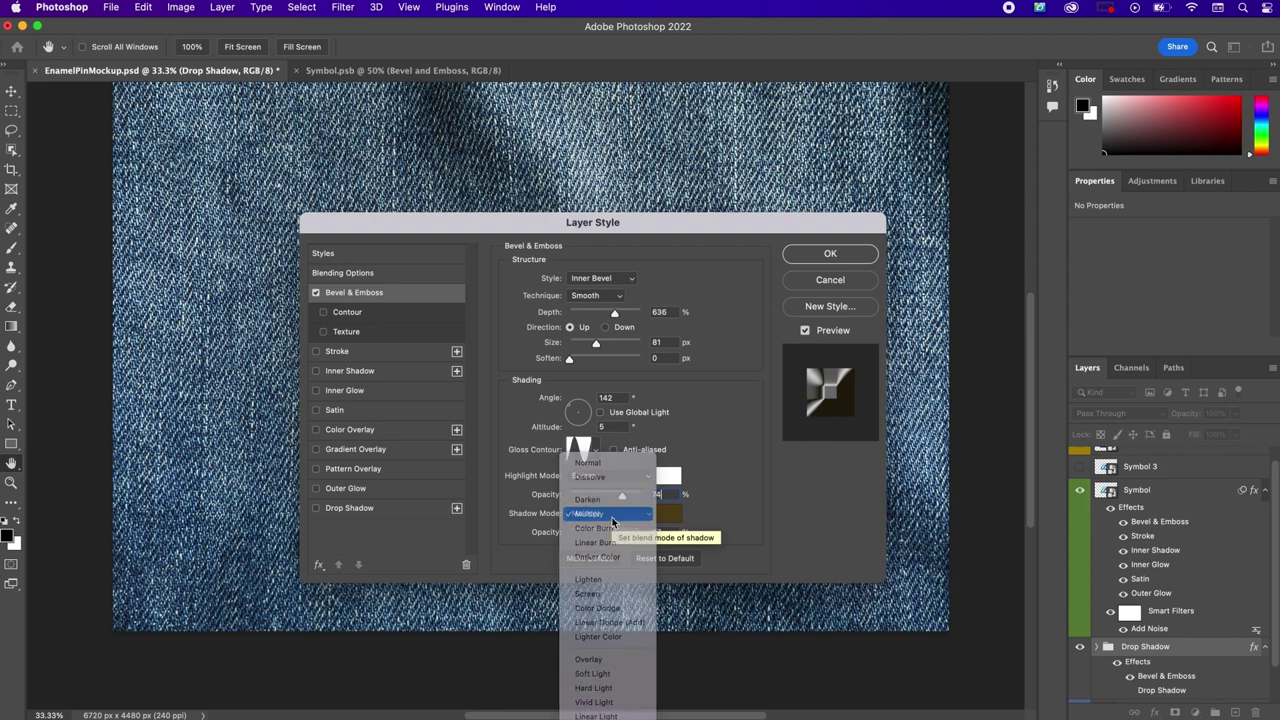
pyautogui.click(613, 515)
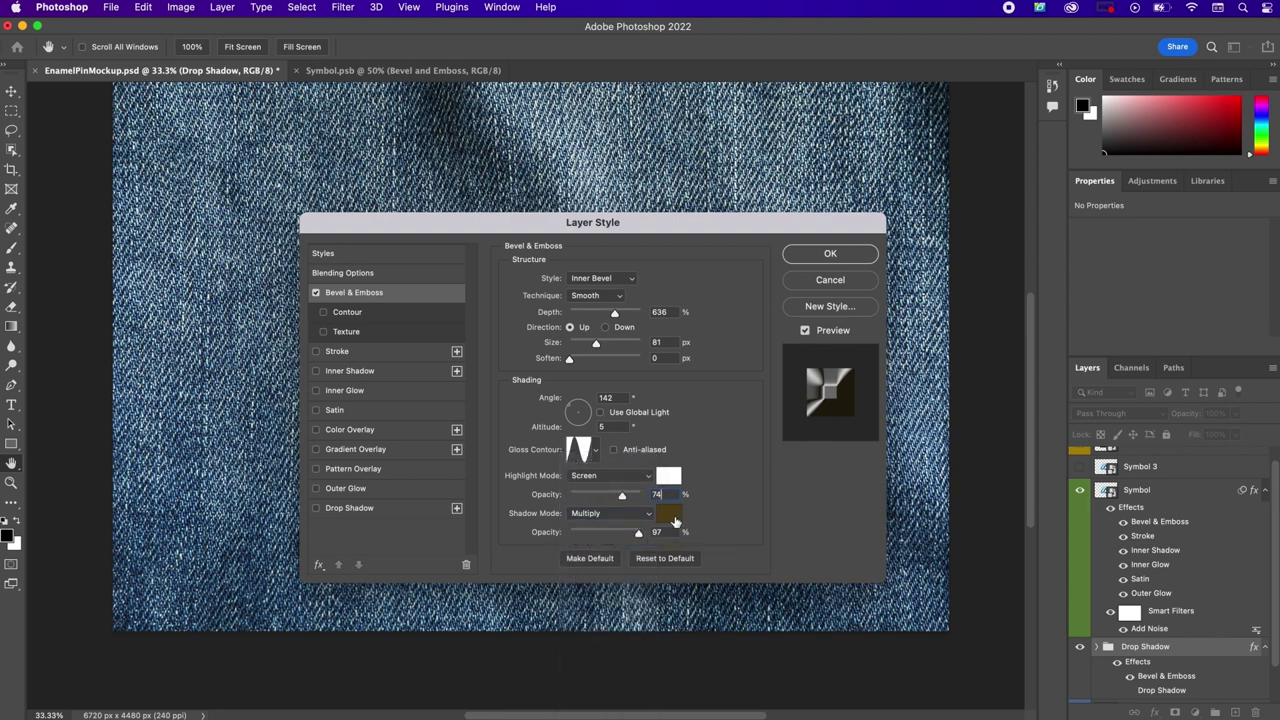
pyautogui.click(676, 515)
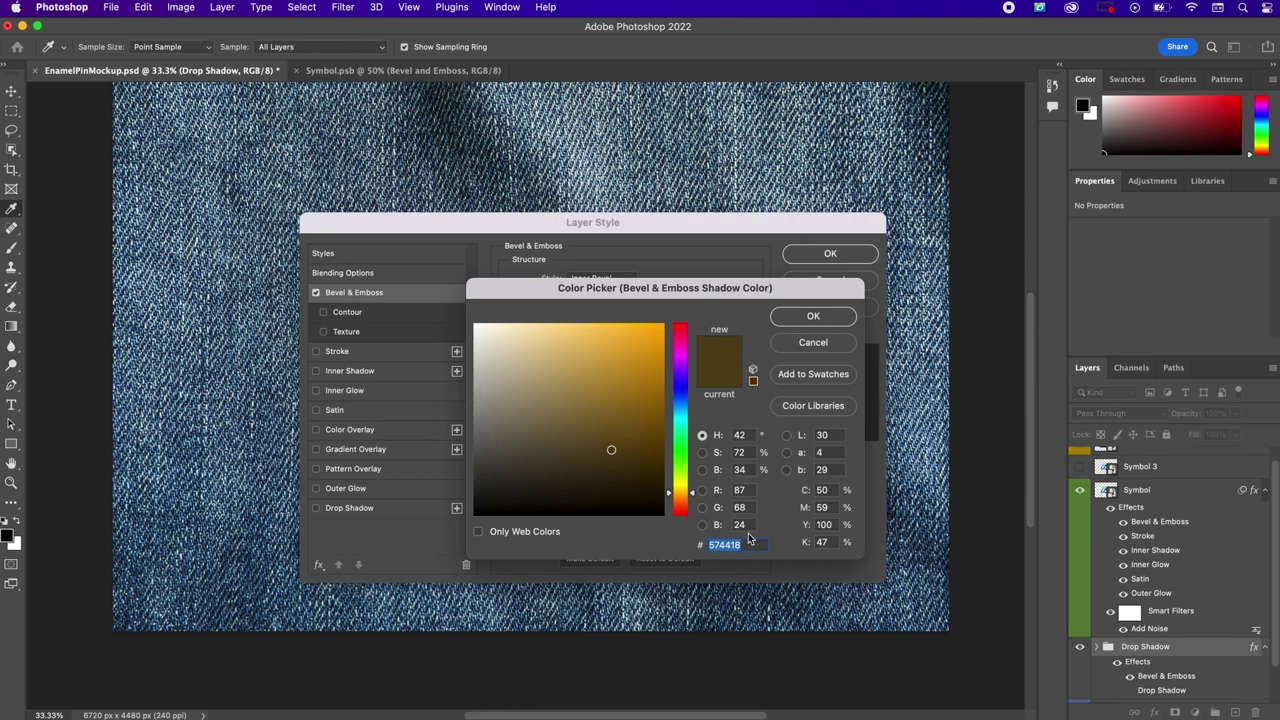
pyautogui.write('17171')
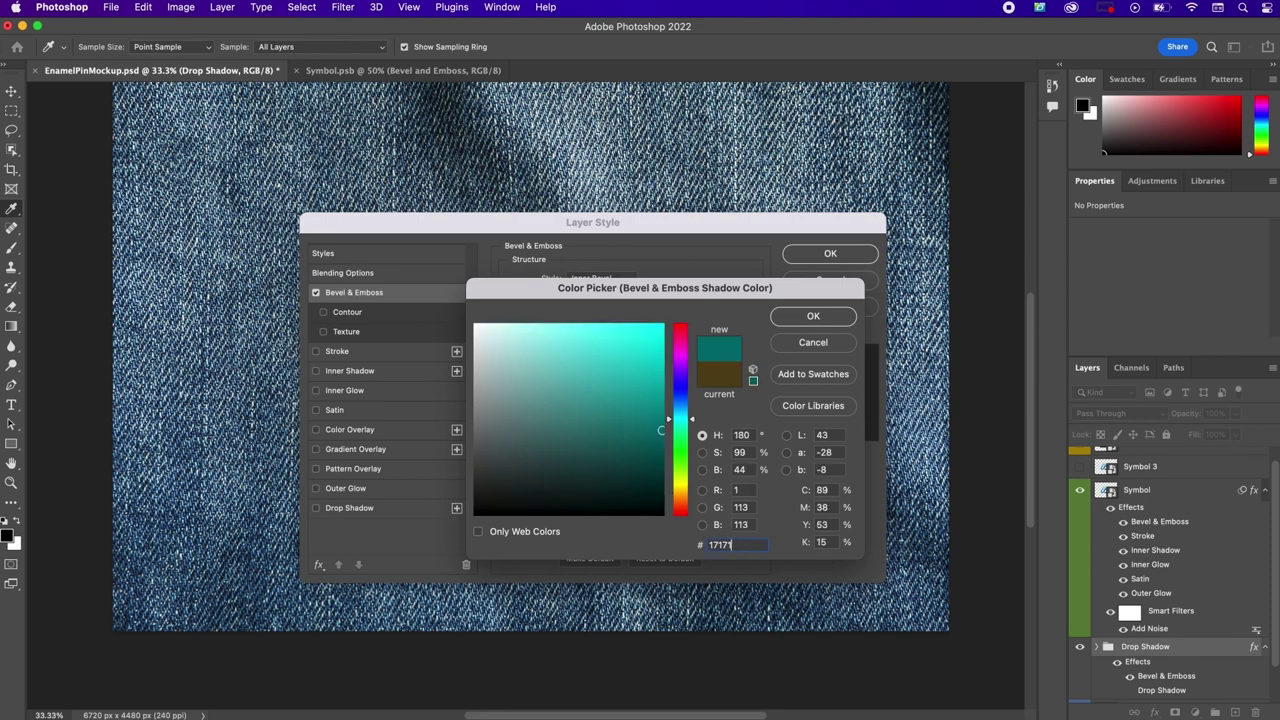
pyautogui.write('8')
pyautogui.press('Return')
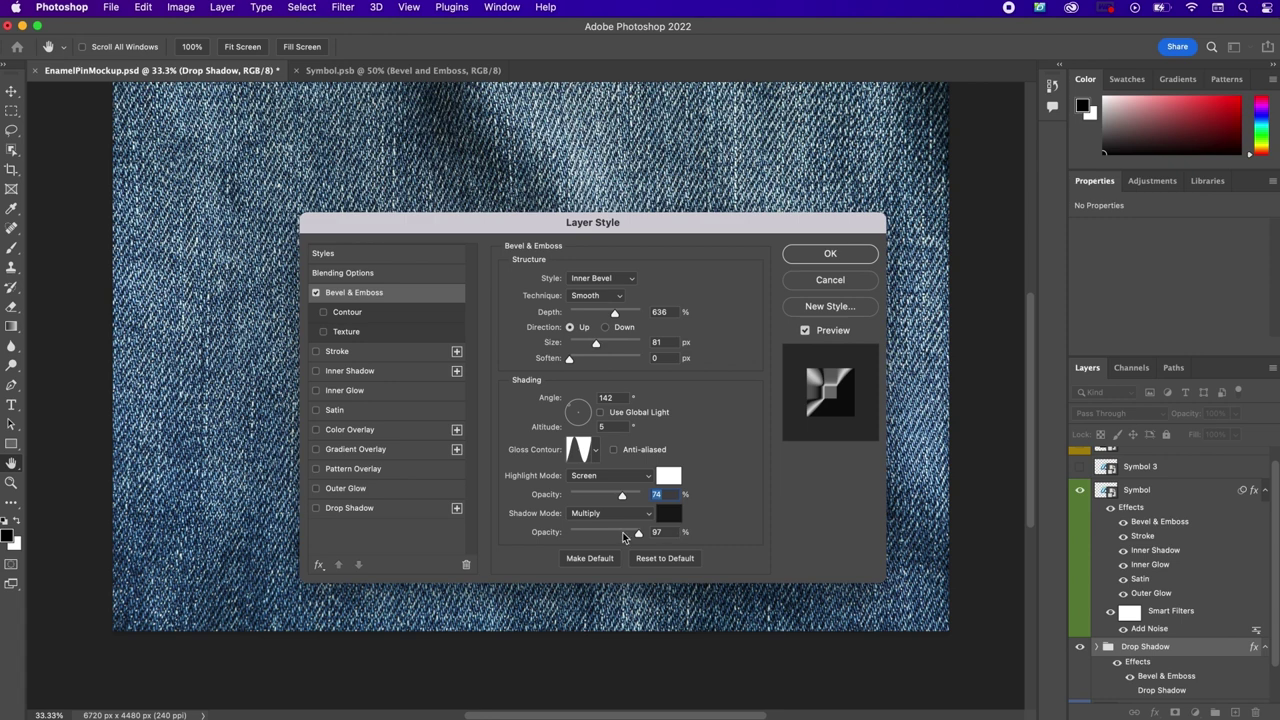
pyautogui.doubleClick(660, 532)
pyautogui.write('55')
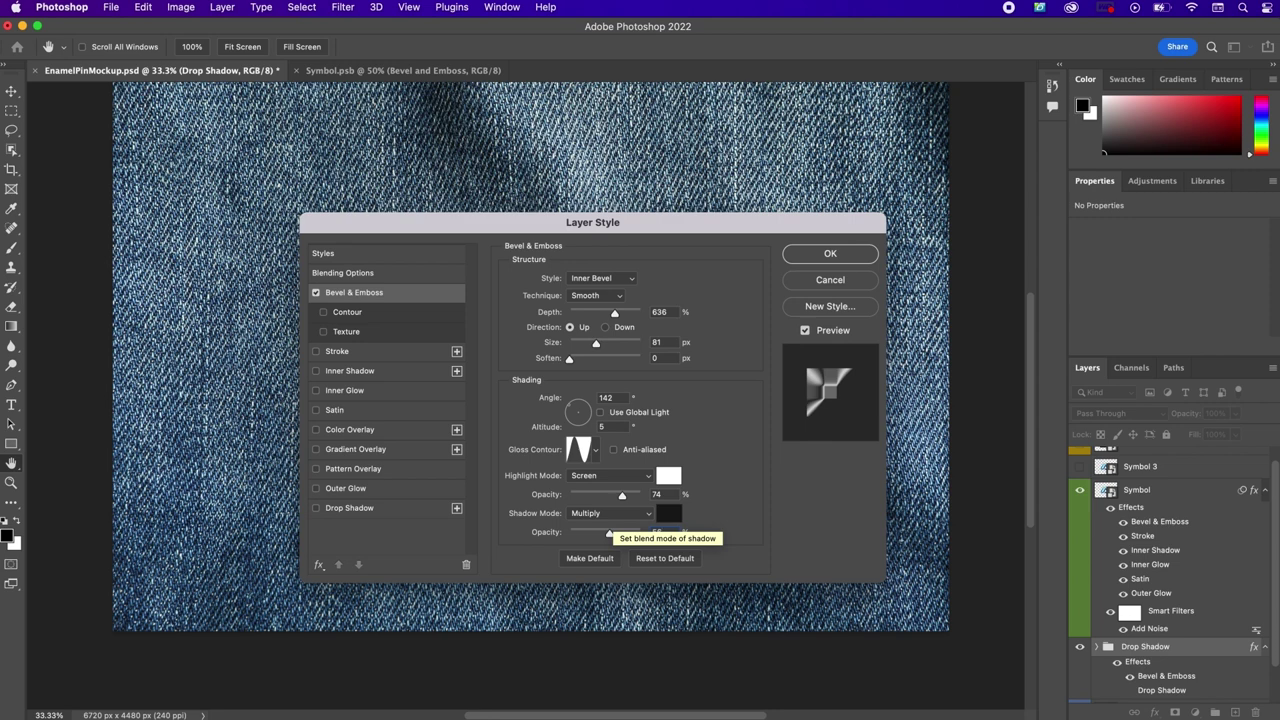
# Step: Enable the group's Inner Glow with 50% opacity, 0% noise and the white colour ffffff
pyautogui.click(362, 390)
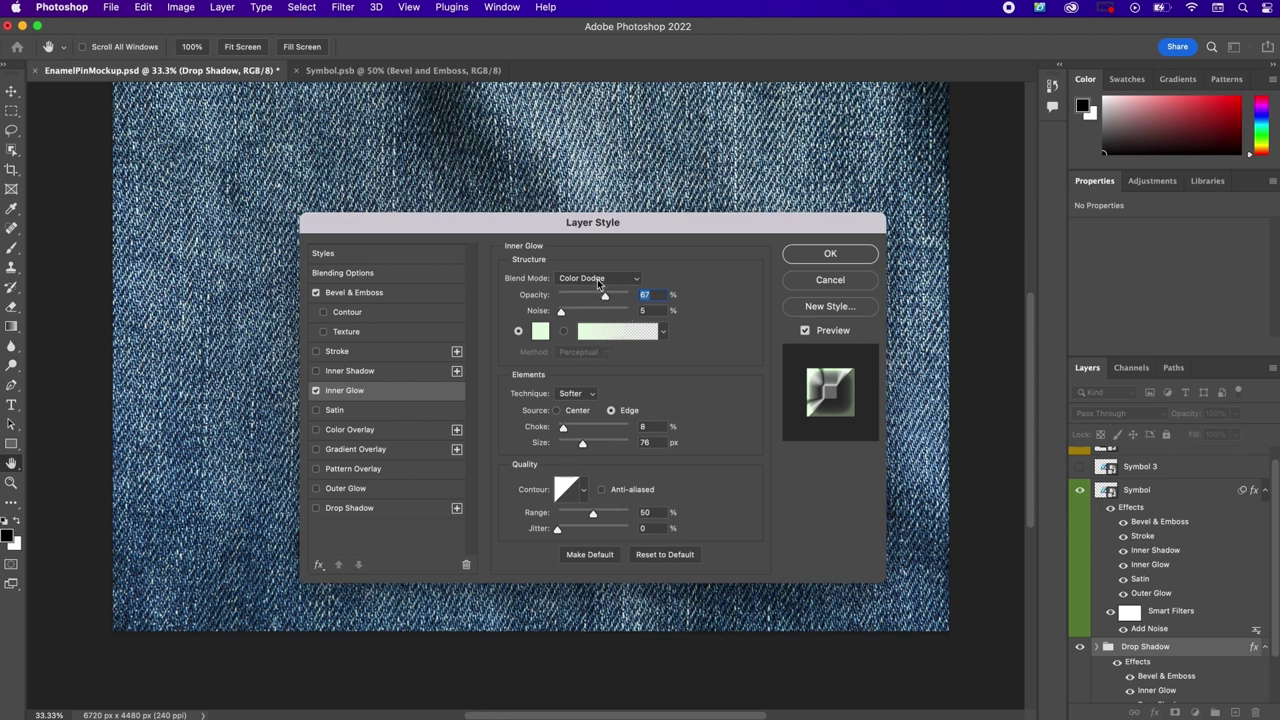
pyautogui.write('50')
pyautogui.doubleClick(651, 310)
pyautogui.write('0')
pyautogui.click(541, 332)
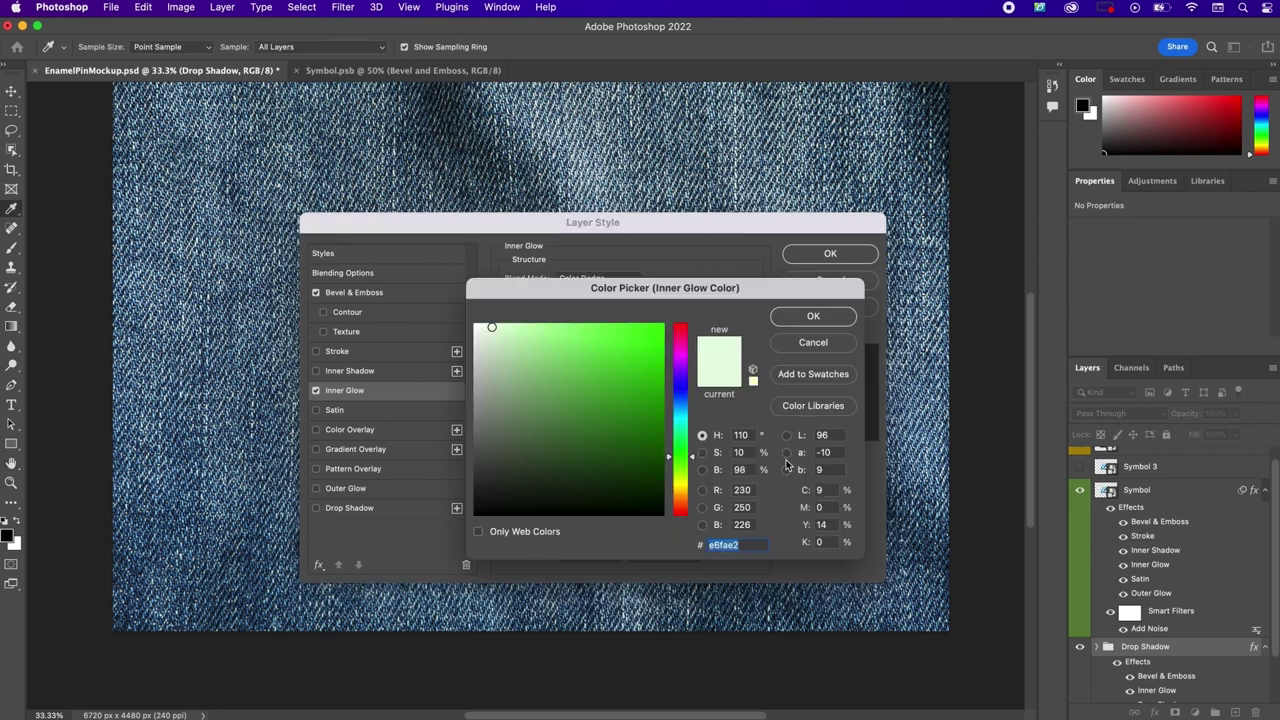
pyautogui.write('ffffff')
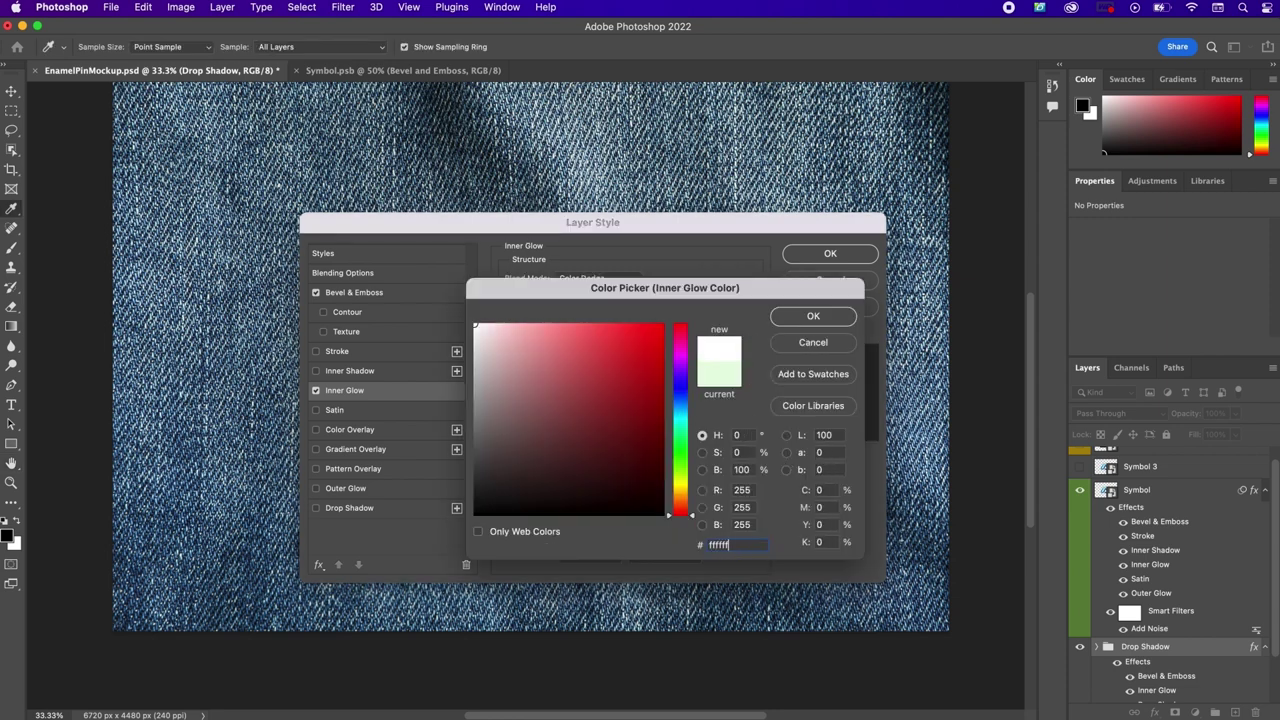
pyautogui.click(799, 317)
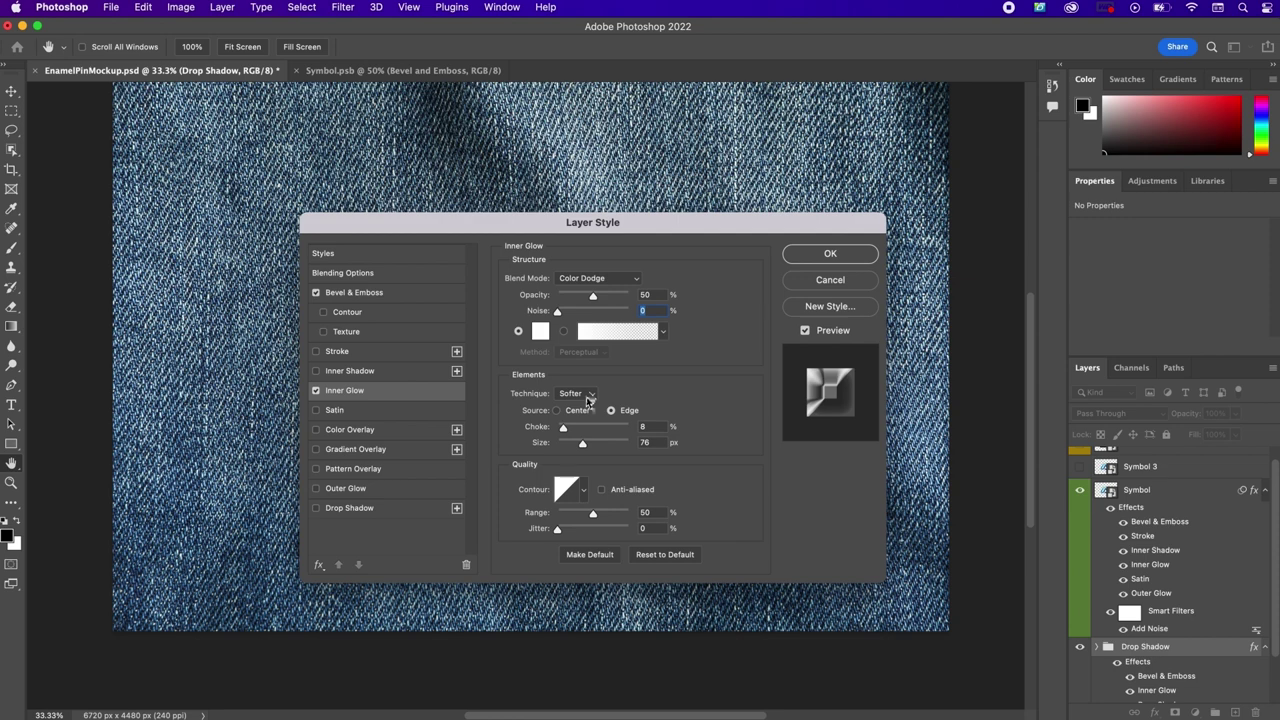
# Step: Set the inner glow's choke to 0% and its size to 47 px
pyautogui.click(658, 428)
pyautogui.write('0')
pyautogui.click(652, 442)
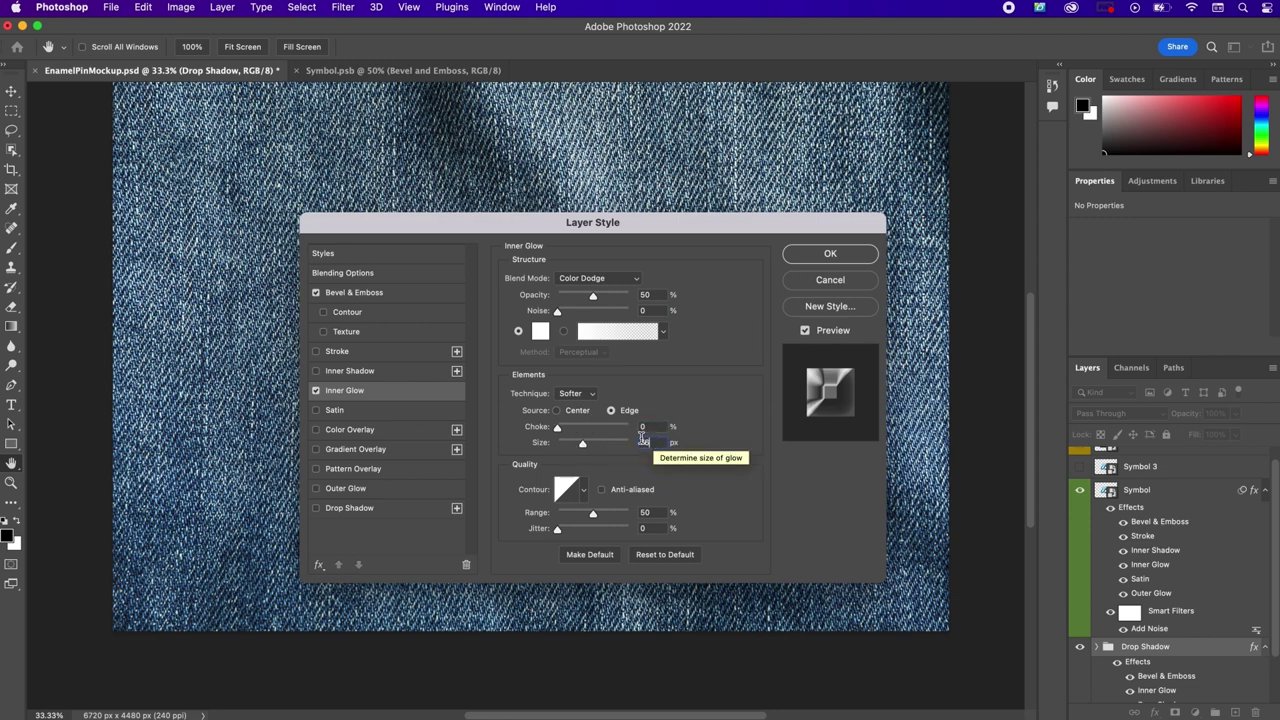
pyautogui.write('47')
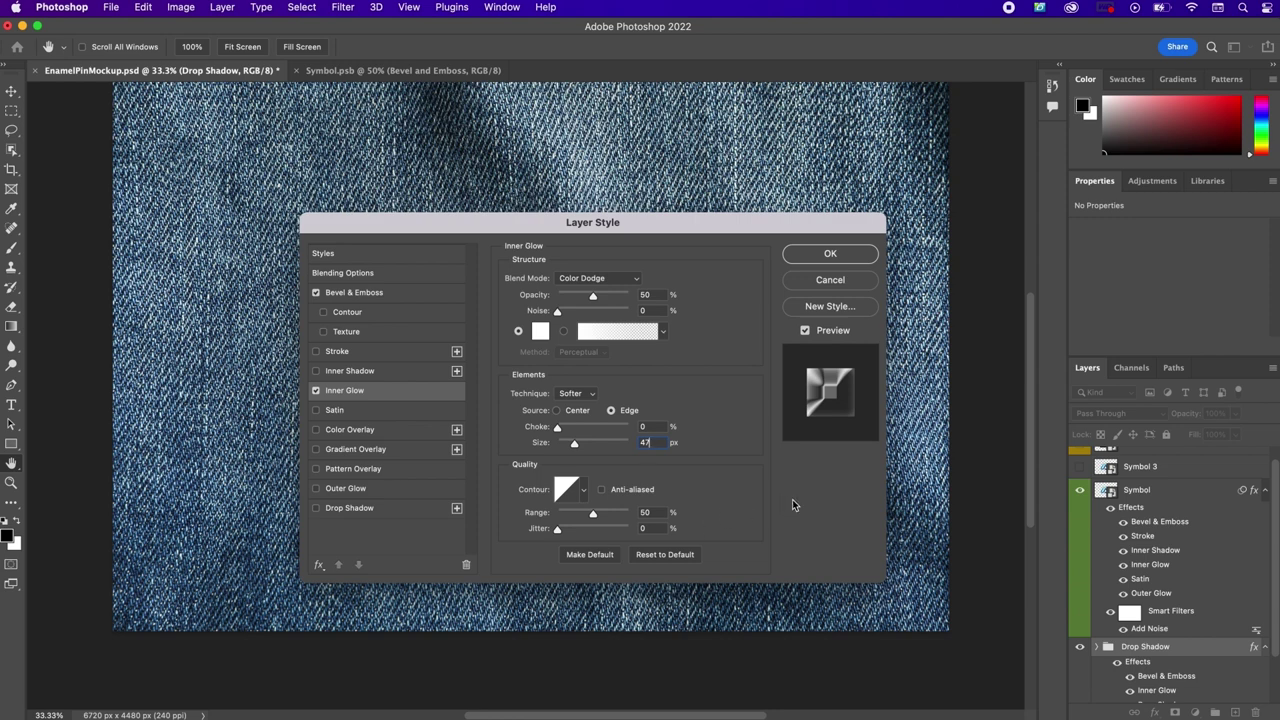
# Step: Enable Satin on the group with Linear Burn blend mode and the grey colour 5a5a5a
pyautogui.click(378, 410)
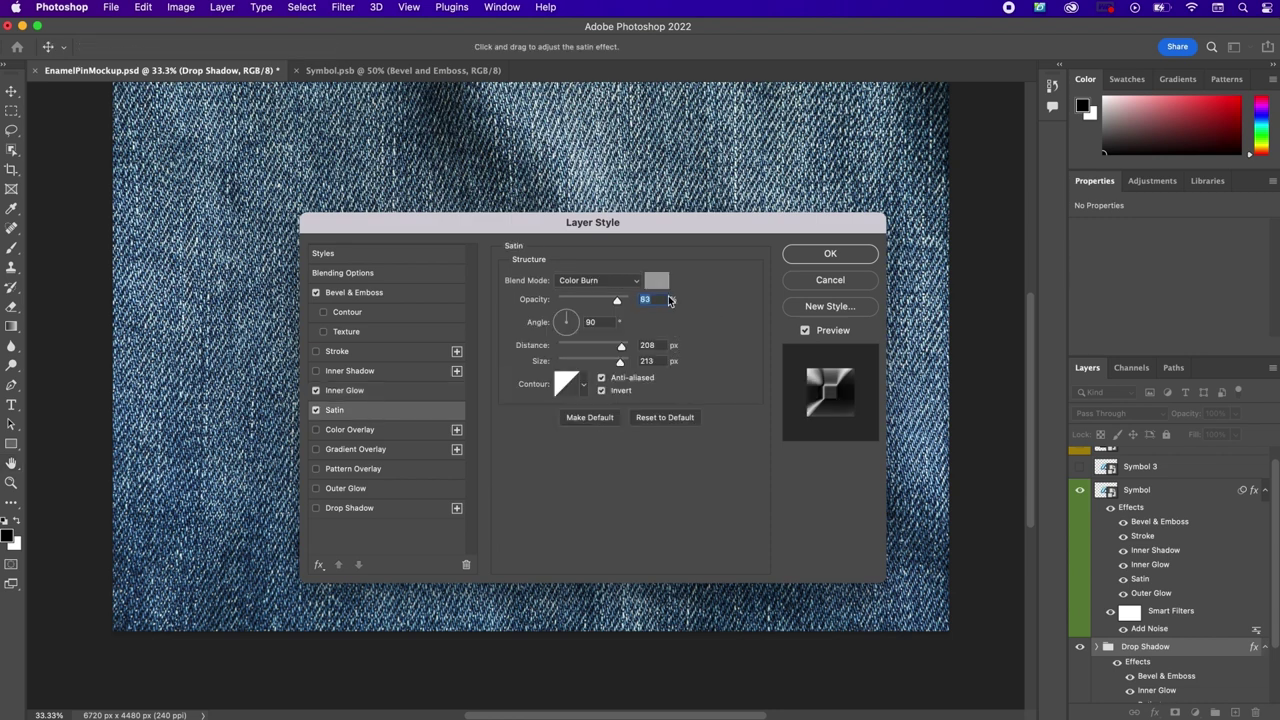
pyautogui.click(586, 285)
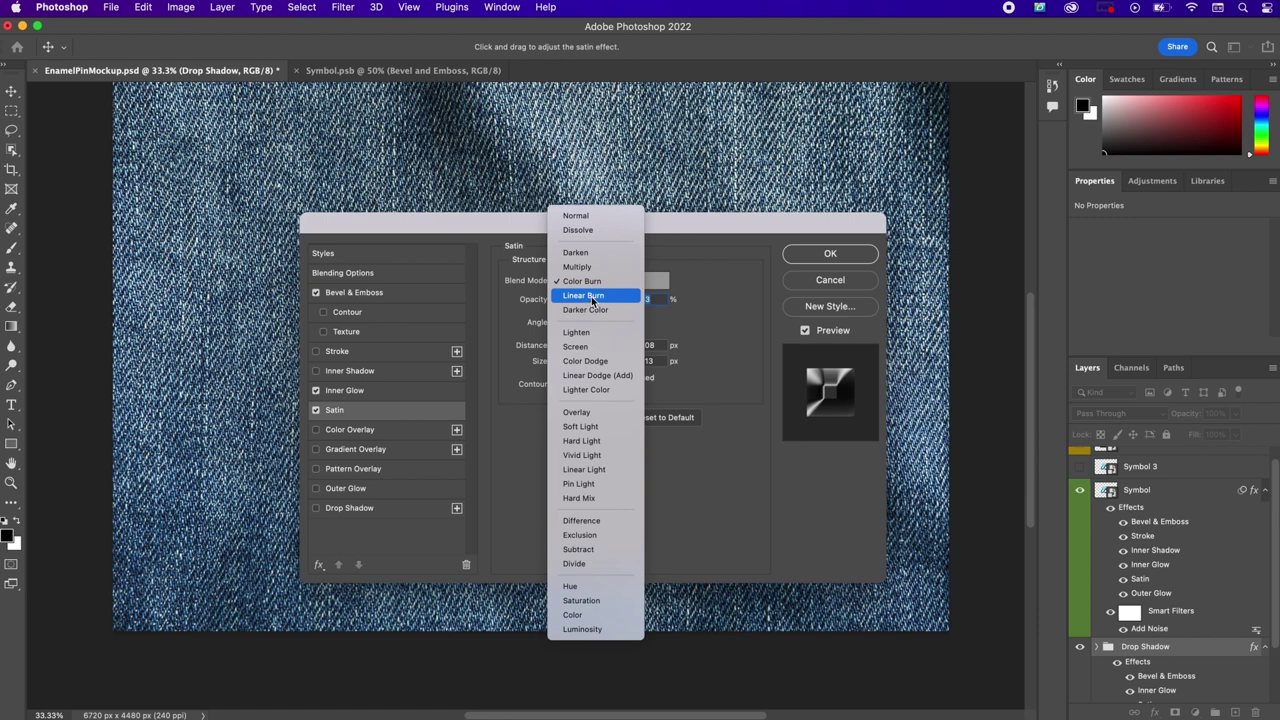
pyautogui.click(592, 296)
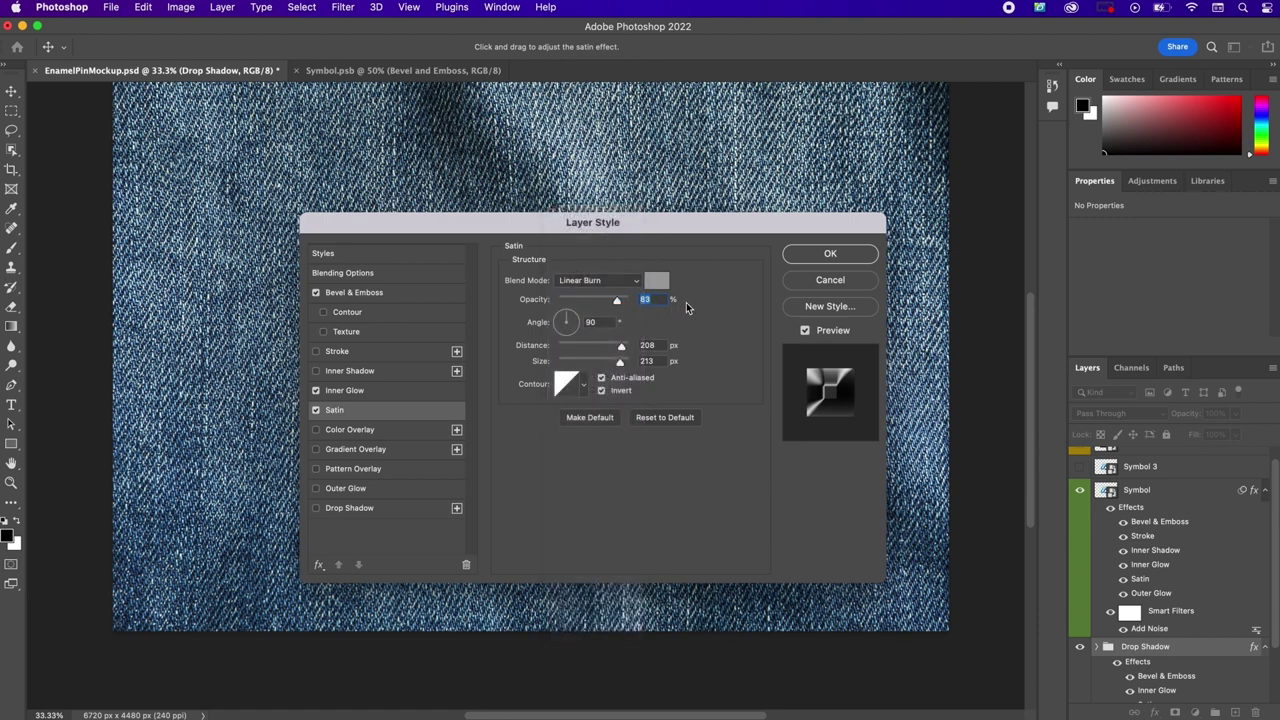
pyautogui.click(658, 284)
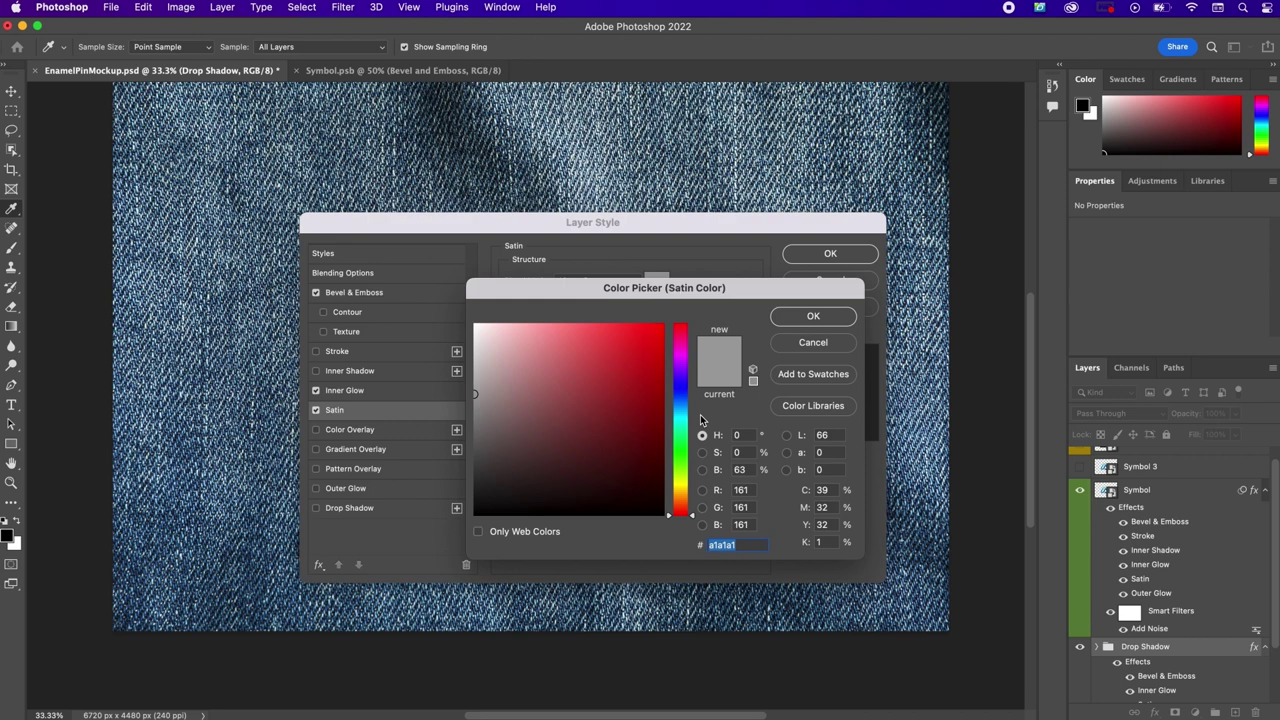
pyautogui.write('5a5a5')
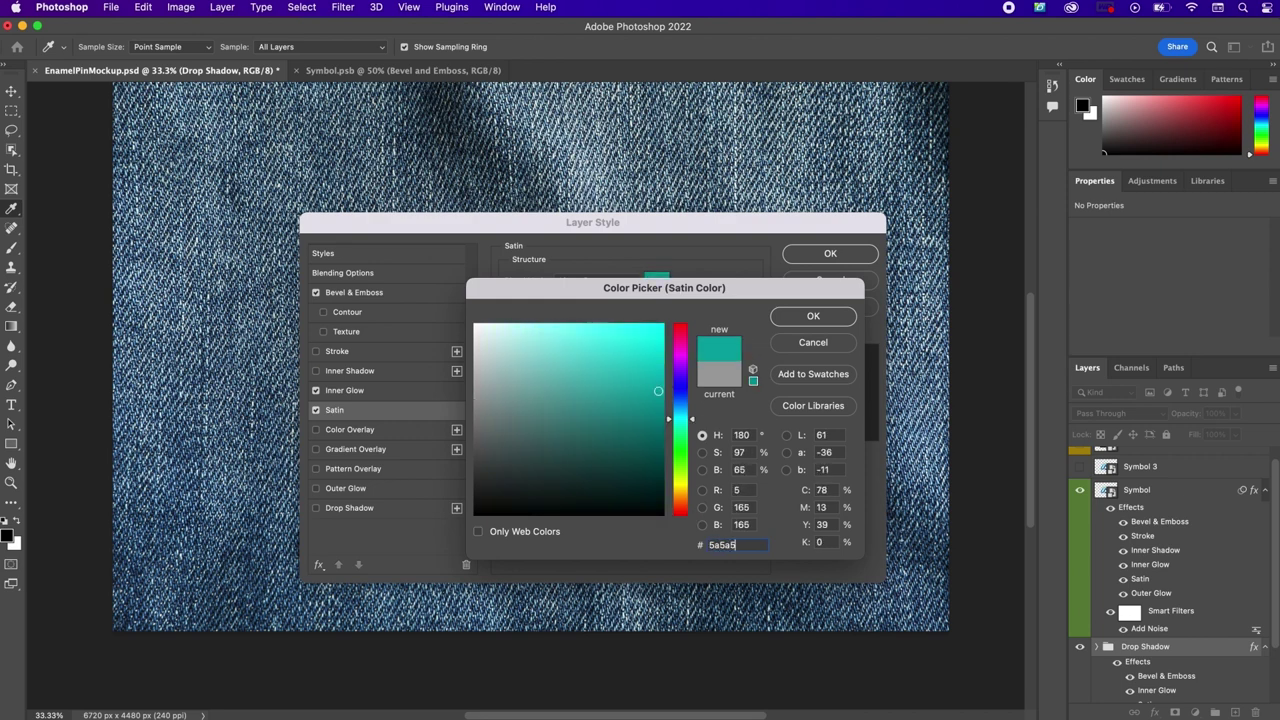
pyautogui.write('a')
pyautogui.press('Return')
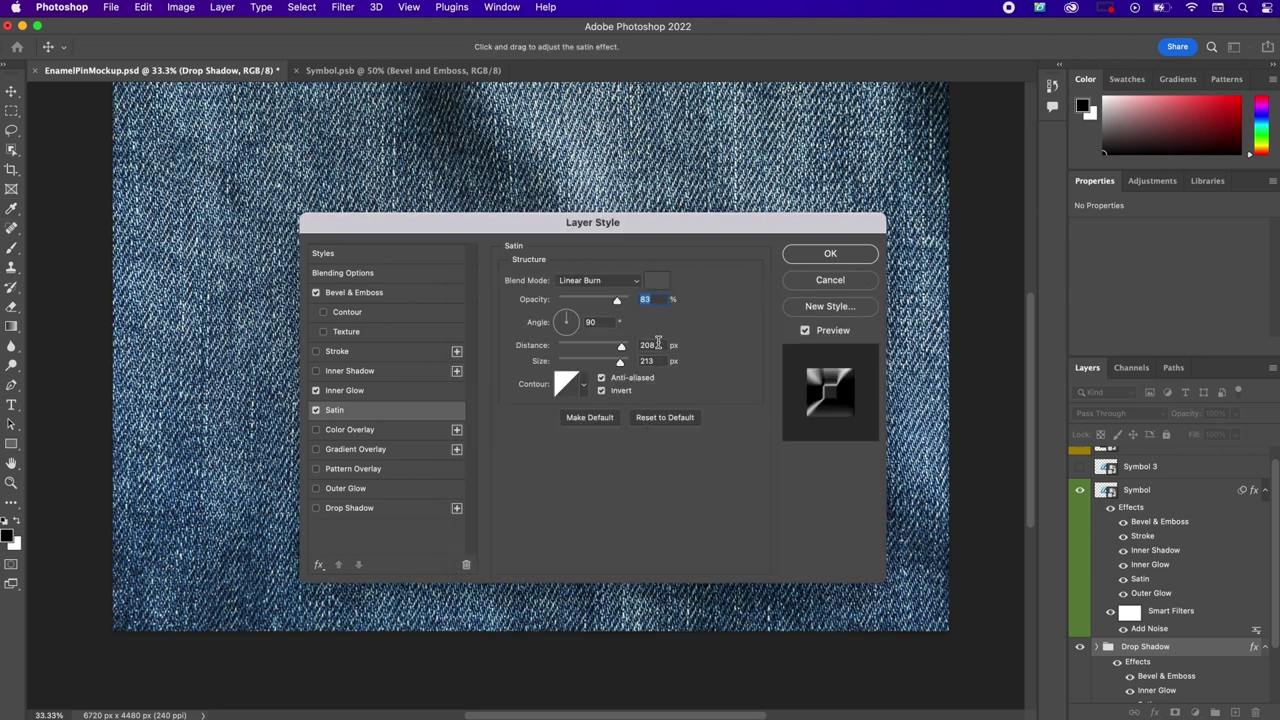
# Step: Set the satin's opacity to 50%, angle to 162°, distance to 166 px and size to 170 px
pyautogui.write('50')
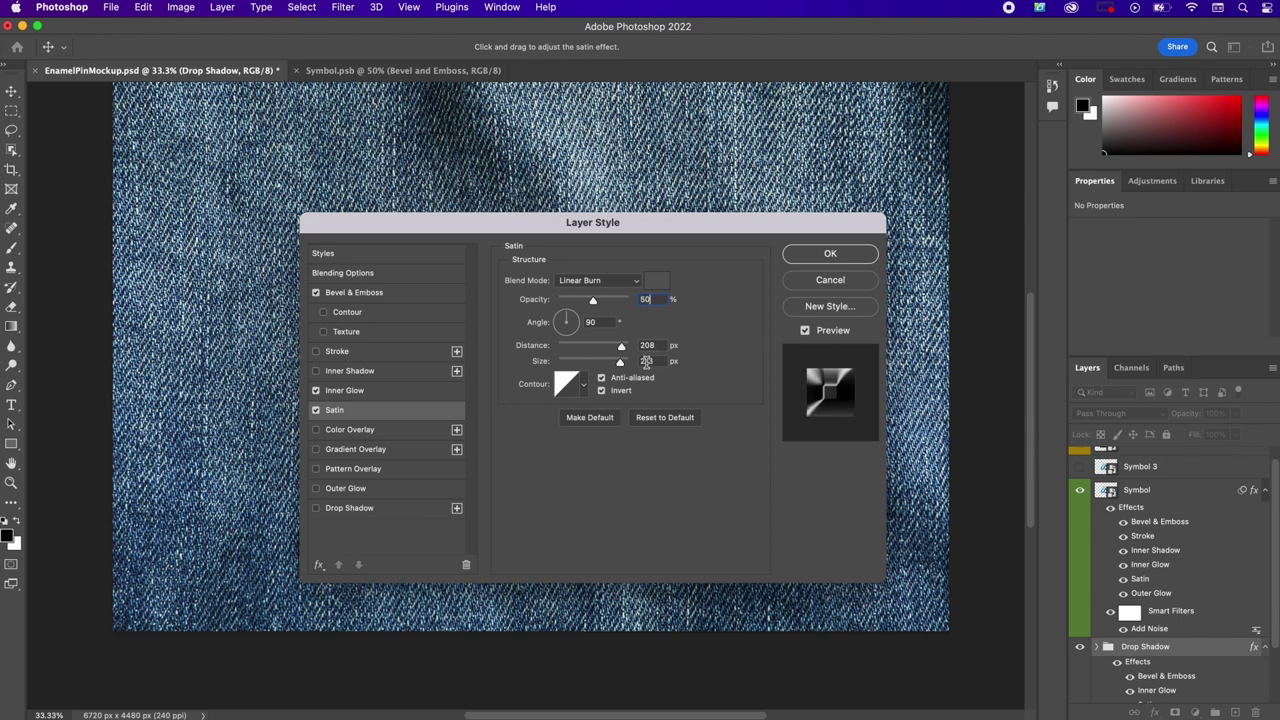
pyautogui.doubleClick(590, 321)
pyautogui.write('162')
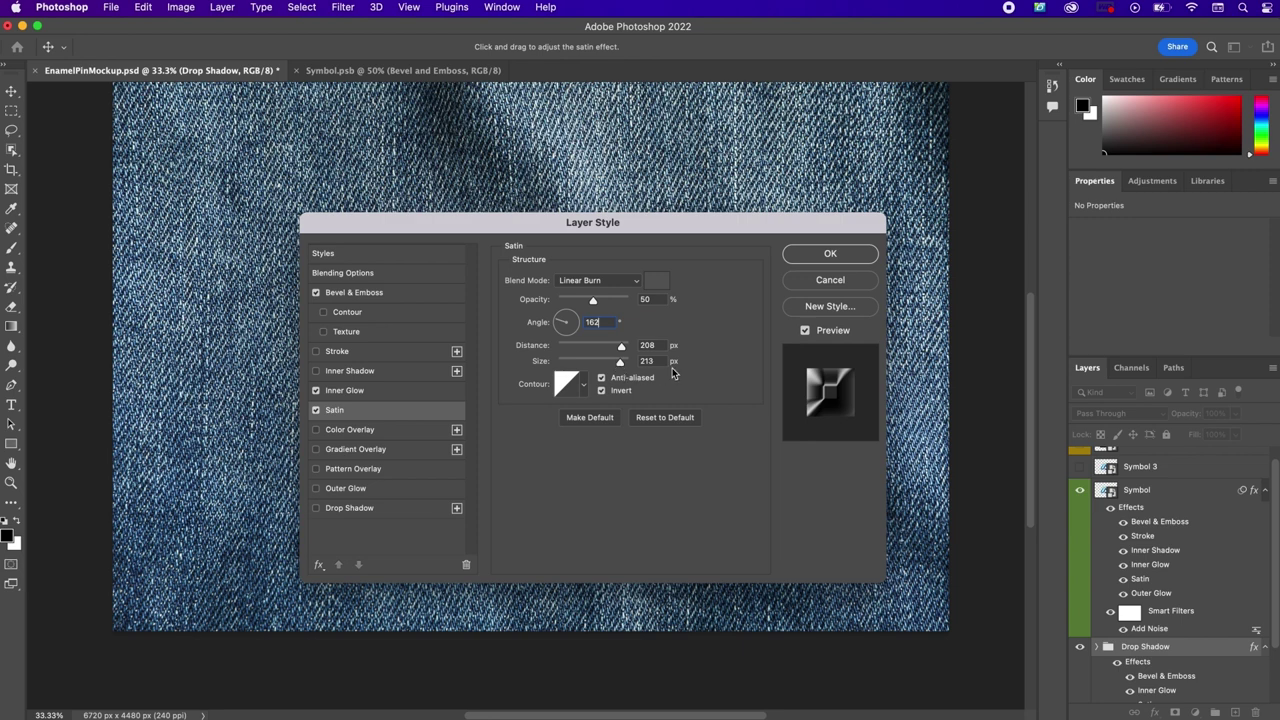
pyautogui.doubleClick(652, 345)
pyautogui.write('166')
pyautogui.press('Tab')
pyautogui.write('170')
# Step: Enable Gradient Overlay on the group and set the gradient's starting colour stop to the gold b78b2f
pyautogui.click(355, 449)
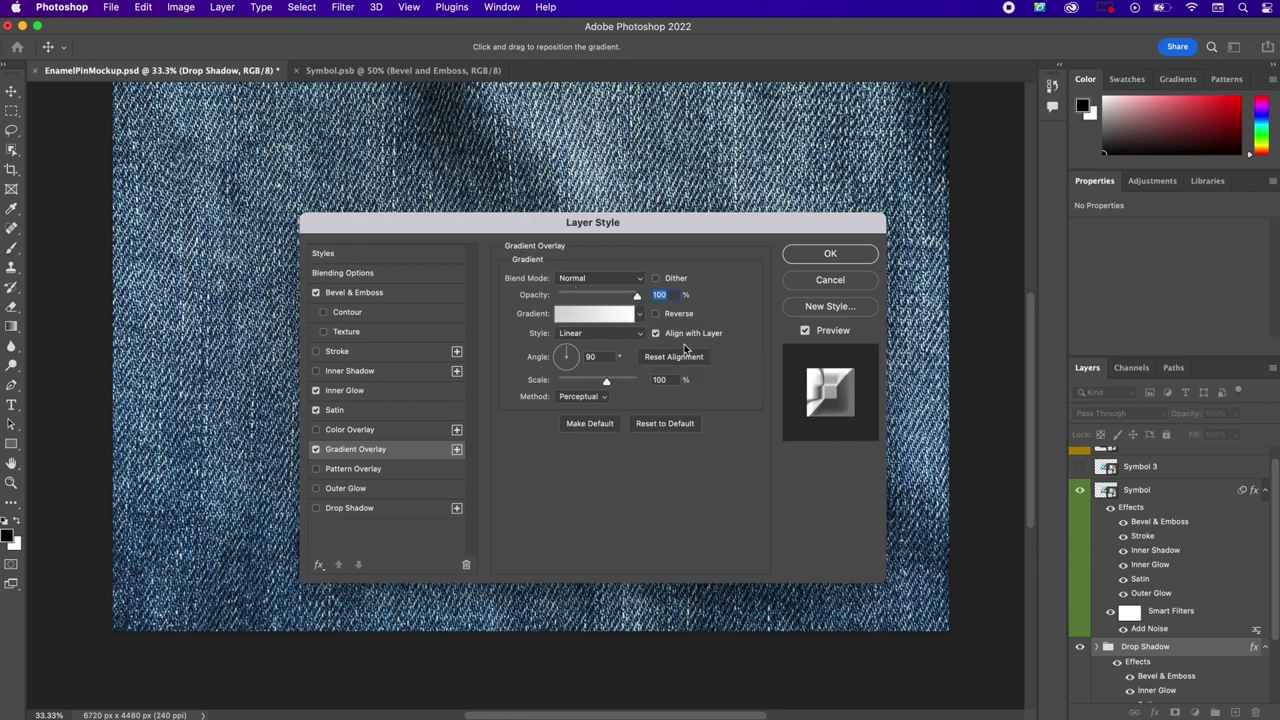
pyautogui.click(590, 314)
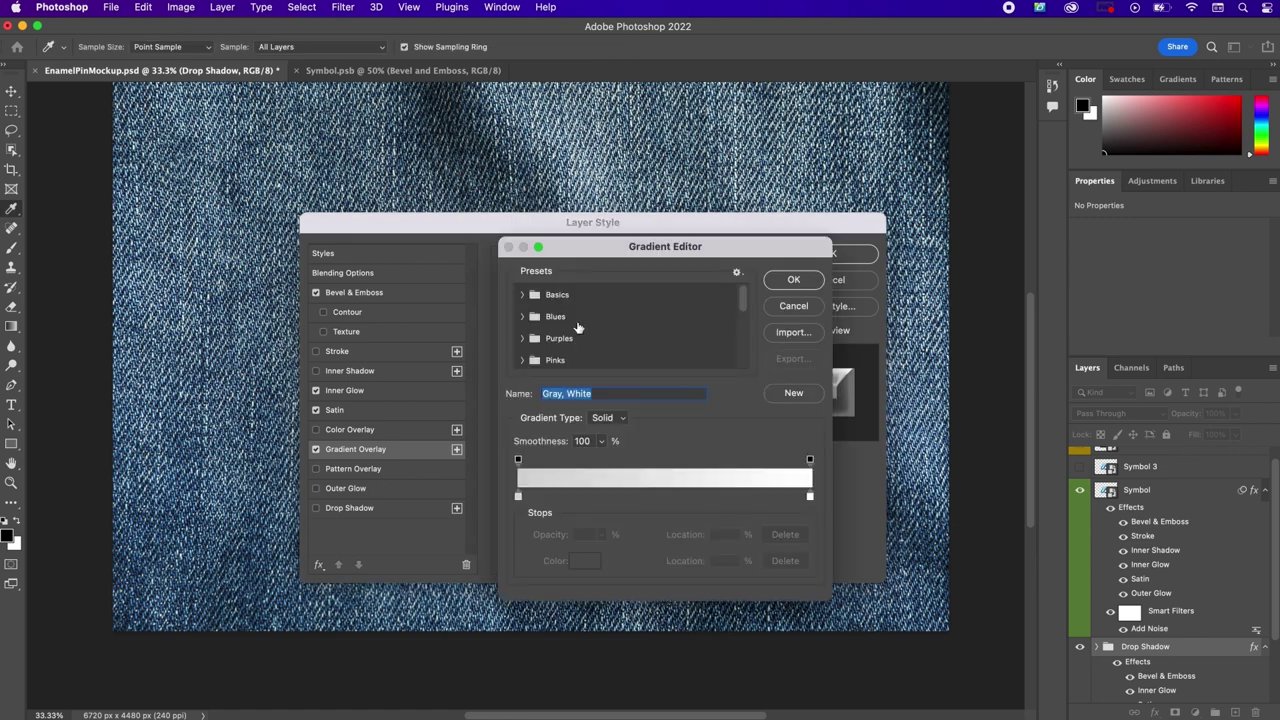
pyautogui.click(517, 497)
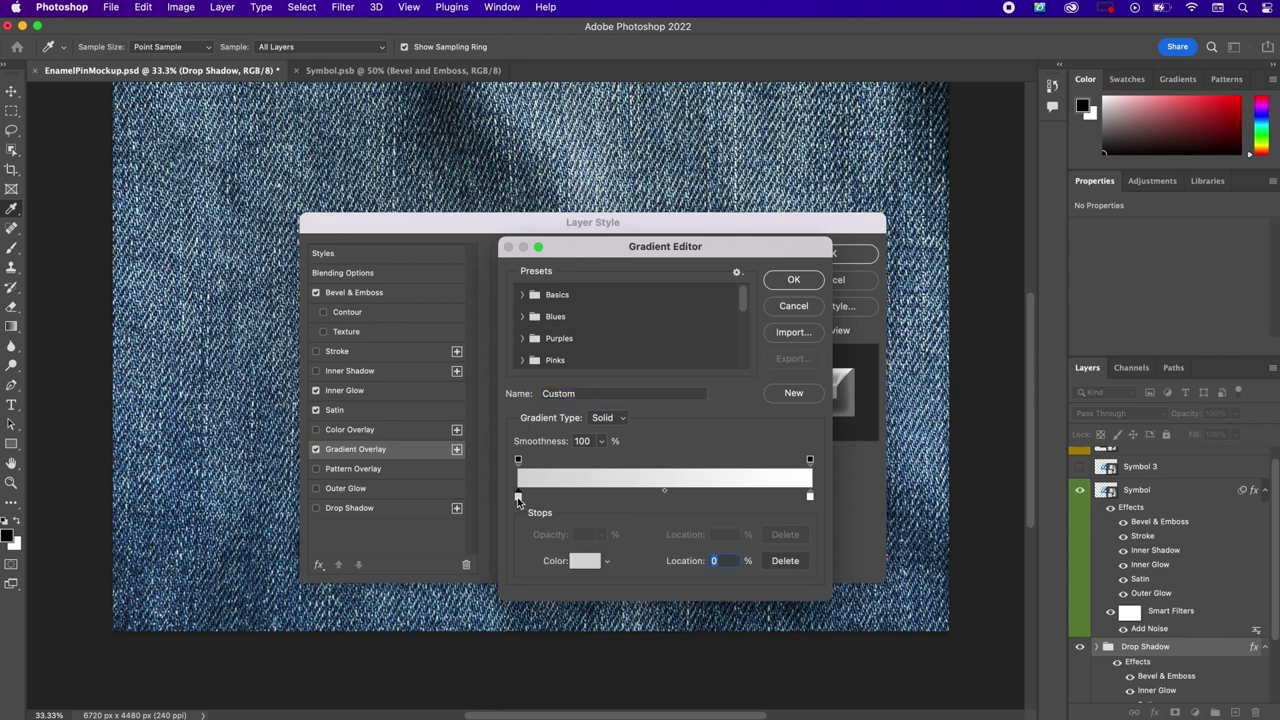
pyautogui.click(583, 562)
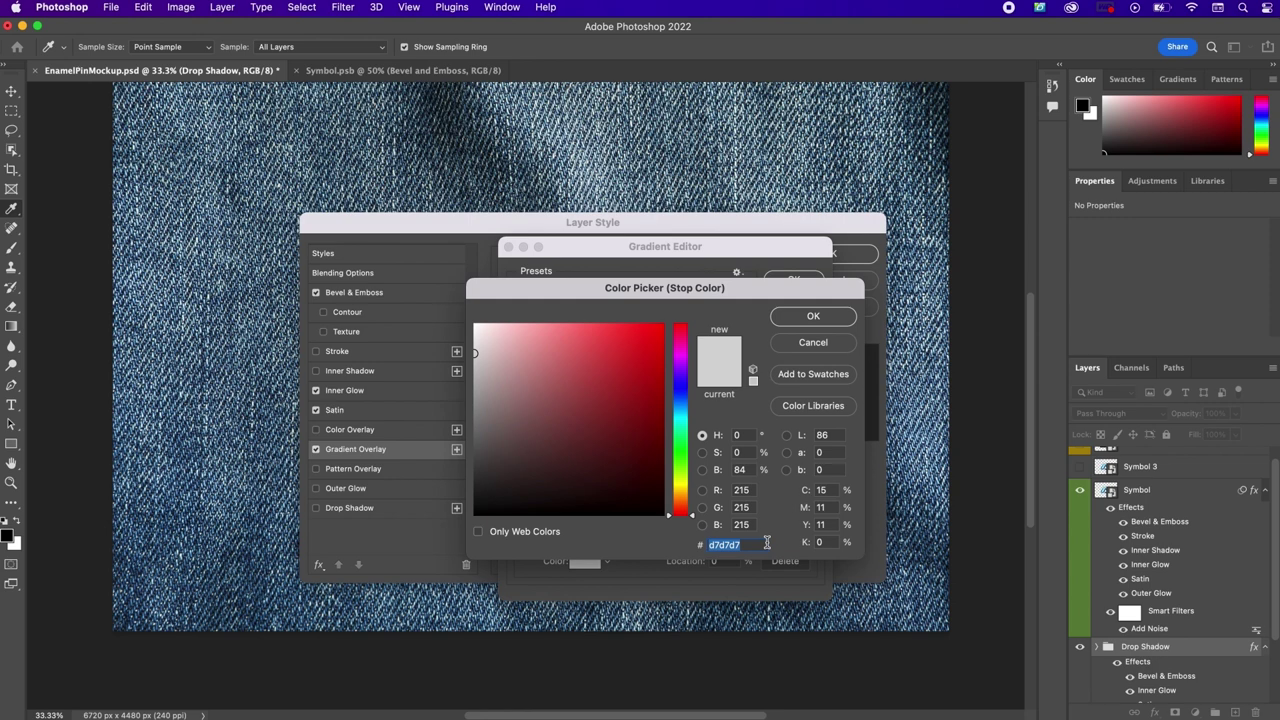
pyautogui.write('b')
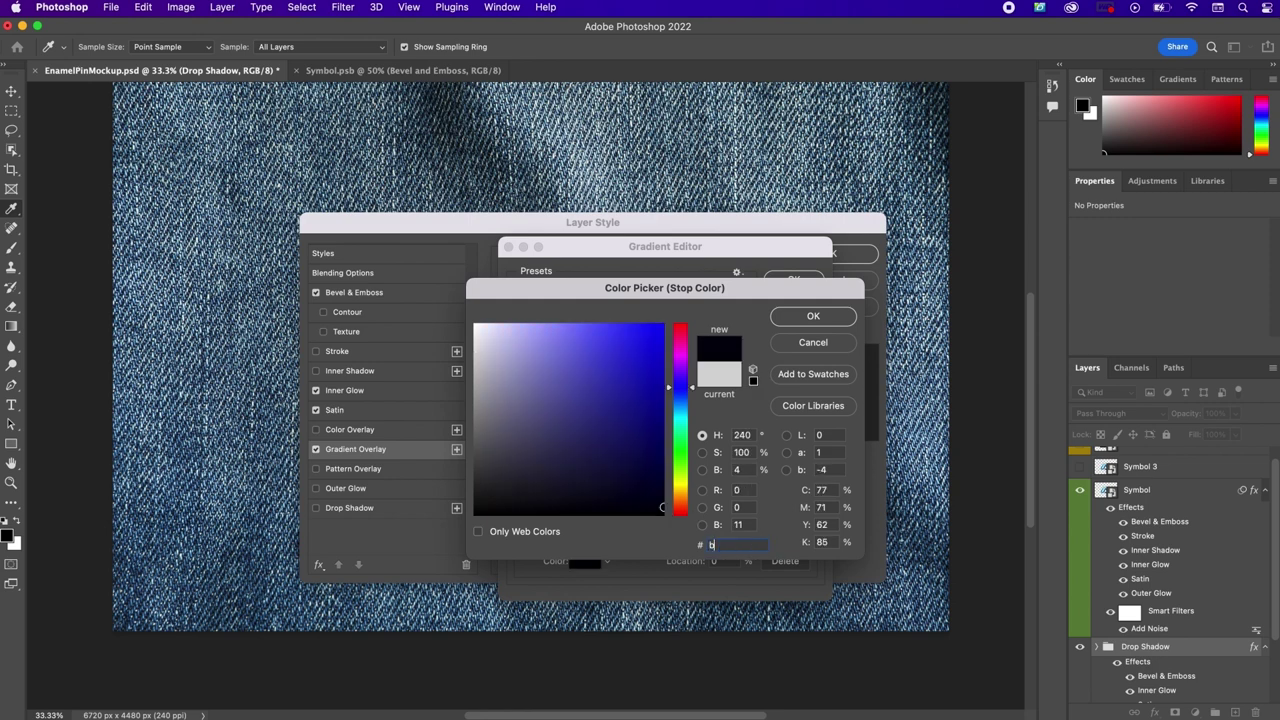
pyautogui.write('78')
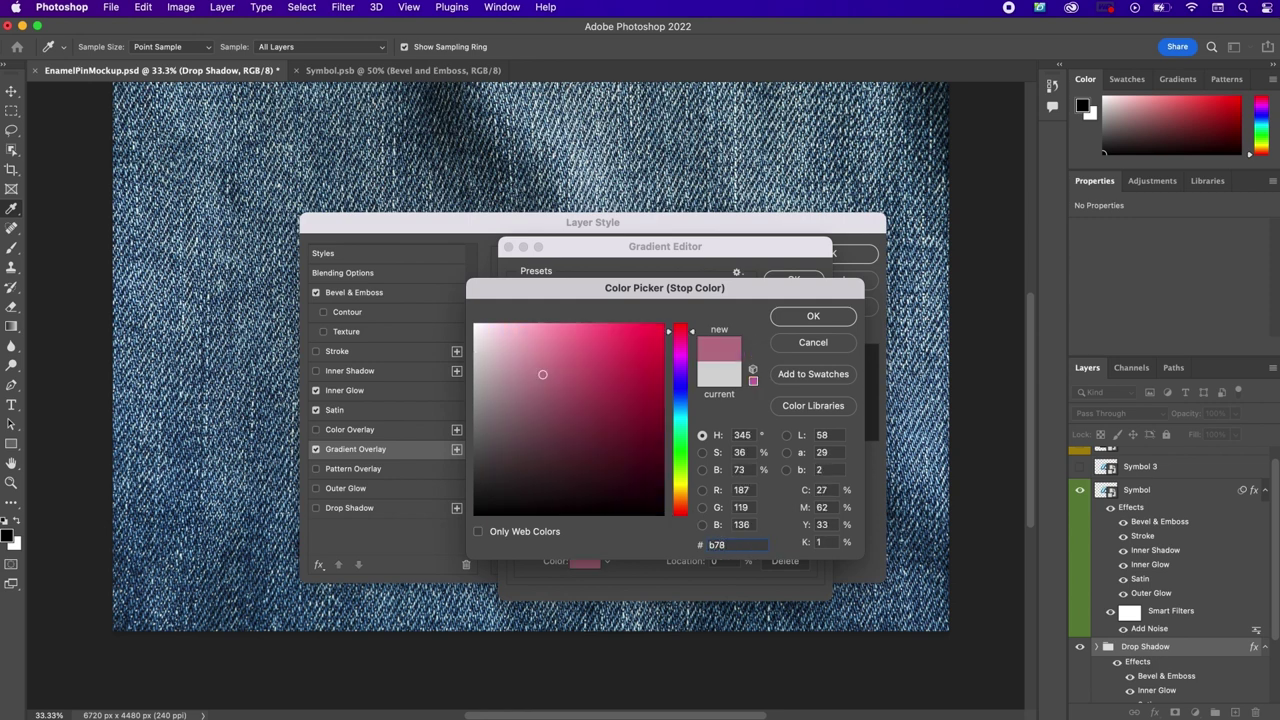
pyautogui.write('b2f')
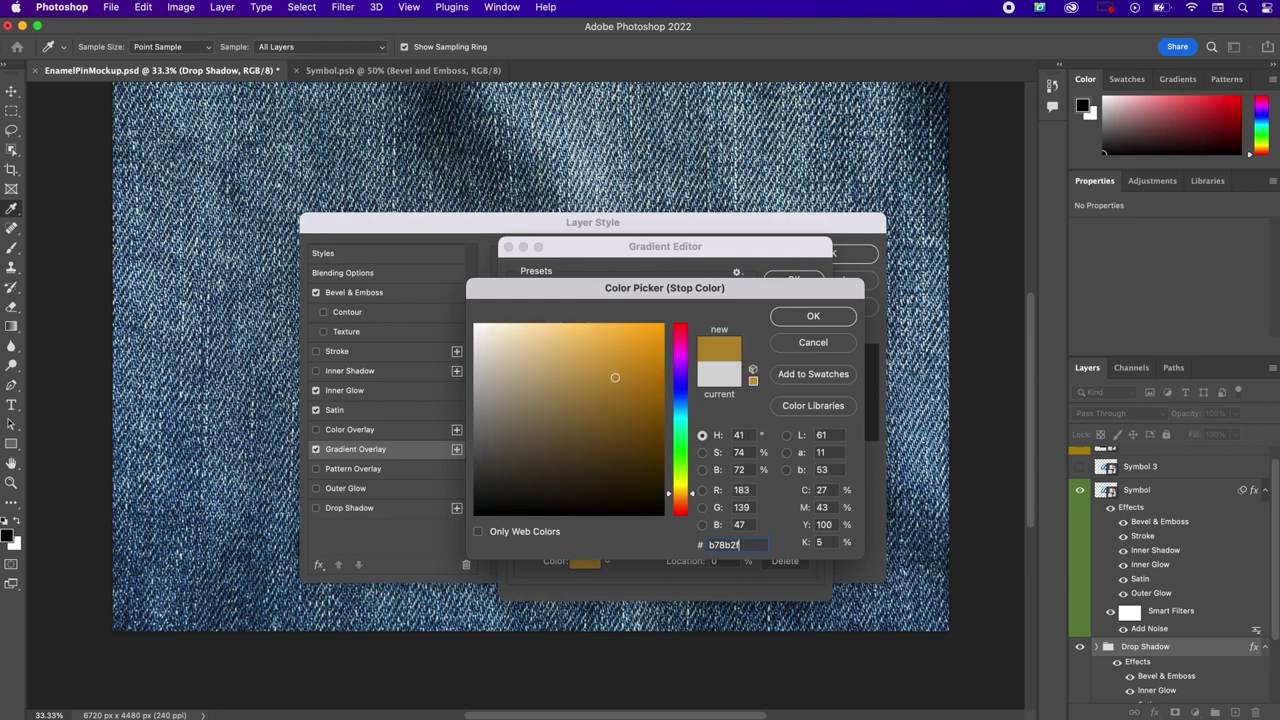
pyautogui.press('Return')
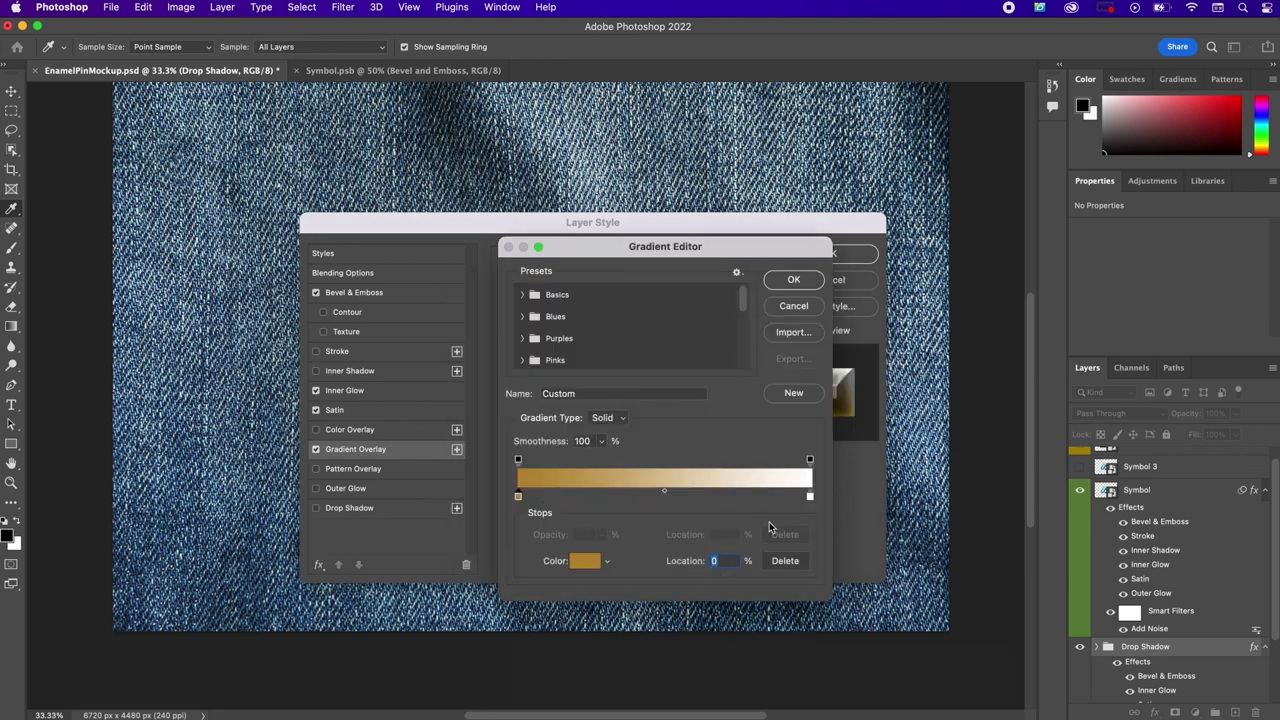
# Step: Add a colour stop at 25% of the gradient with the lighter gold e6b441
pyautogui.click(593, 500)
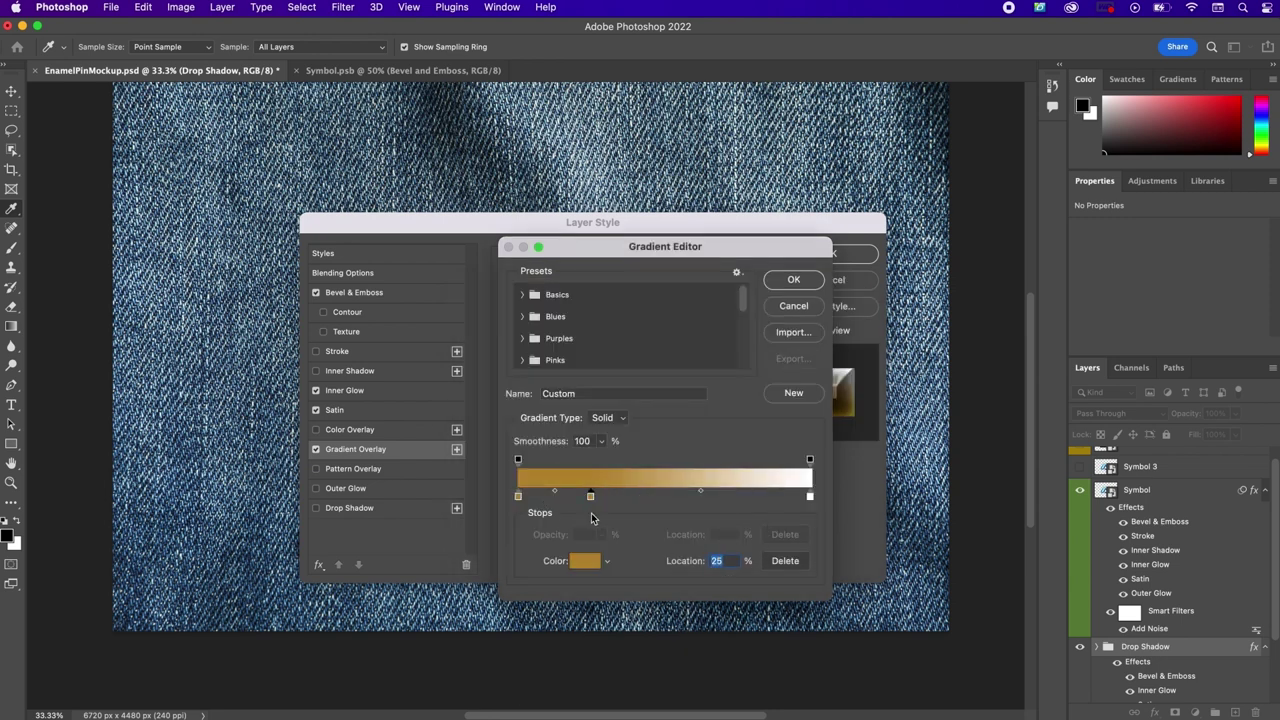
pyautogui.click(585, 561)
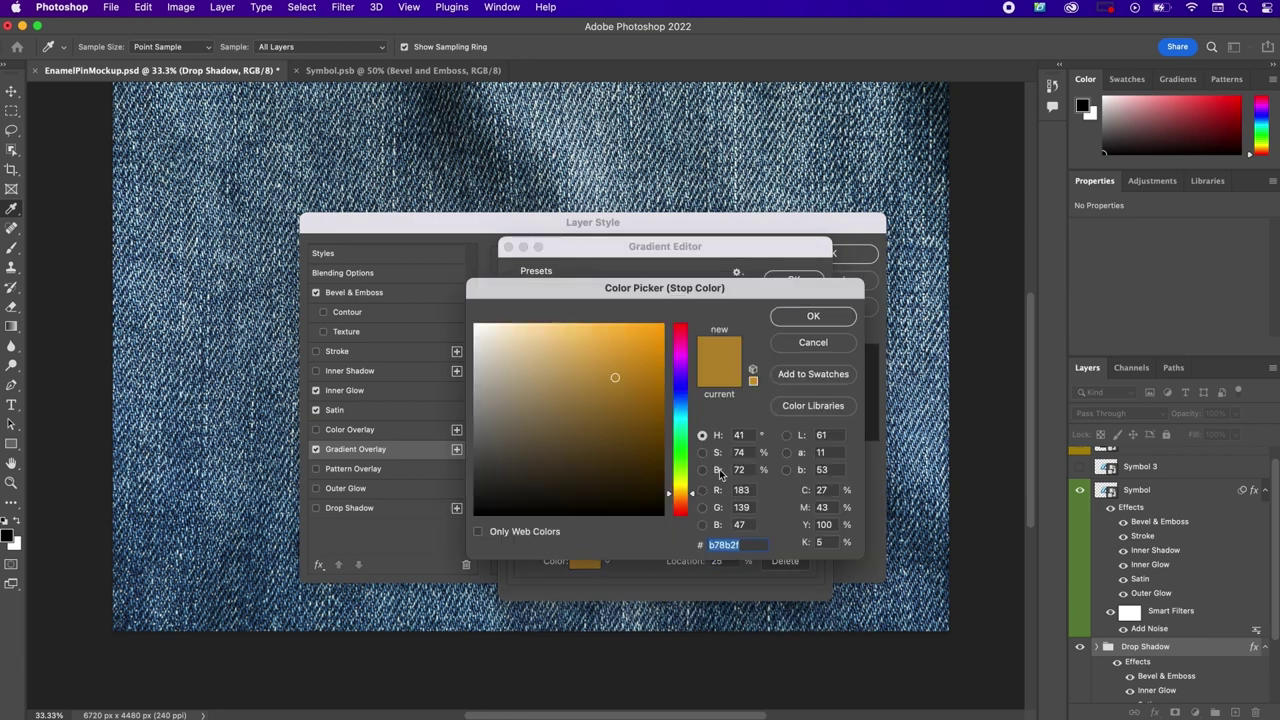
pyautogui.write('e6')
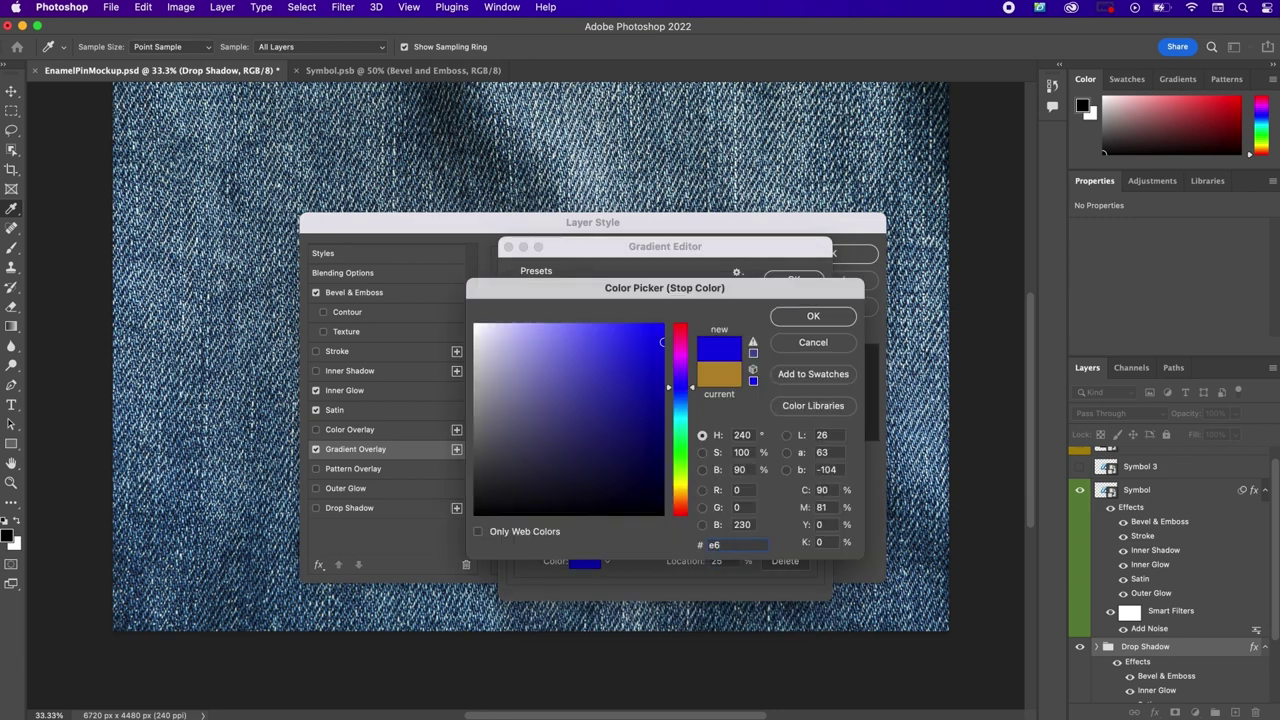
pyautogui.write('b441')
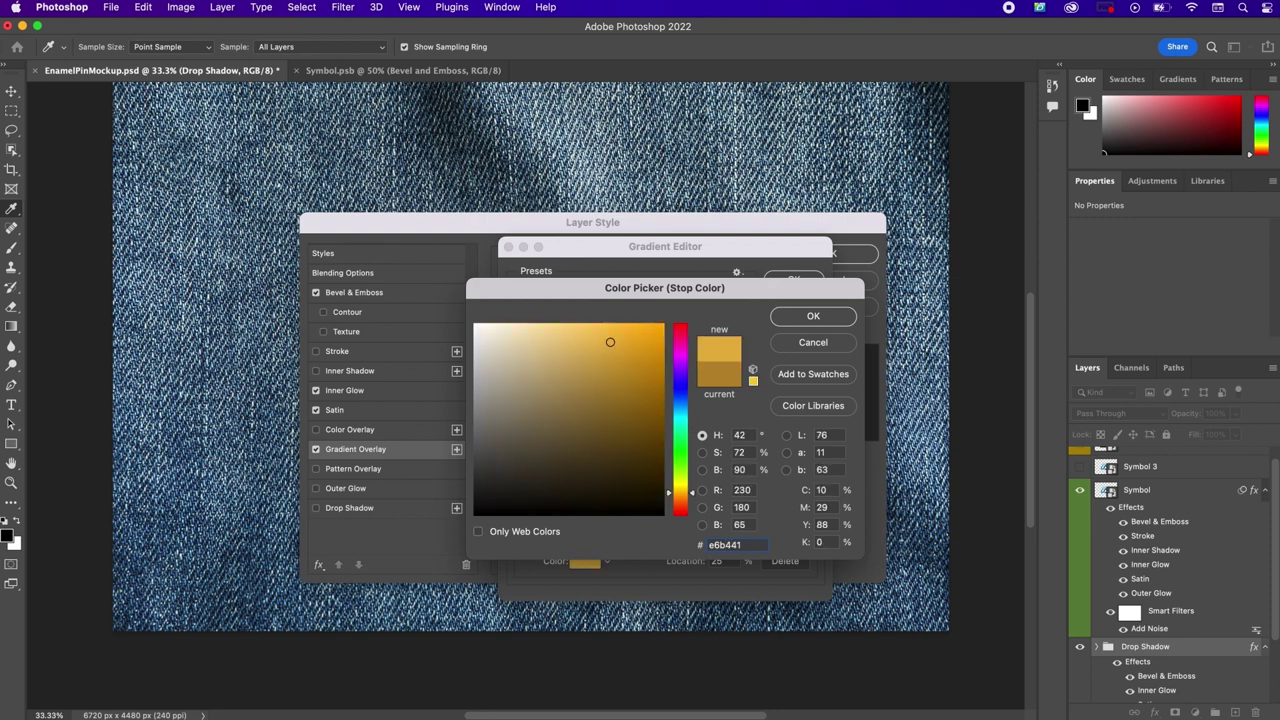
pyautogui.press('Return')
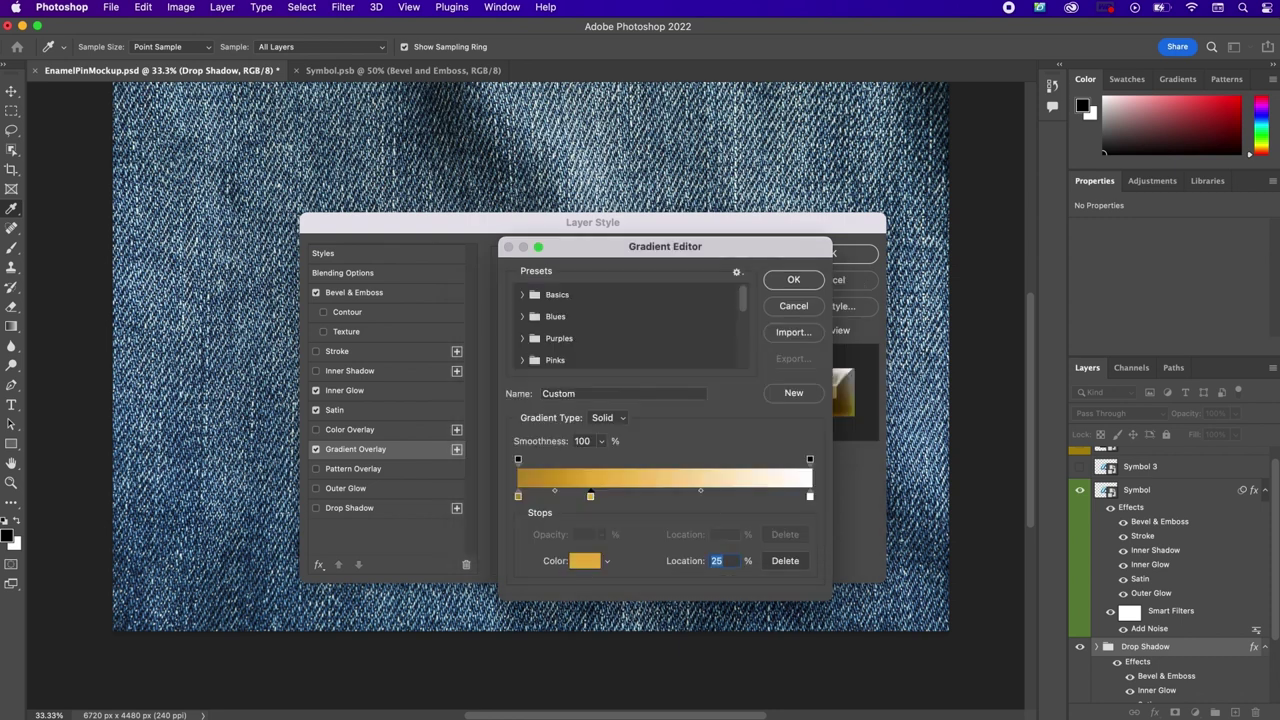
# Step: Add a colour stop at 40% of the gradient with the dark gold ba8e2e
pyautogui.click(636, 497)
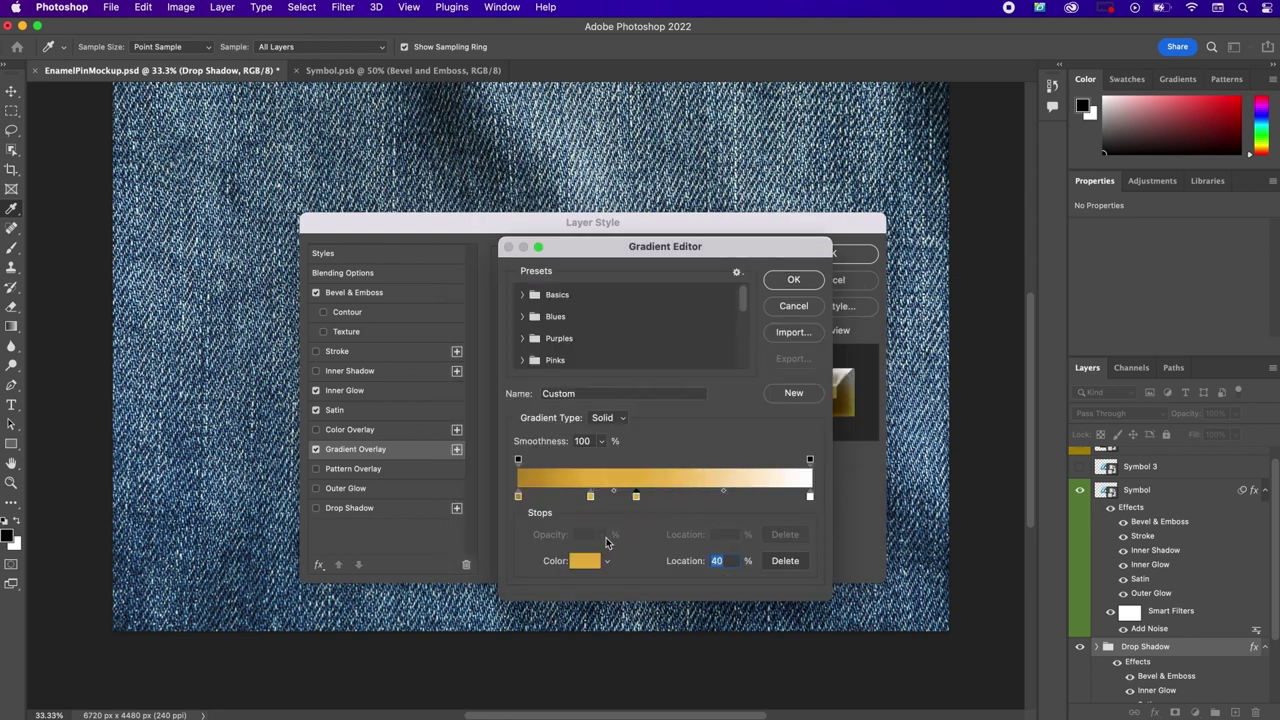
pyautogui.click(585, 560)
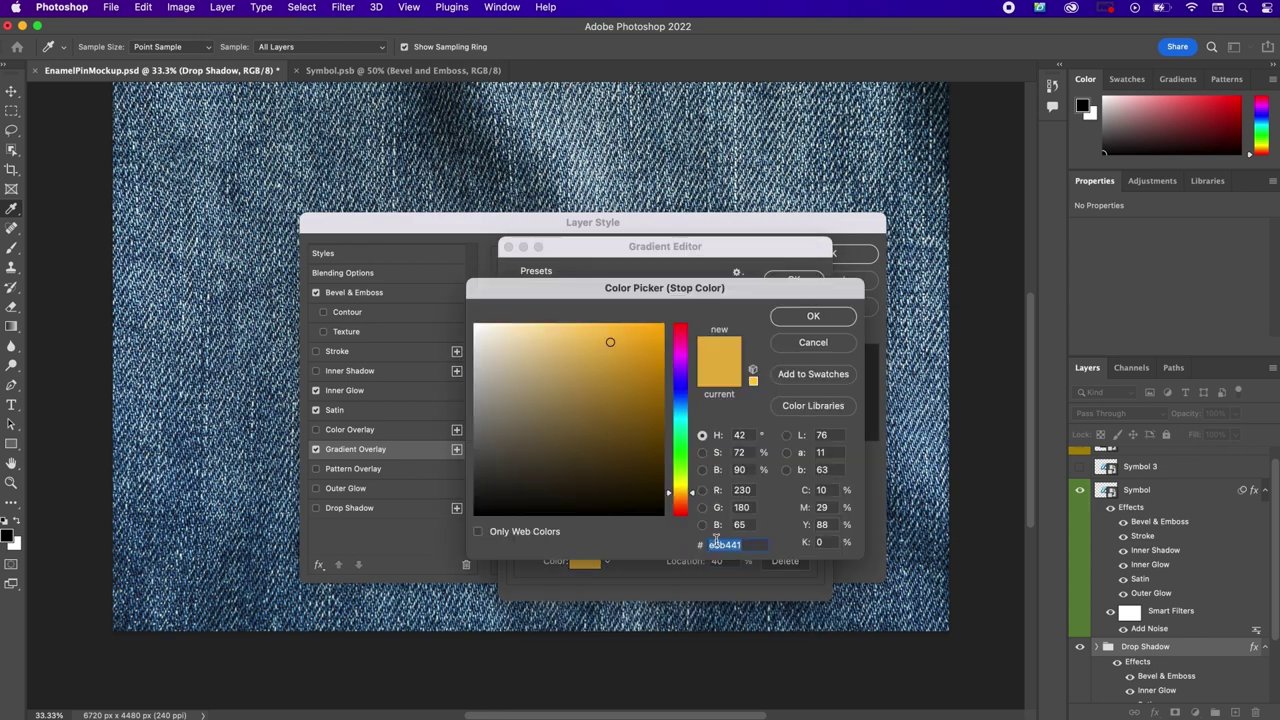
pyautogui.write('ba')
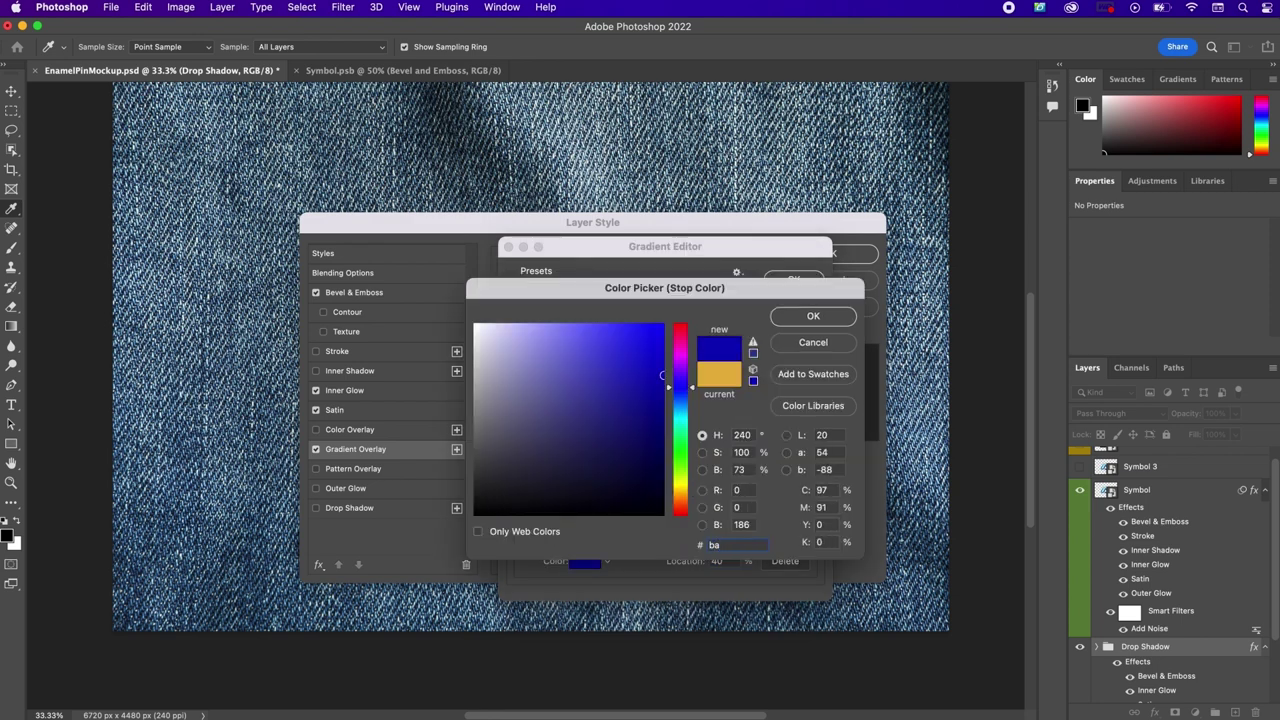
pyautogui.write('8e')
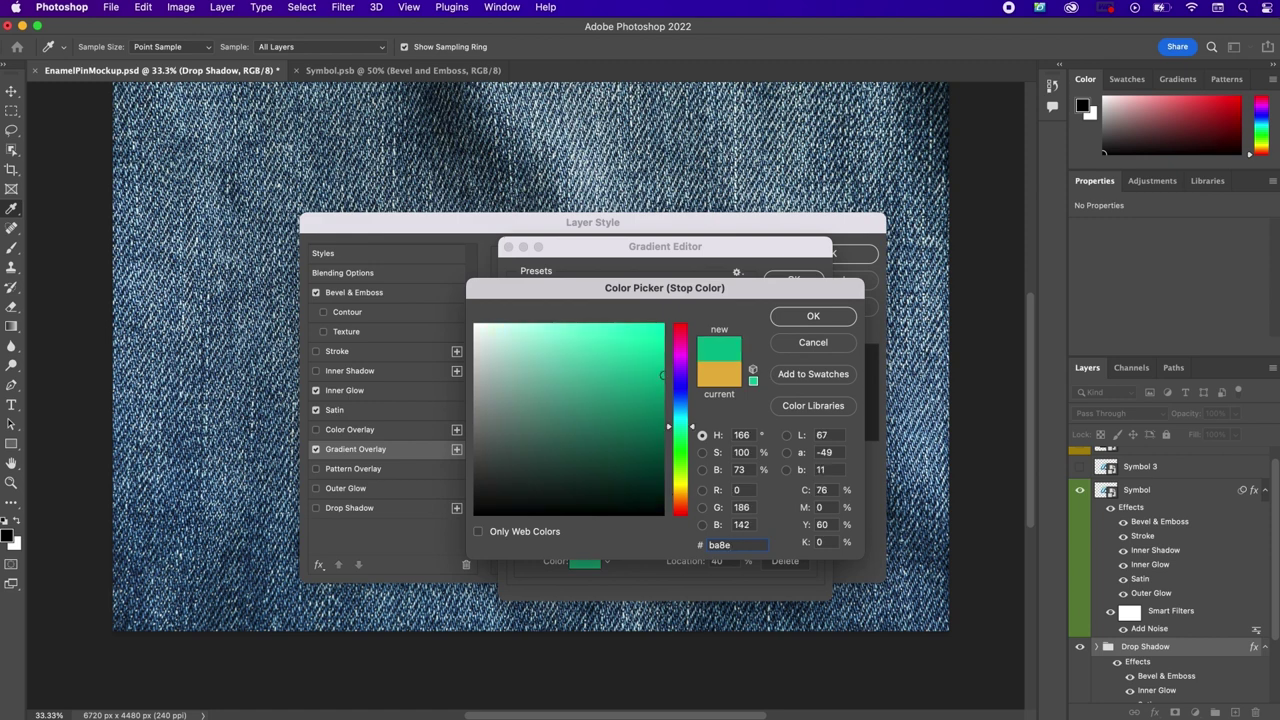
pyautogui.write('2')
pyautogui.write('3')
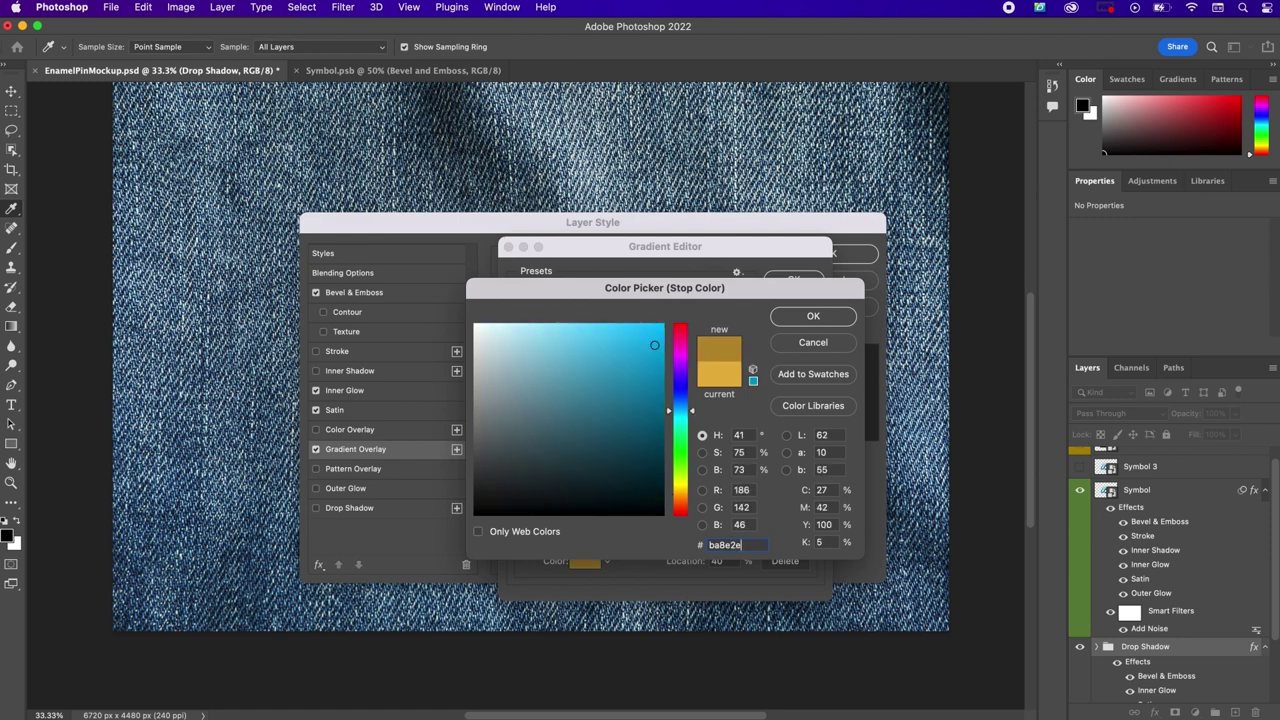
pyautogui.press('Return')
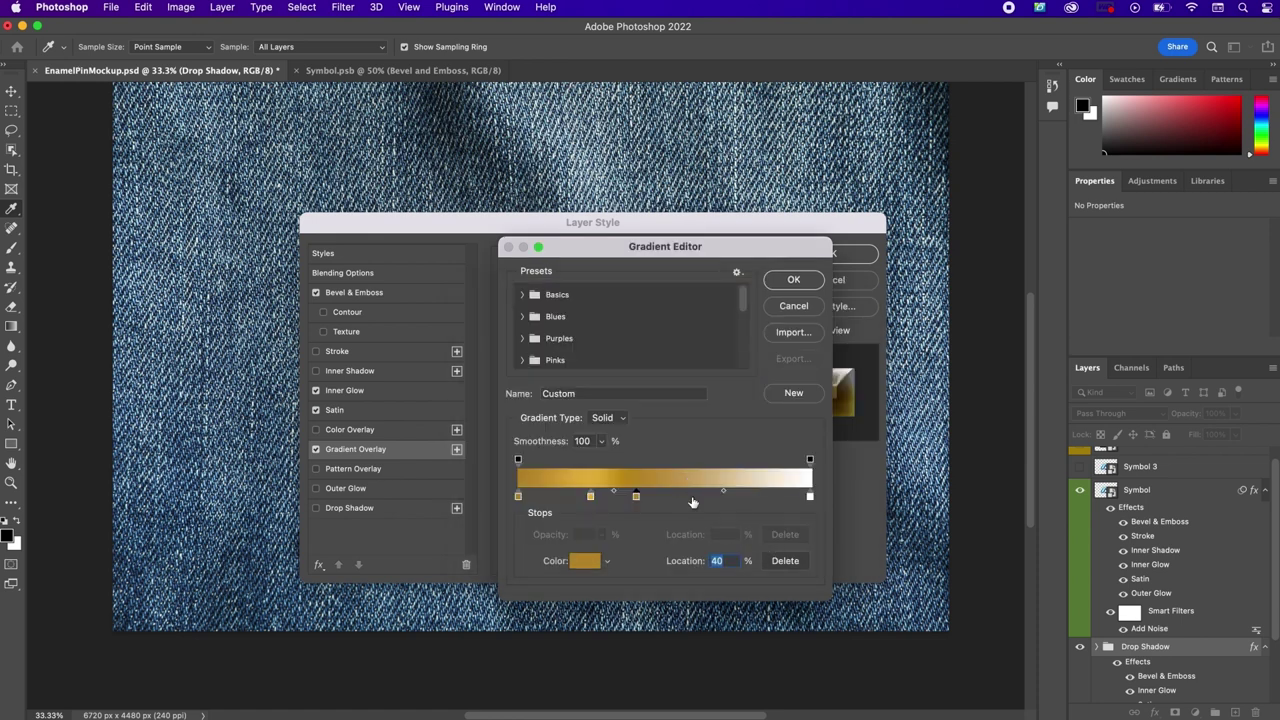
# Step: Add a colour stop at 60% of the gradient with the pale yellow fff5b0
pyautogui.click(694, 497)
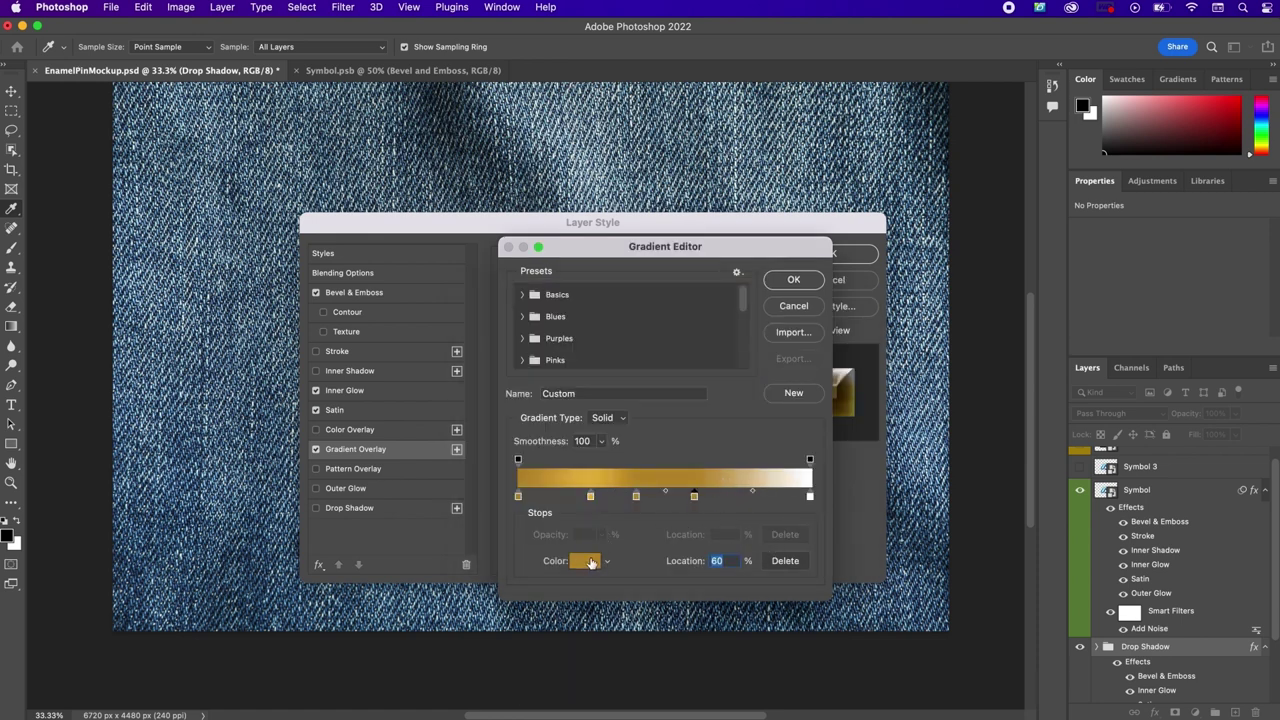
pyautogui.click(584, 560)
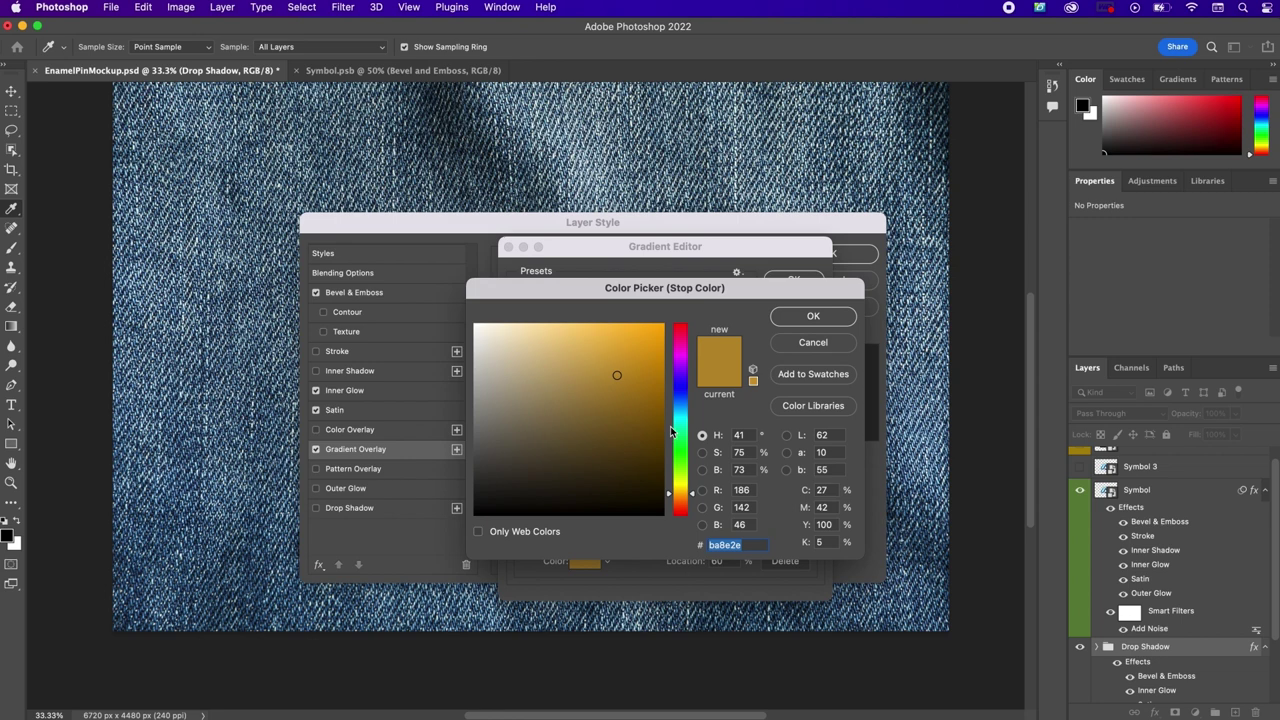
pyautogui.write('fff')
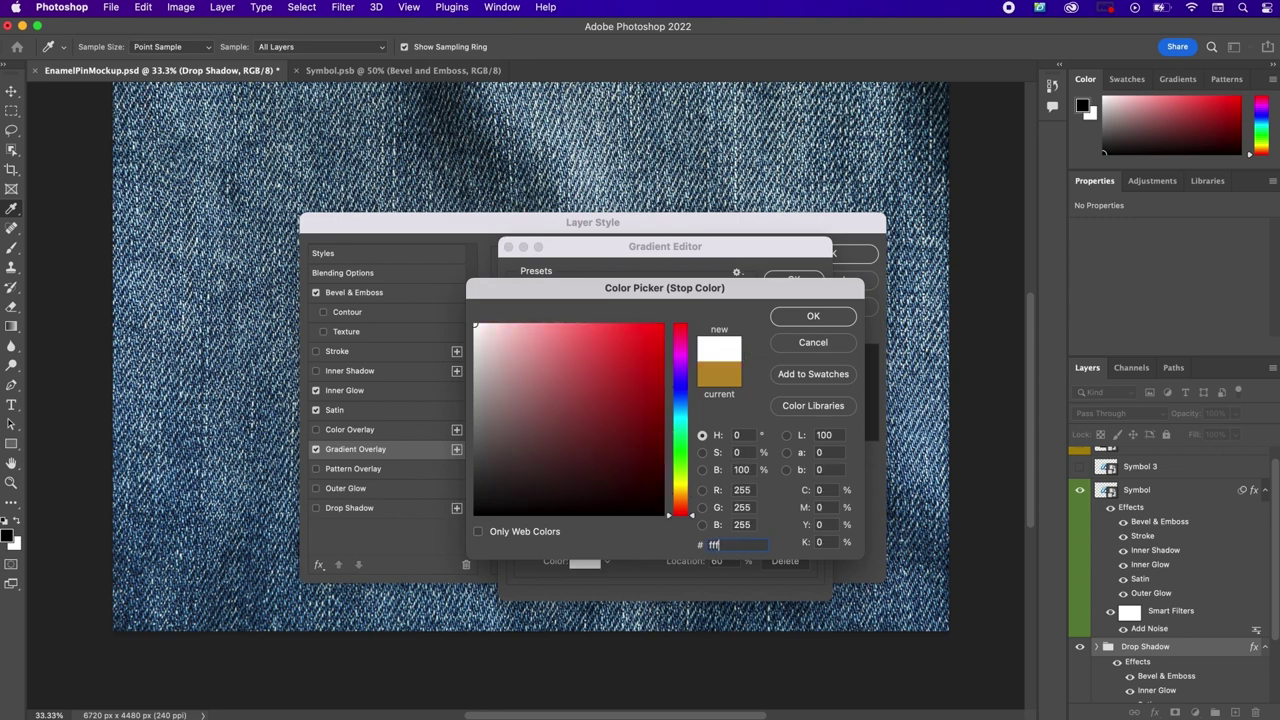
pyautogui.write('5b')
pyautogui.write('0')
pyautogui.press('Return')
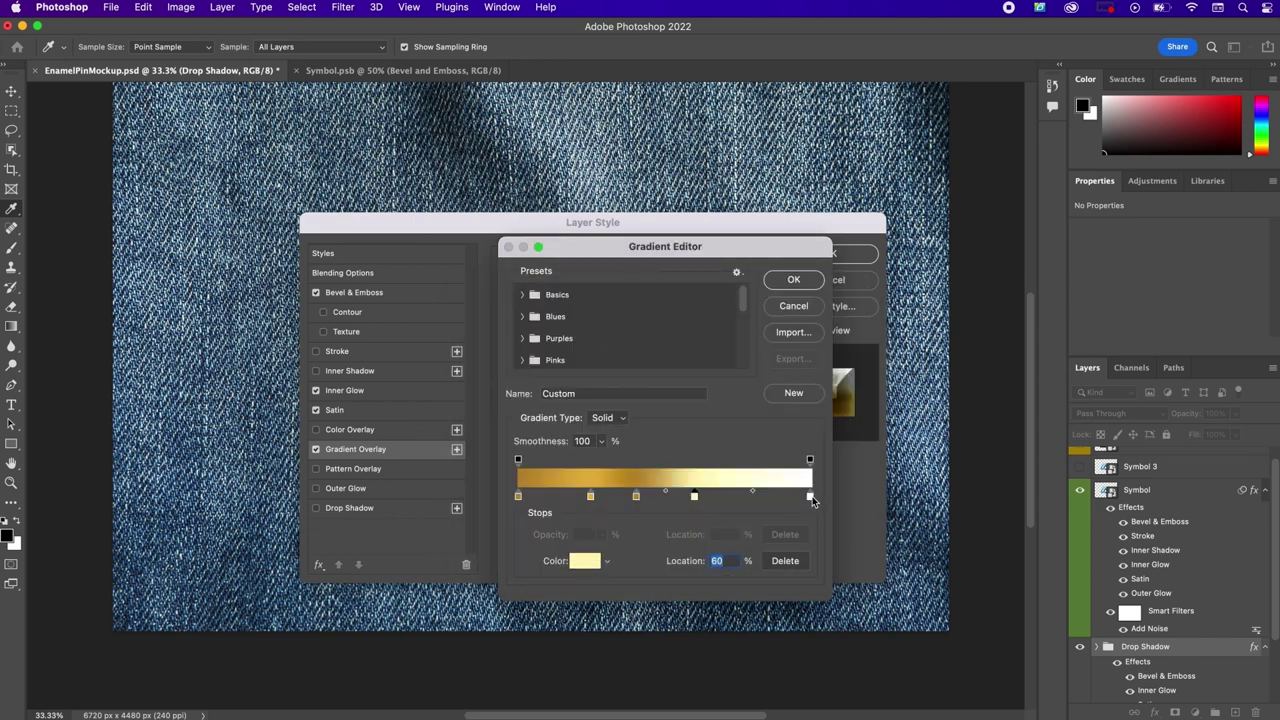
# Step: Set the gradient's end stop at 100% to the gold bb8f3e and accept the edited gradient
pyautogui.click(810, 496)
pyautogui.click(584, 561)
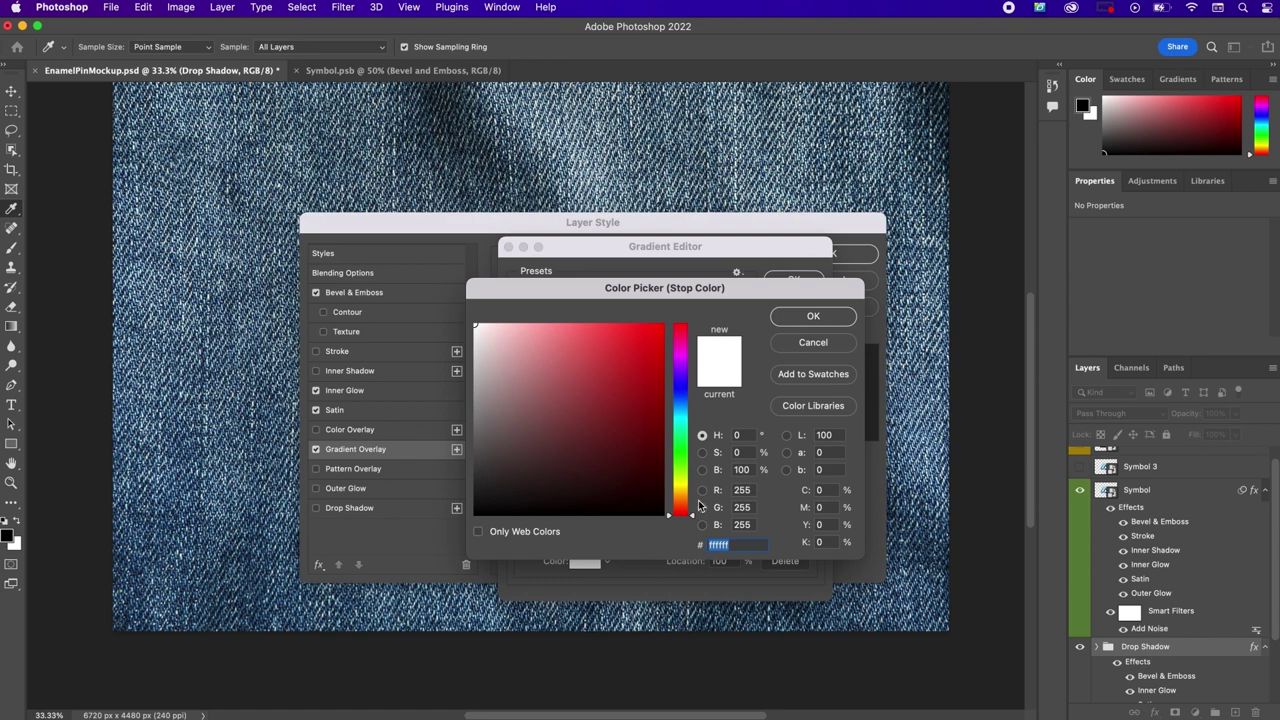
pyautogui.write('bb8')
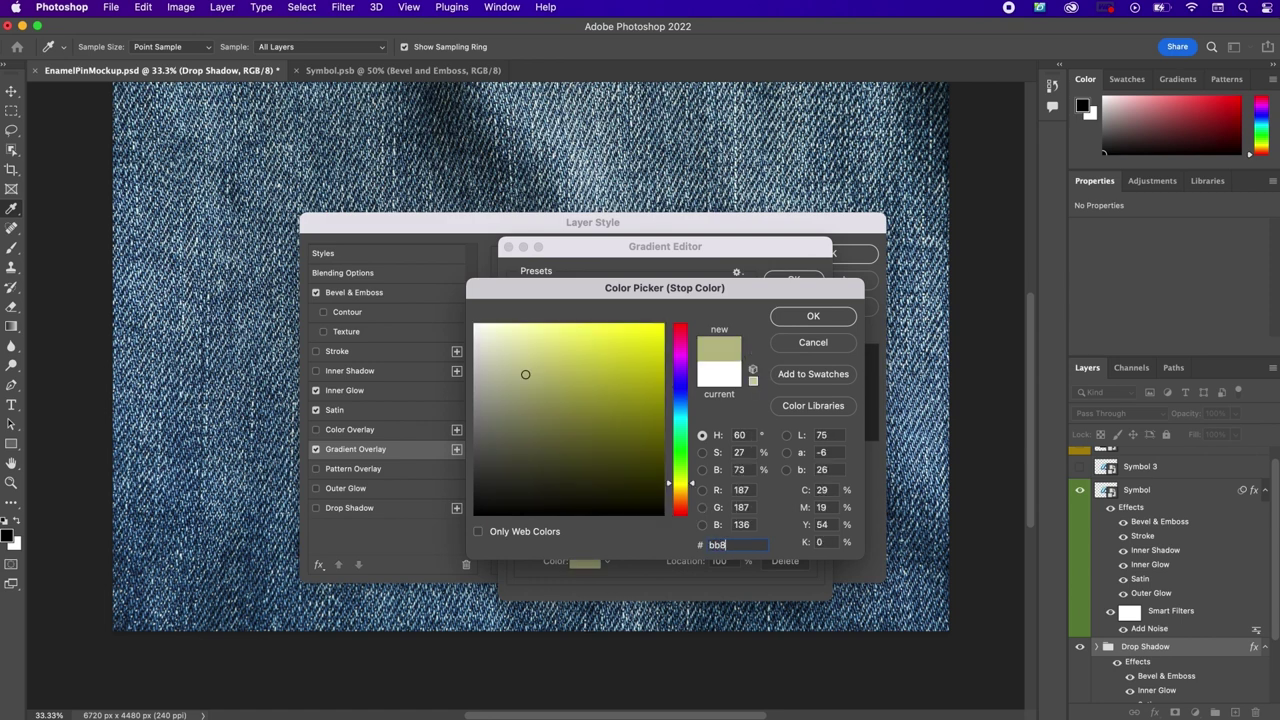
pyautogui.write('f3e')
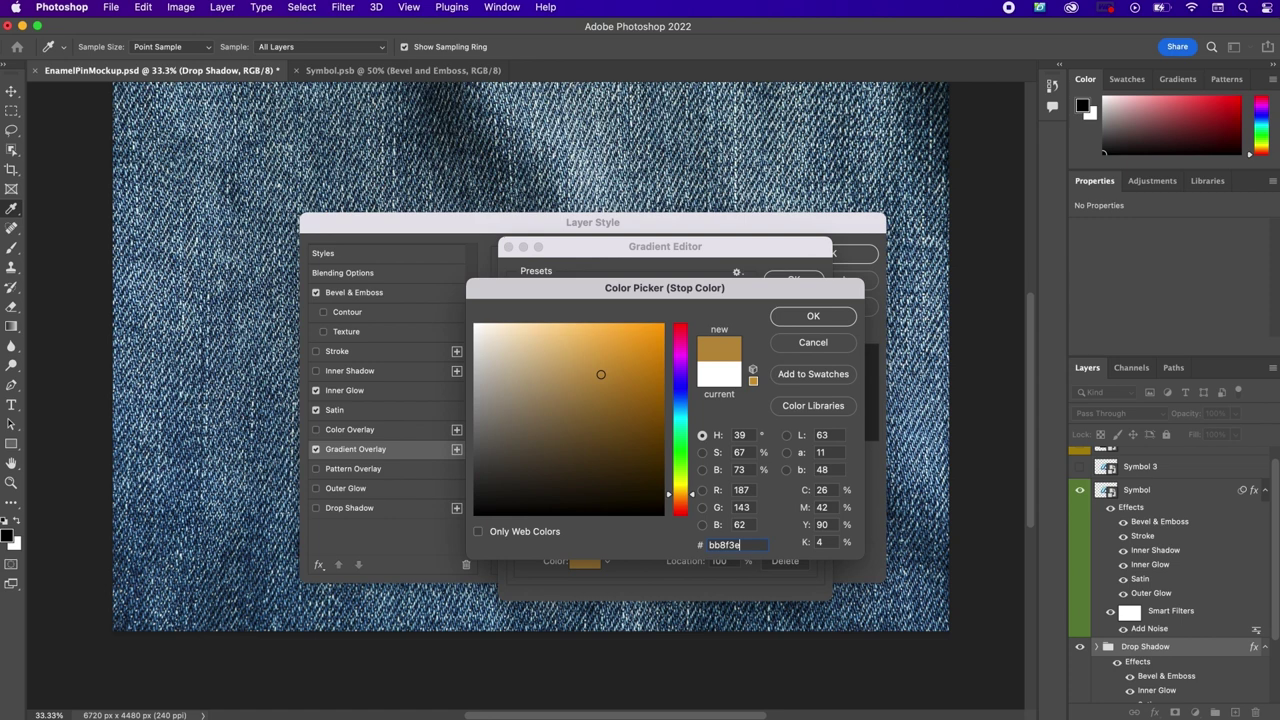
pyautogui.press('Return')
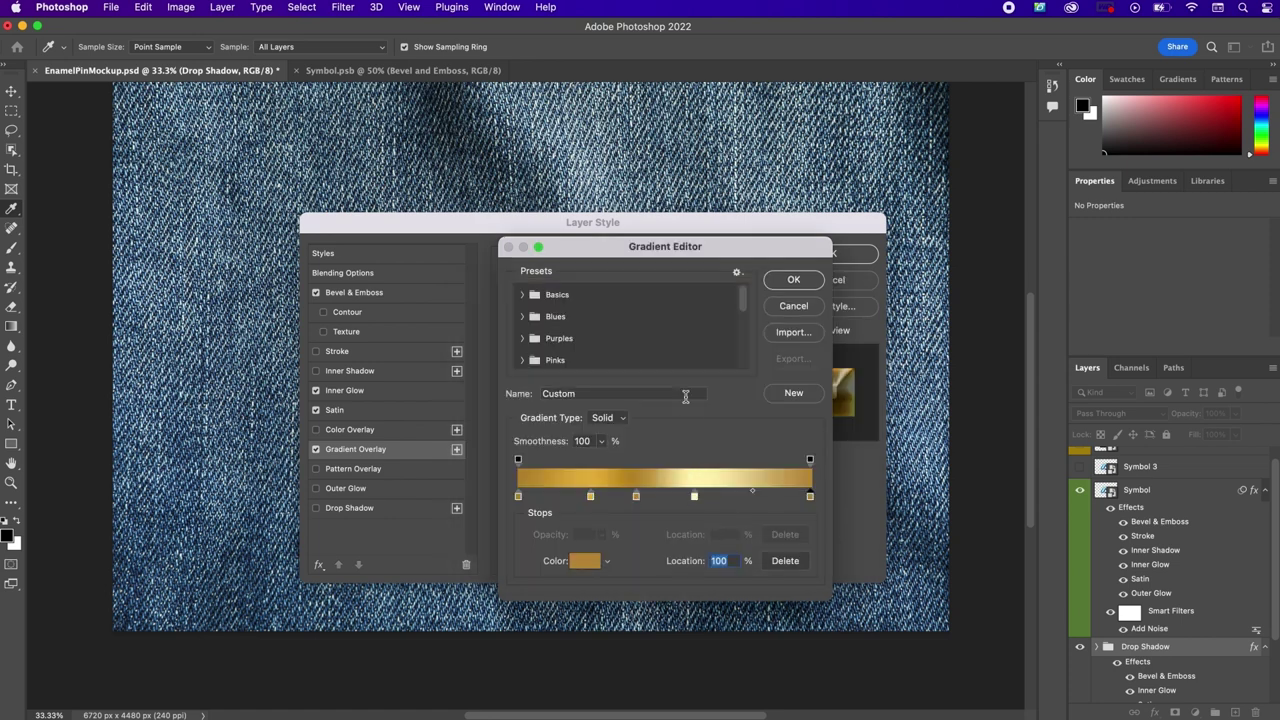
pyautogui.click(786, 280)
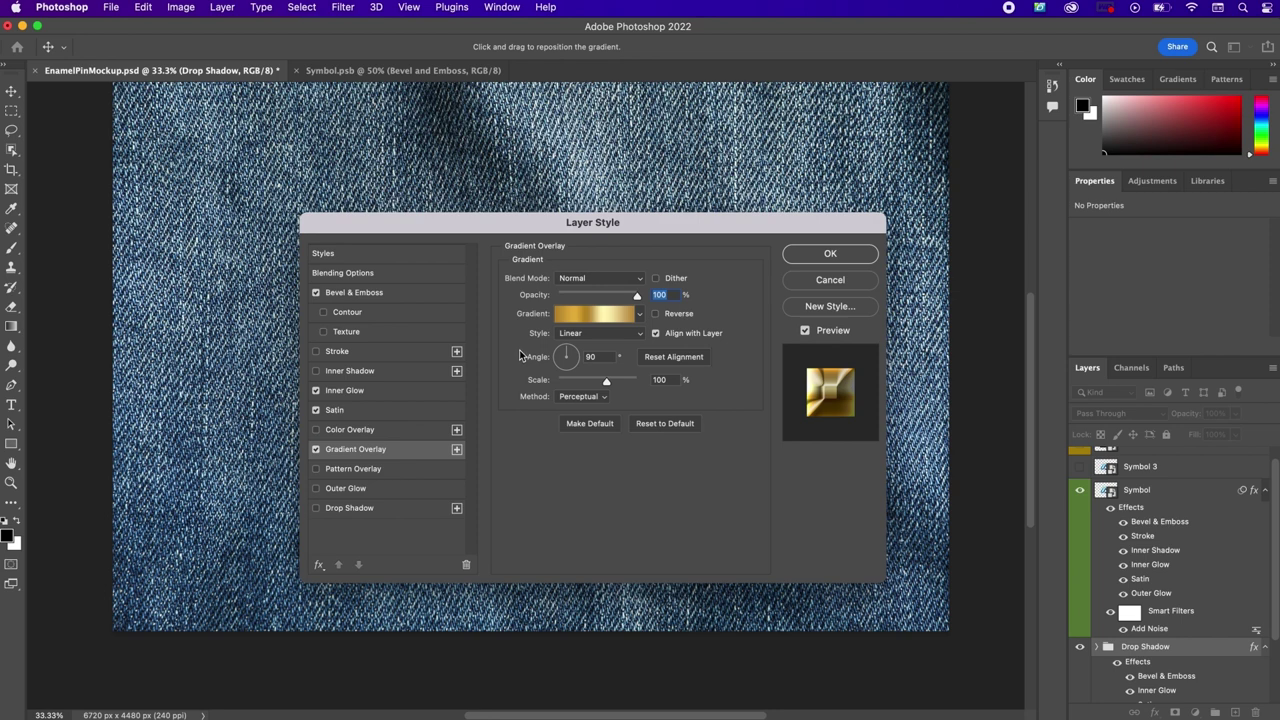
# Step: Set the gradient overlay's angle to 63° and apply the layer style to the Drop Shadow group
pyautogui.click(593, 357)
pyautogui.write('63')
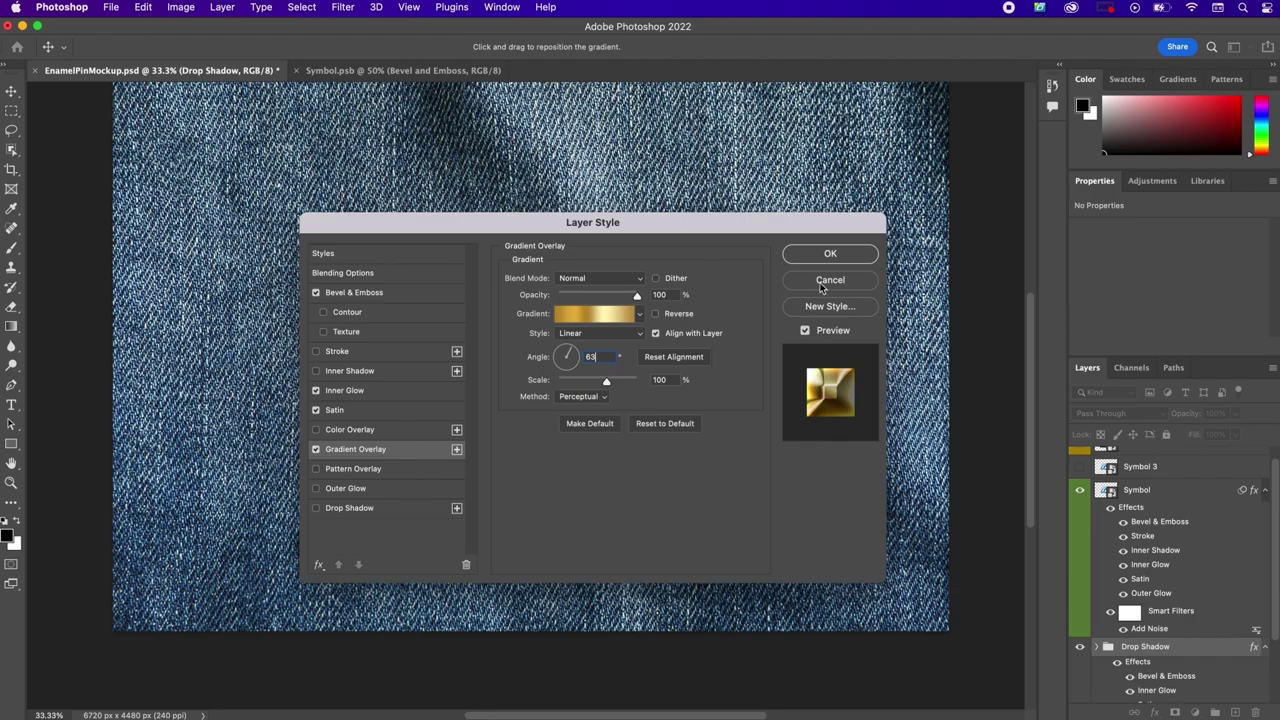
pyautogui.click(838, 256)
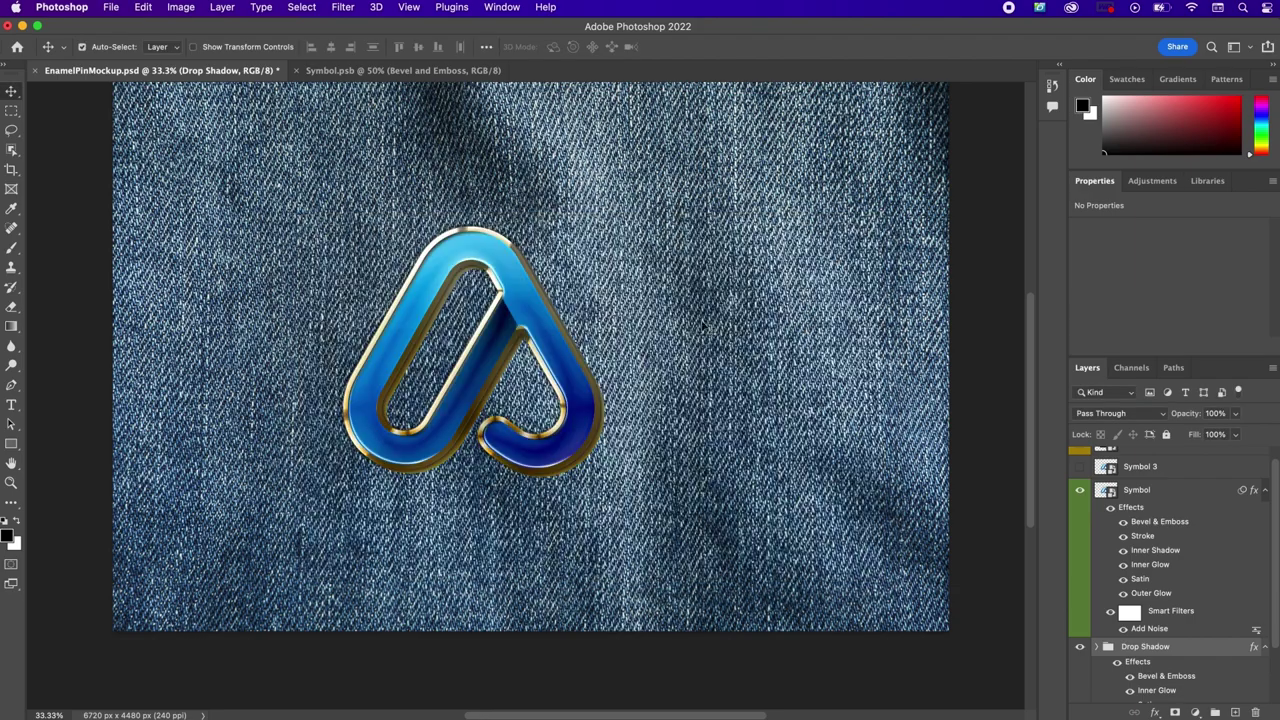
# Step: Group the Symbol layer and the Drop Shadow group into a new group named Symbol 3D
pyautogui.press('super+equal')
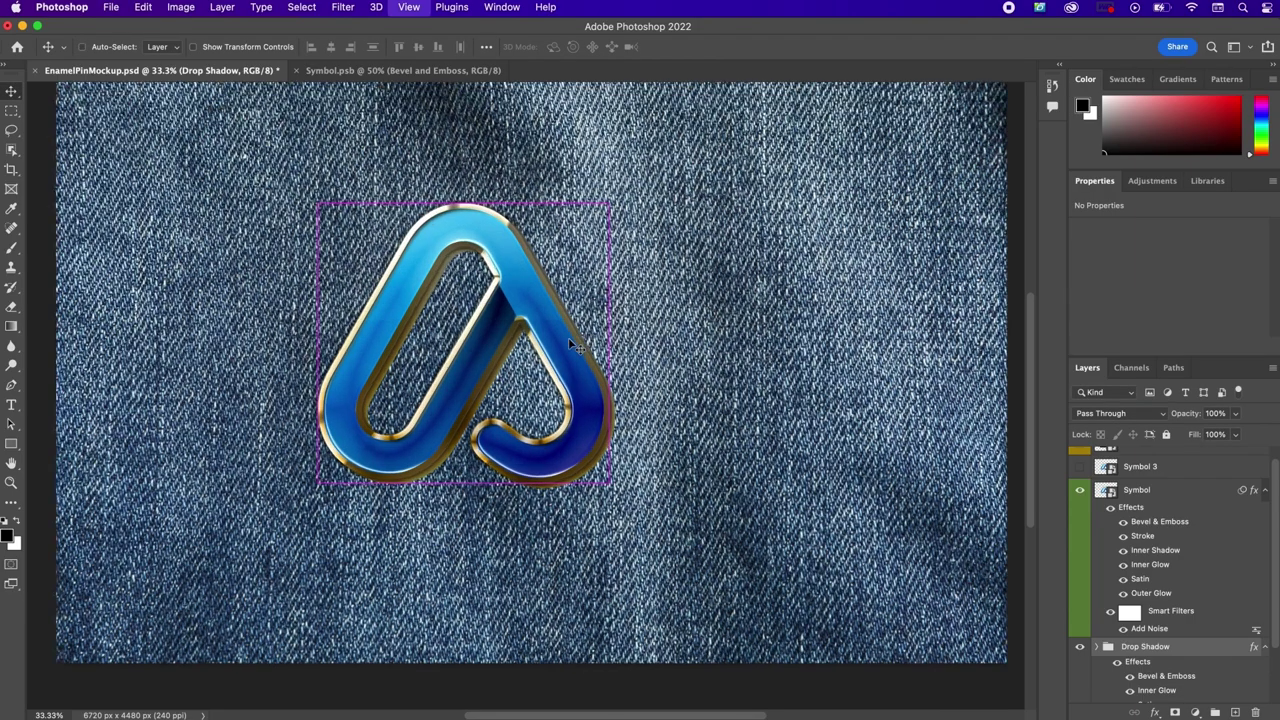
pyautogui.press('super+equal')
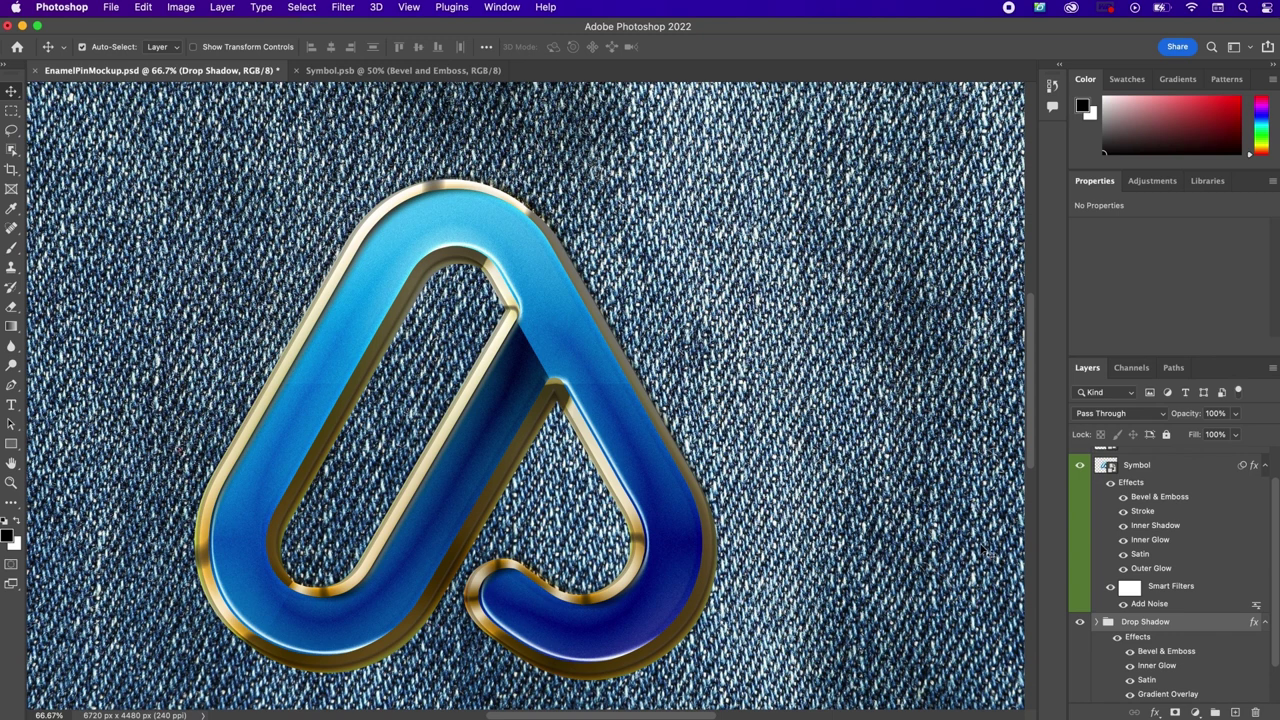
pyautogui.click(1155, 470)
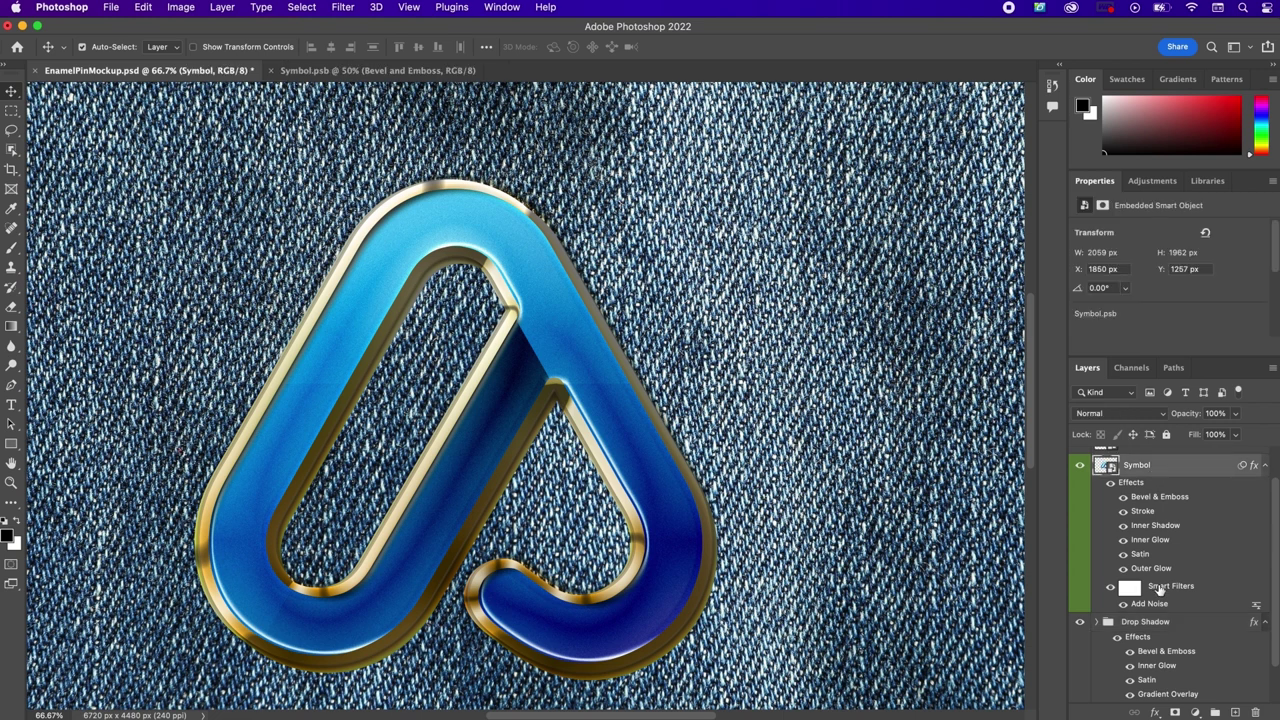
pyautogui.keyDown('shift'); pyautogui.click(1172, 624); pyautogui.keyUp('shift')
pyautogui.rightClick(1172, 627)
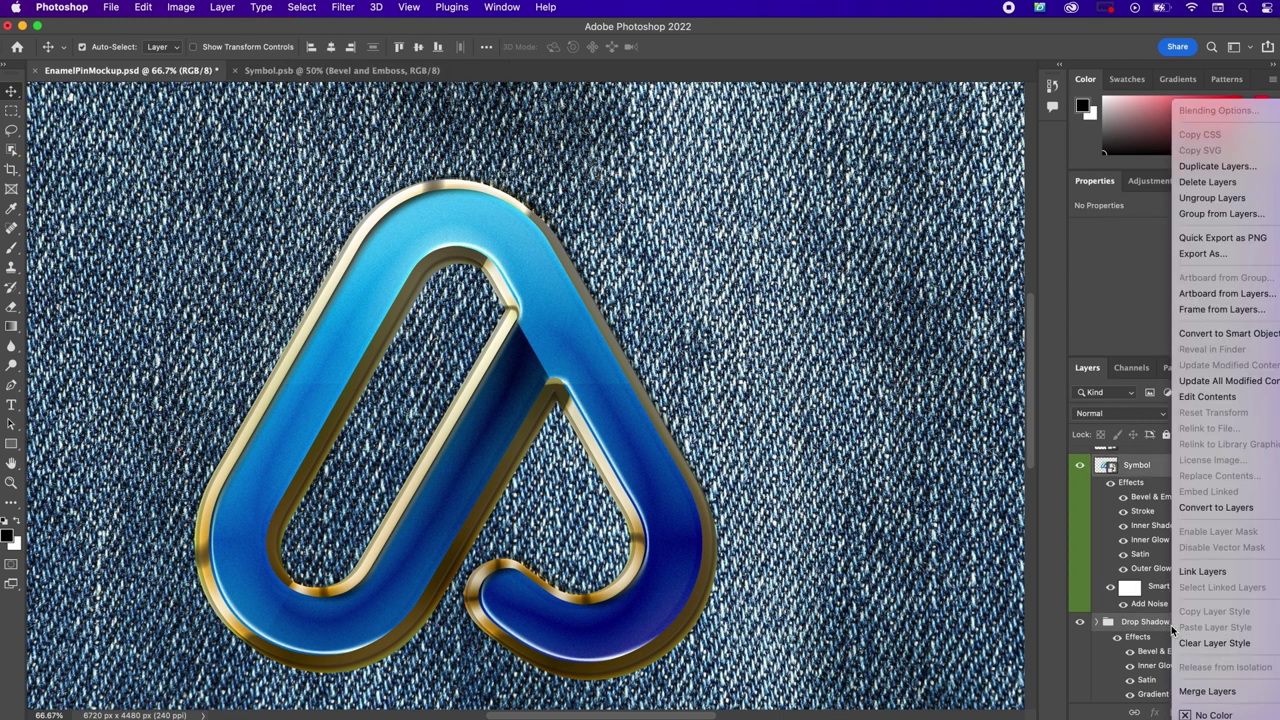
pyautogui.click(1220, 214)
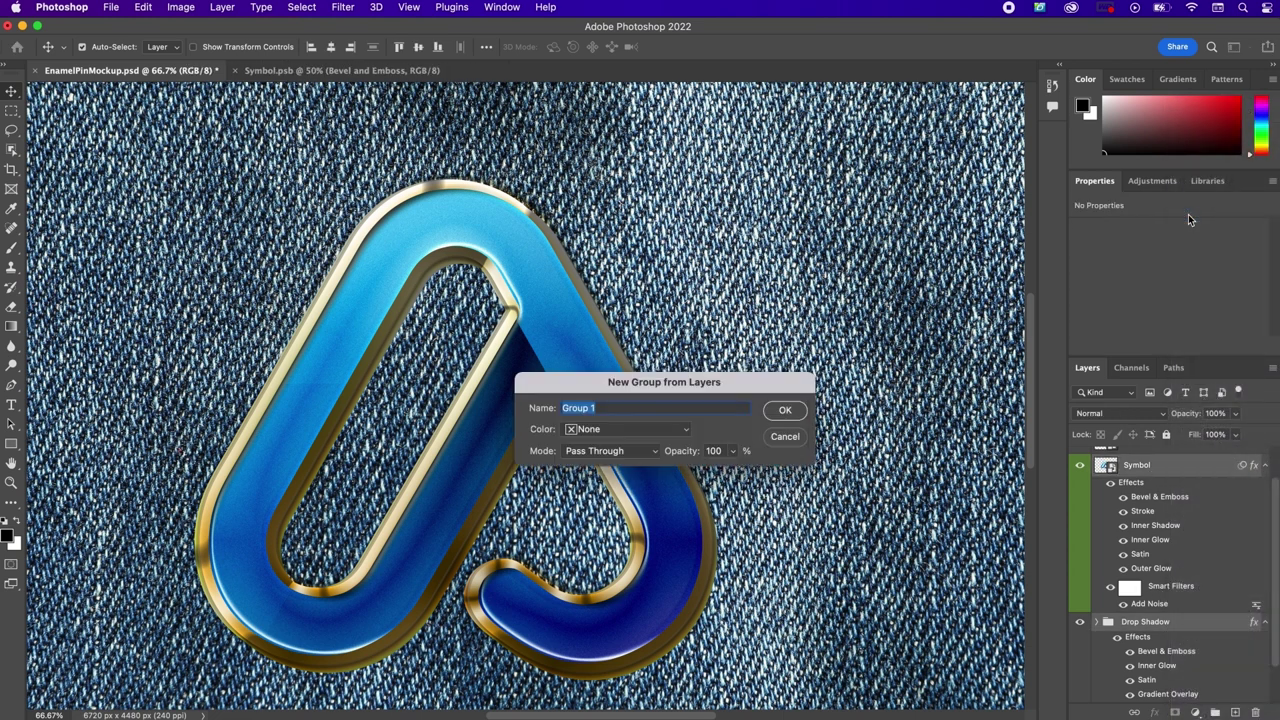
pyautogui.write('Symbol 3D')
pyautogui.press('Return')
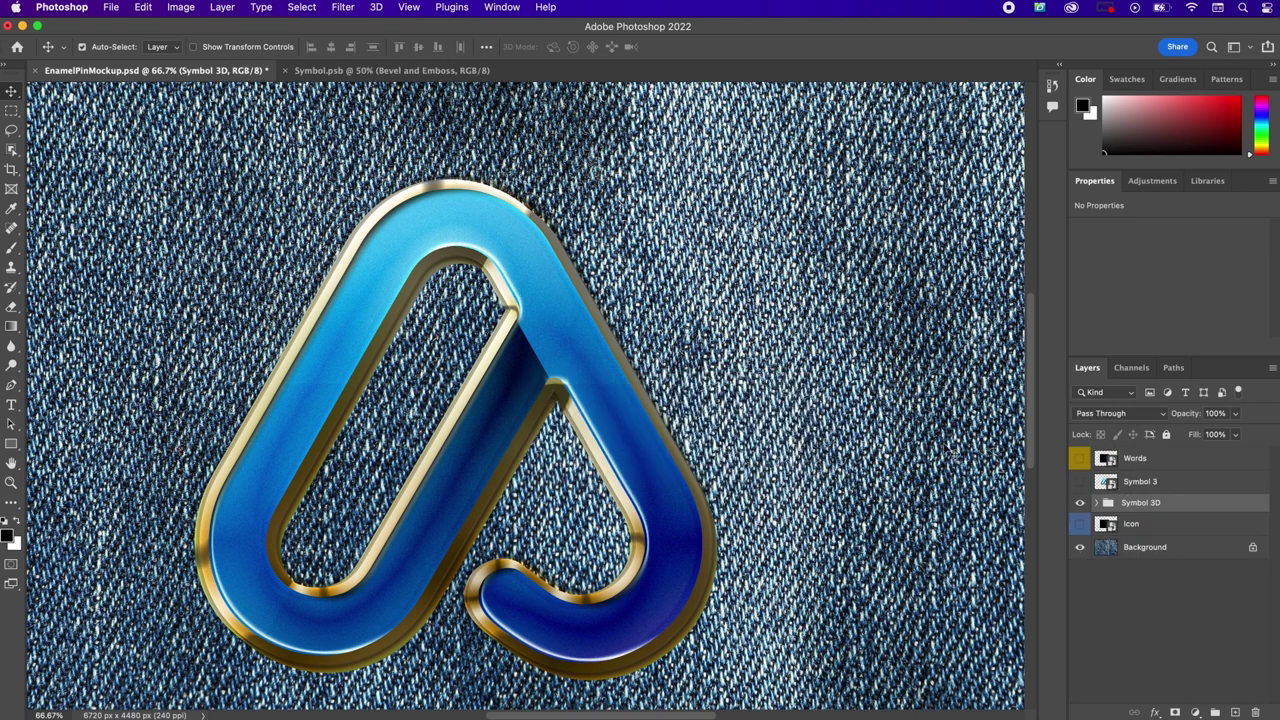
# Step: Add an Inner Glow effect to the Symbol 3D group with 36% opacity and 5% noise
pyautogui.doubleClick(1182, 505)
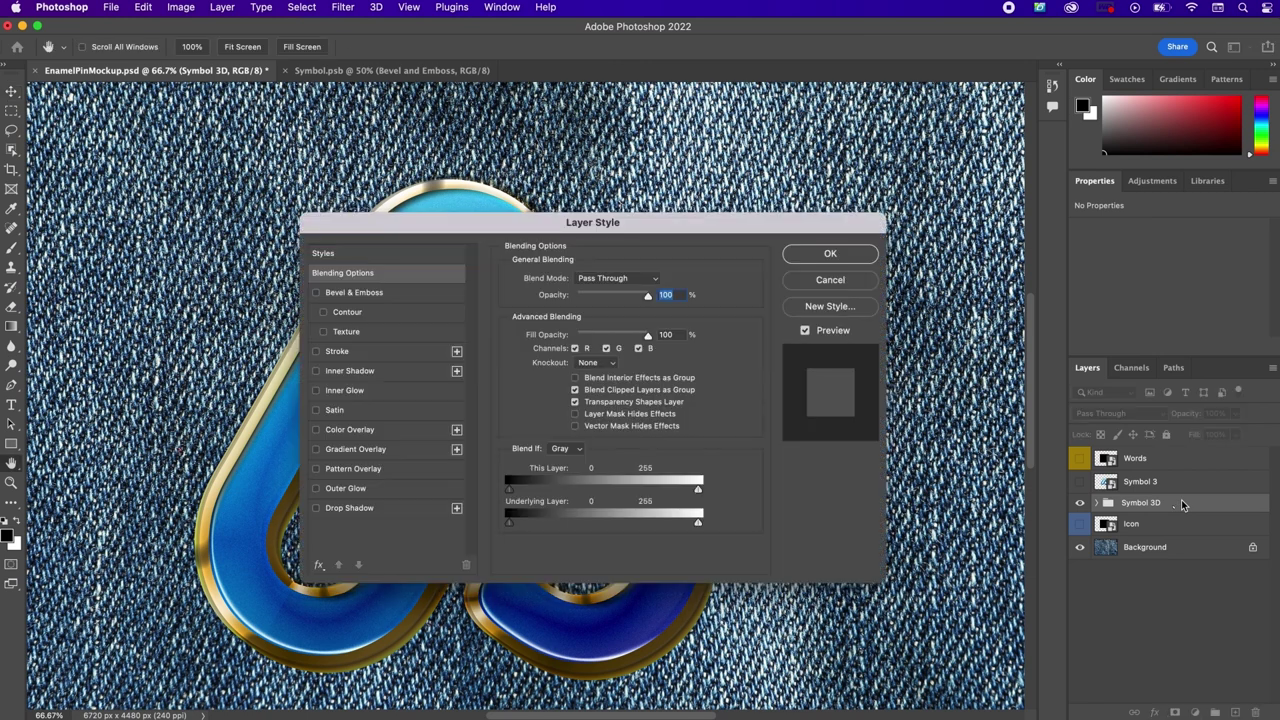
pyautogui.click(365, 391)
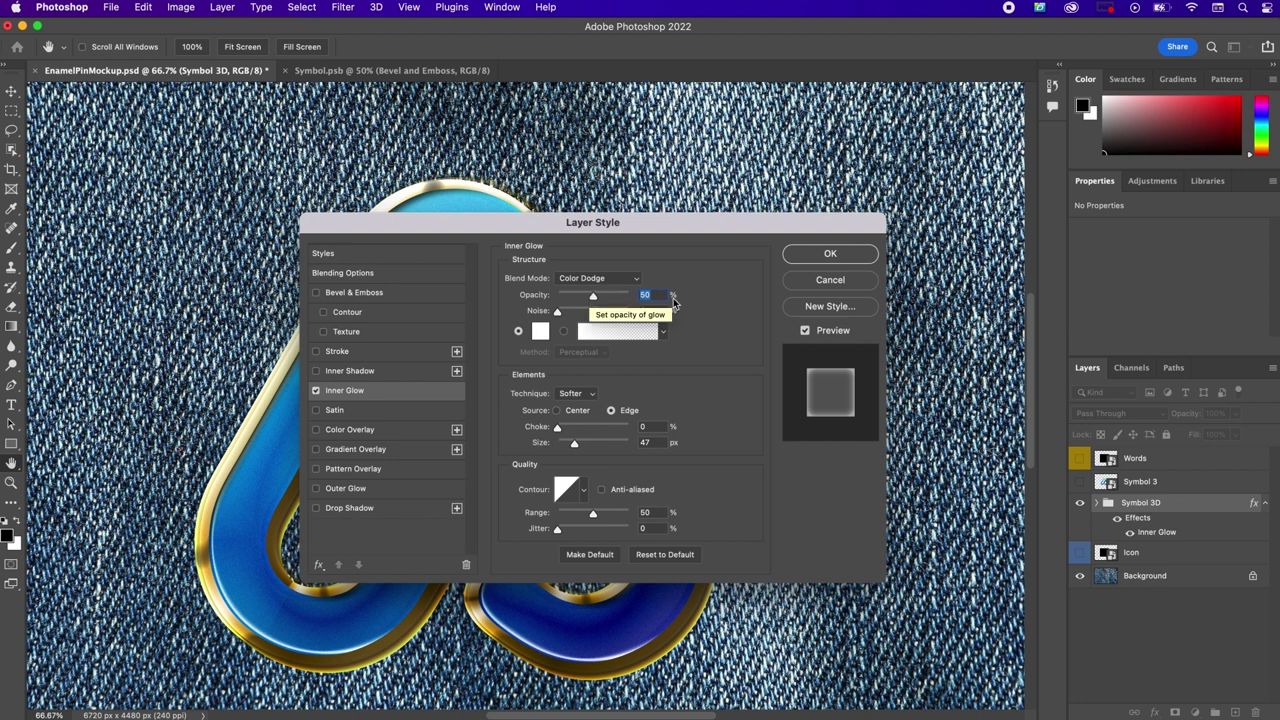
pyautogui.write('36')
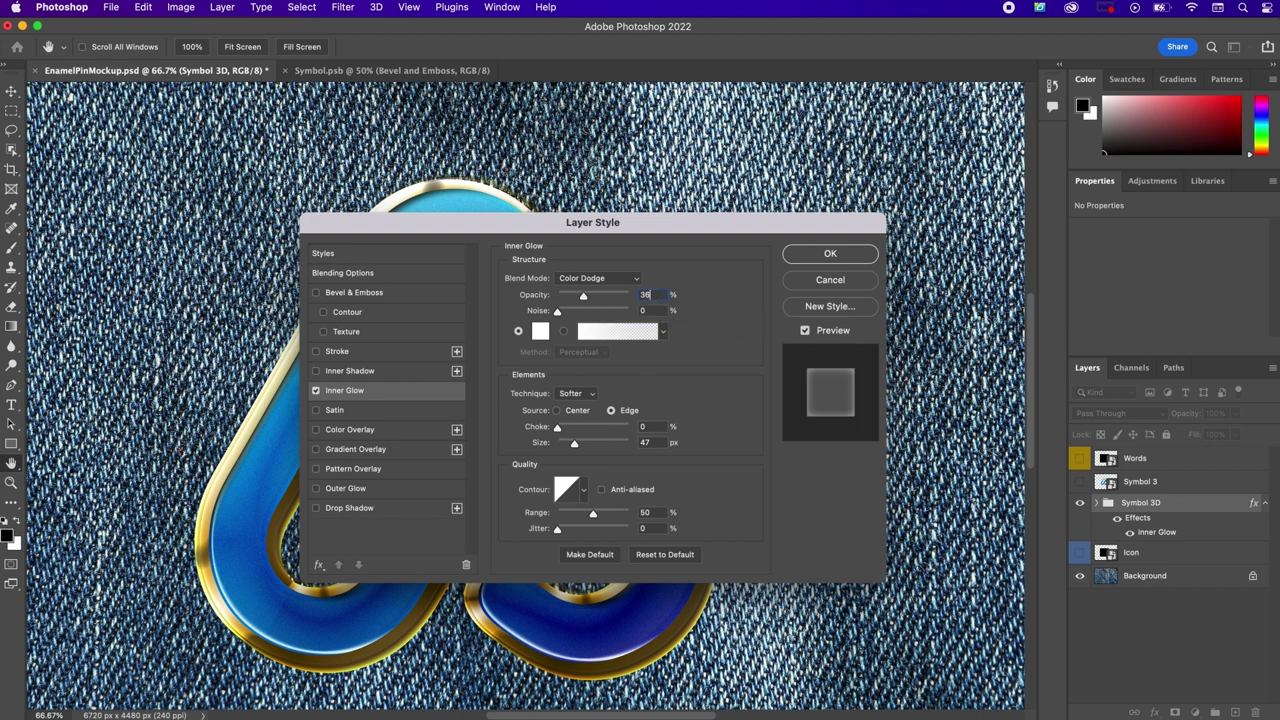
pyautogui.click(648, 309)
pyautogui.write('5')
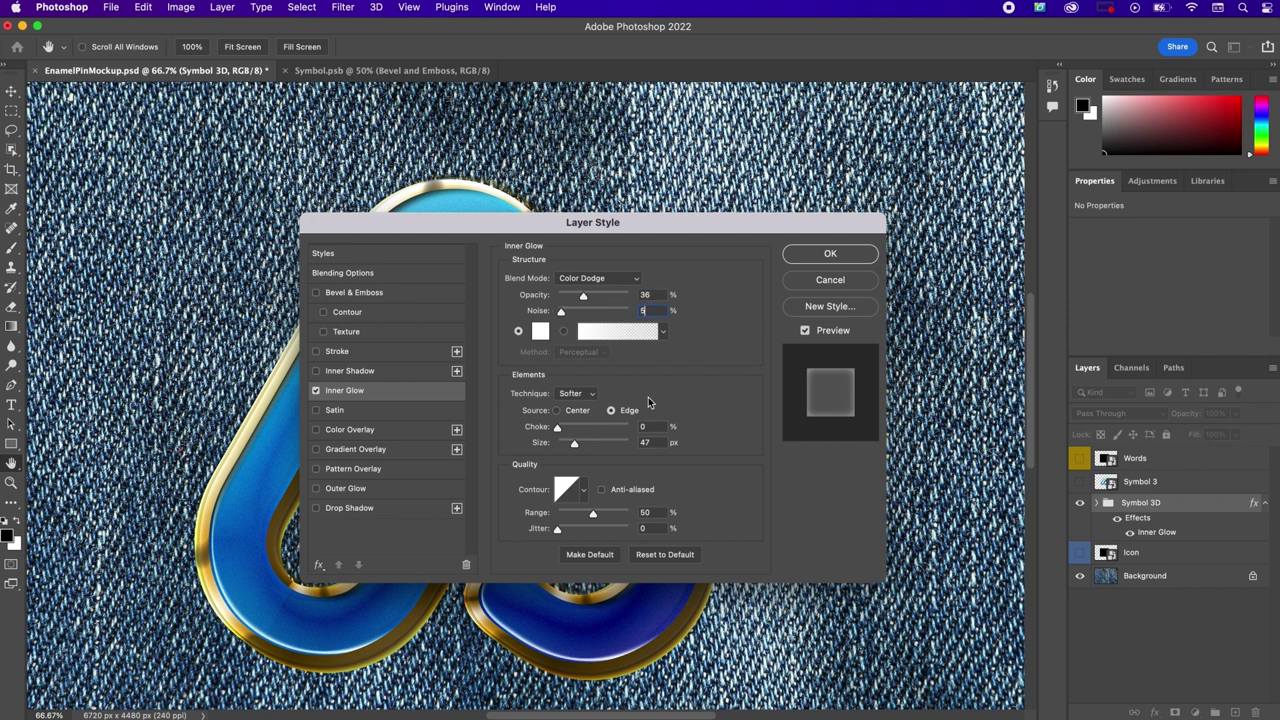
# Step: Set the inner glow colour to the off-white f0f2f0
pyautogui.click(540, 331)
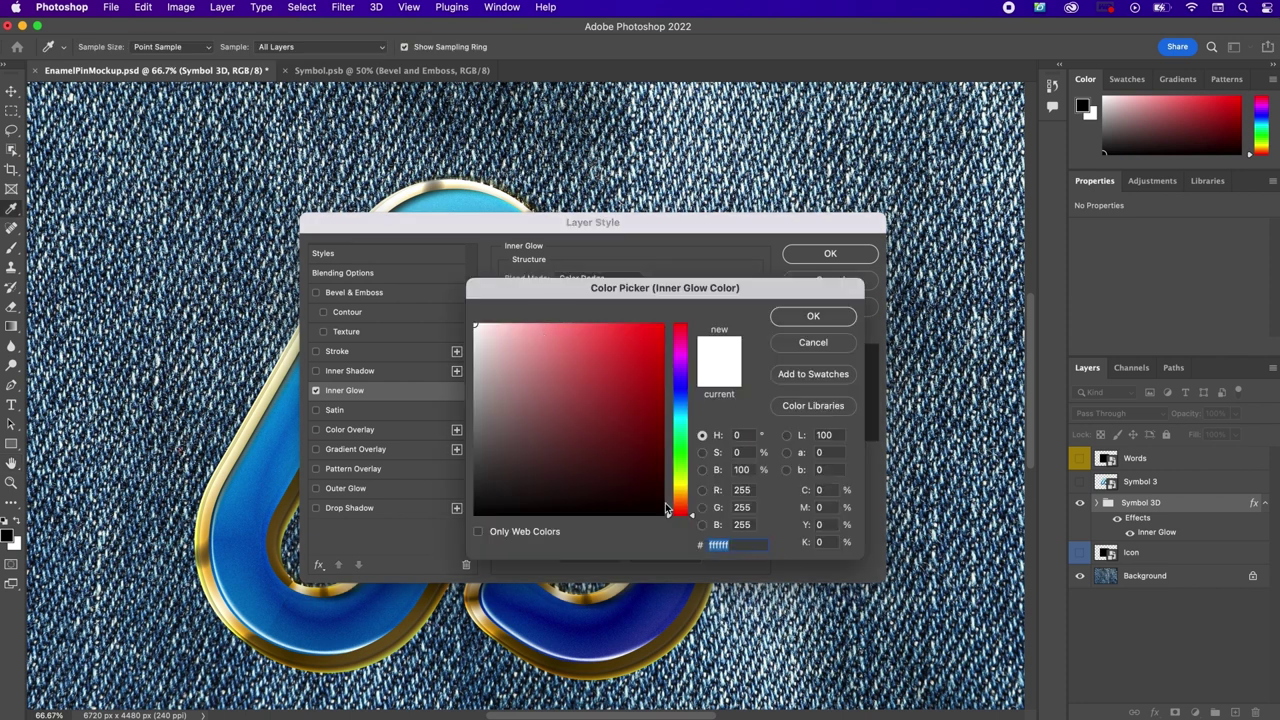
pyautogui.write('f0')
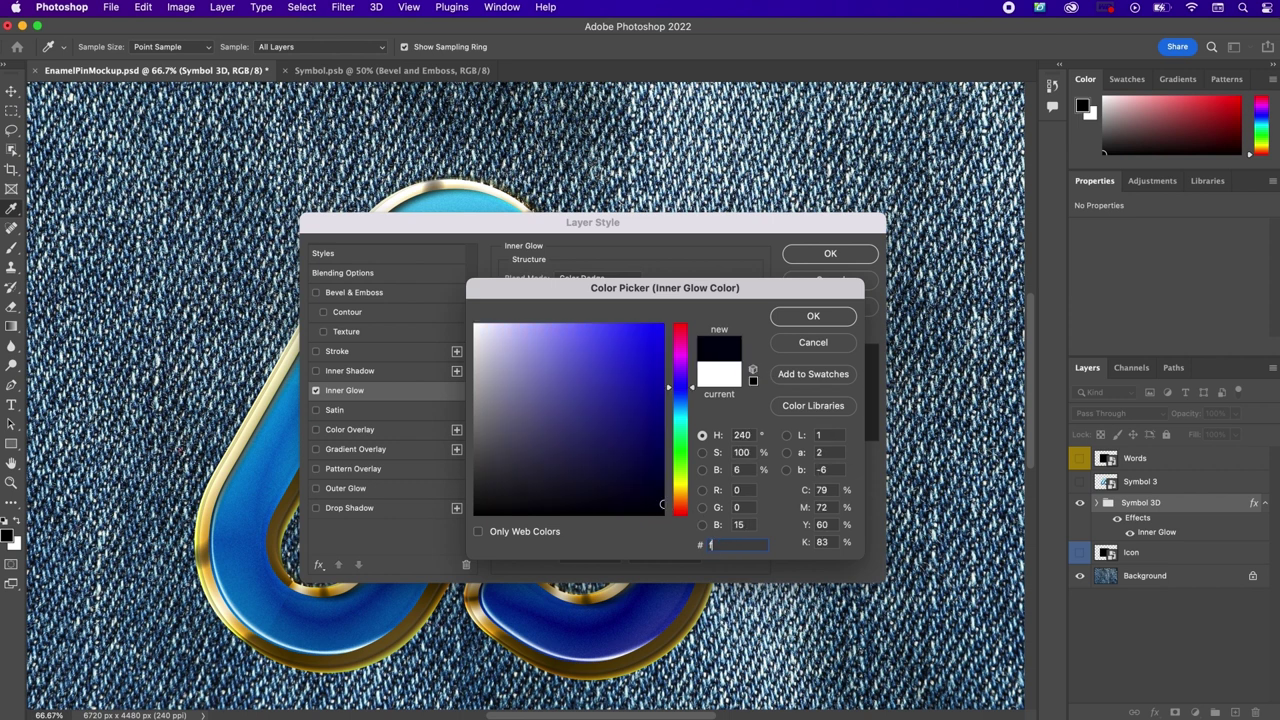
pyautogui.write('f2')
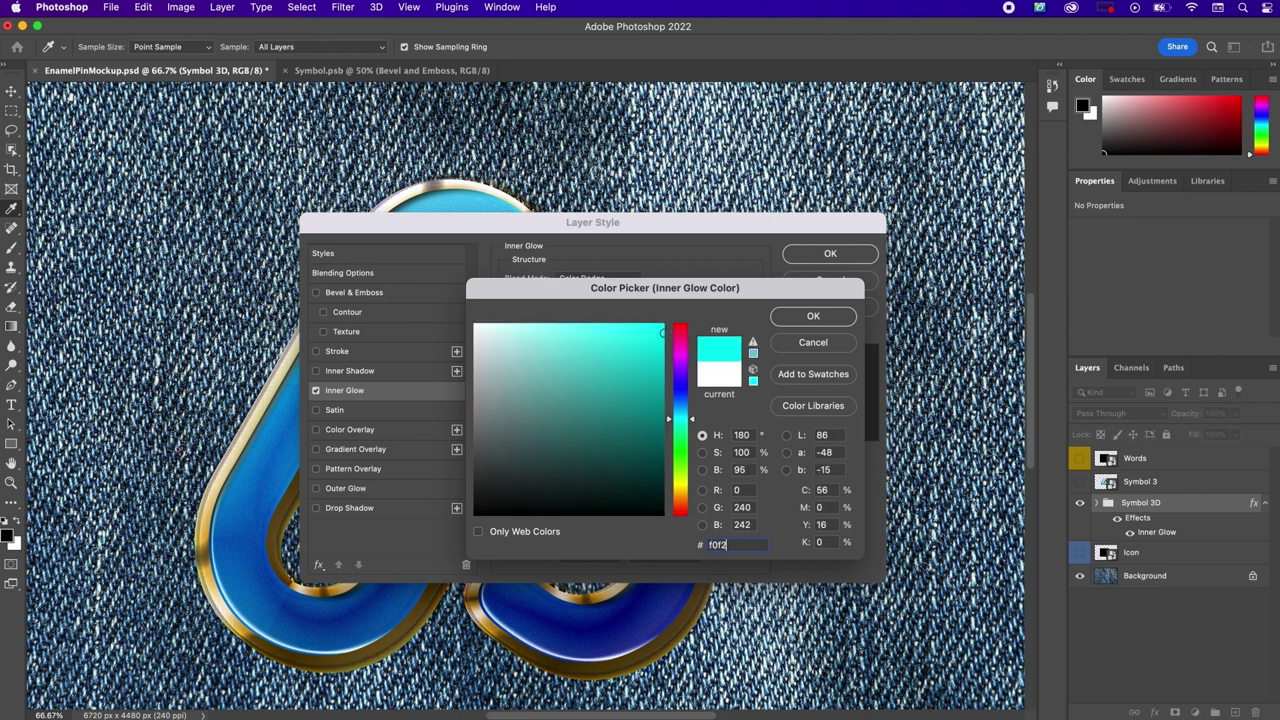
pyautogui.write('f0')
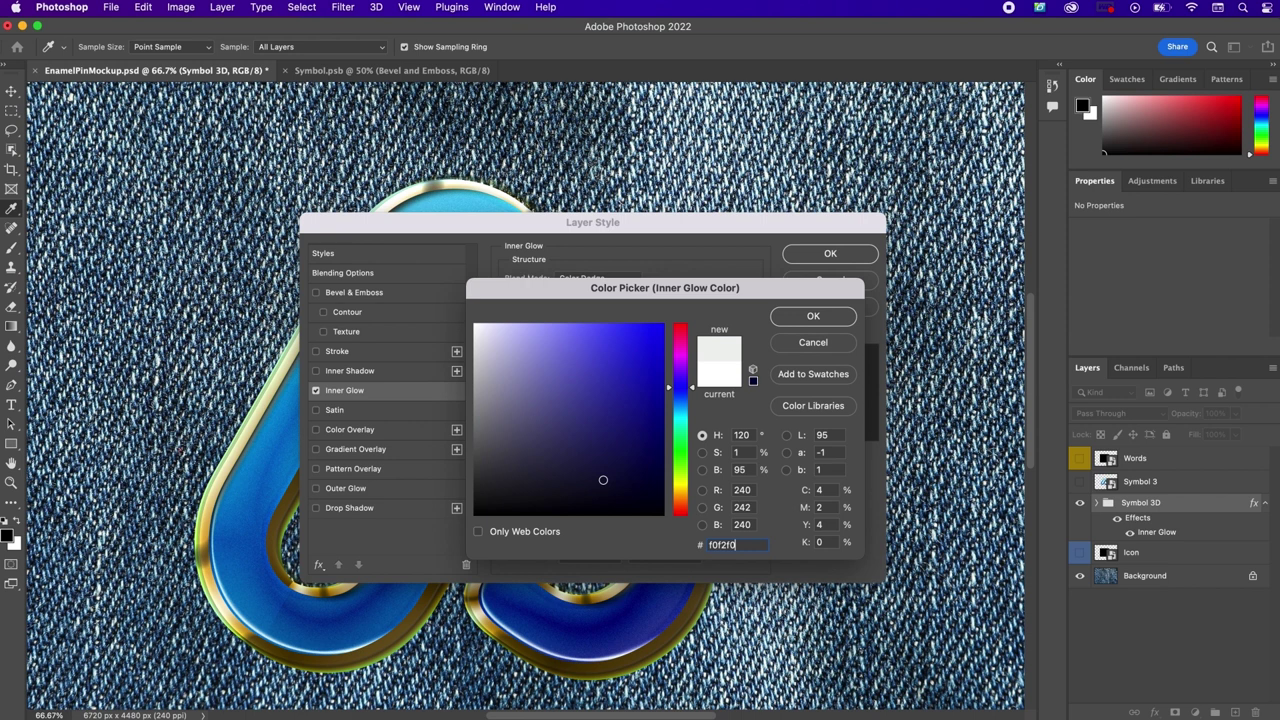
pyautogui.press('Return')
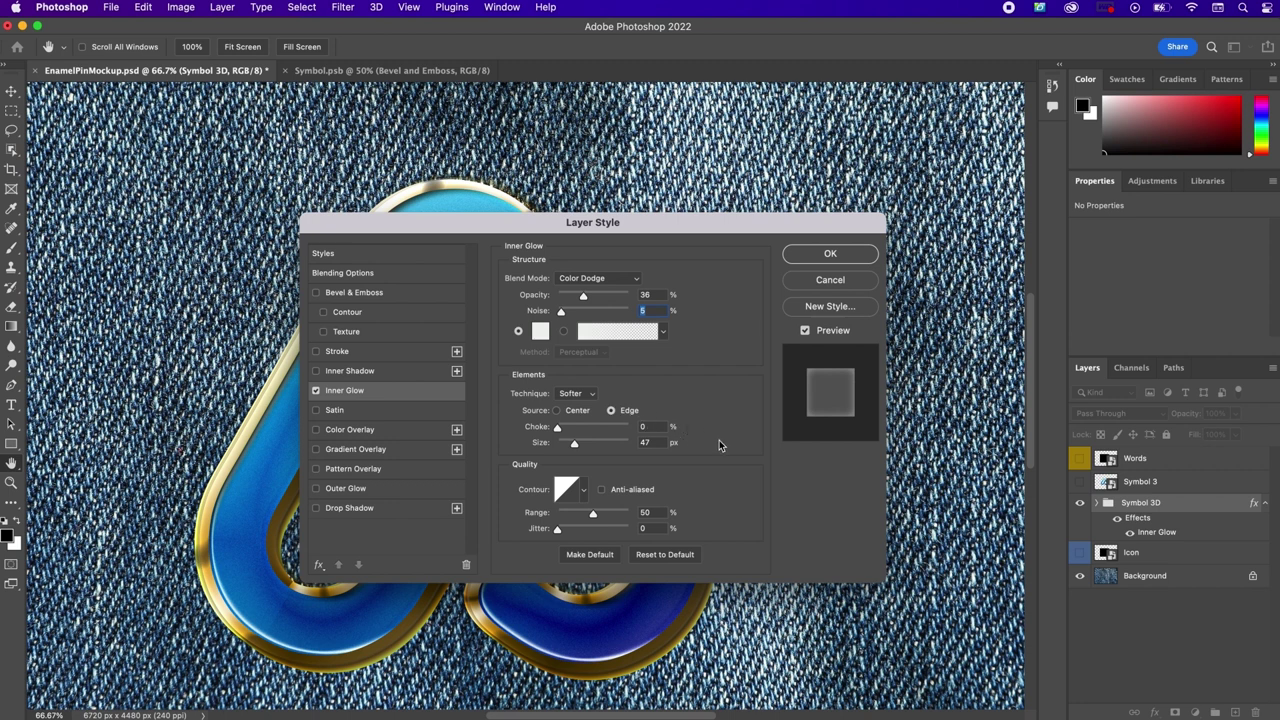
# Step: Set the inner glow's choke to 8% and its size to 7 px
pyautogui.click(660, 426)
pyautogui.write('8')
pyautogui.press('Tab')
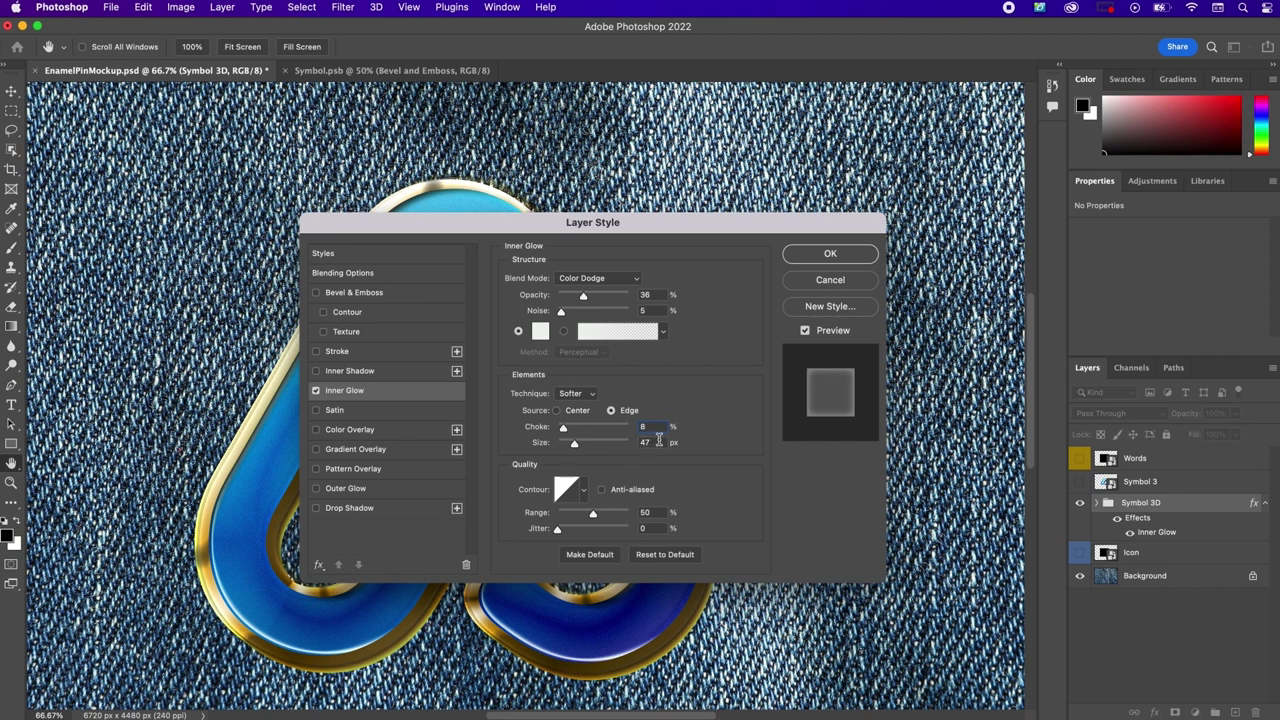
pyautogui.write('7')
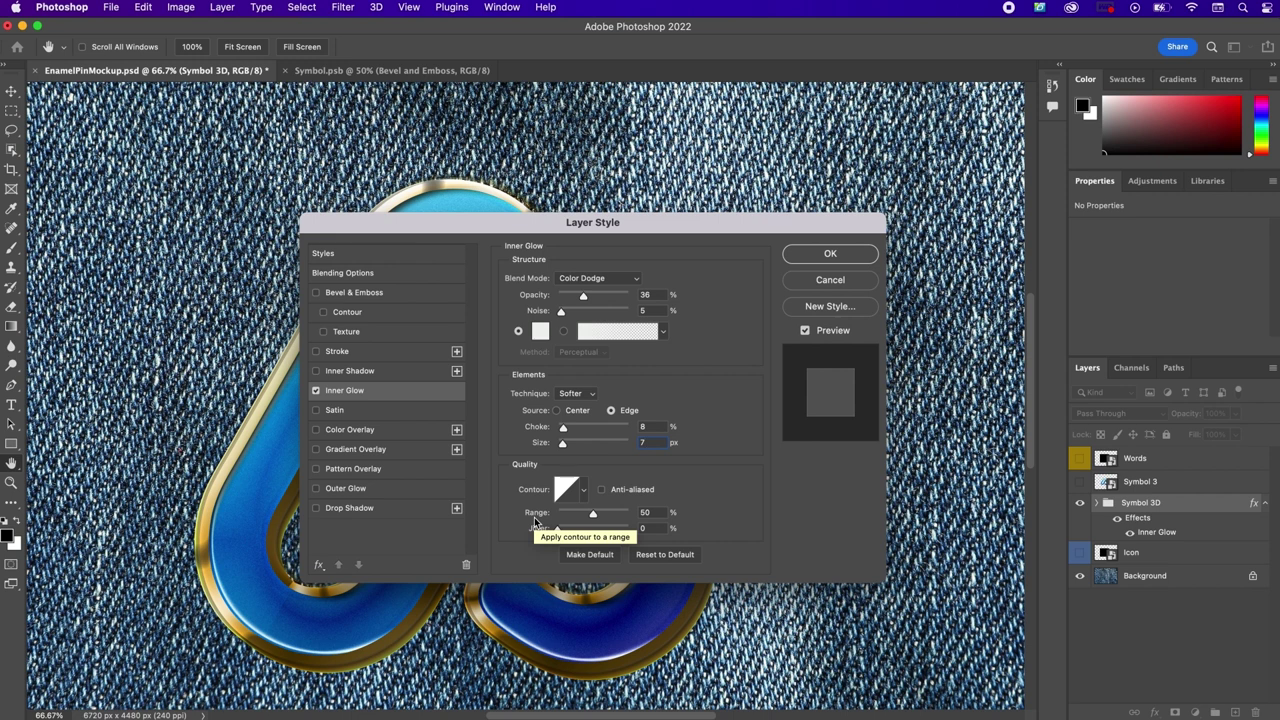
# Step: Add a Satin effect to the Symbol 3D group with the Color Burn blend mode and the grey a1a1a1
pyautogui.click(341, 411)
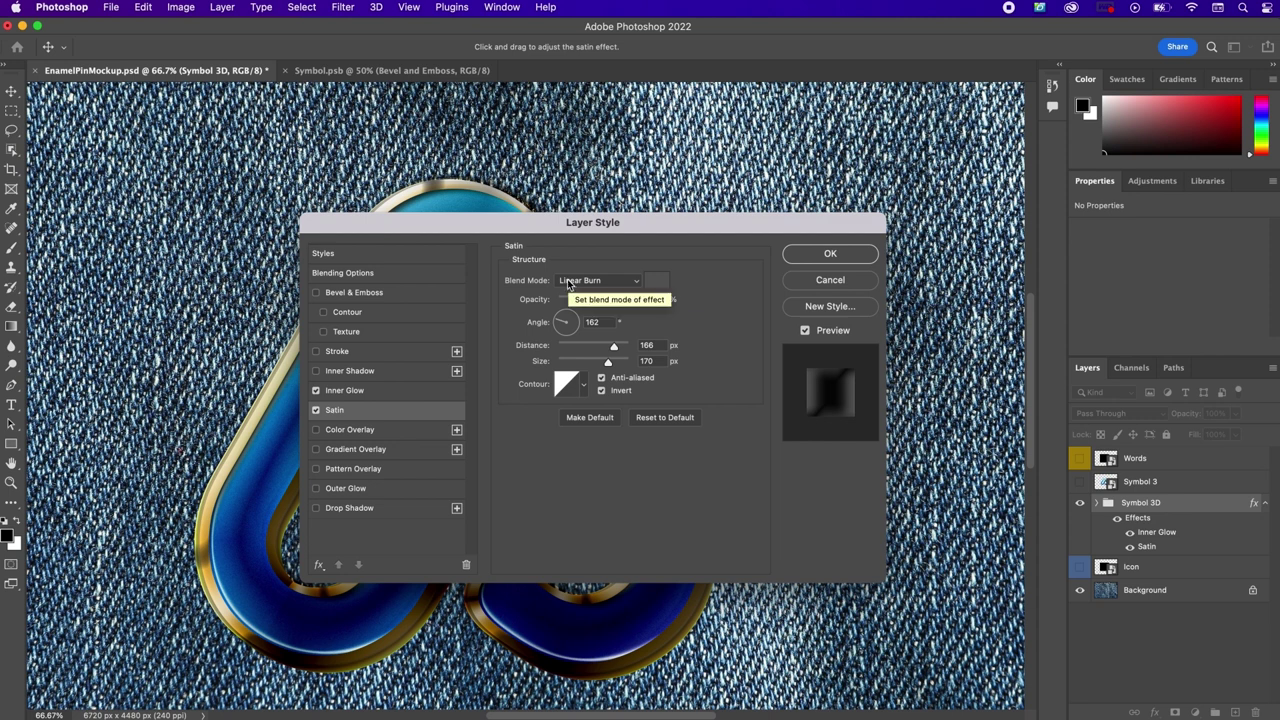
pyautogui.click(568, 279)
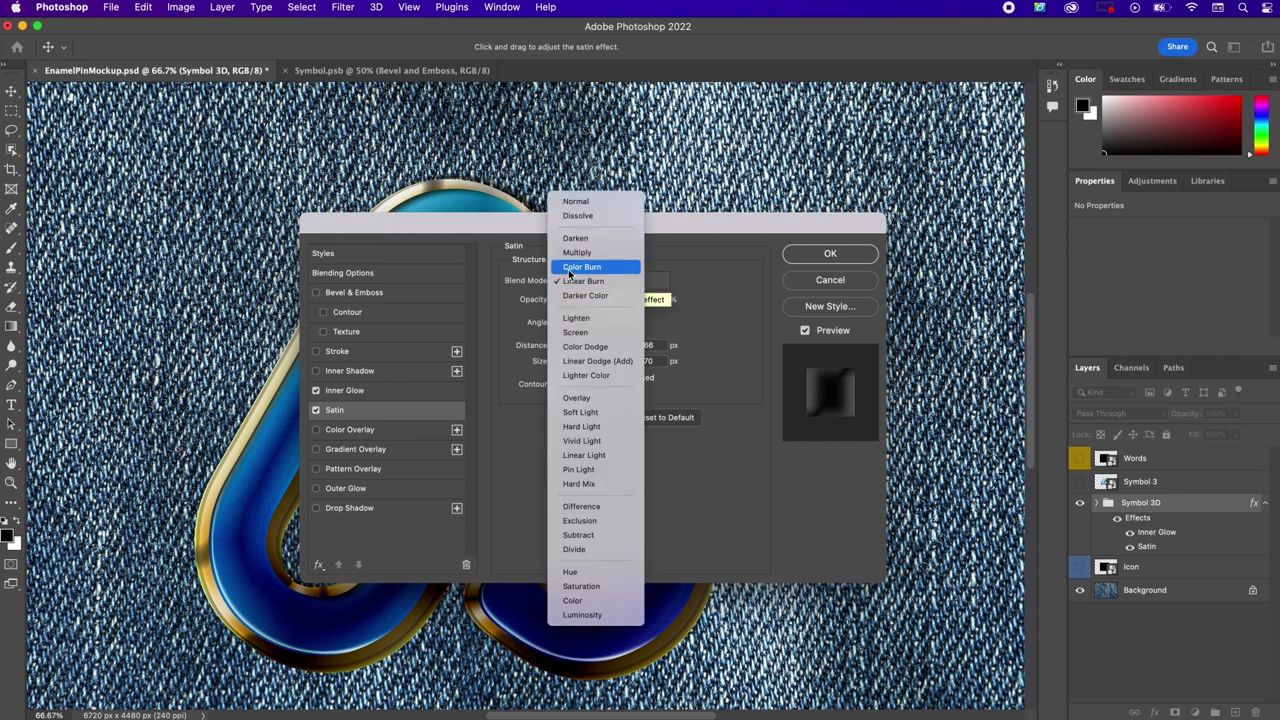
pyautogui.click(568, 267)
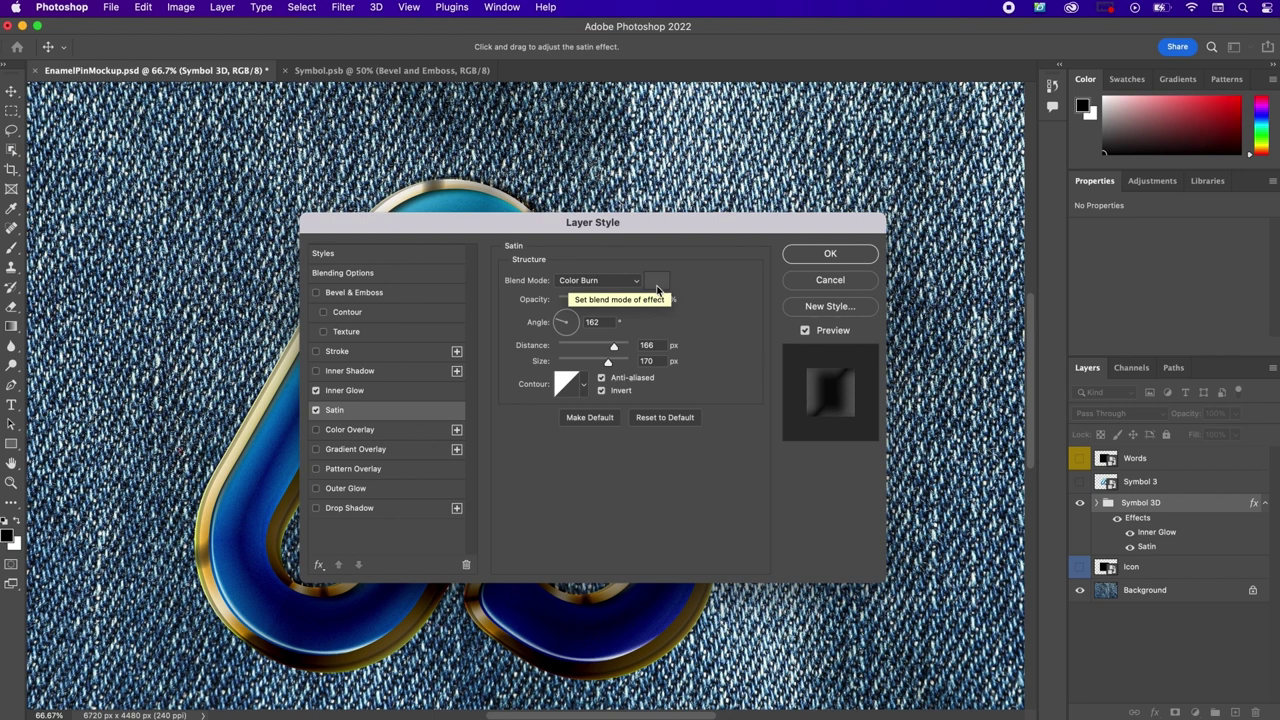
pyautogui.click(656, 280)
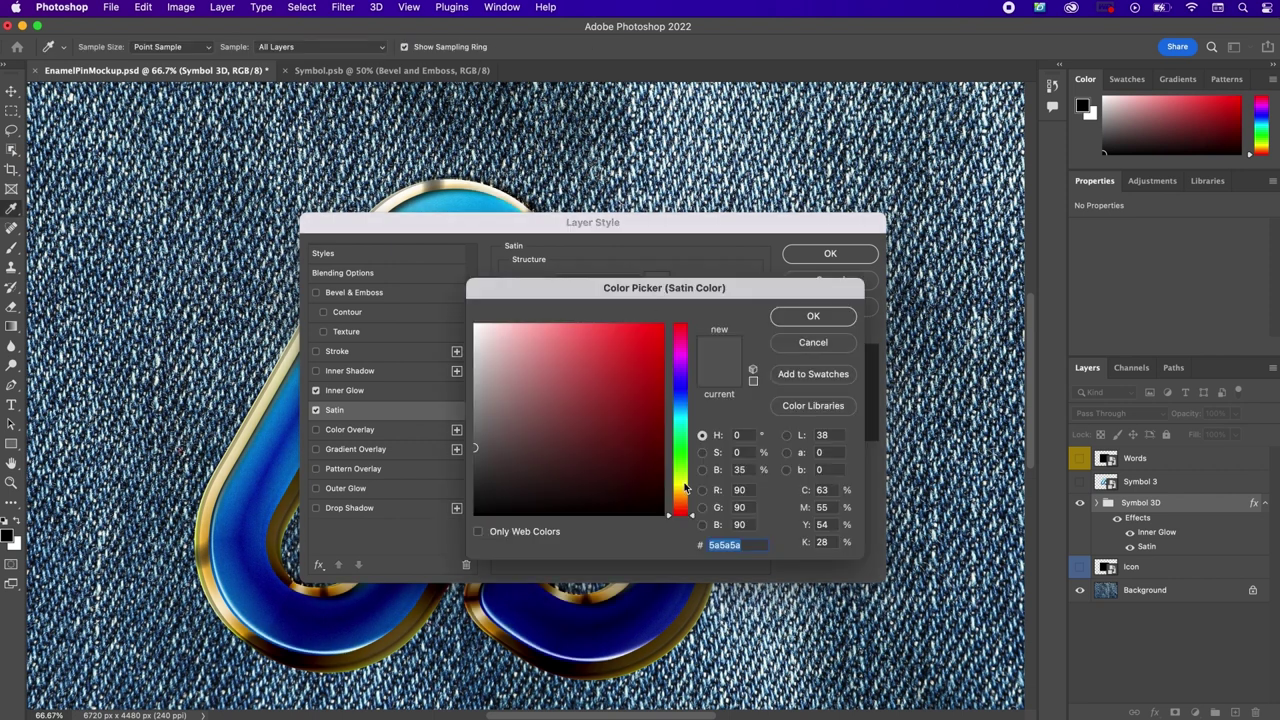
pyautogui.write('a1a1')
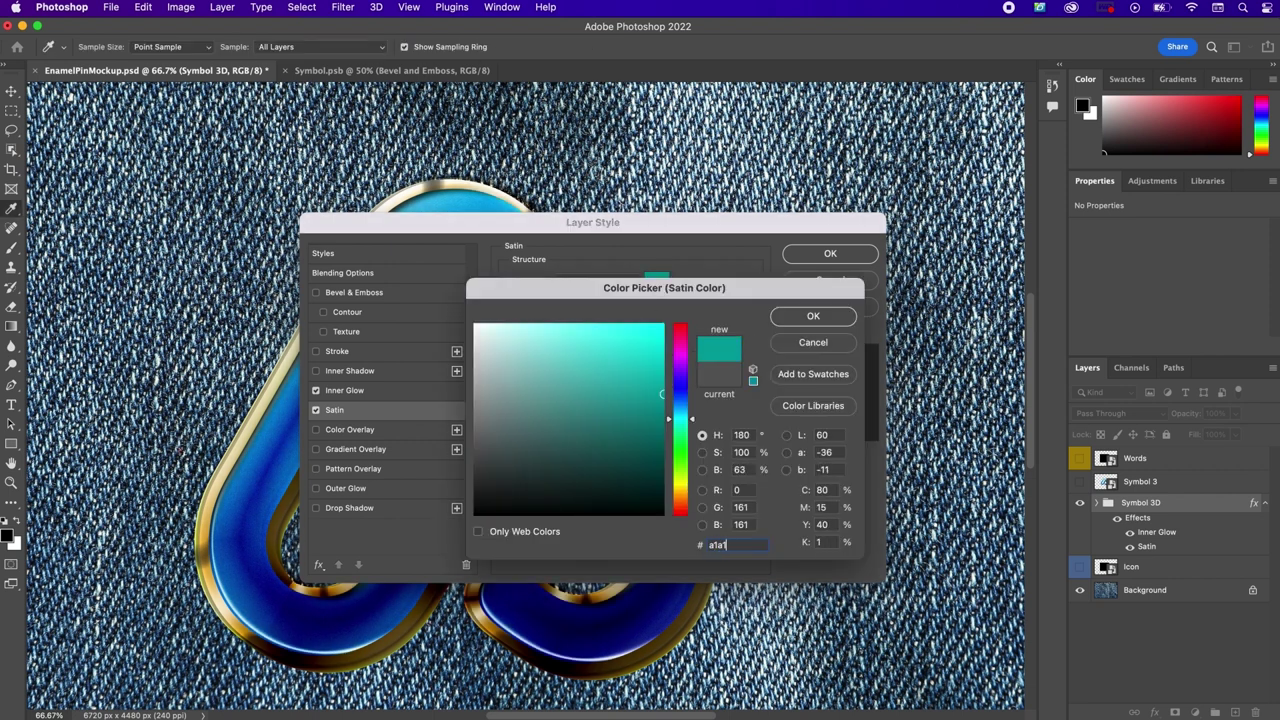
pyautogui.write('1a1')
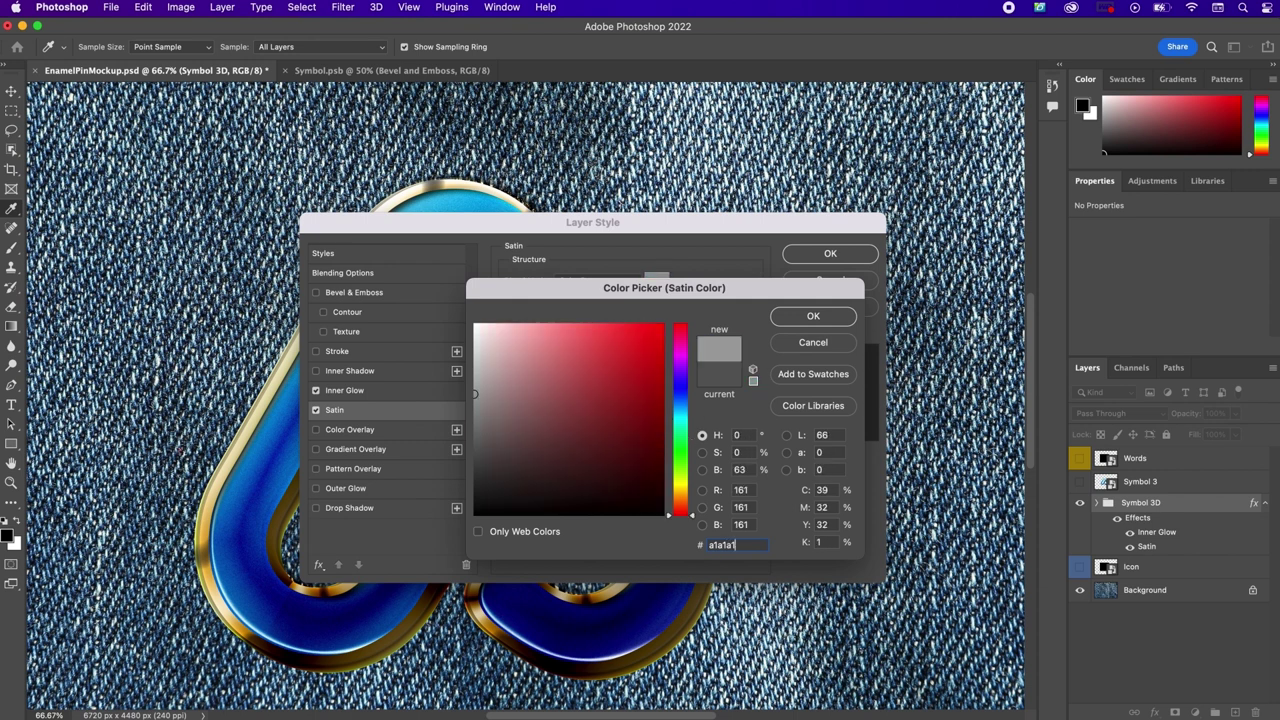
pyautogui.press('Return')
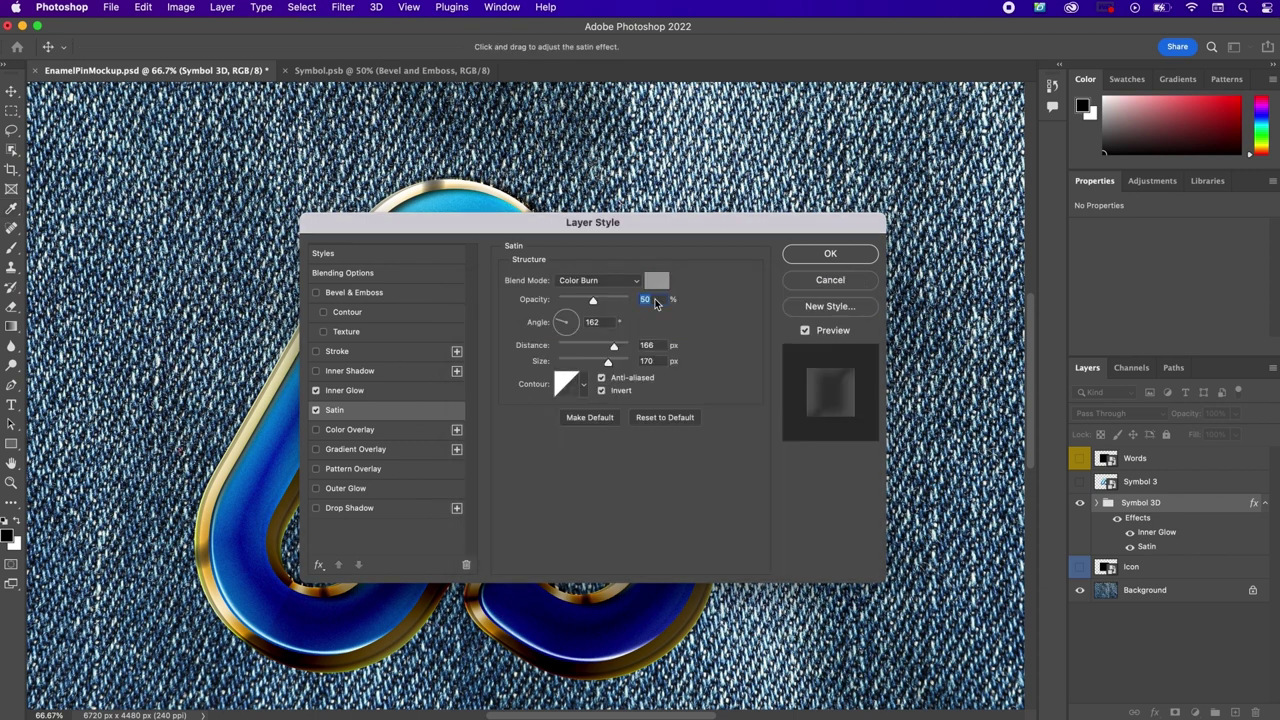
# Step: Set the satin effect's opacity to 46% and its angle to 90°
pyautogui.write('40')
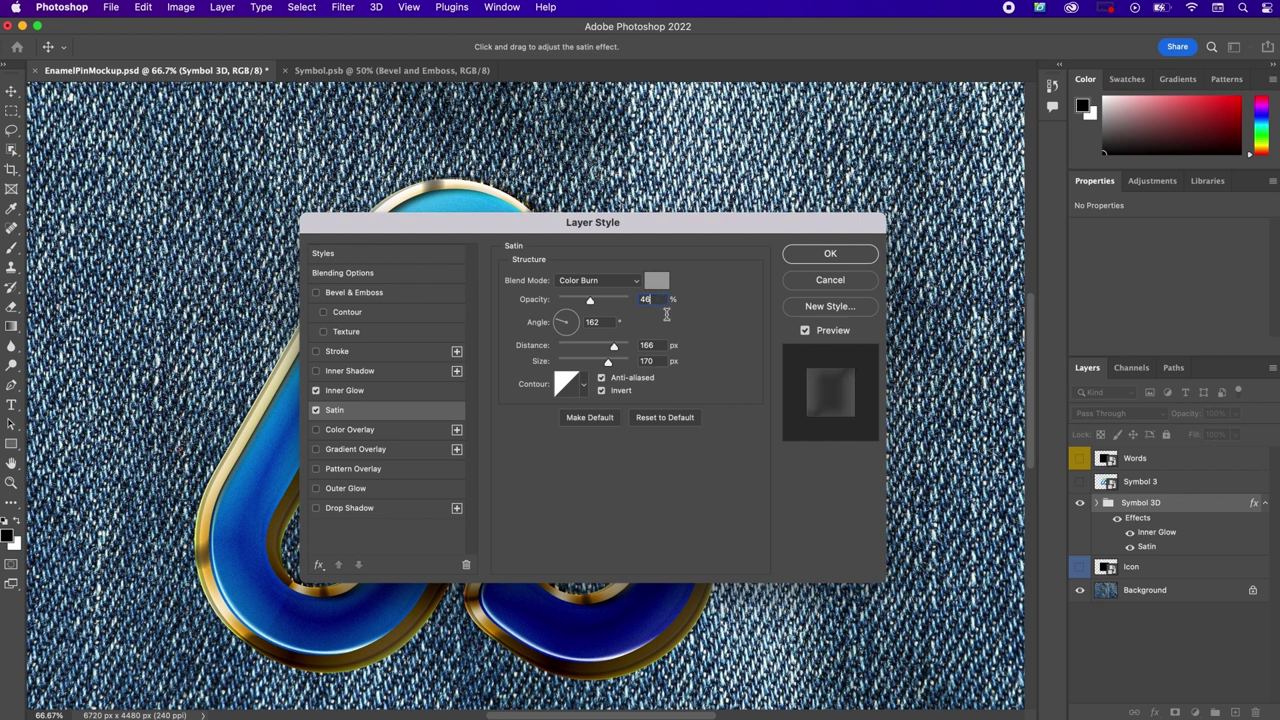
pyautogui.press('Tab')
pyautogui.write('90')
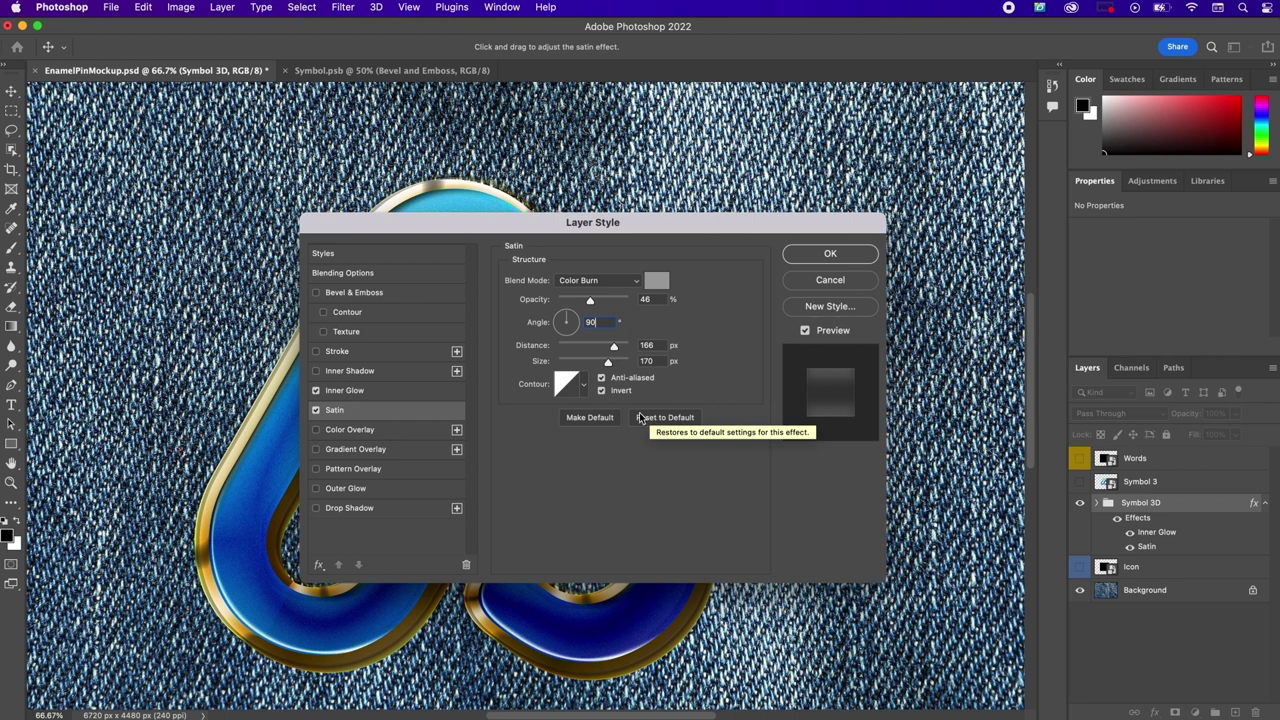
# Step: Add a Gradient Overlay to the Symbol 3D group and set its blend mode to Multiply
pyautogui.click(390, 448)
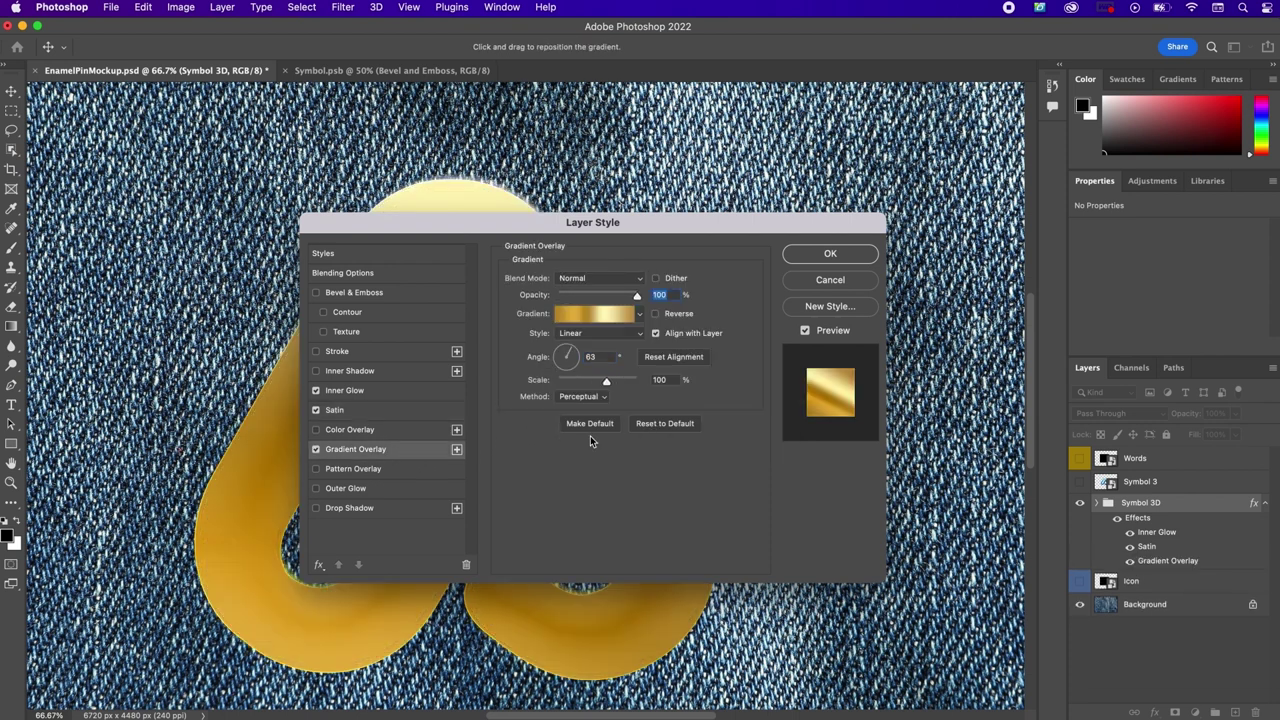
pyautogui.click(592, 279)
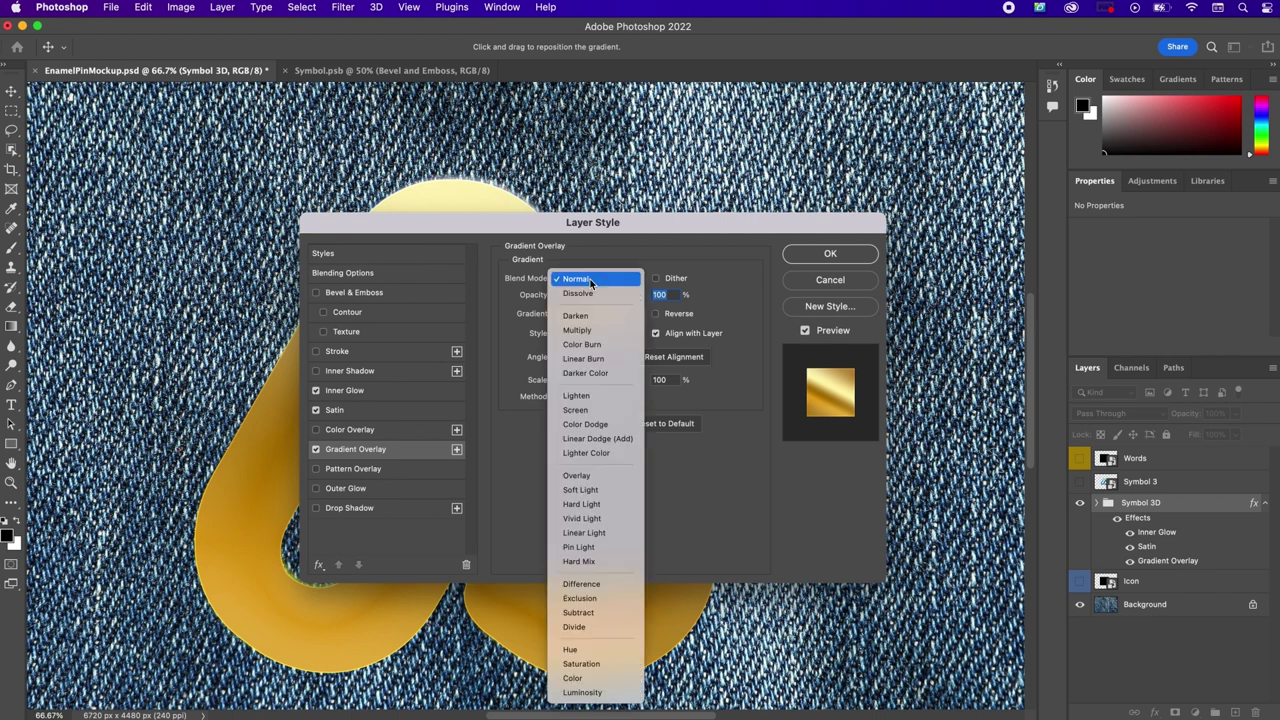
pyautogui.click(596, 331)
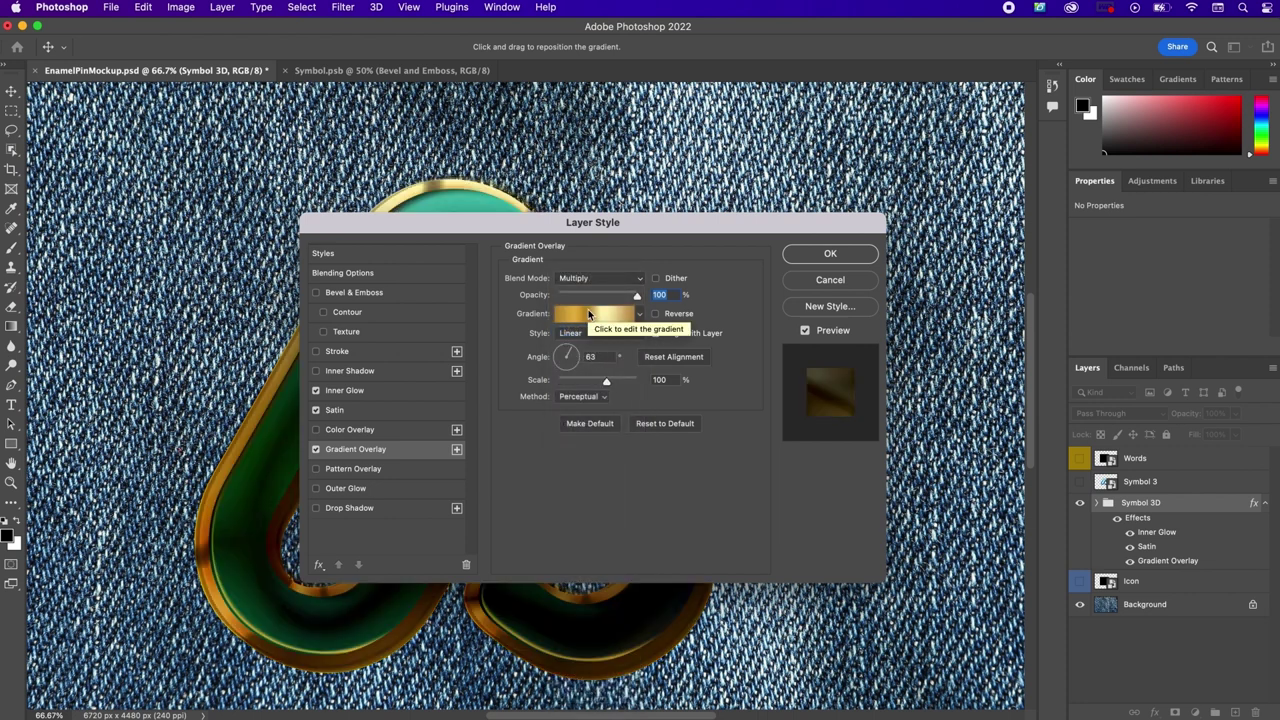
# Step: Delete the overlay gradient's intermediate colour stops at 25%, 40% and 60%, keeping only the two end stops
pyautogui.click(589, 314)
pyautogui.click(590, 496)
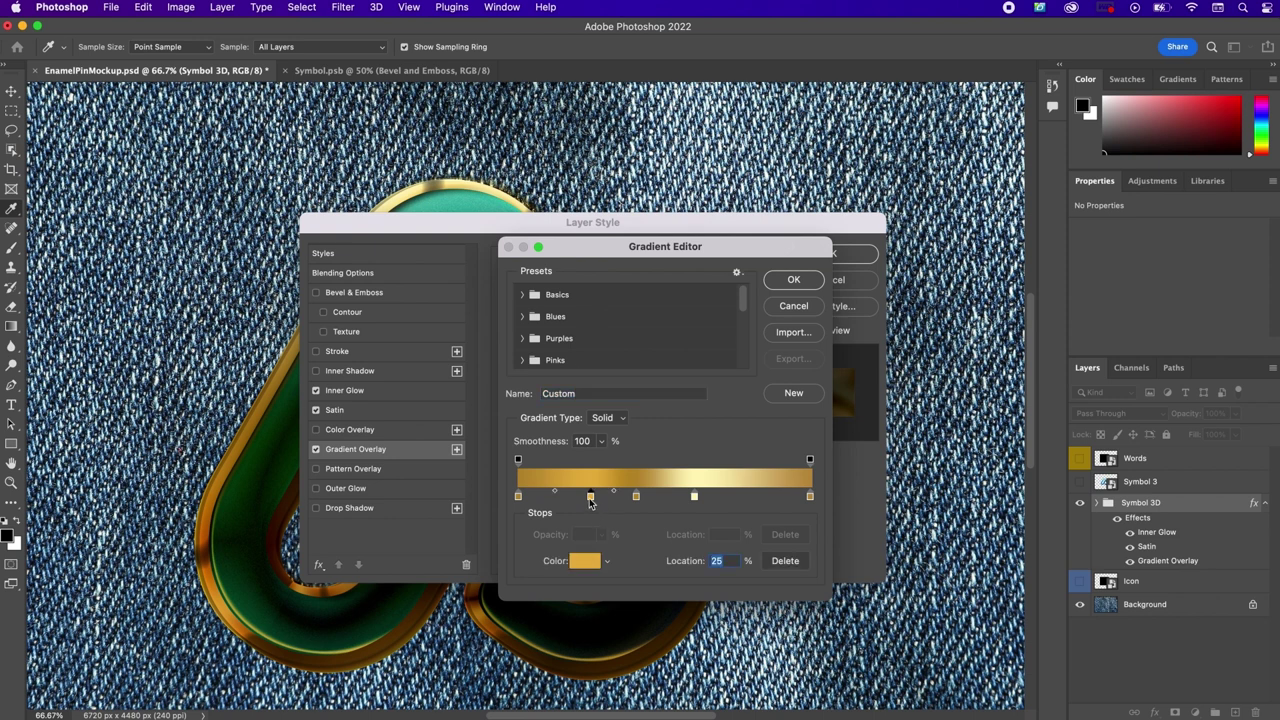
pyautogui.click(782, 561)
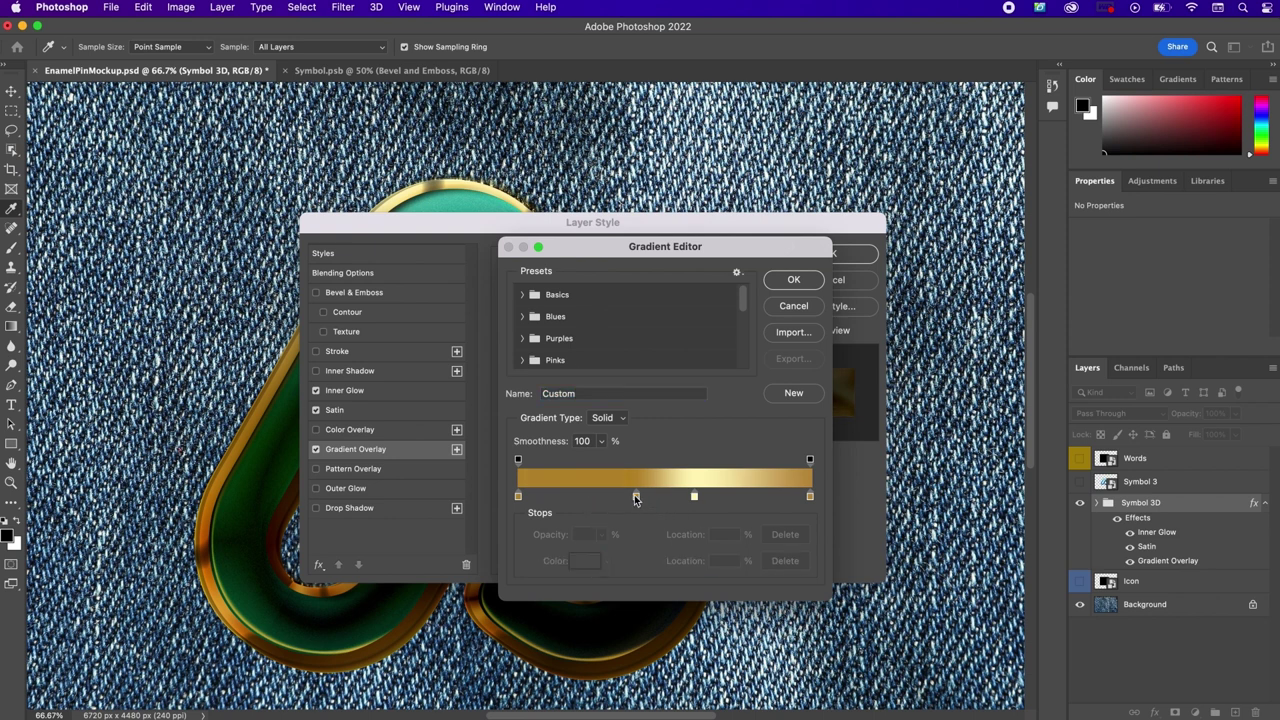
pyautogui.click(636, 496)
pyautogui.click(782, 561)
pyautogui.click(694, 496)
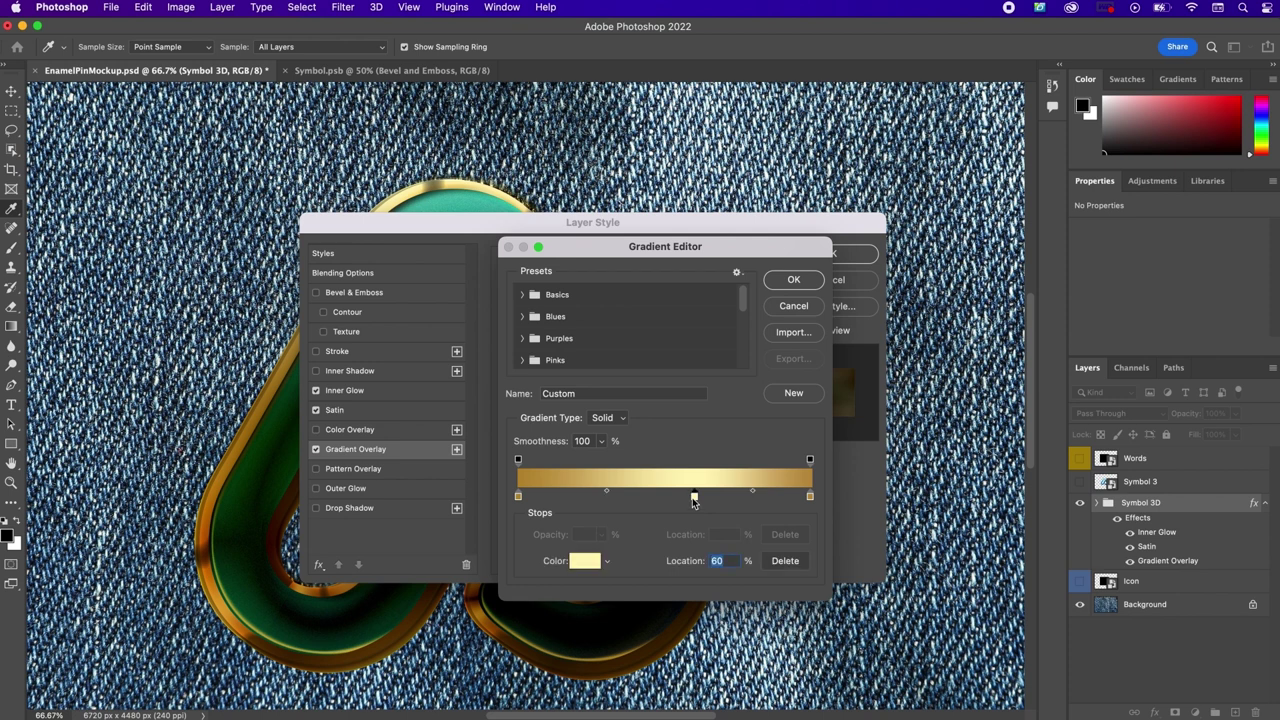
pyautogui.click(782, 561)
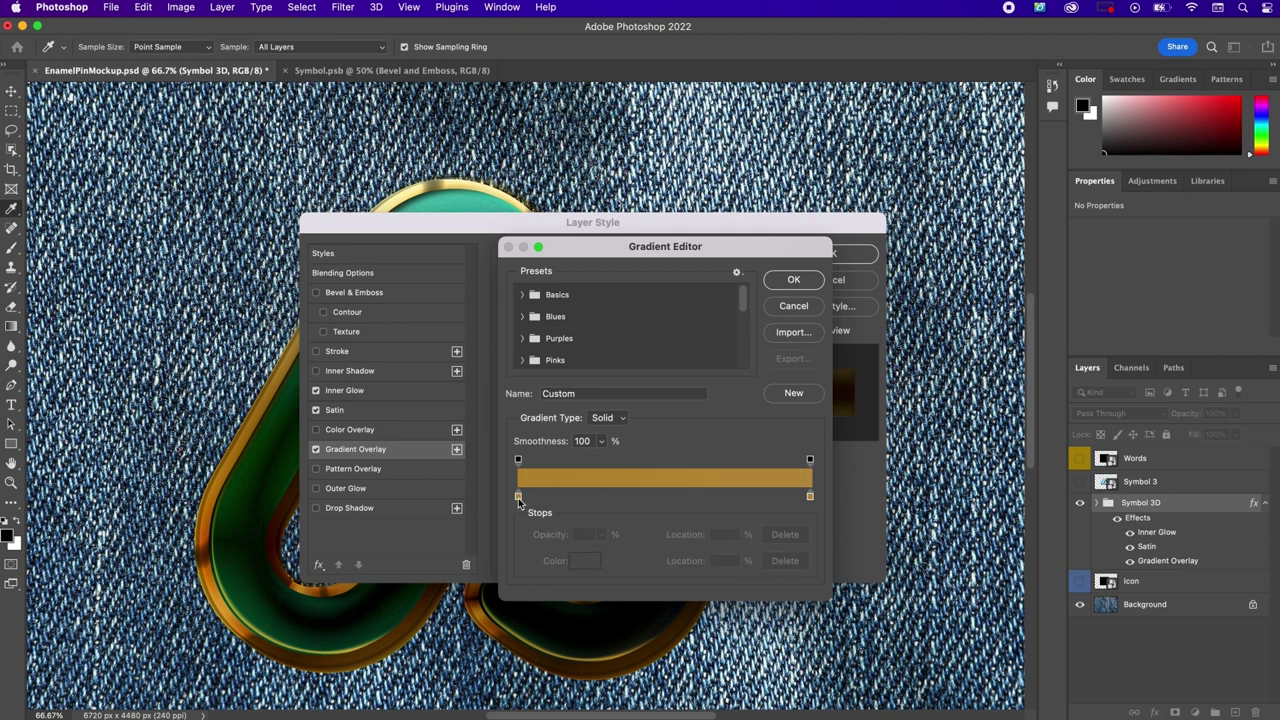
# Step: Set the overlay gradient's starting colour stop at 0% to the light grey d7d7d7
pyautogui.click(518, 496)
pyautogui.click(585, 561)
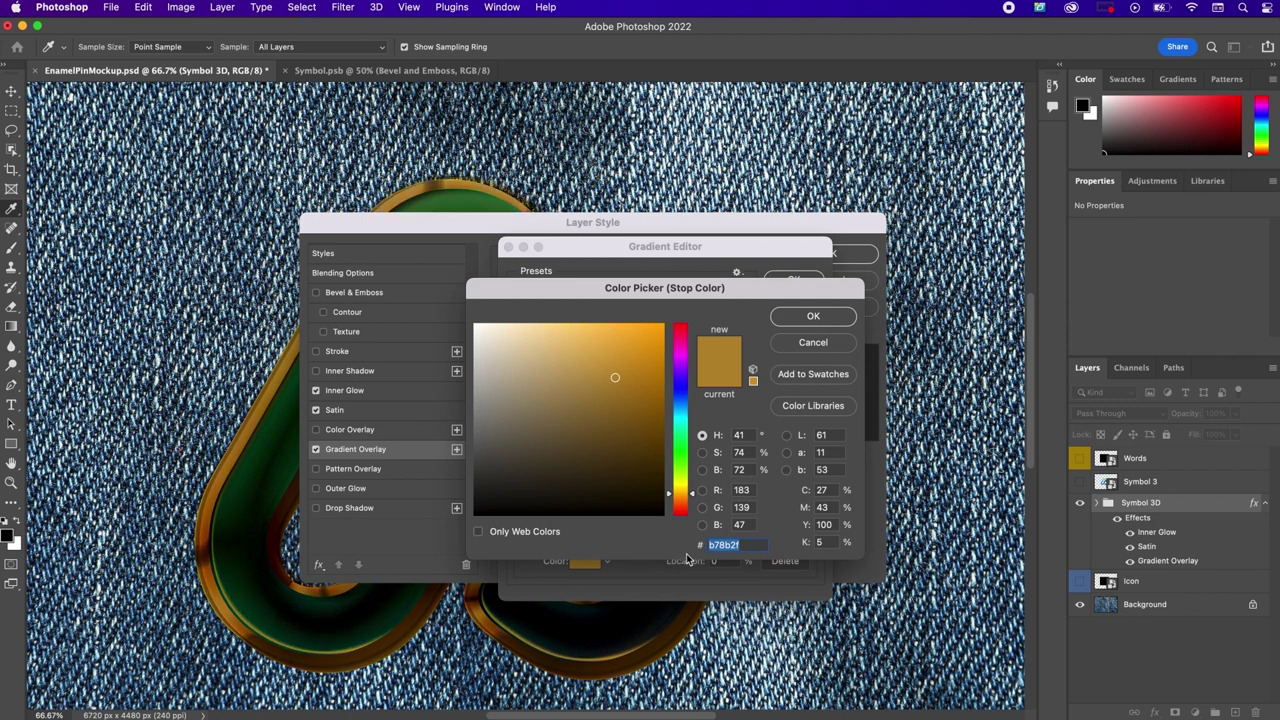
pyautogui.write('d7d')
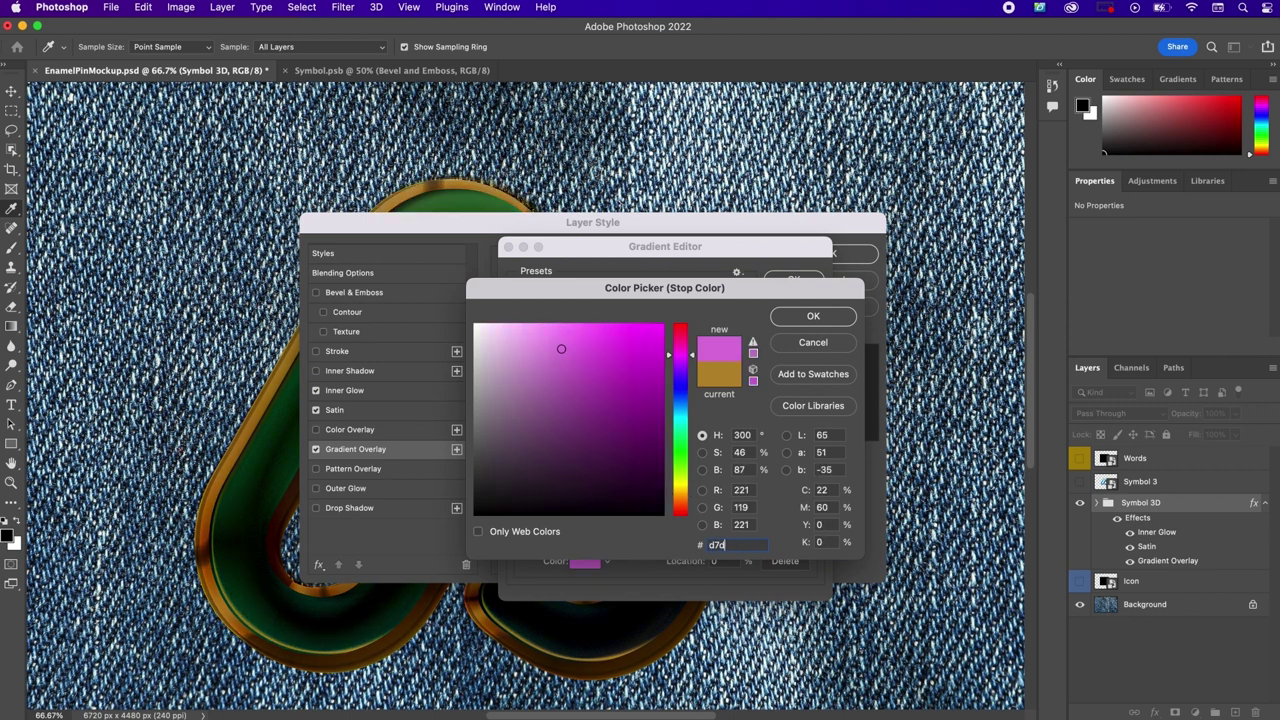
pyautogui.write('7d7')
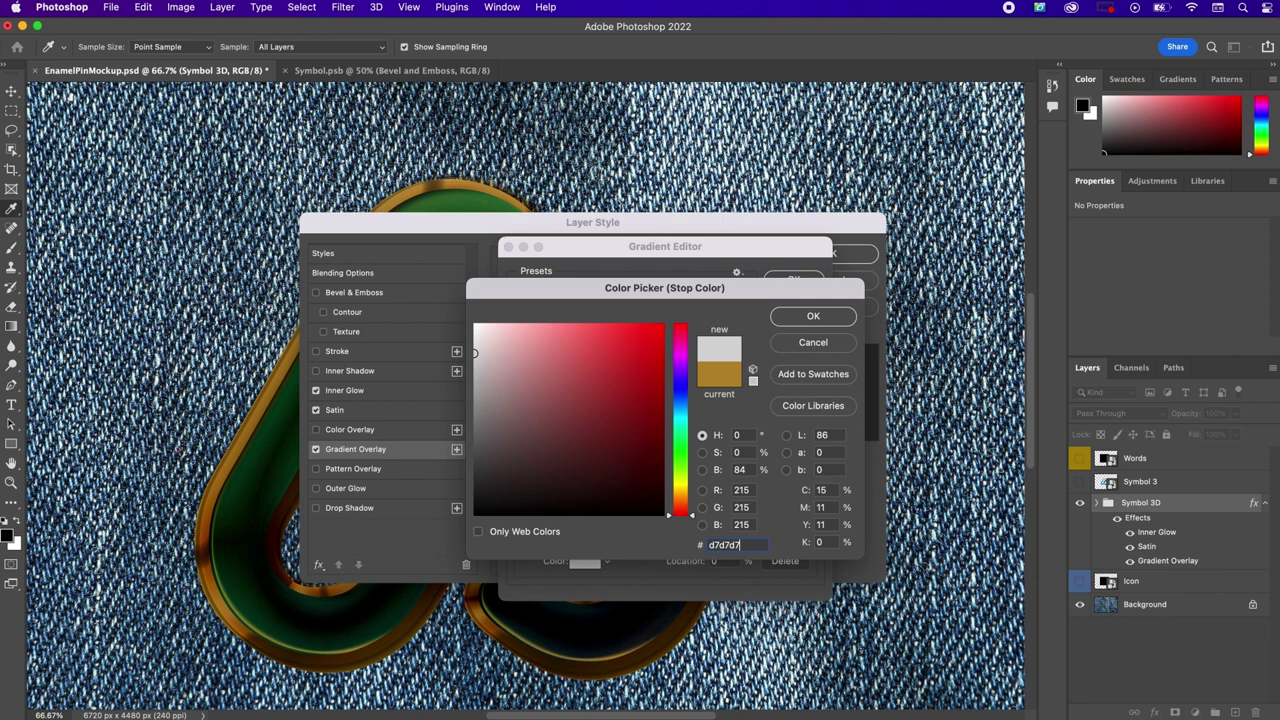
pyautogui.press('Return')
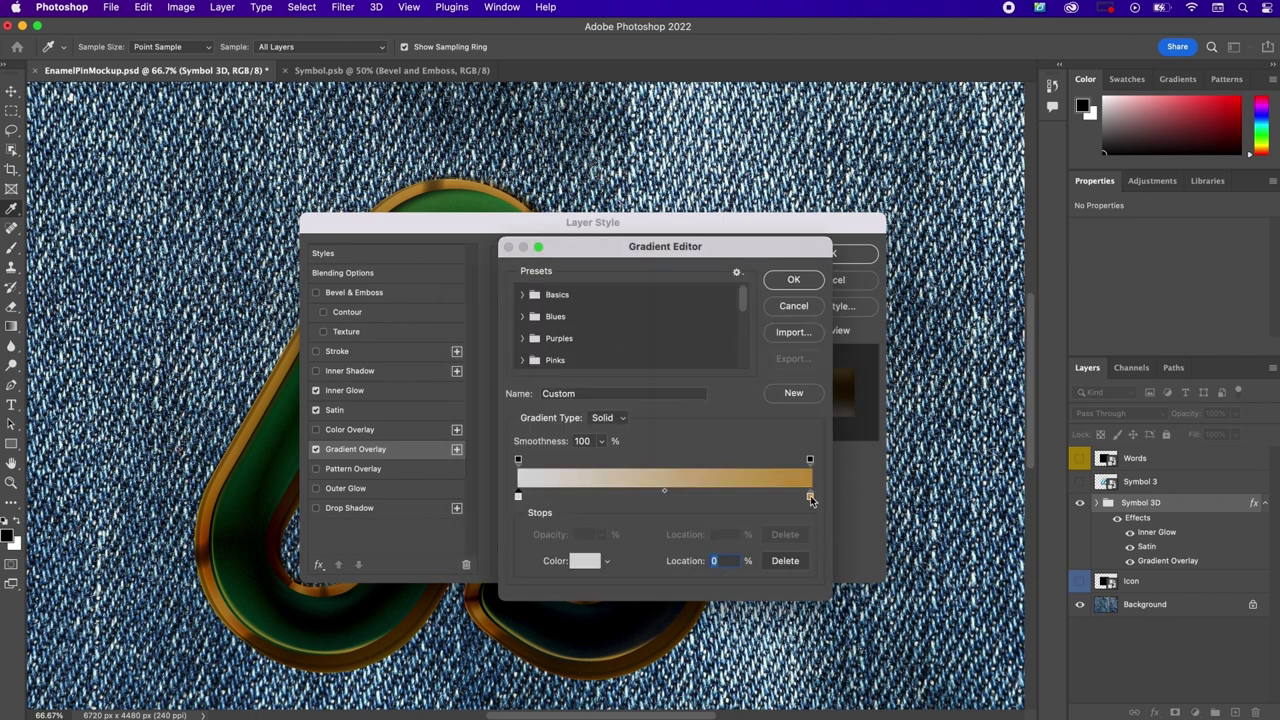
# Step: Set the overlay gradient's end colour stop at 100% to white ffffff and accept the edited gradient
pyautogui.click(810, 495)
pyautogui.click(584, 561)
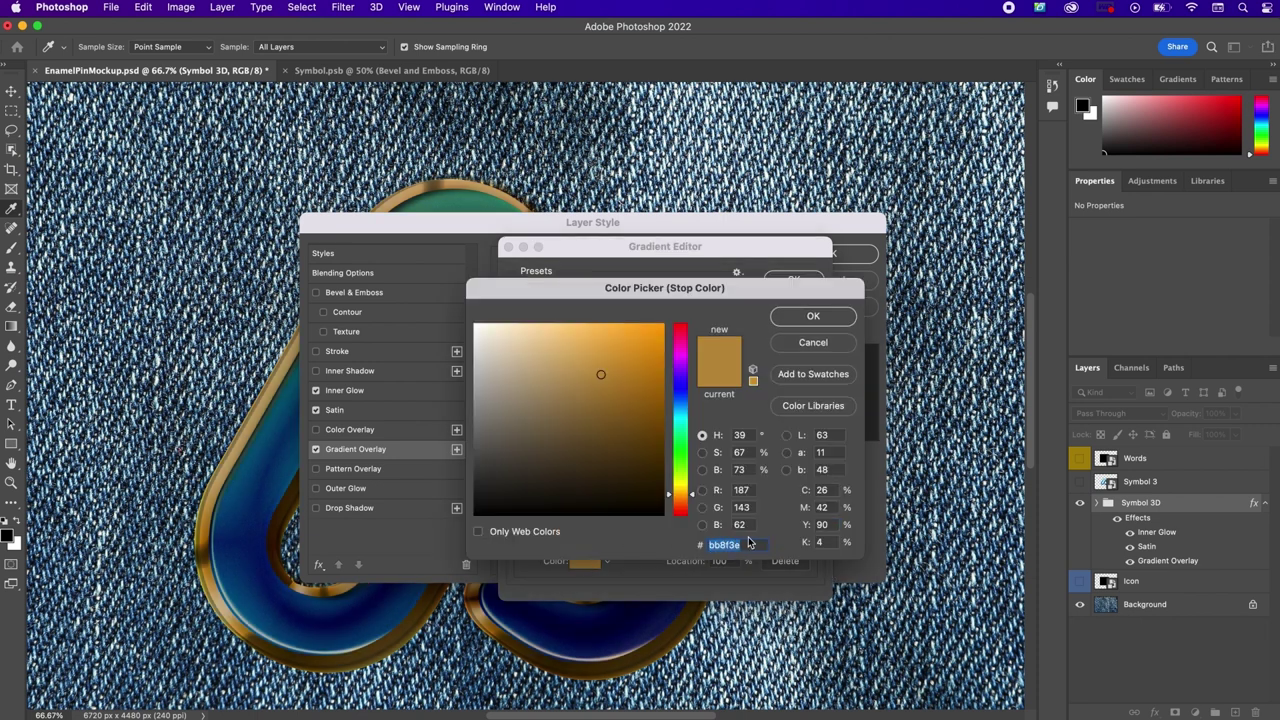
pyautogui.write('ffffff')
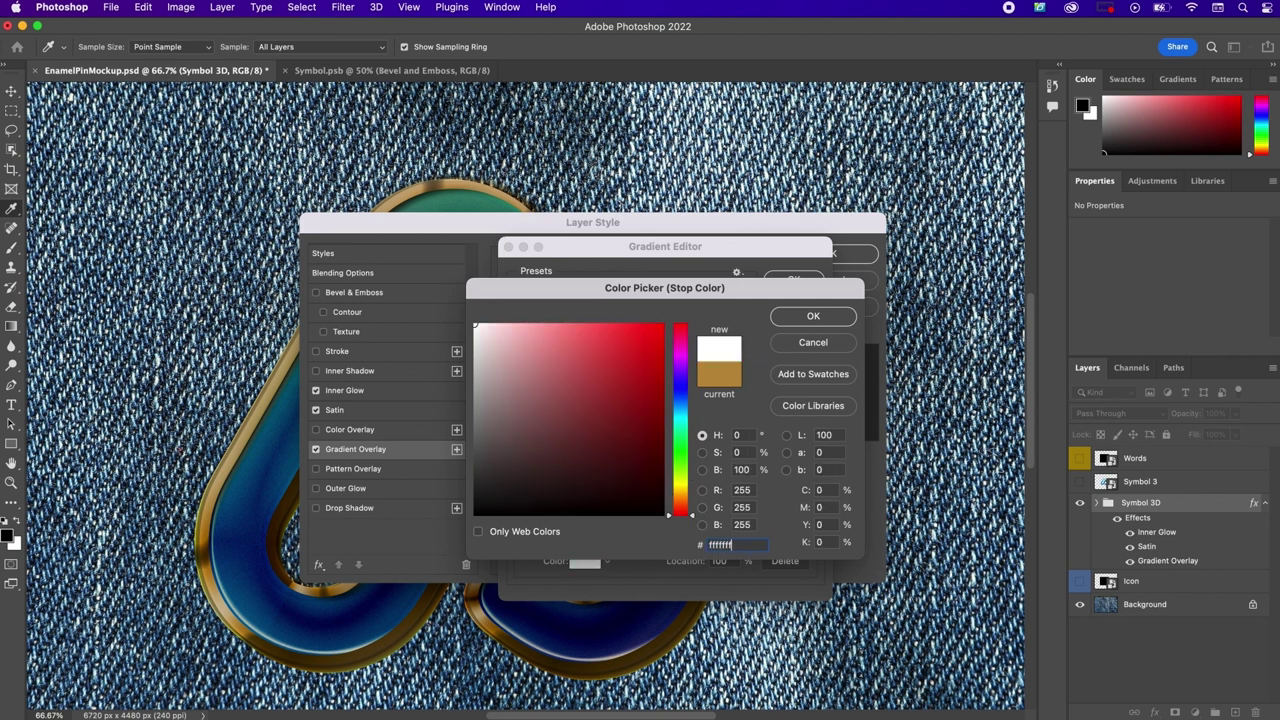
pyautogui.press('Return')
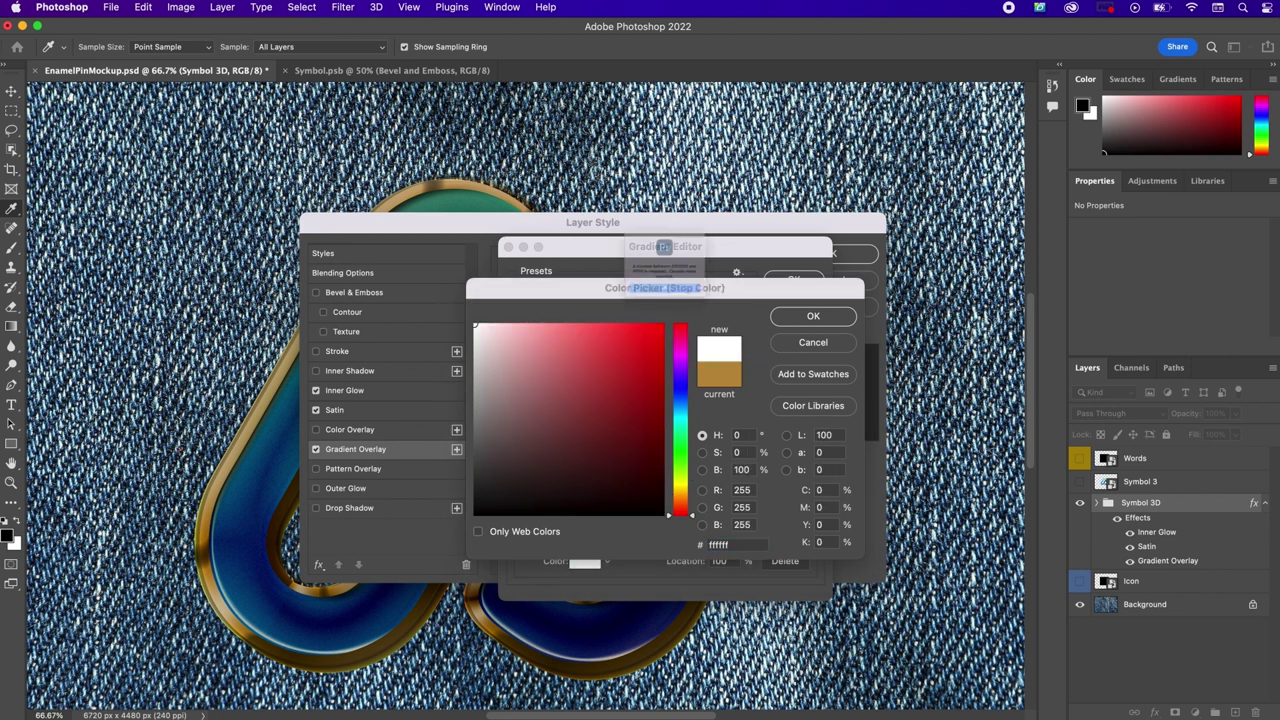
pyautogui.click(696, 314)
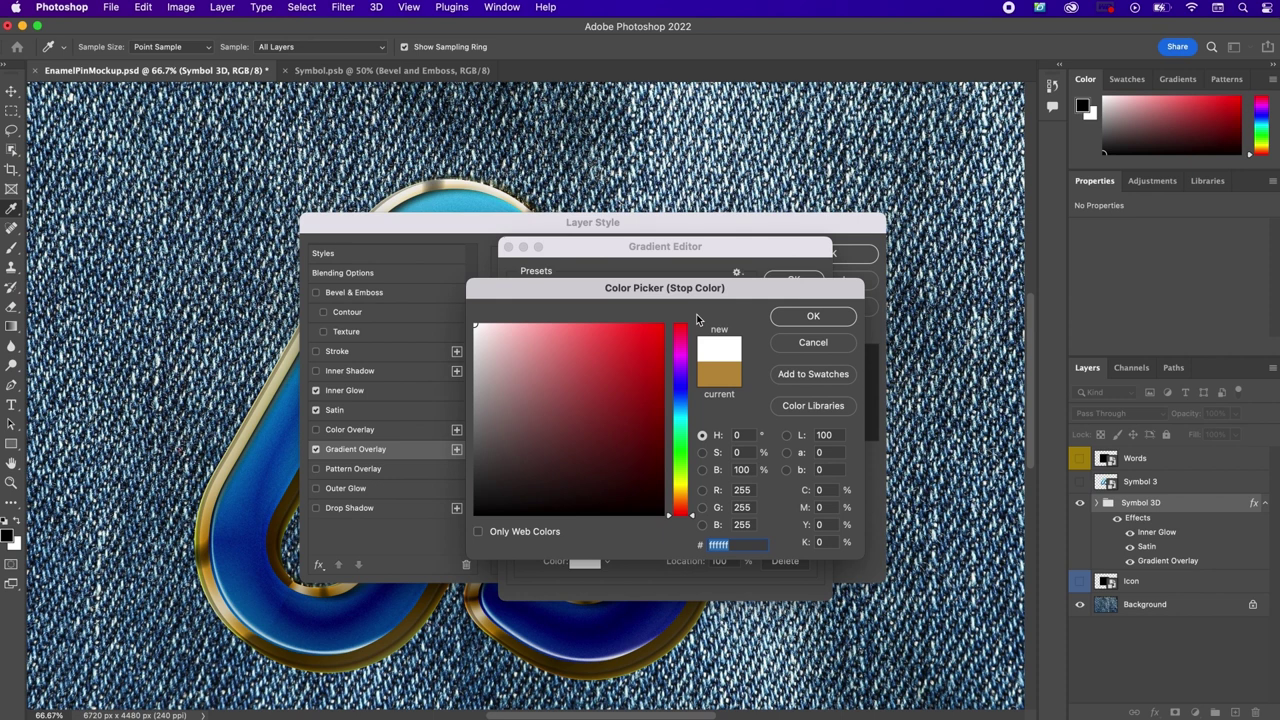
pyautogui.press('Return')
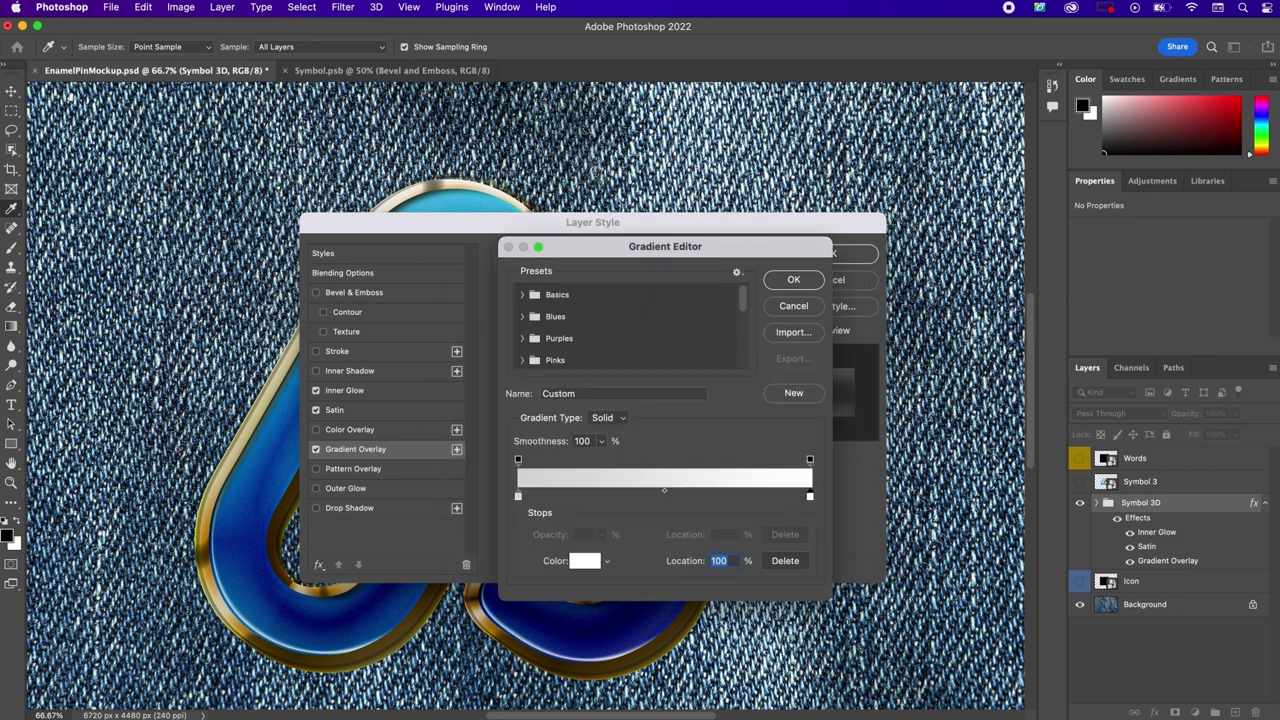
pyautogui.click(779, 281)
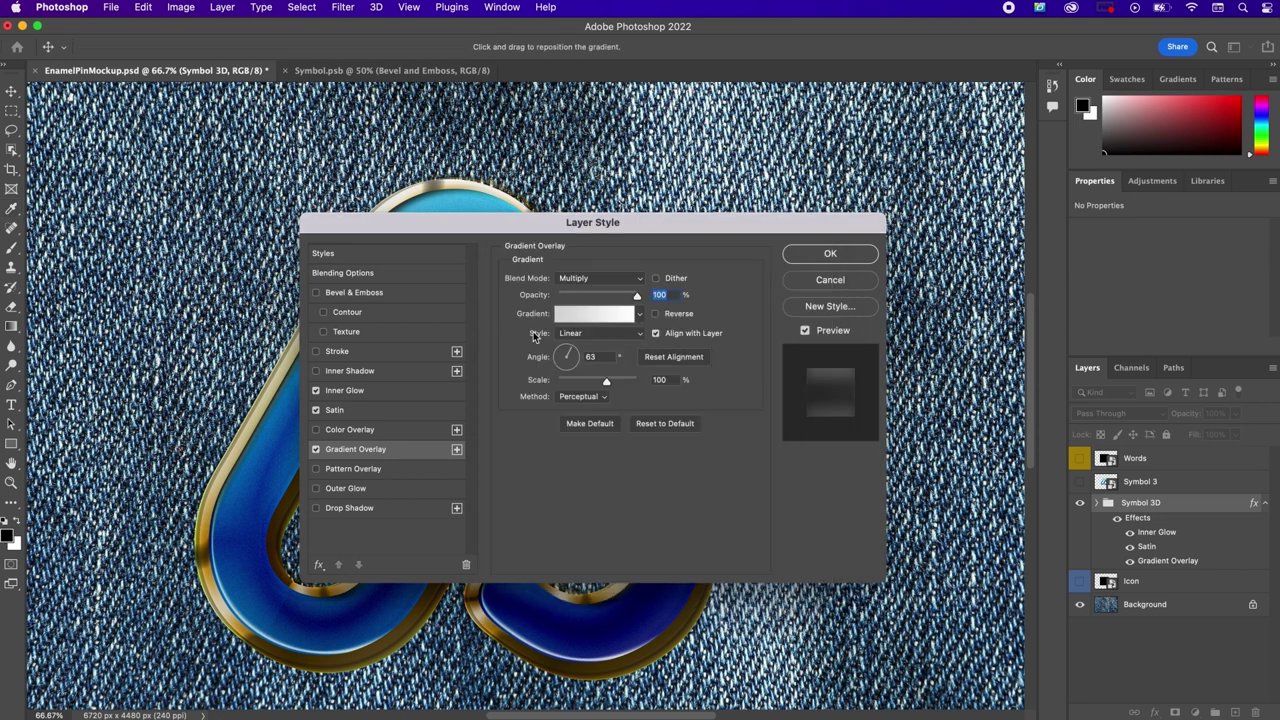
# Step: Set the Gradient Overlay's angle to 90° and apply the layer style to the Symbol 3D group
pyautogui.click(592, 357)
pyautogui.write('90')
pyautogui.click(834, 253)
# Step: Show the Symbol 3 layer and move it below the Symbol 3D group, just above the Icon layer
pyautogui.click(1080, 482)
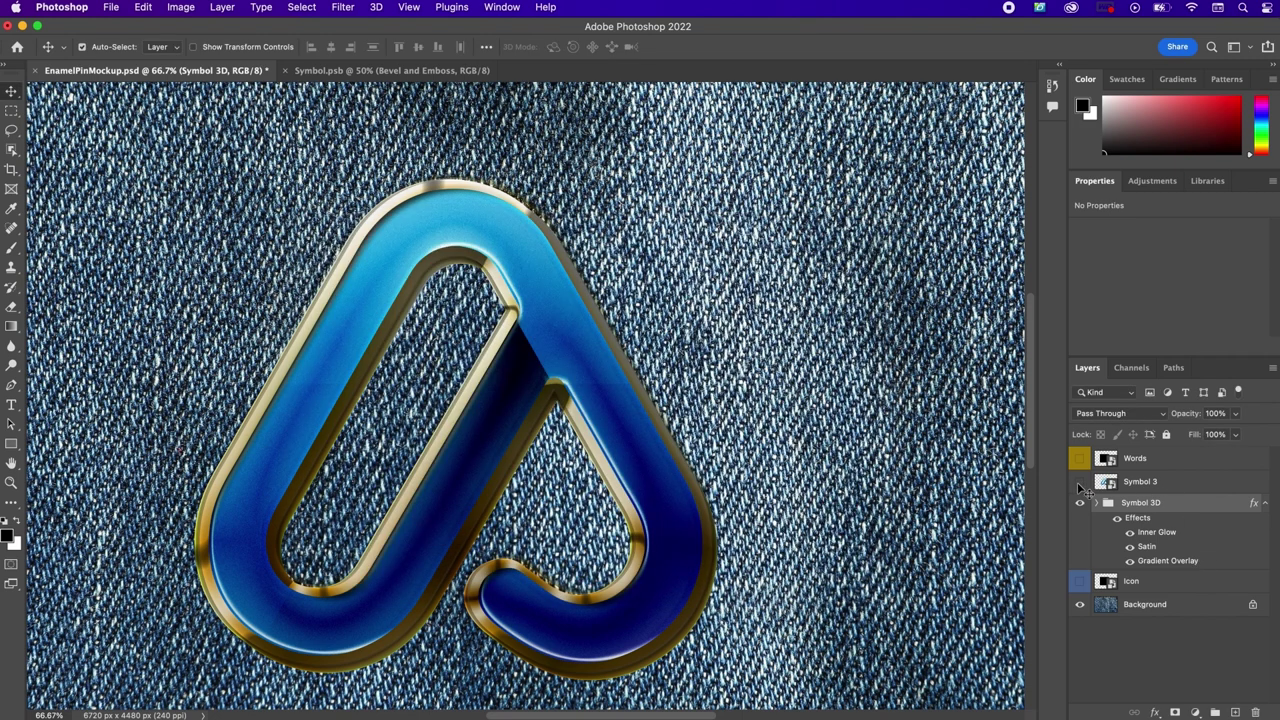
pyautogui.click(1184, 482)
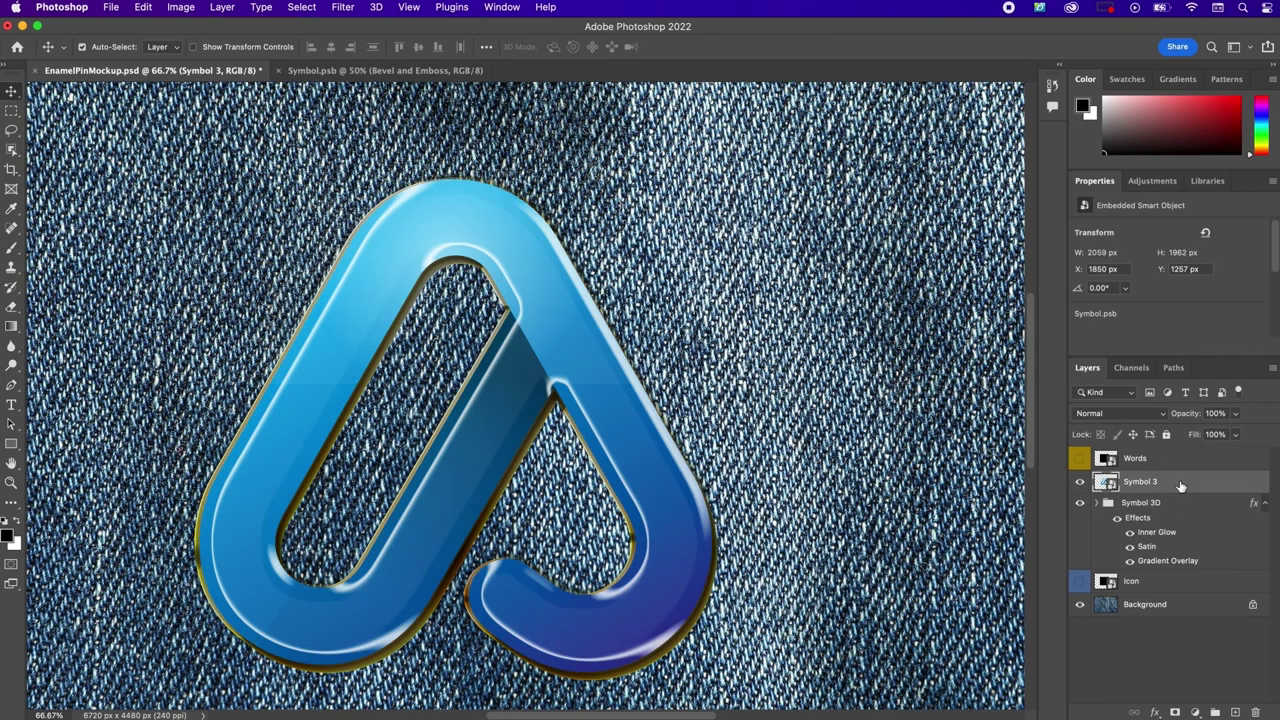
pyautogui.moveTo(1184, 483); pyautogui.dragTo(1186, 571)
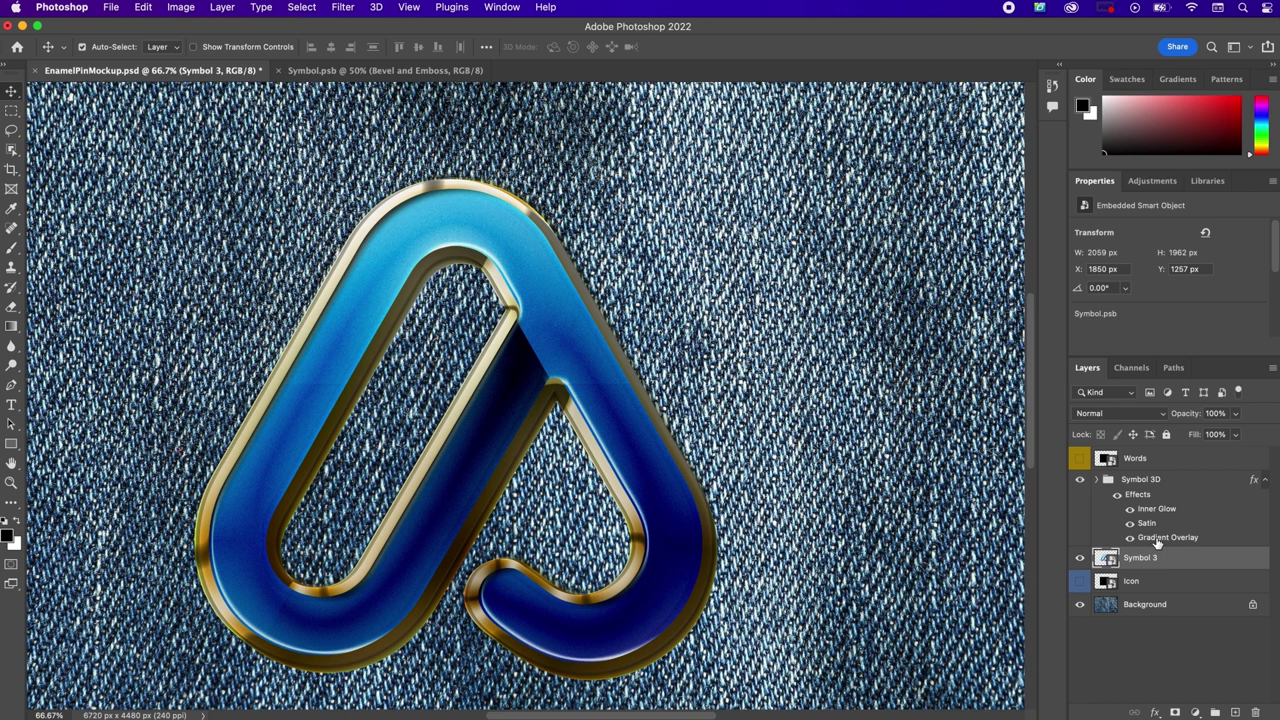
# Step: Add a black Color Overlay to the Symbol 3 layer with the Normal blend mode
pyautogui.doubleClick(1189, 560)
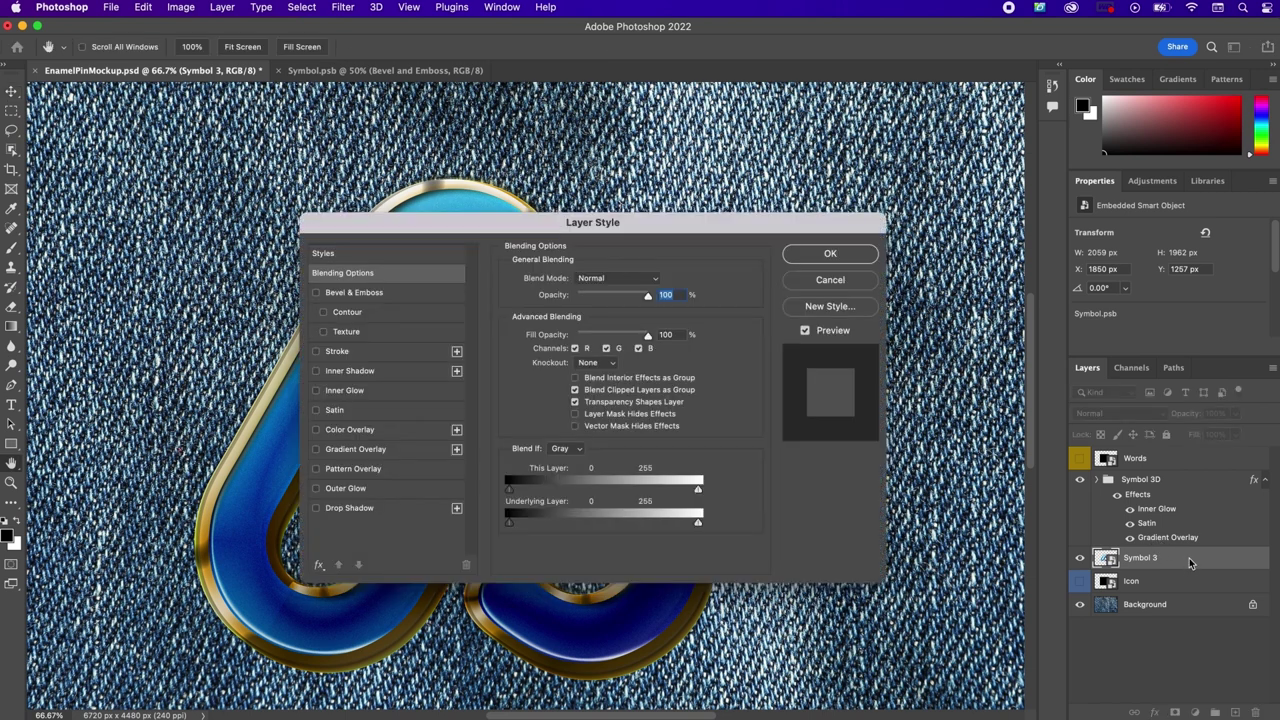
pyautogui.click(402, 430)
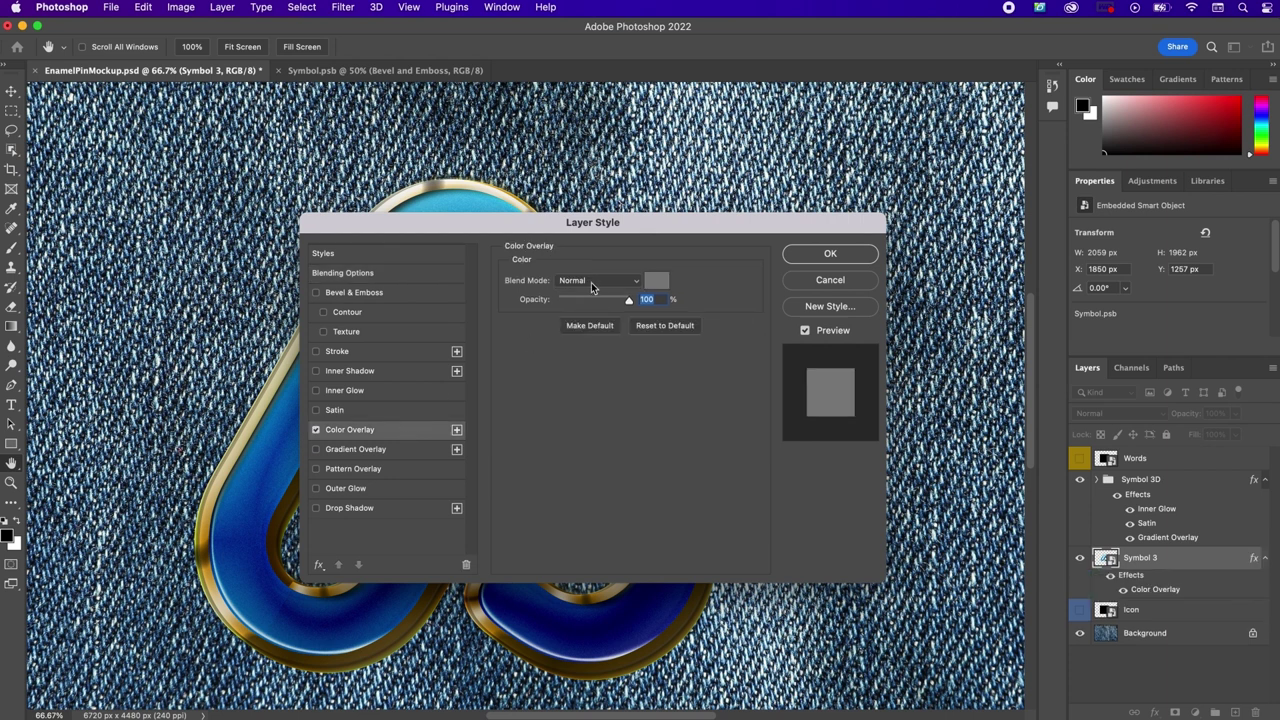
pyautogui.click(592, 284)
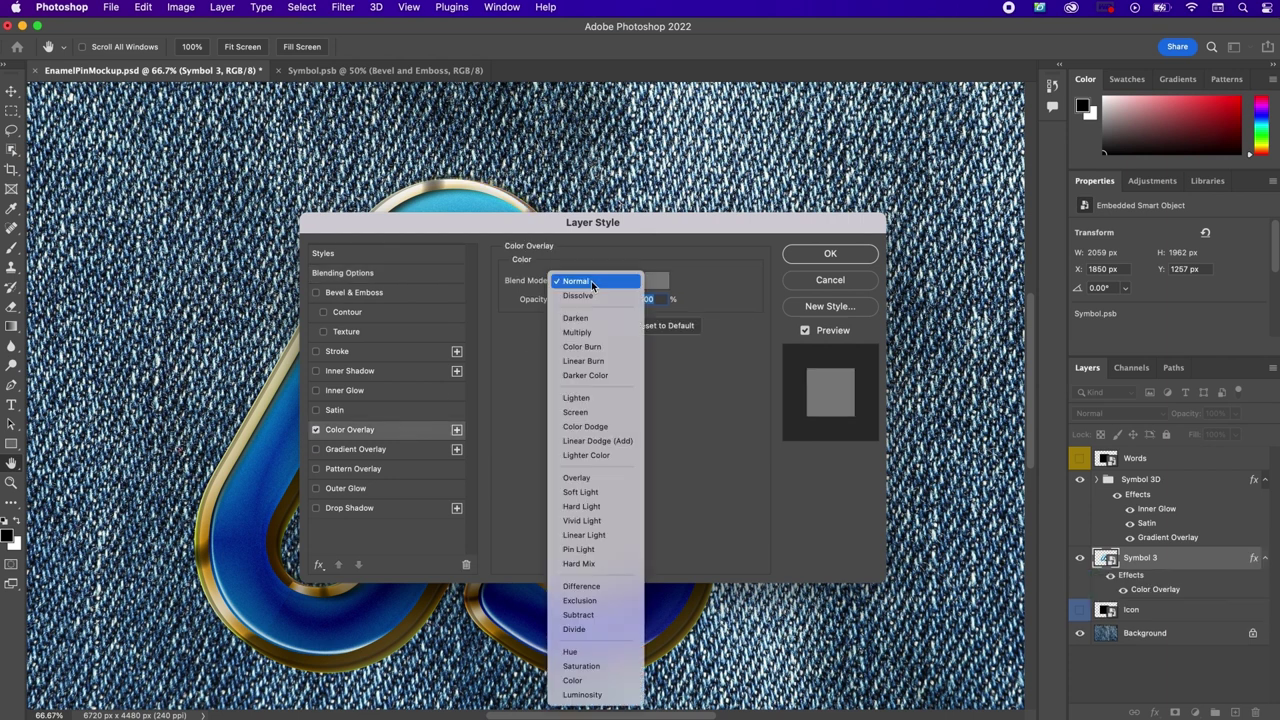
pyautogui.click(593, 284)
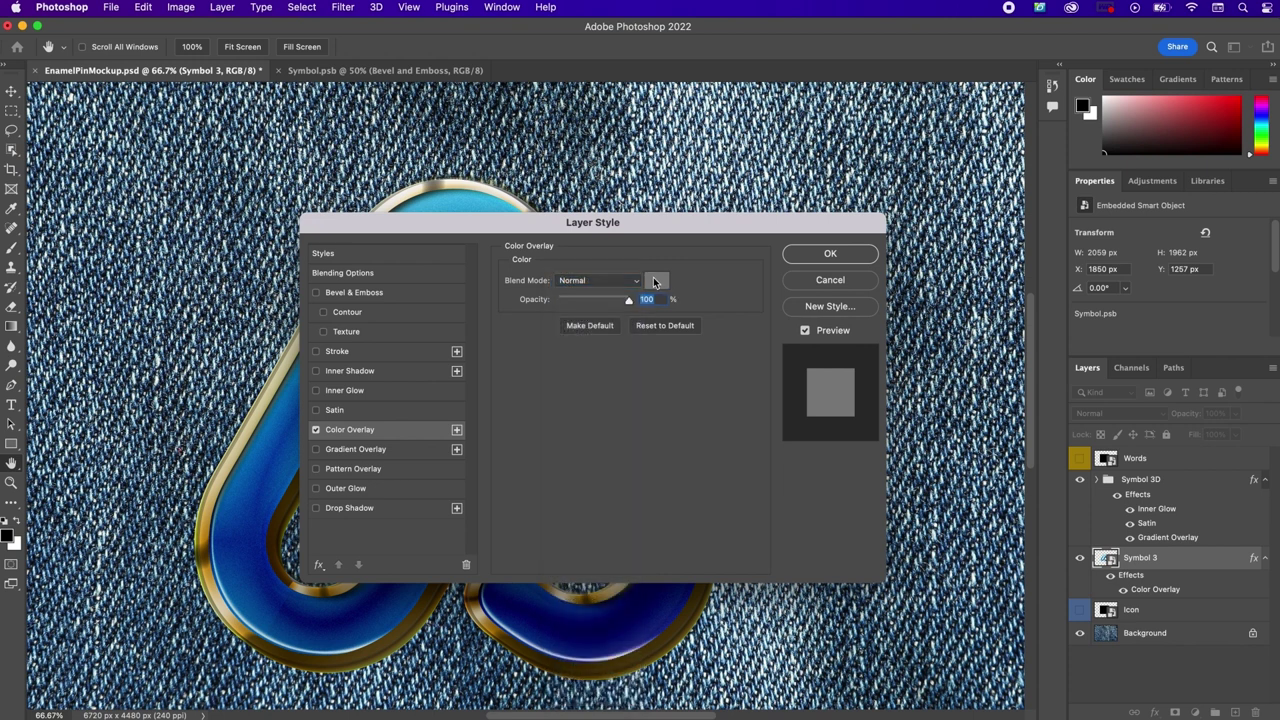
pyautogui.click(654, 279)
pyautogui.click(570, 507)
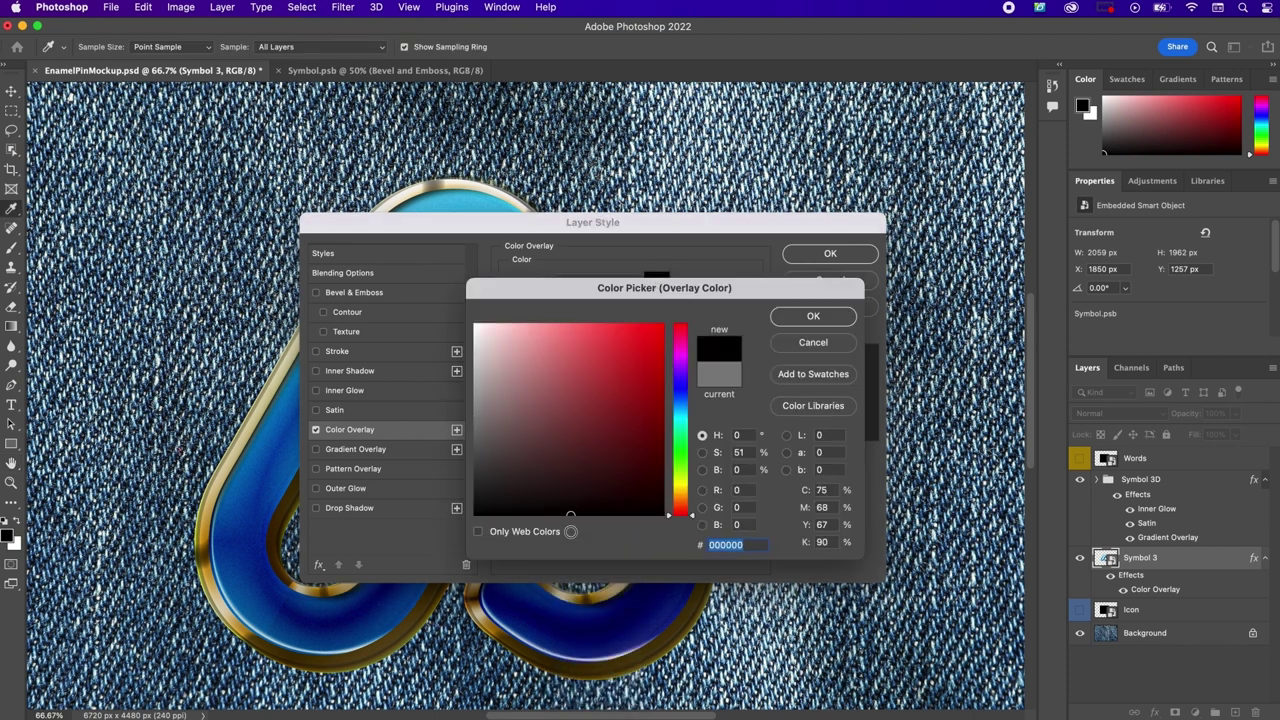
pyautogui.press('Return')
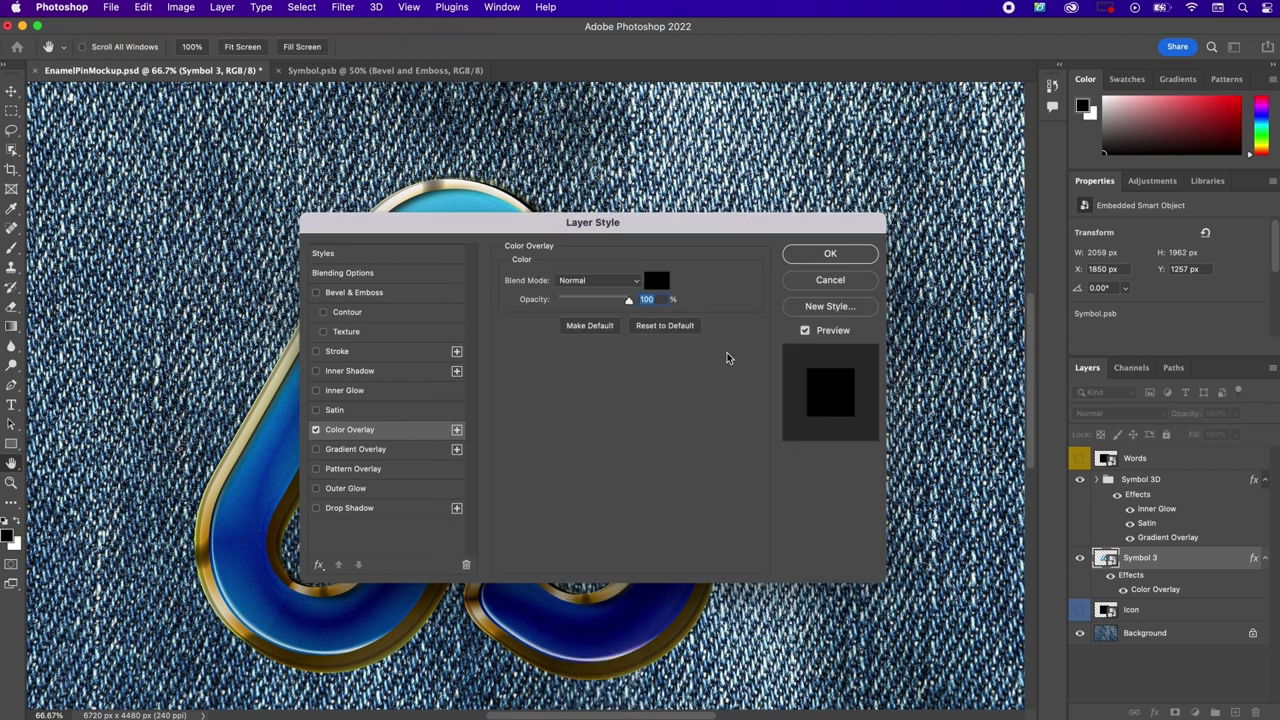
pyautogui.click(810, 255)
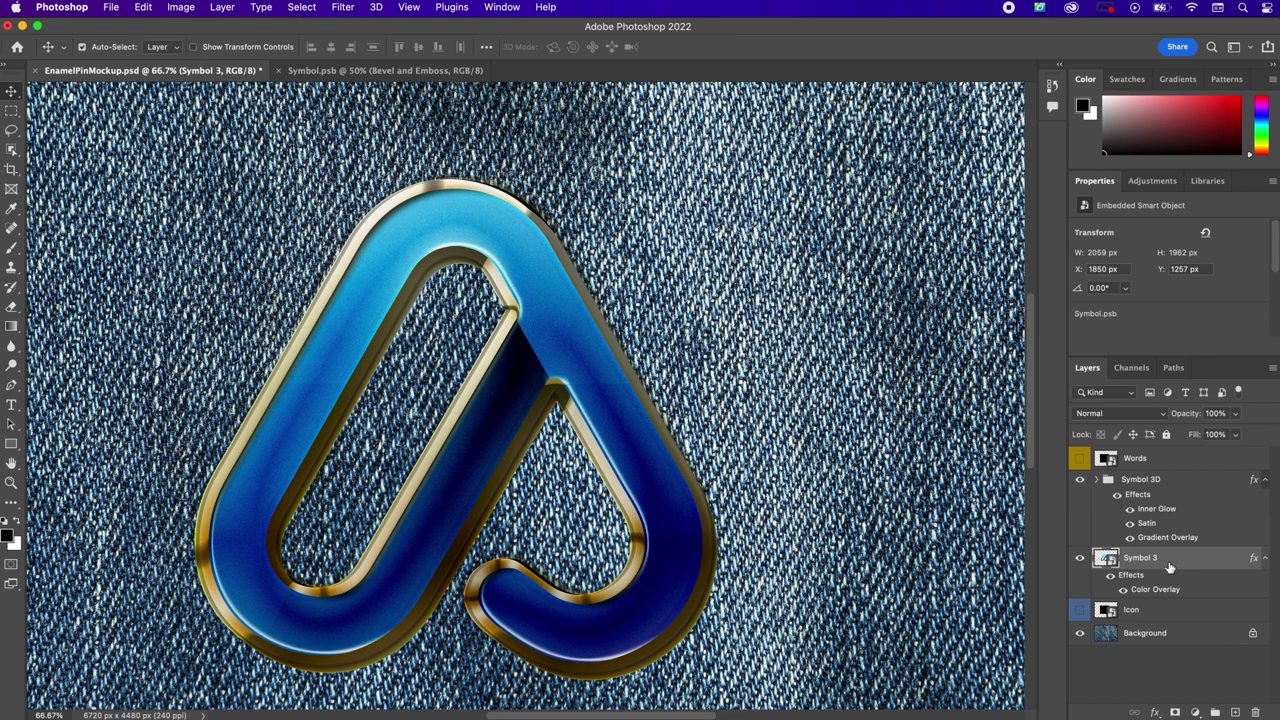
# Step: Apply a Gaussian Blur with a 10-pixel radius to the Symbol 3 layer
pyautogui.click(343, 8)
pyautogui.moveTo(459, 190)
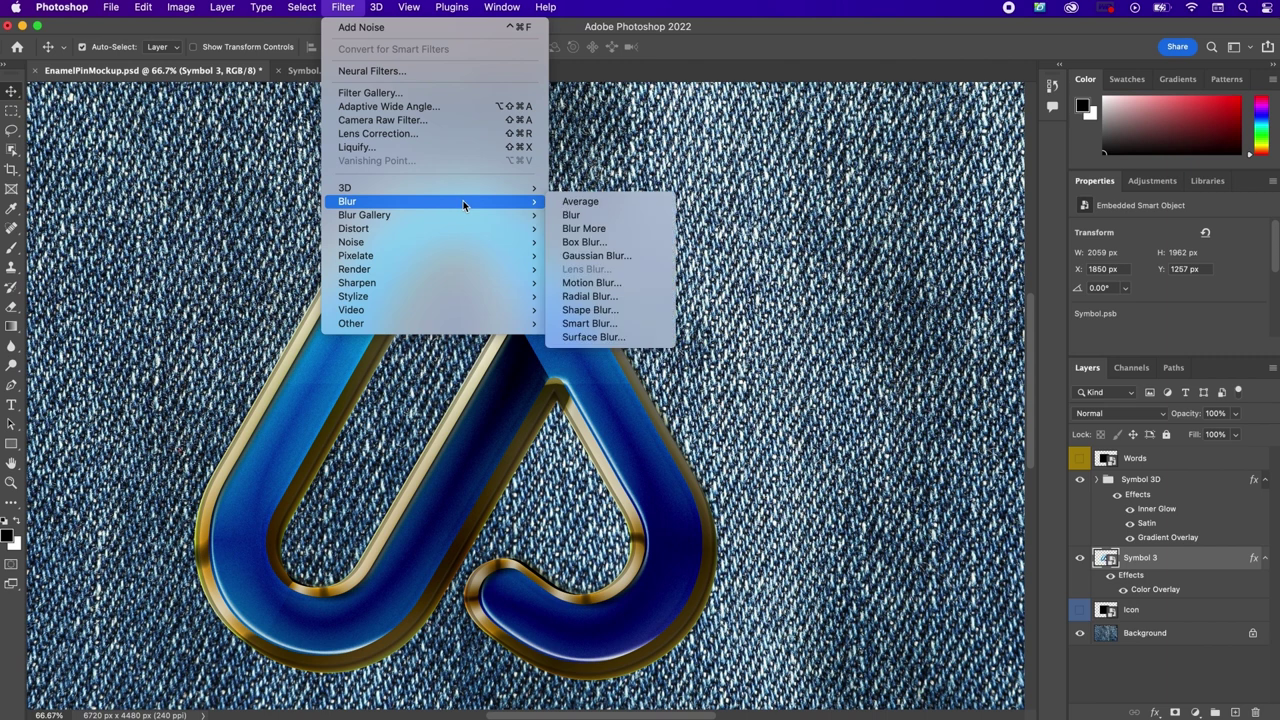
pyautogui.click(609, 255)
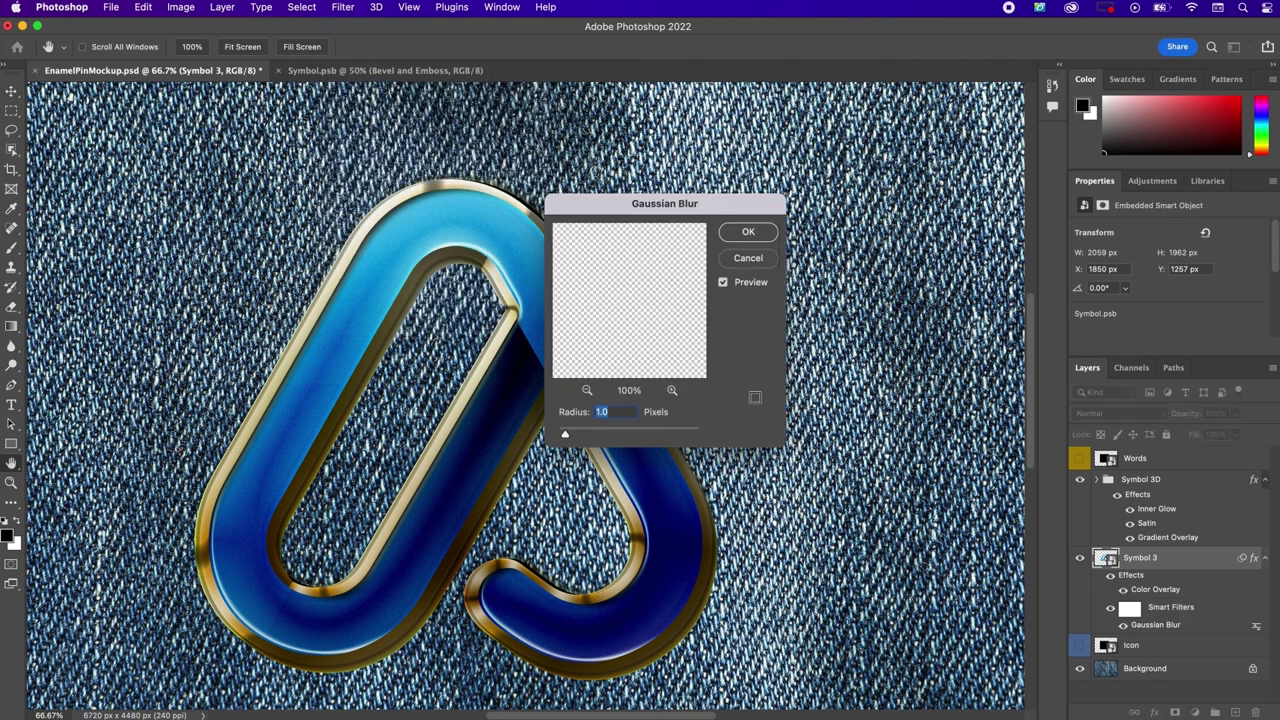
pyautogui.write('10')
pyautogui.press('Return')
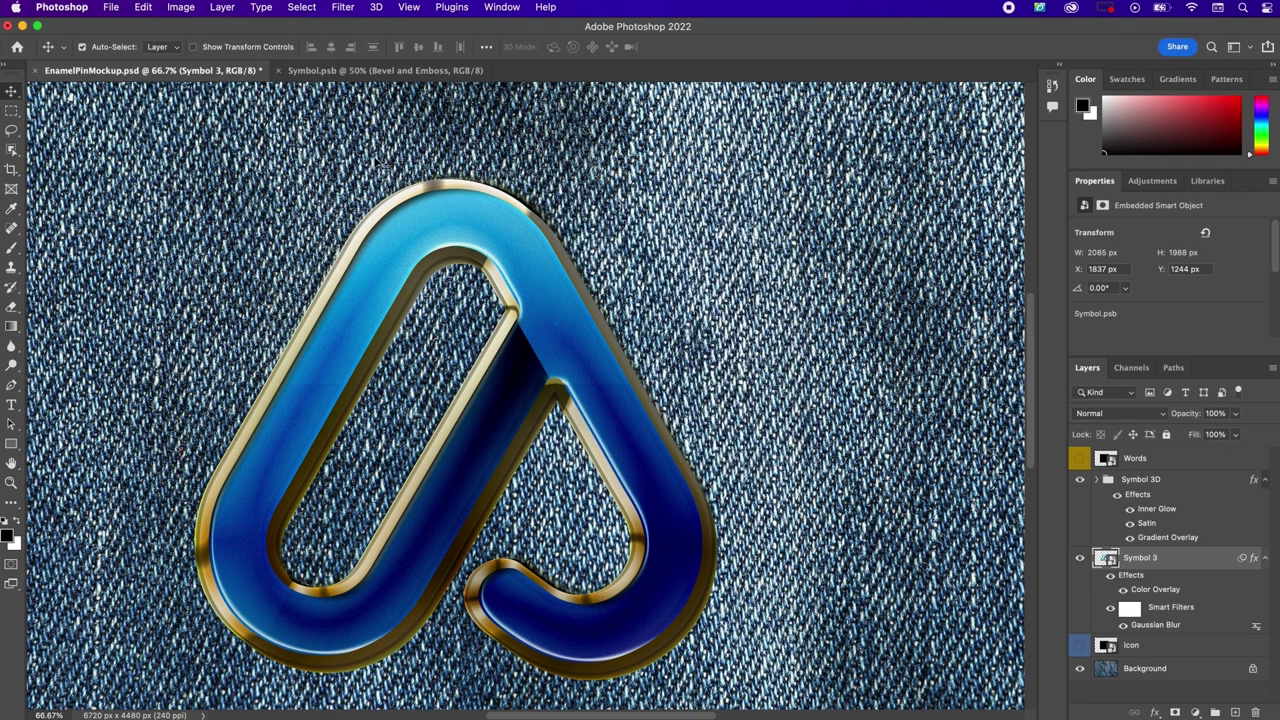
# Step: Apply a Motion Blur to the Symbol 3 layer with an angle of -37° and a distance of 197 pixels
pyautogui.click(343, 7)
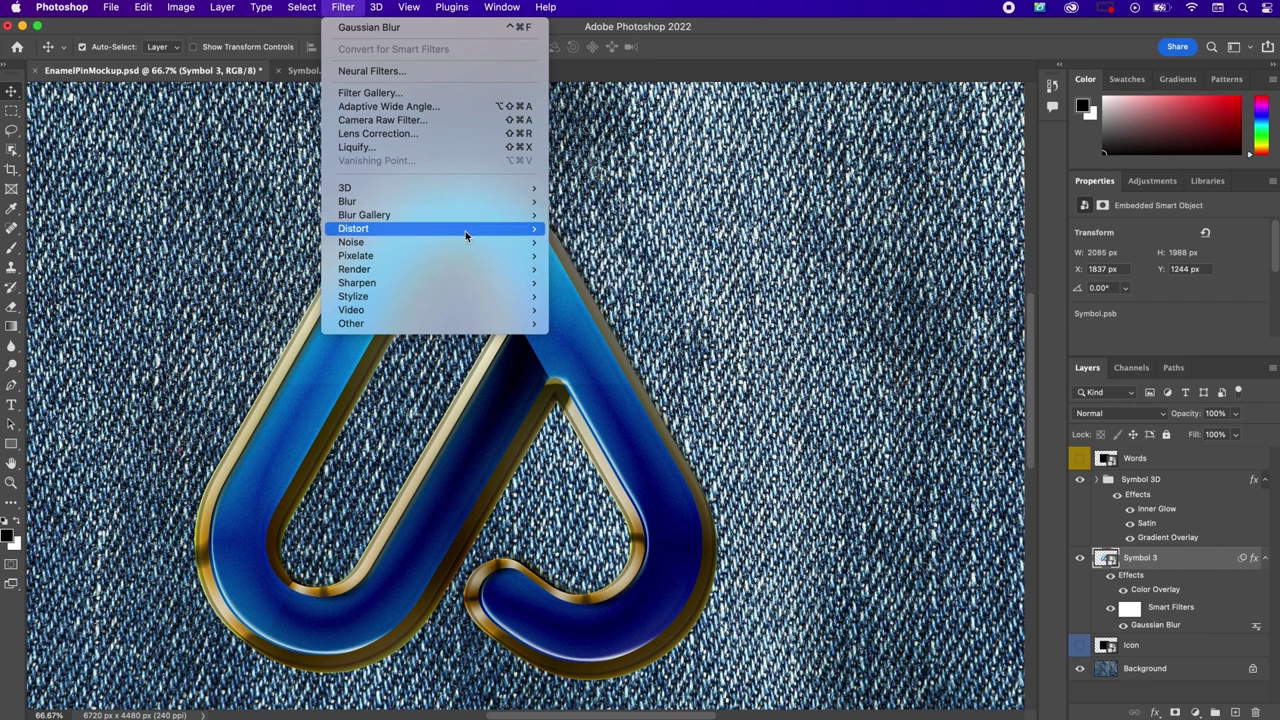
pyautogui.moveTo(468, 203)
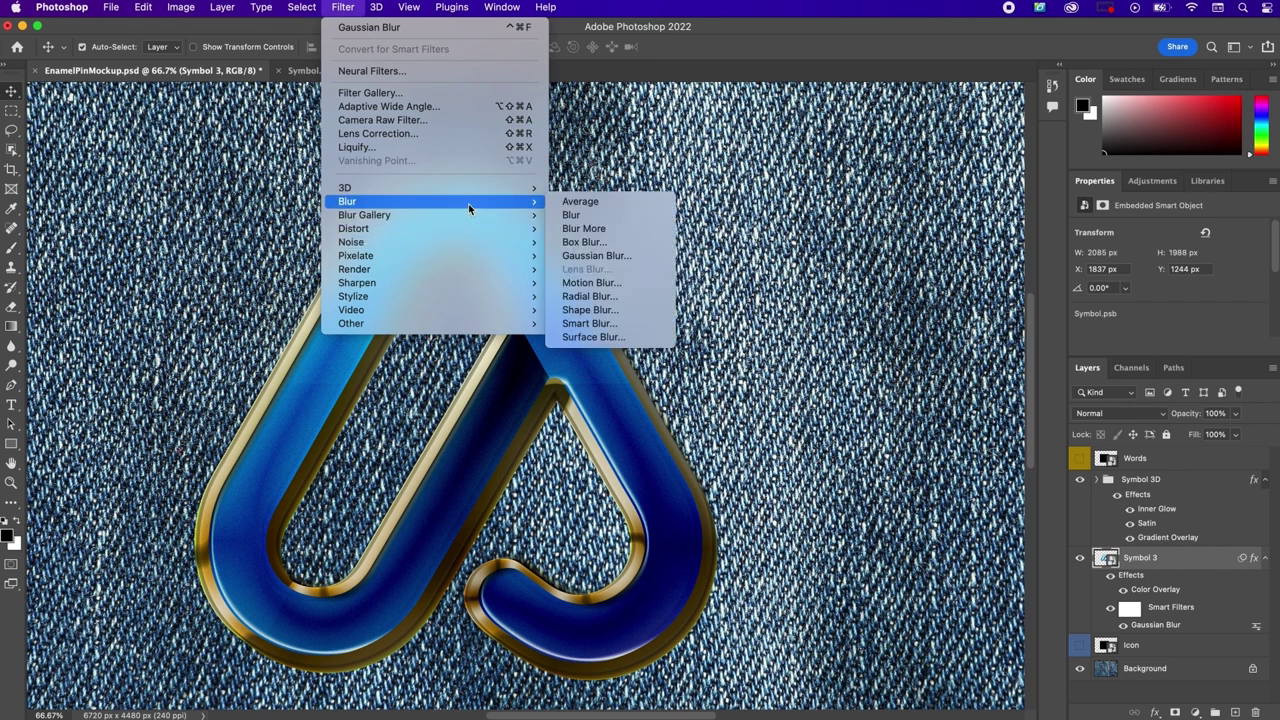
pyautogui.click(591, 282)
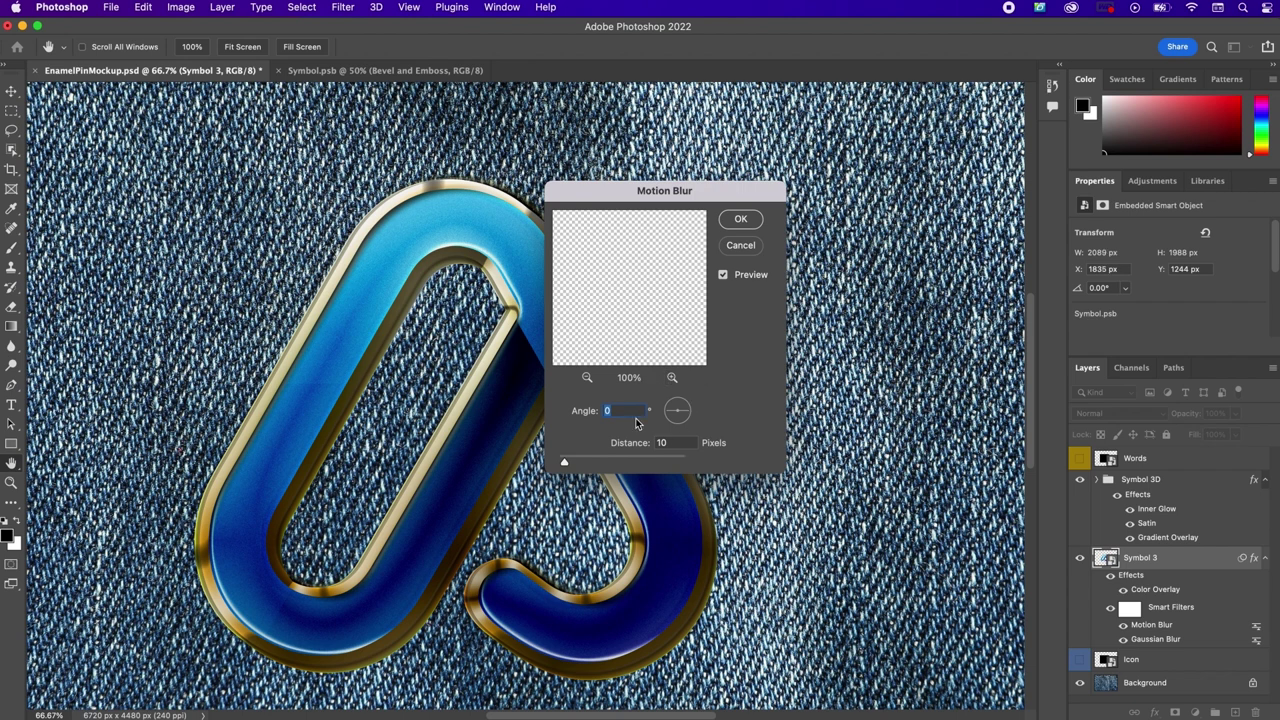
pyautogui.write('-37')
pyautogui.press('Tab')
pyautogui.write('197')
pyautogui.click(739, 220)
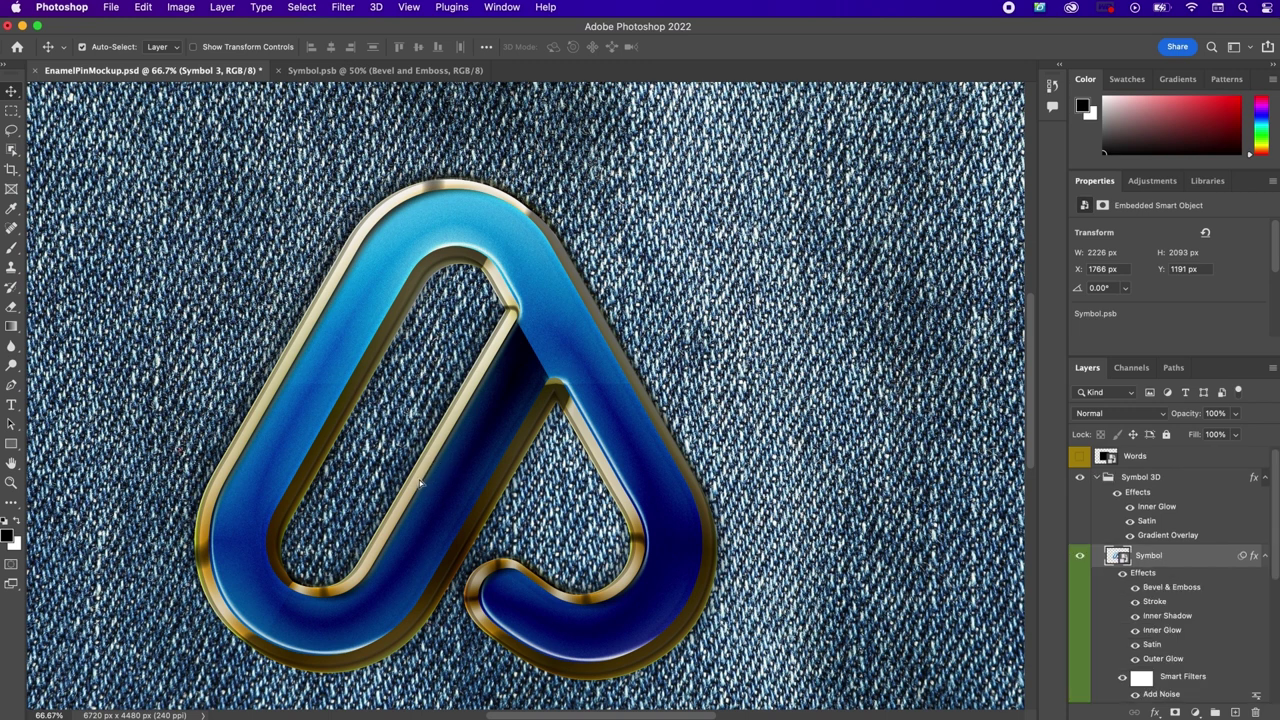
pyautogui.moveTo(423, 480); pyautogui.dragTo(419, 484)
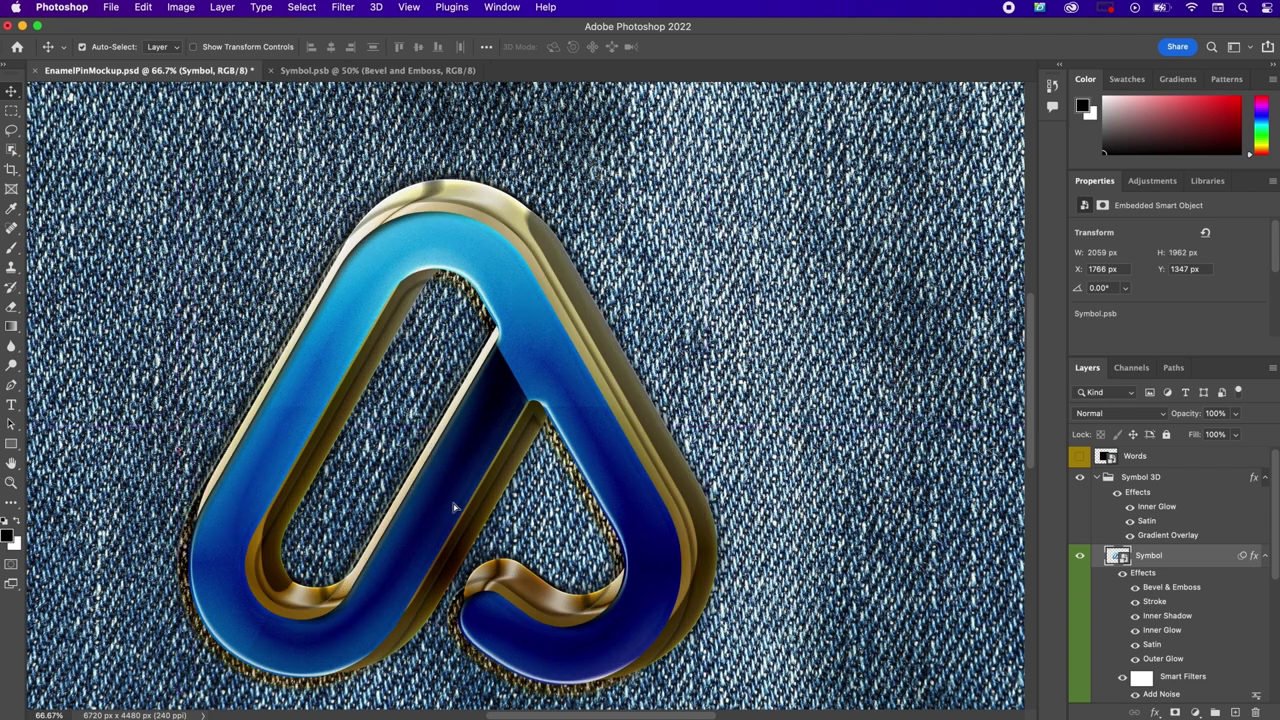
pyautogui.moveTo(478, 510); pyautogui.dragTo(491, 513)
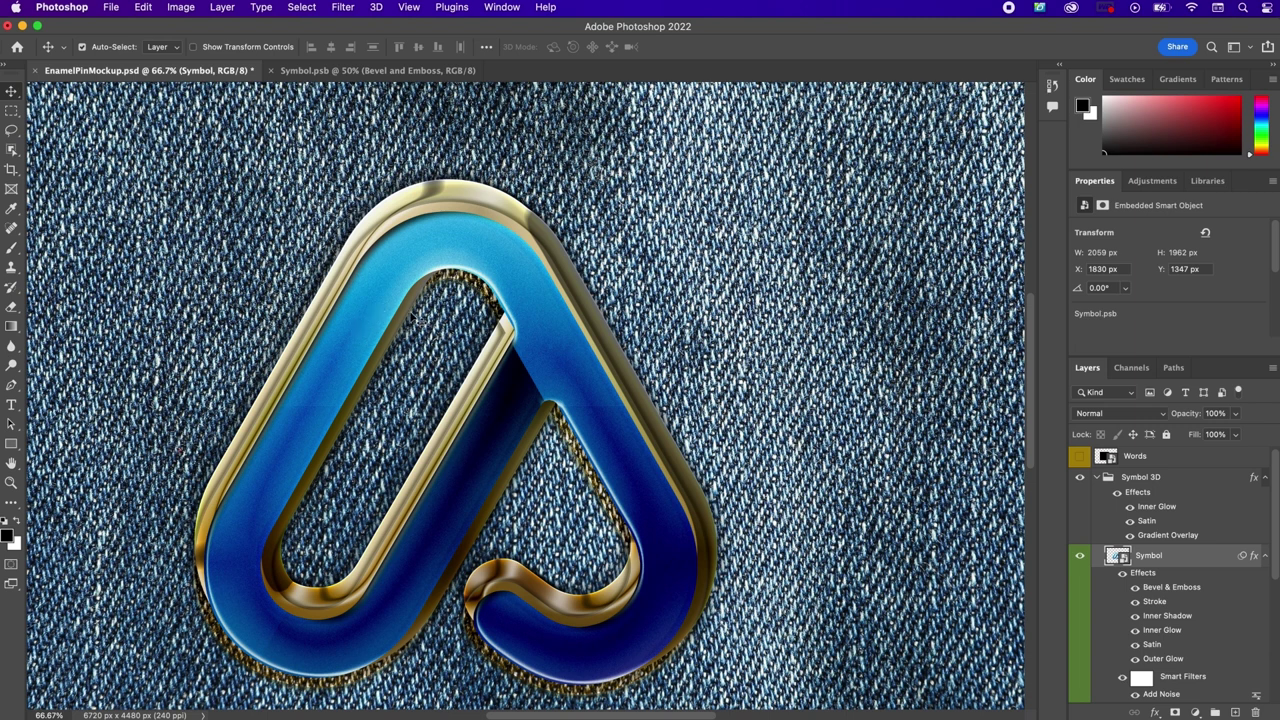
pyautogui.click(145, 8)
pyautogui.click(145, 8)
pyautogui.press('super+z')
pyautogui.click(142, 8)
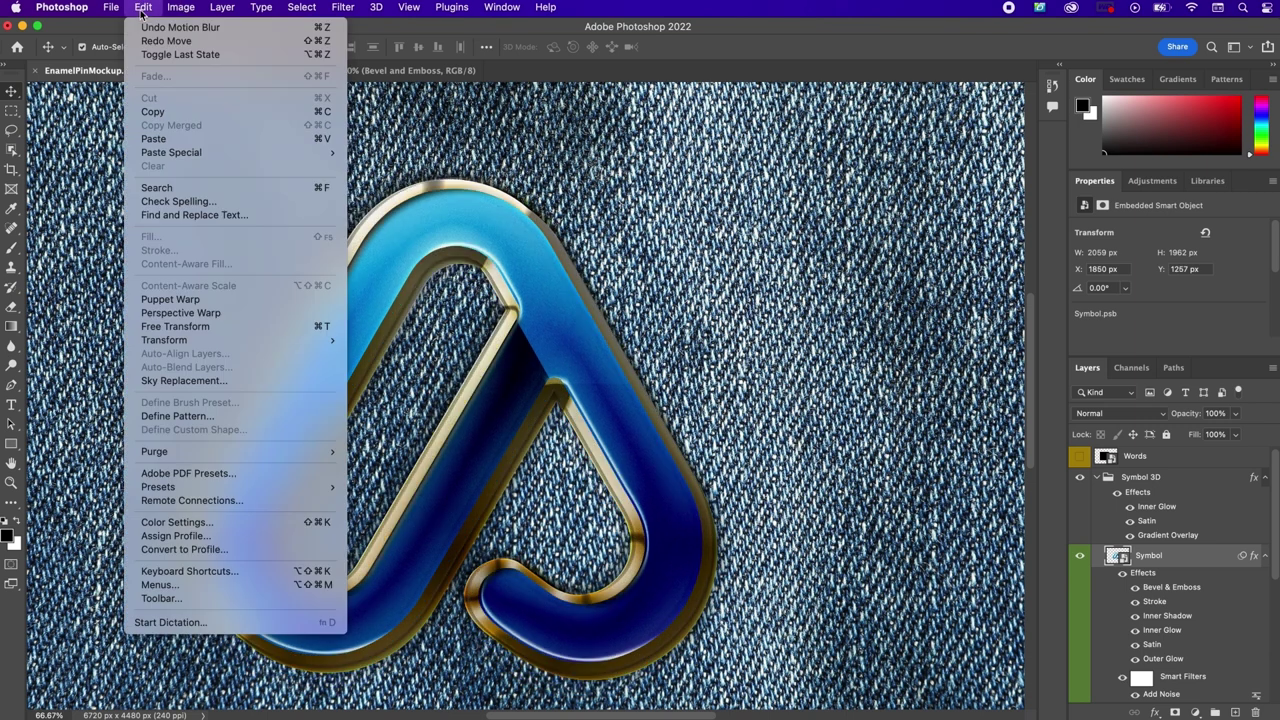
pyautogui.click(145, 27)
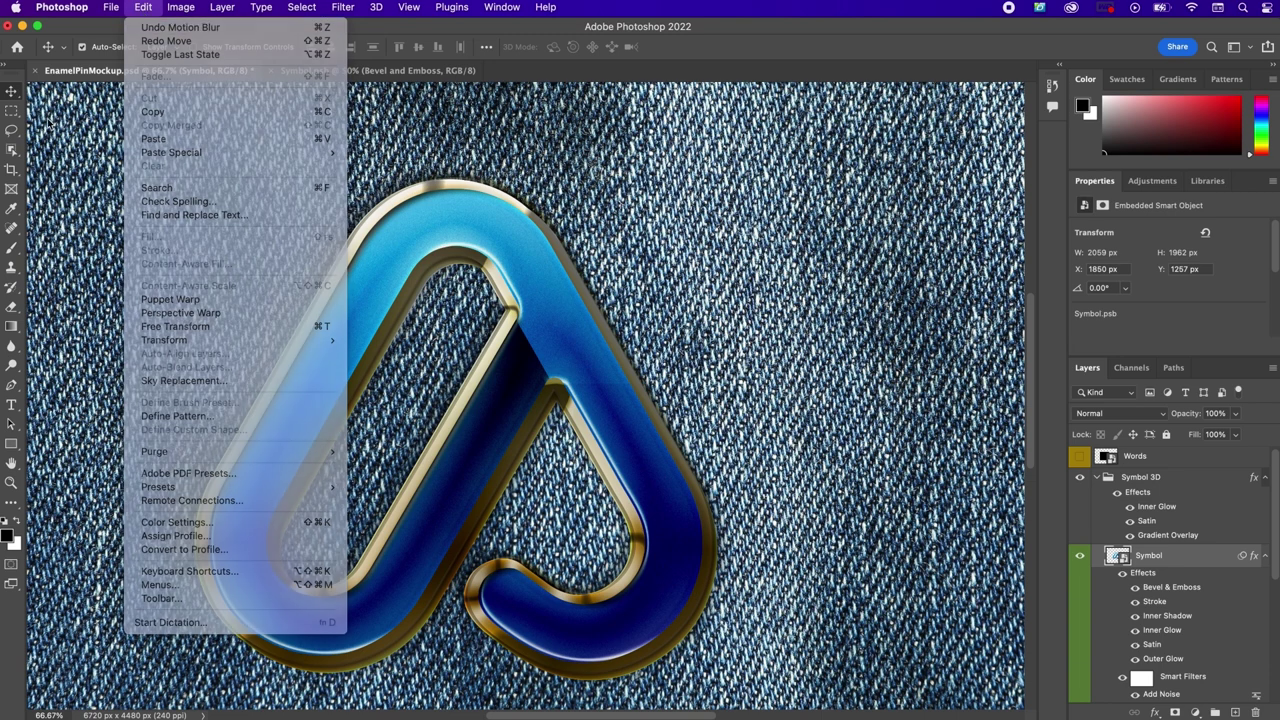
# Step: Turn off Auto-Select for the Move tool
pyautogui.click(97, 48)
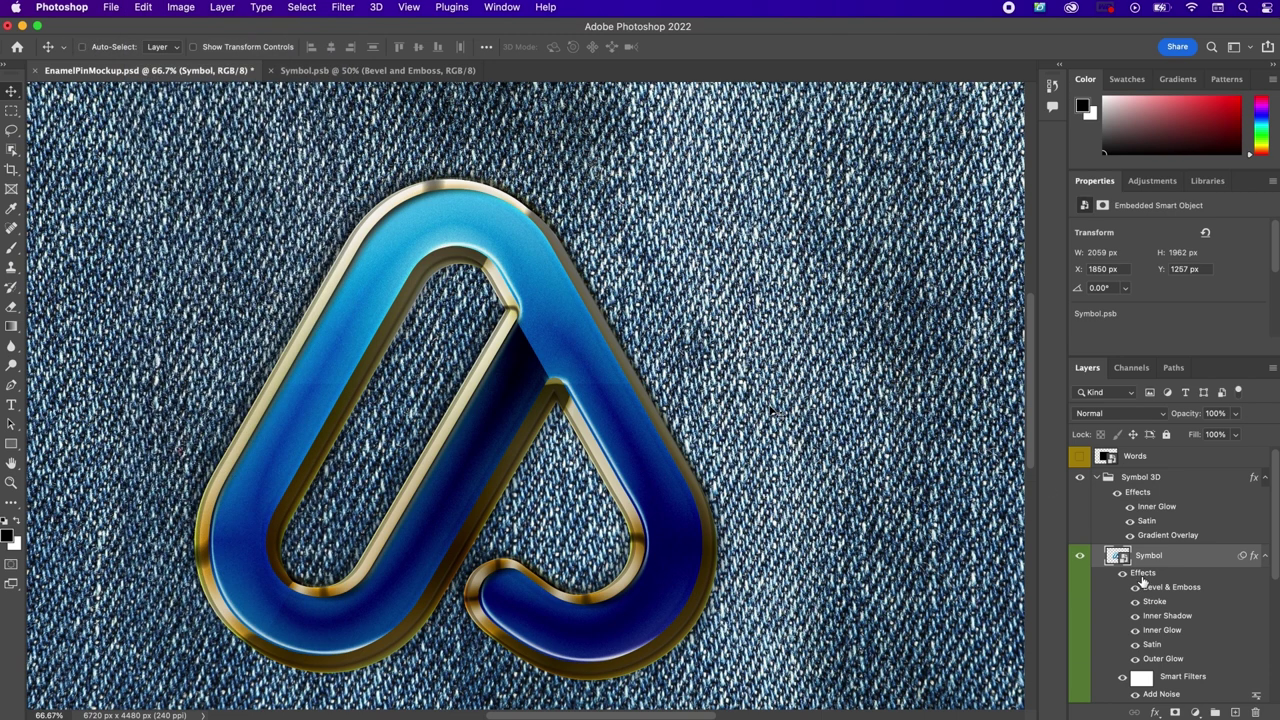
pyautogui.scroll(-5, 1148, 610)
pyautogui.click(1146, 490)
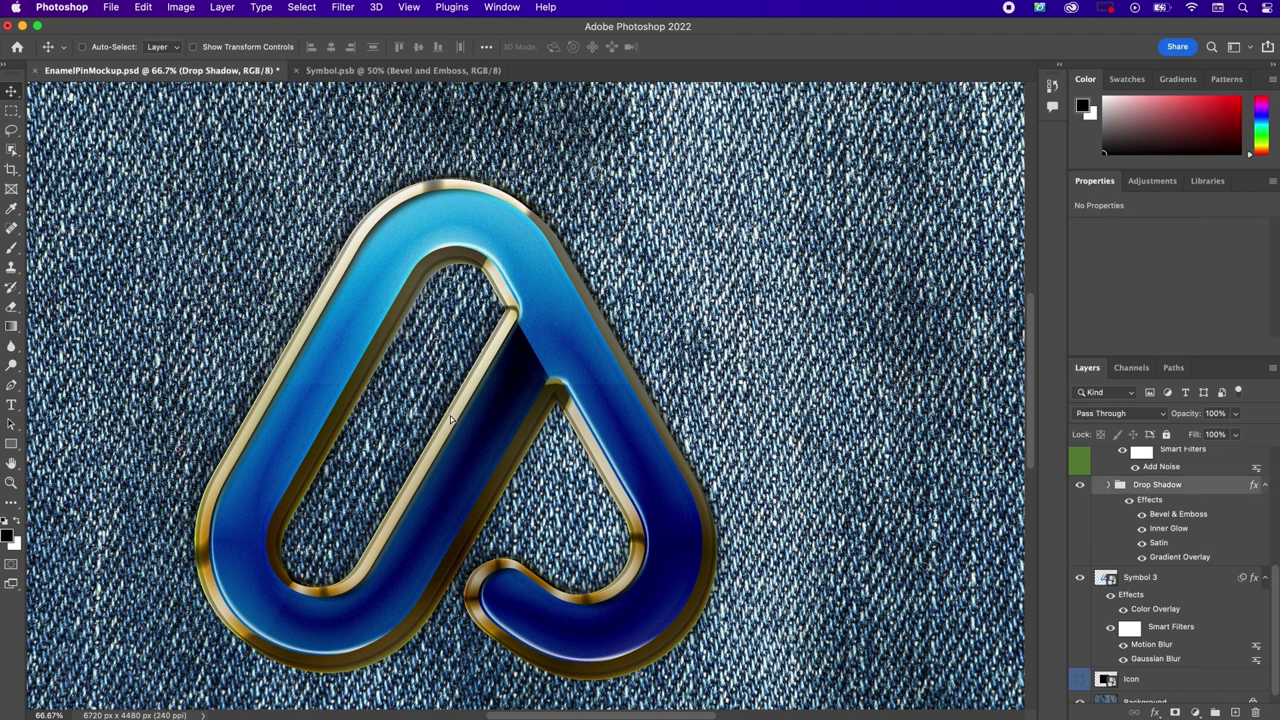
pyautogui.moveTo(451, 420); pyautogui.dragTo(453, 428)
pyautogui.press('super+z')
# Step: Shift the blurred Symbol 3 shadow layer down and to the right, to X 1830 px and Y 1257 px
pyautogui.click(1160, 586)
pyautogui.hotkey('alt', ']')
pyautogui.hotkey('alt', '[')
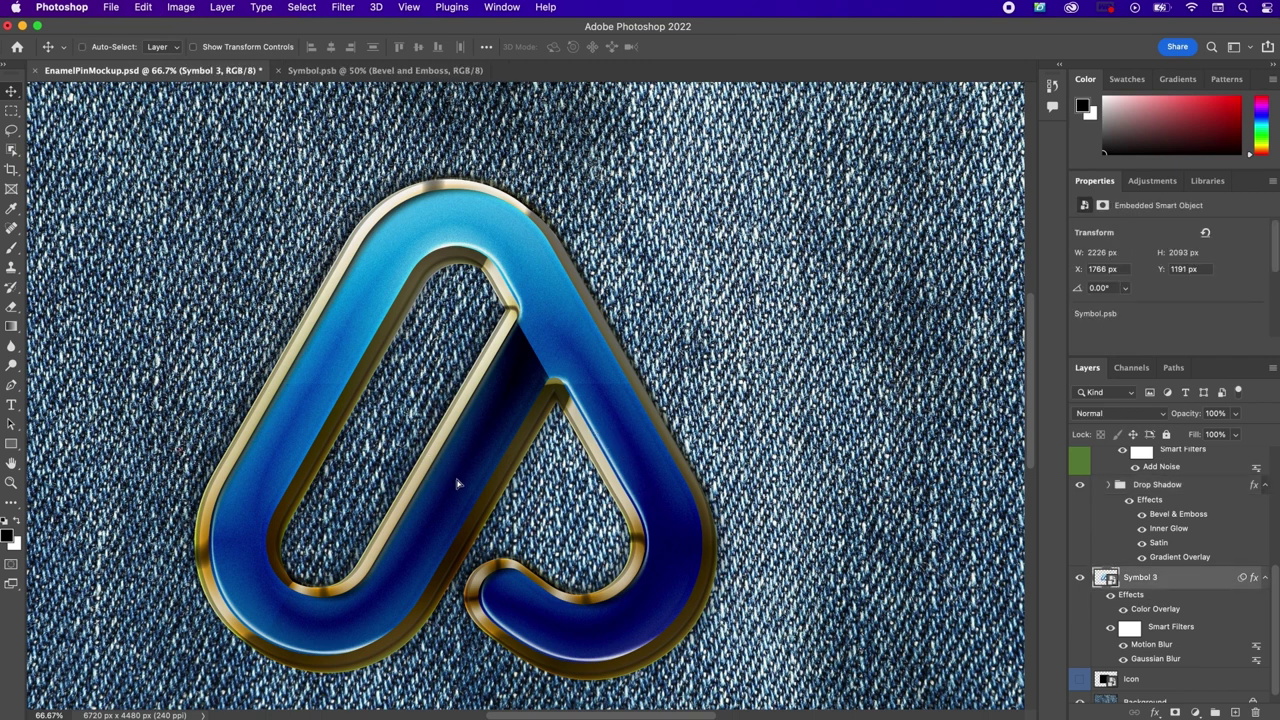
pyautogui.moveTo(461, 487); pyautogui.dragTo(463, 489)
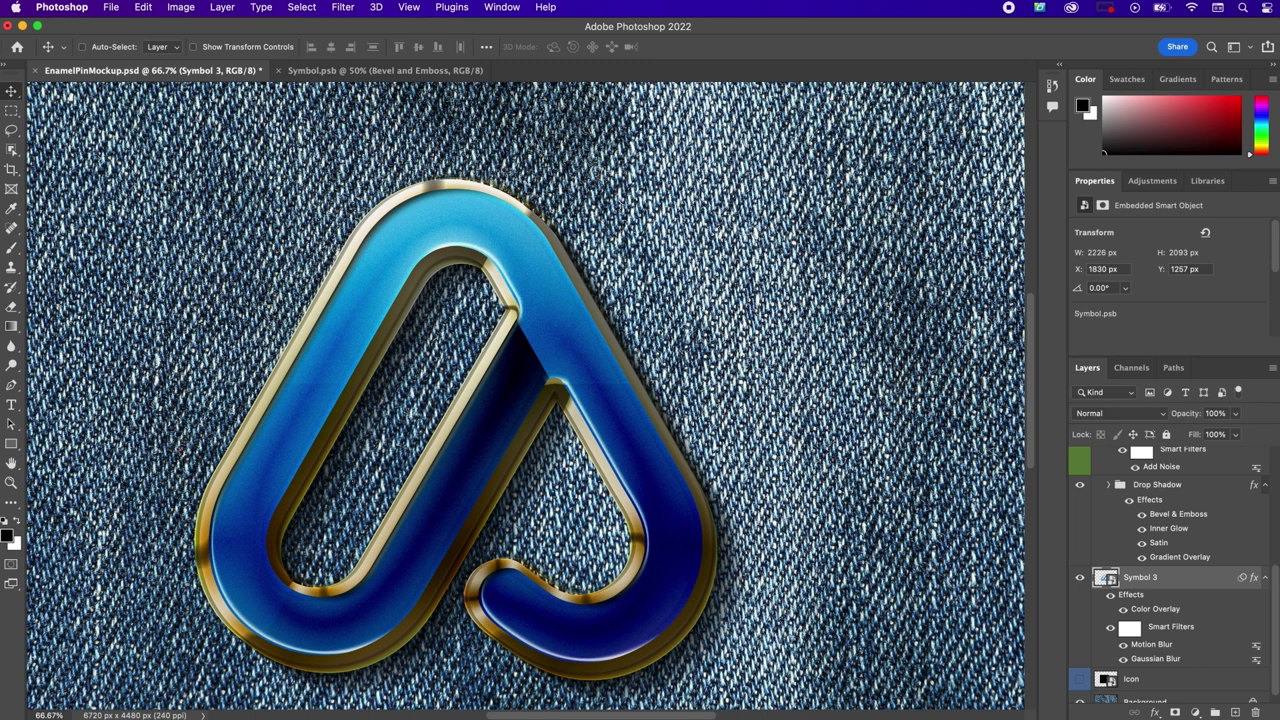
# Step: Nudge the Drop Shadow group slightly to the left behind the enamel symbol
pyautogui.click(1152, 499)
pyautogui.scroll(2, 1170, 497)
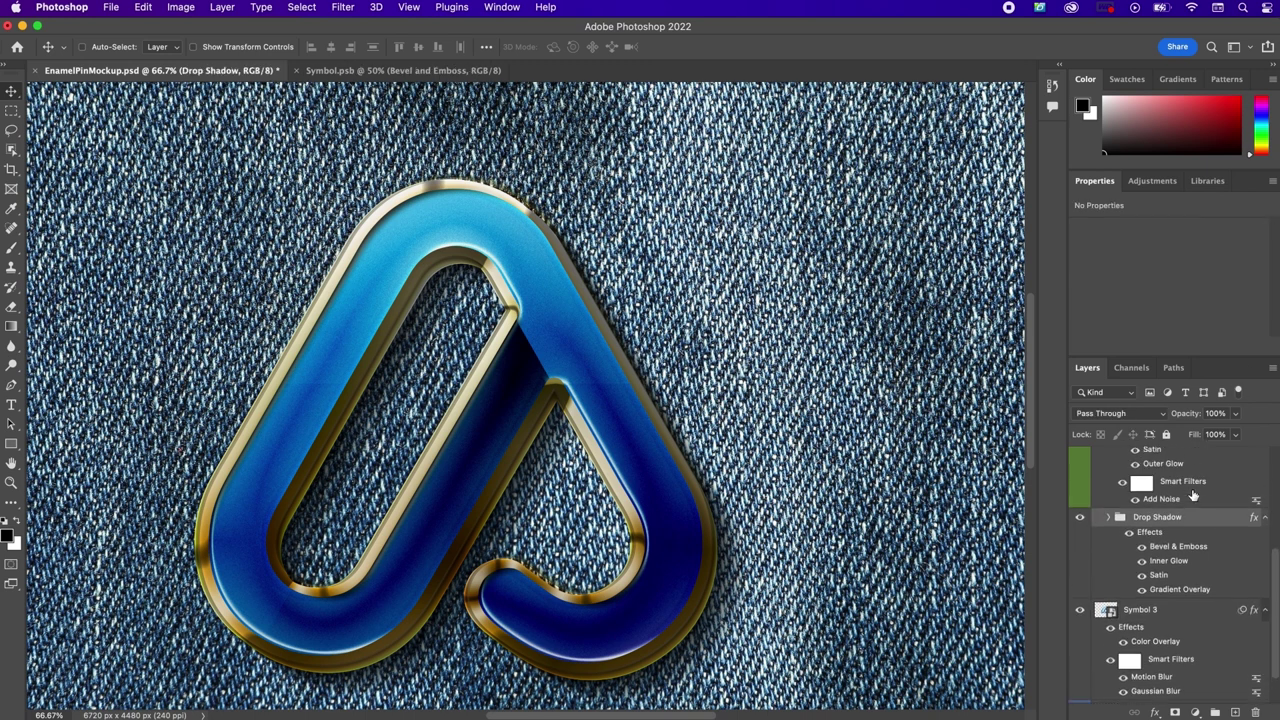
pyautogui.scroll(3, 1192, 496)
pyautogui.scroll(-3, 1190, 500)
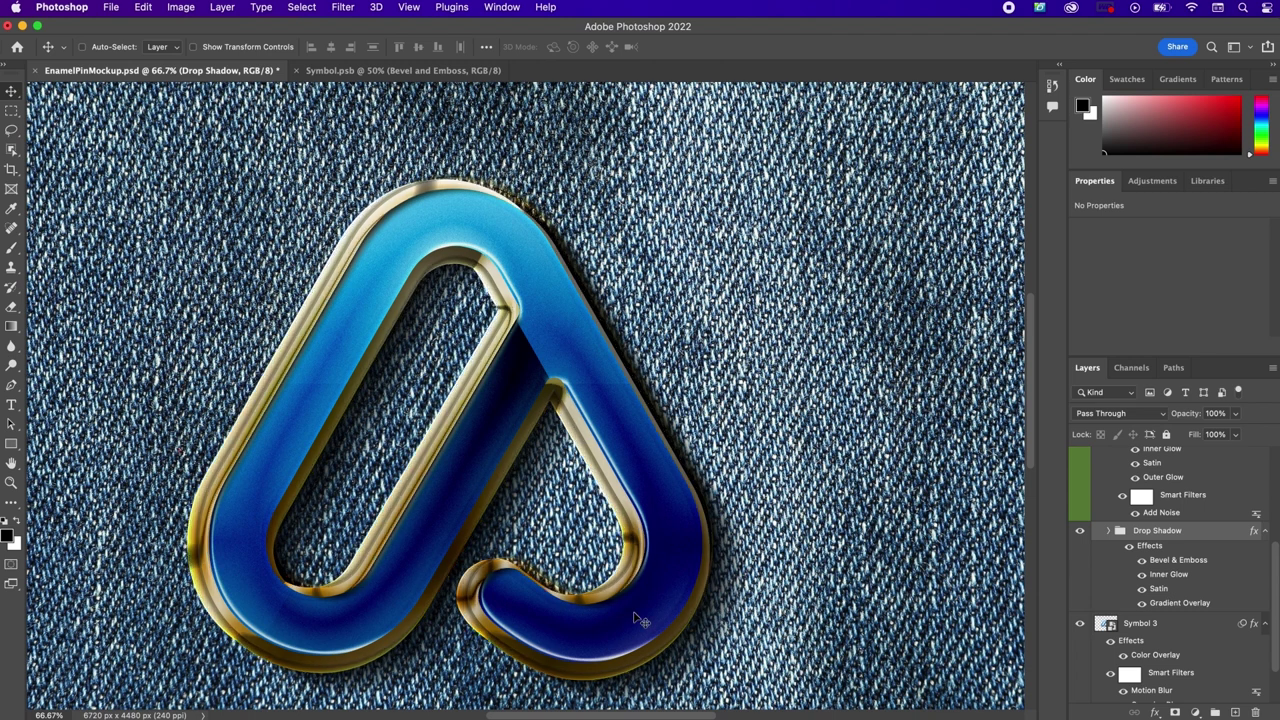
pyautogui.scroll(-2, 665, 535)
pyautogui.scroll(-5, 667, 538)
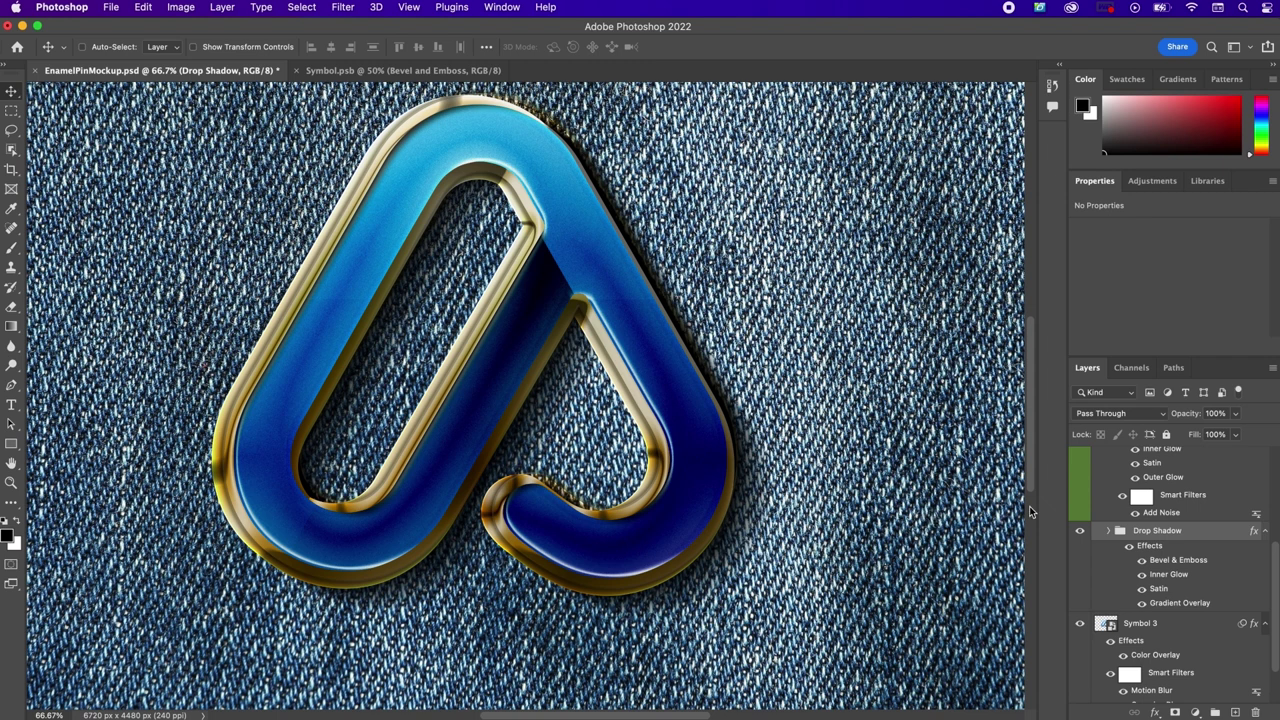
# Step: Collapse the Symbol 3D group and select it together with the Symbol 3 shadow layer
pyautogui.click(1177, 624)
pyautogui.scroll(5, 1177, 624)
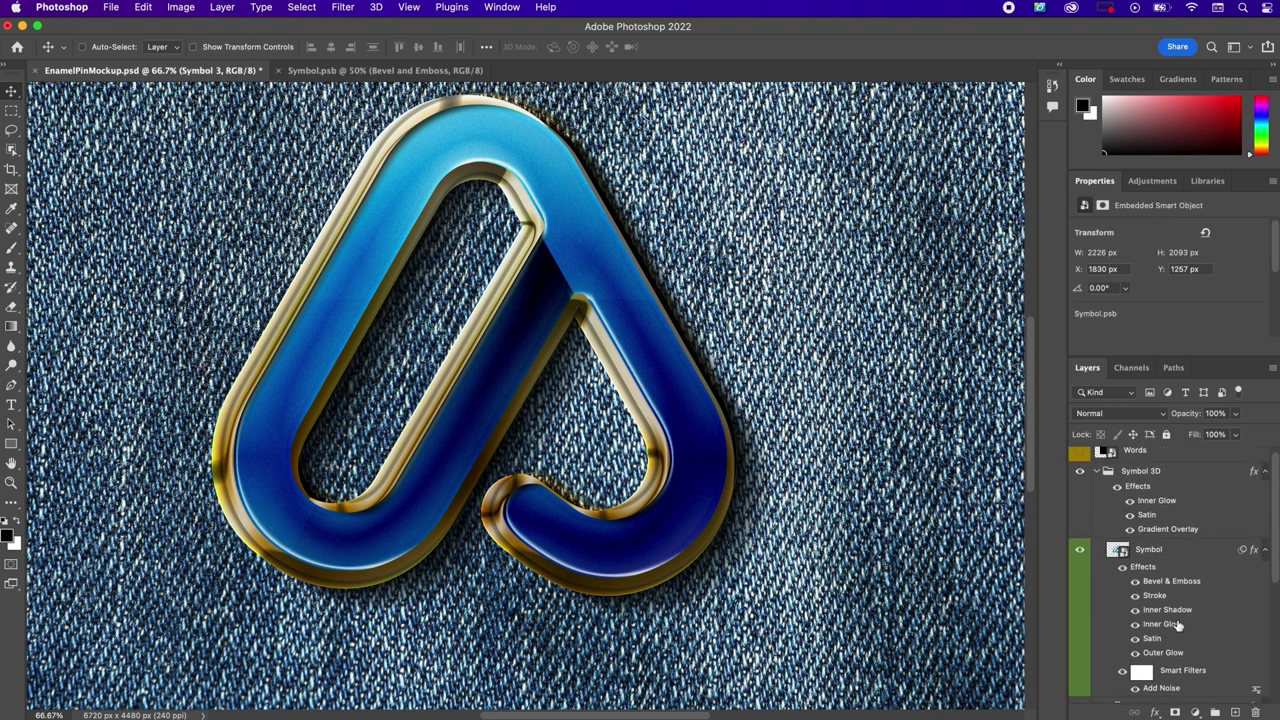
pyautogui.click(1097, 472)
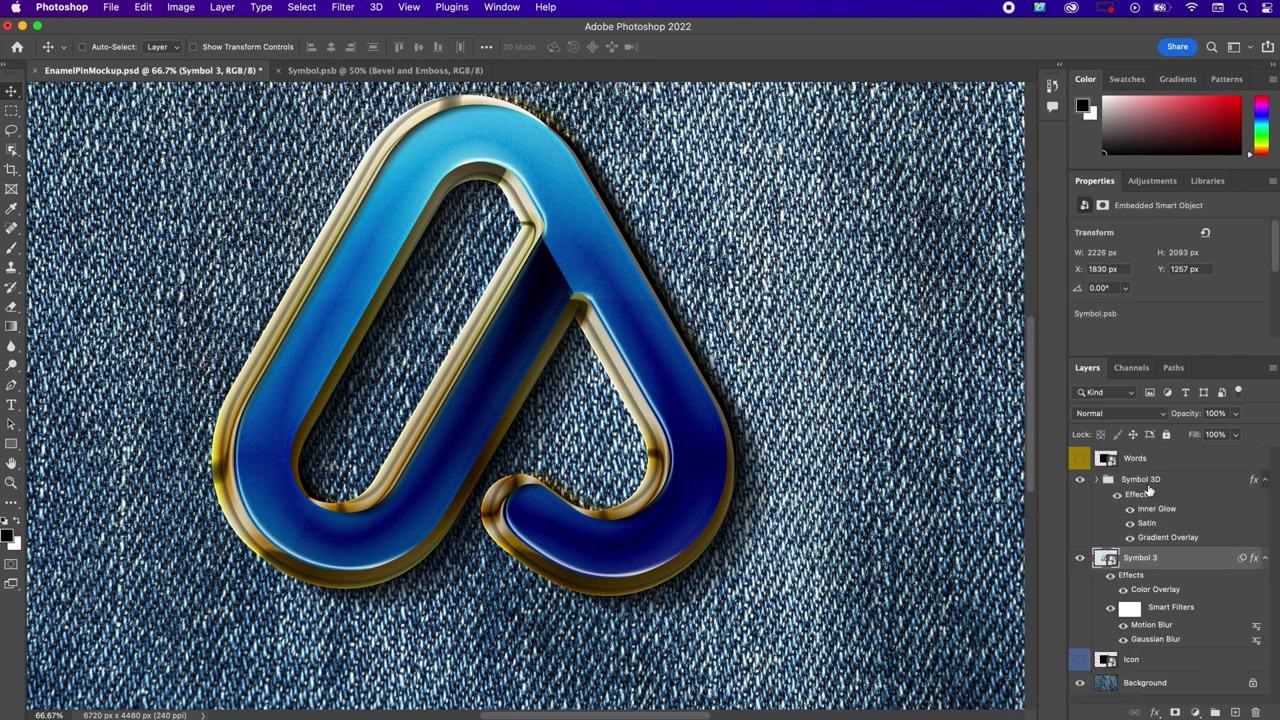
pyautogui.click(1148, 487)
pyautogui.keyDown('shift'); pyautogui.click(1160, 564); pyautogui.keyUp('shift')
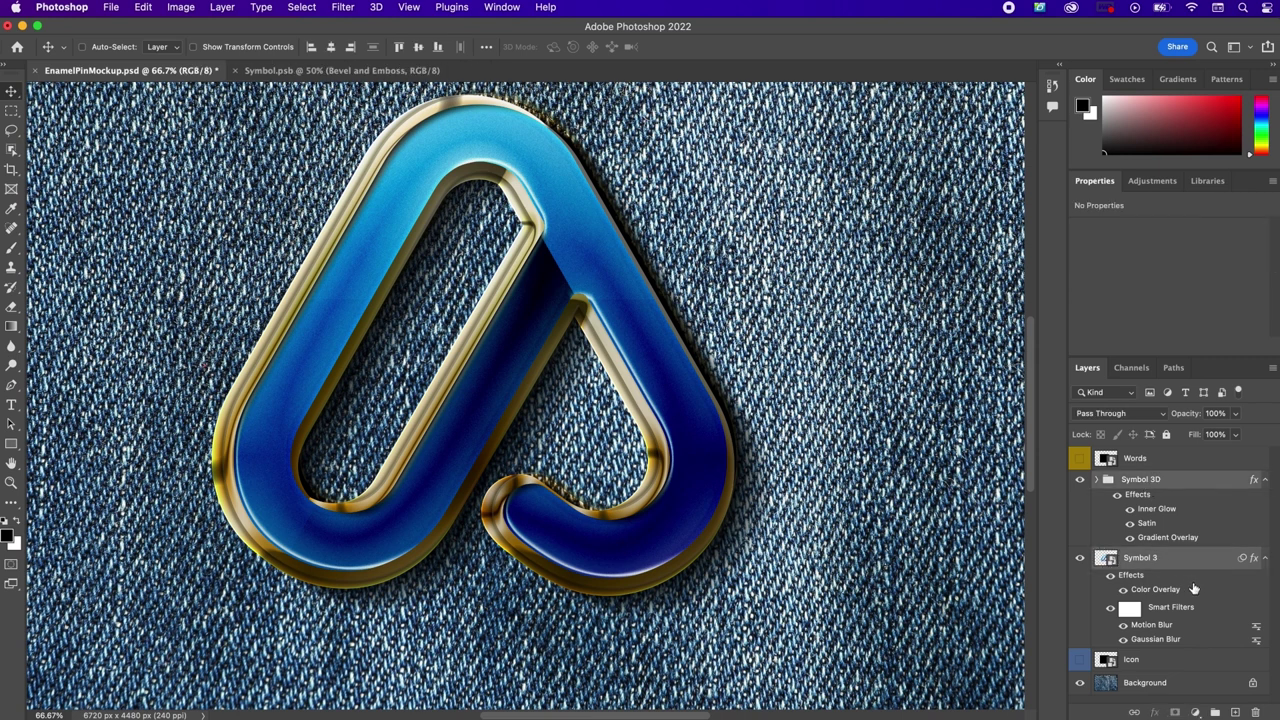
# Step: Rotate the Symbol 3D group and the Symbol 3 layer together by -6° with Free Transform
pyautogui.press('super+t')
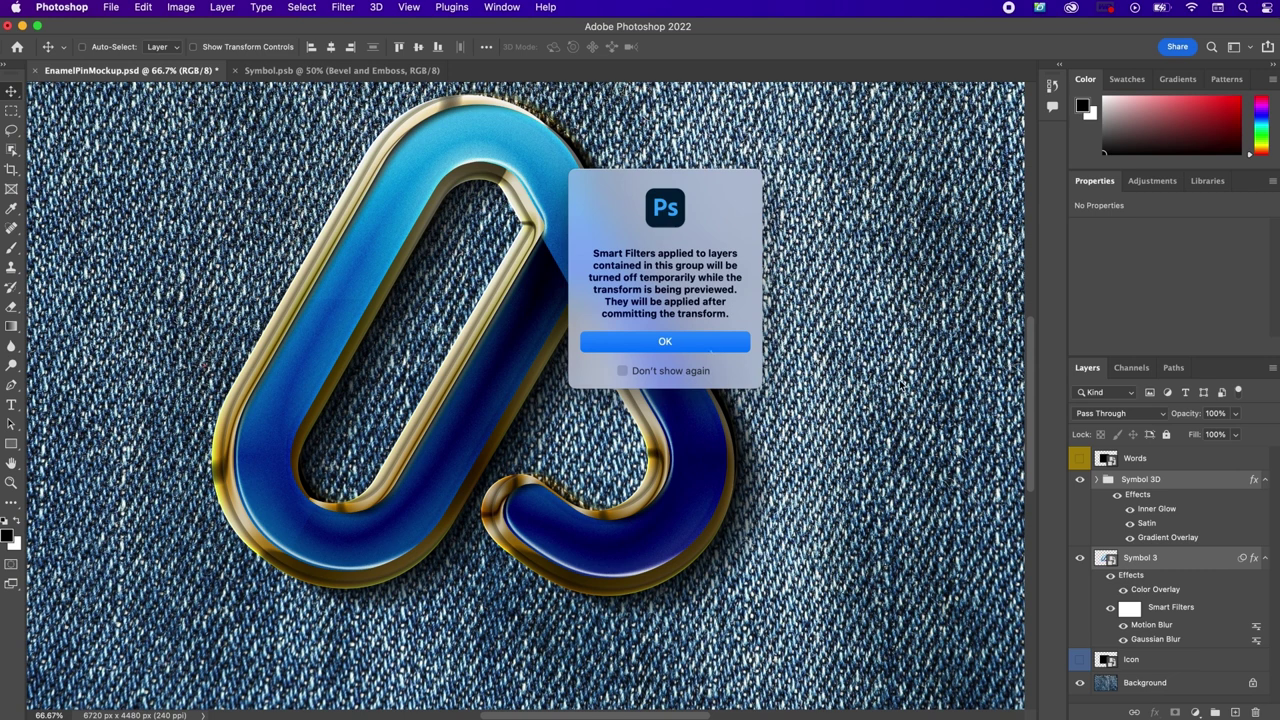
pyautogui.click(705, 343)
pyautogui.click(137, 8)
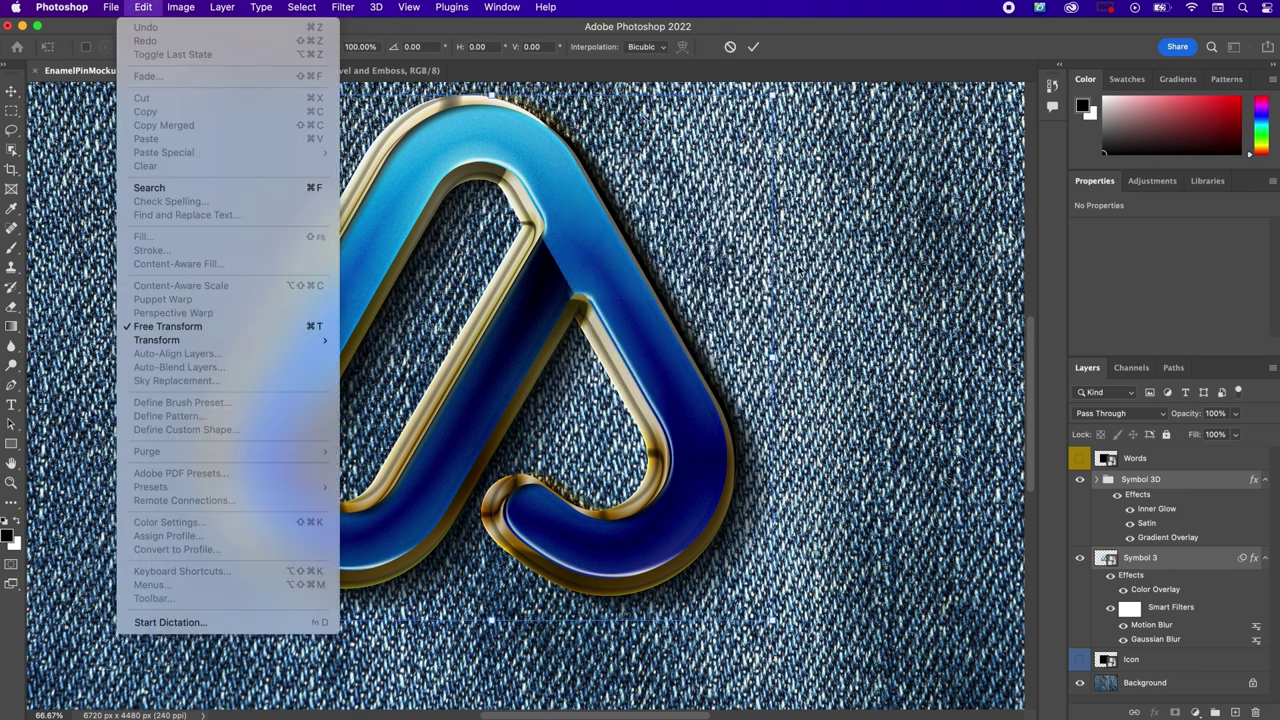
pyautogui.click(800, 270)
pyautogui.scroll(3, 800, 270)
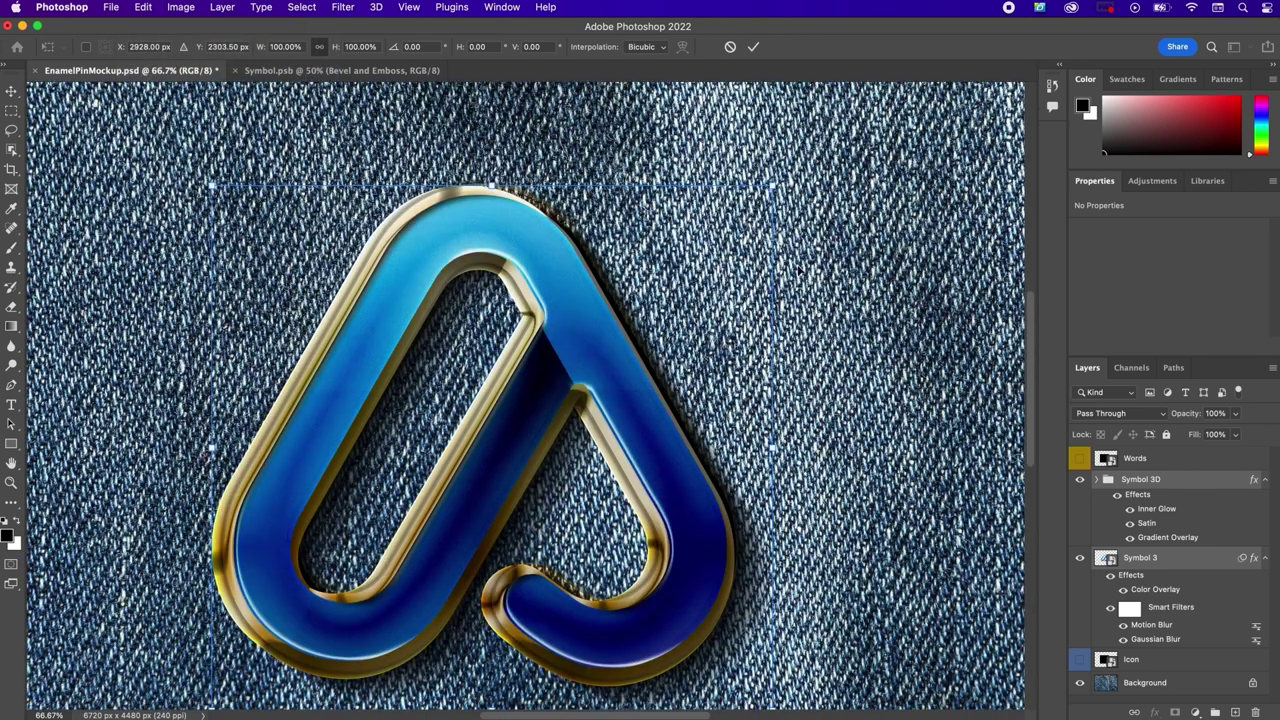
pyautogui.click(415, 46)
pyautogui.write('-6')
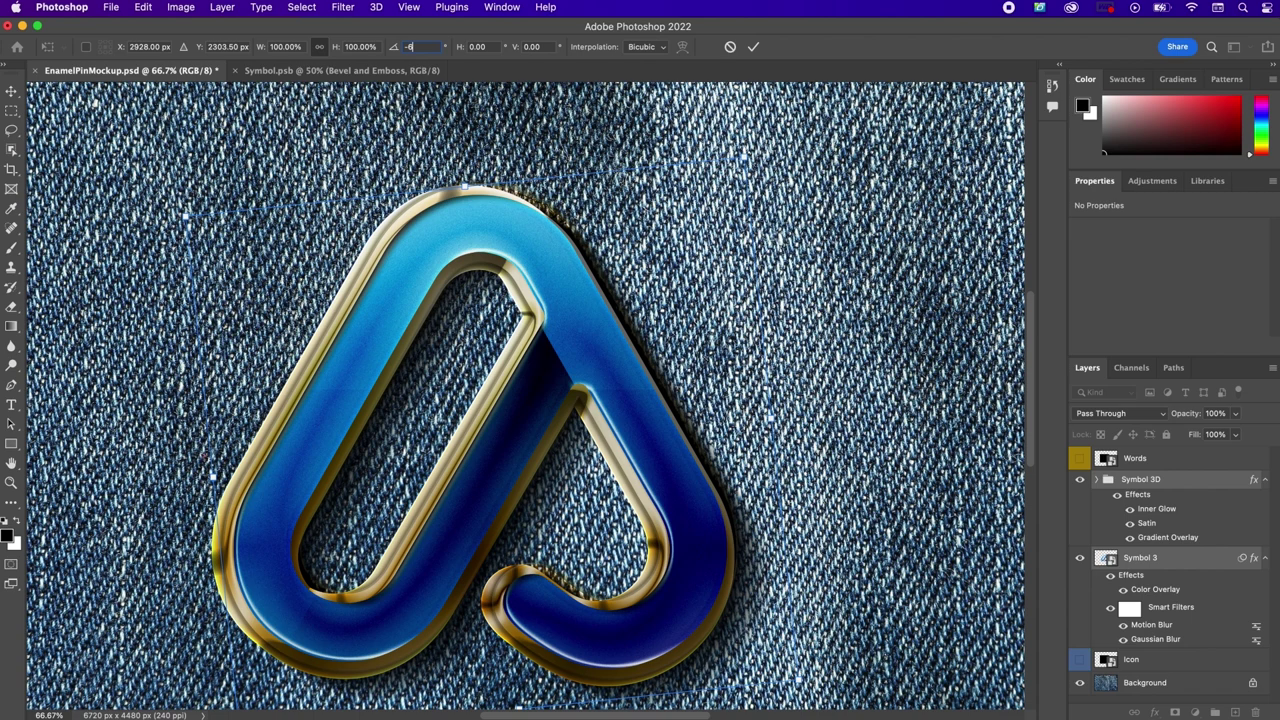
pyautogui.press('Return')
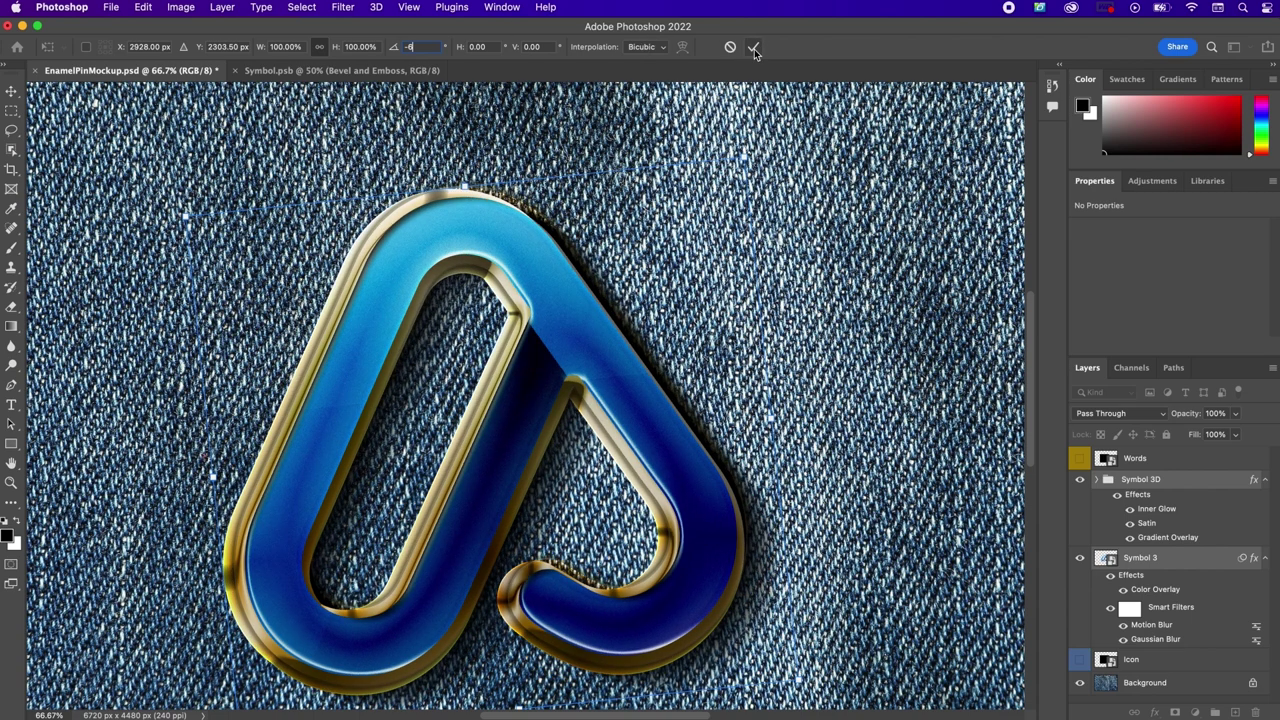